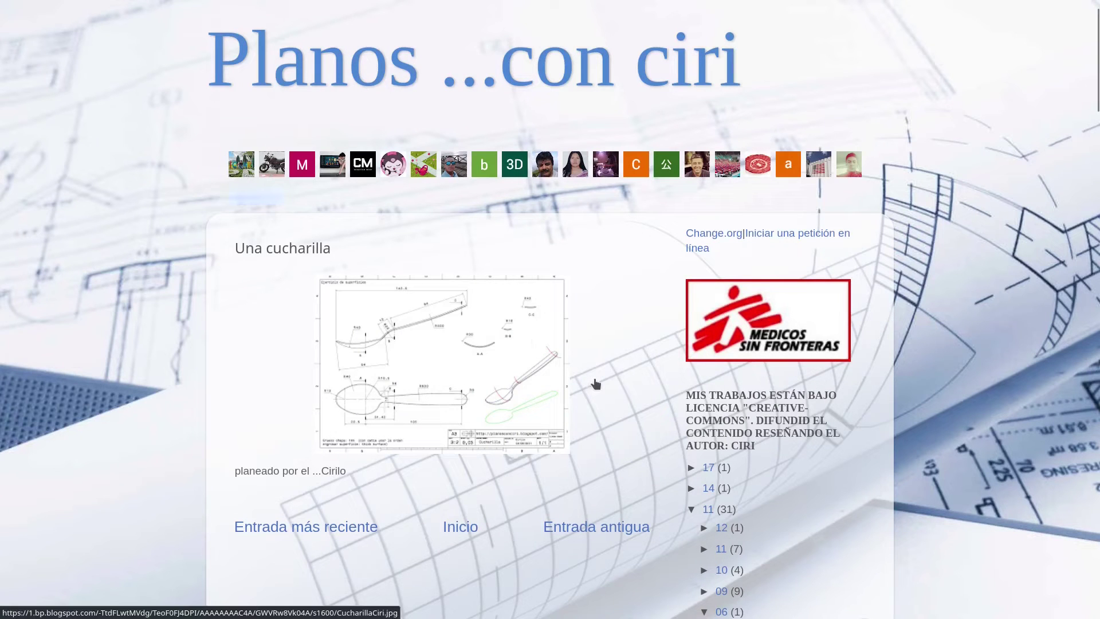
# Open the spoon drawing from the blog post at full size
pyautogui.click(548, 376)
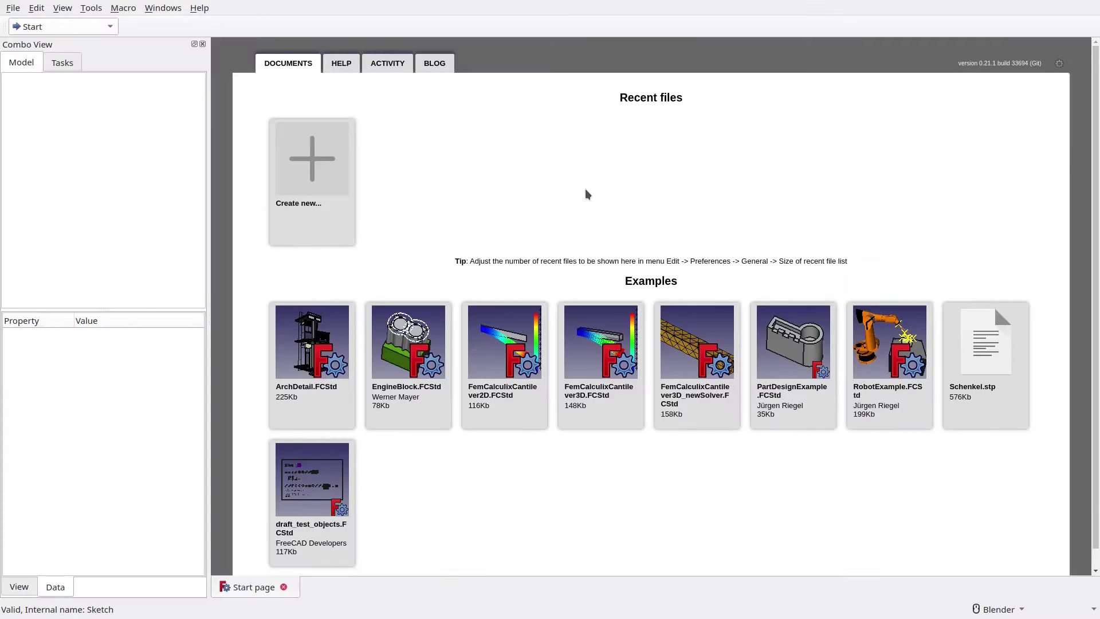
# Switch to FreeCAD, create a new document, and start a sketch on the XY plane in the Sketcher workbench
pyautogui.click(334, 181)
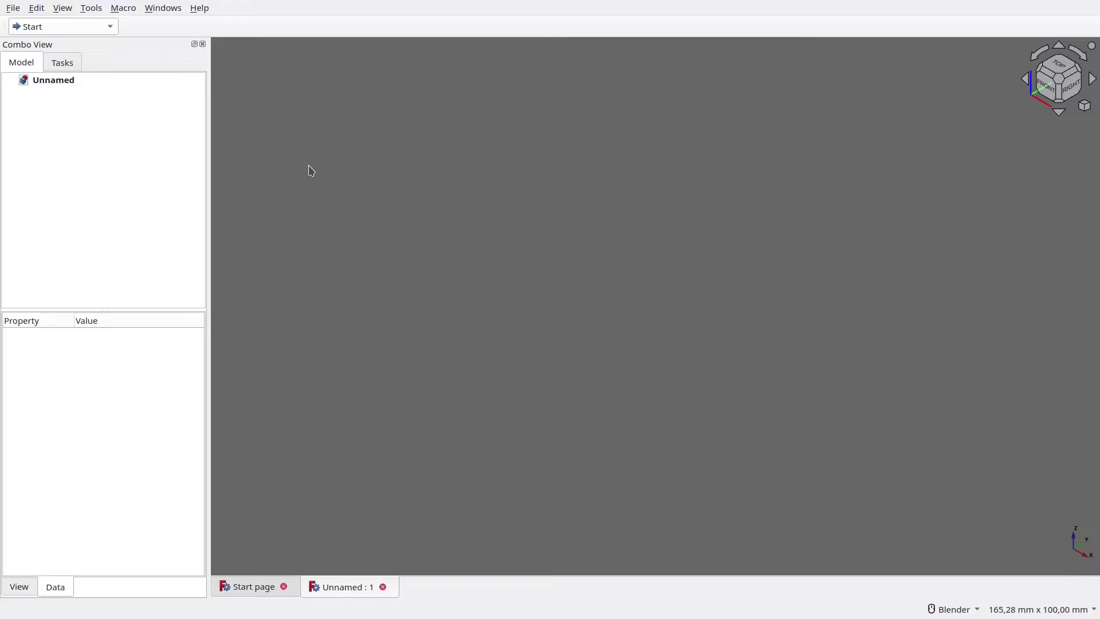
pyautogui.click(105, 26)
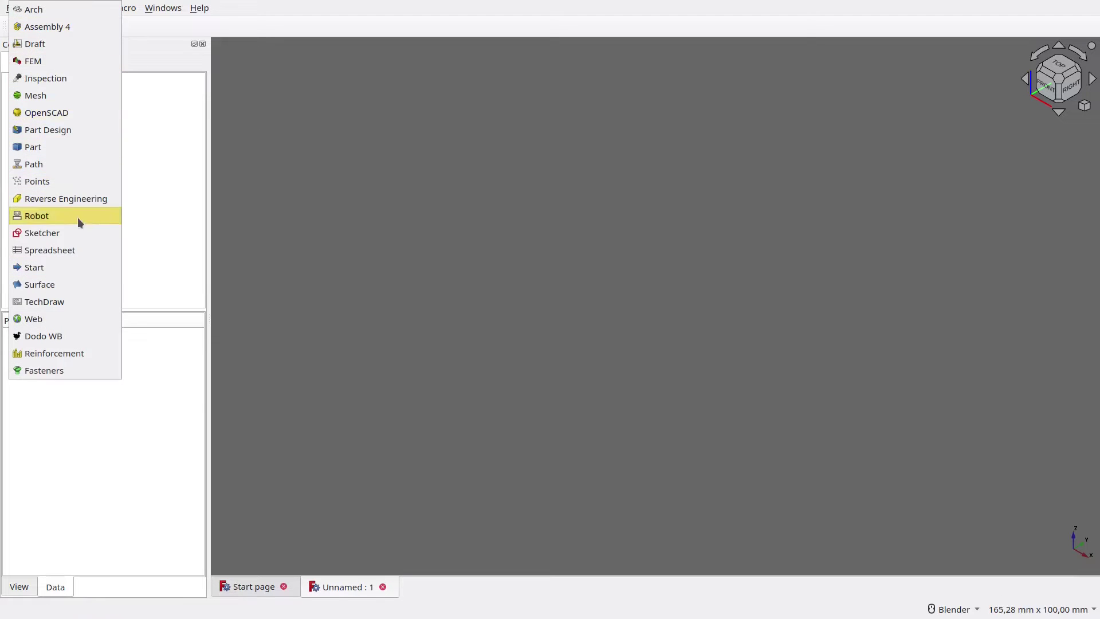
pyautogui.click(79, 231)
pyautogui.click(18, 48)
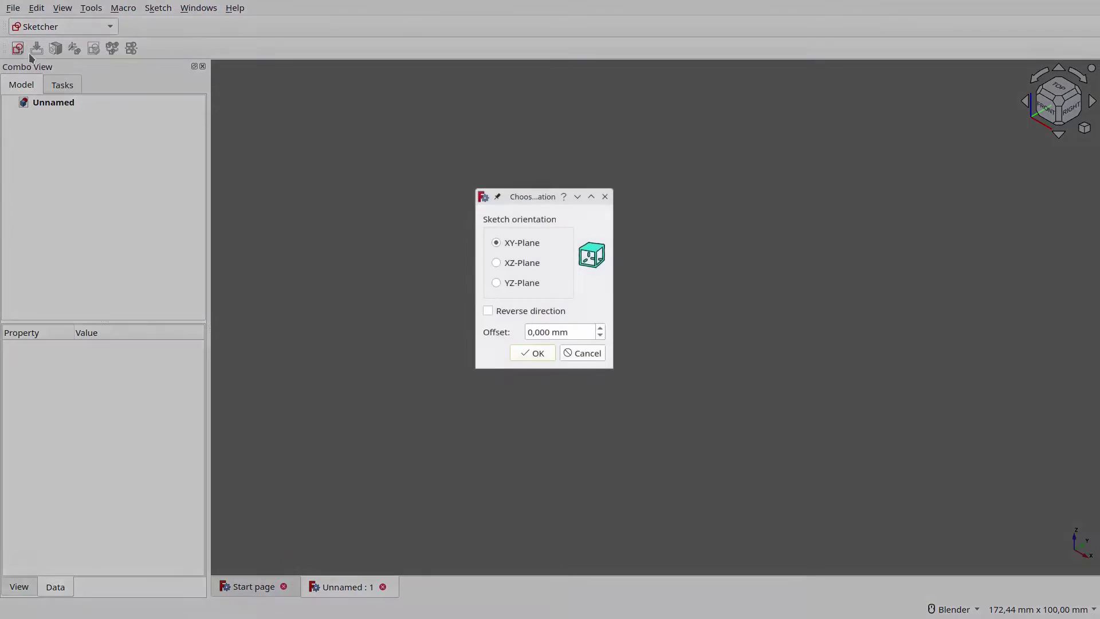
pyautogui.click(518, 355)
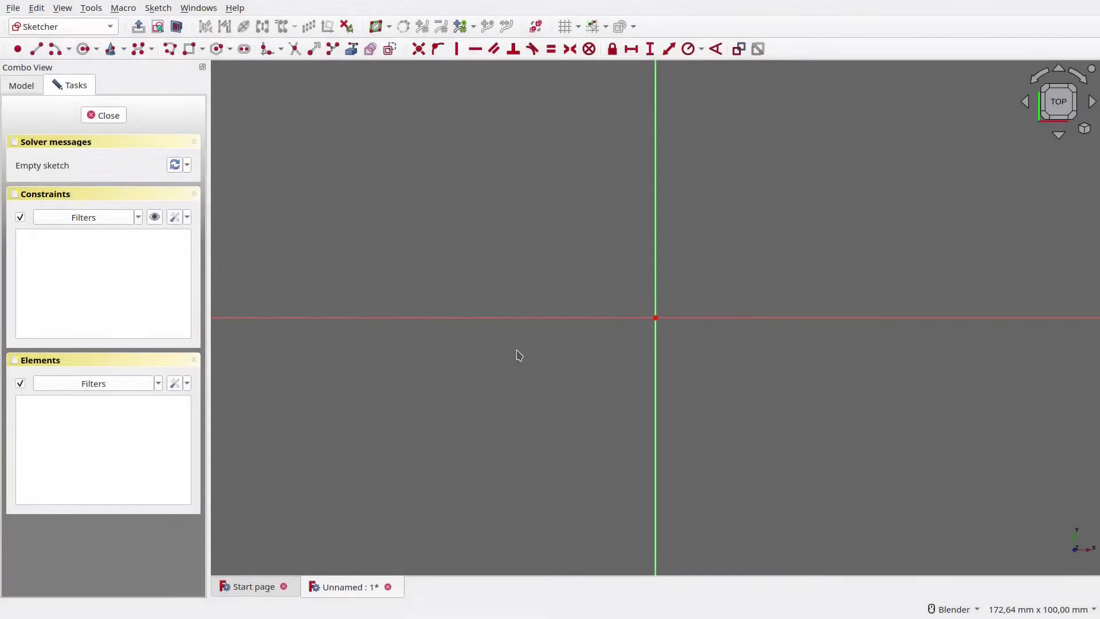
# Sketch a left-bulging arc of about 10 mm radius, centred on the horizontal axis just right of the vertical axis
pyautogui.keyDown('shift'); pyautogui.moveTo(534, 246); pyautogui.dragTo(268, 242, button='middle'); pyautogui.keyUp('shift')
pyautogui.click(55, 48)
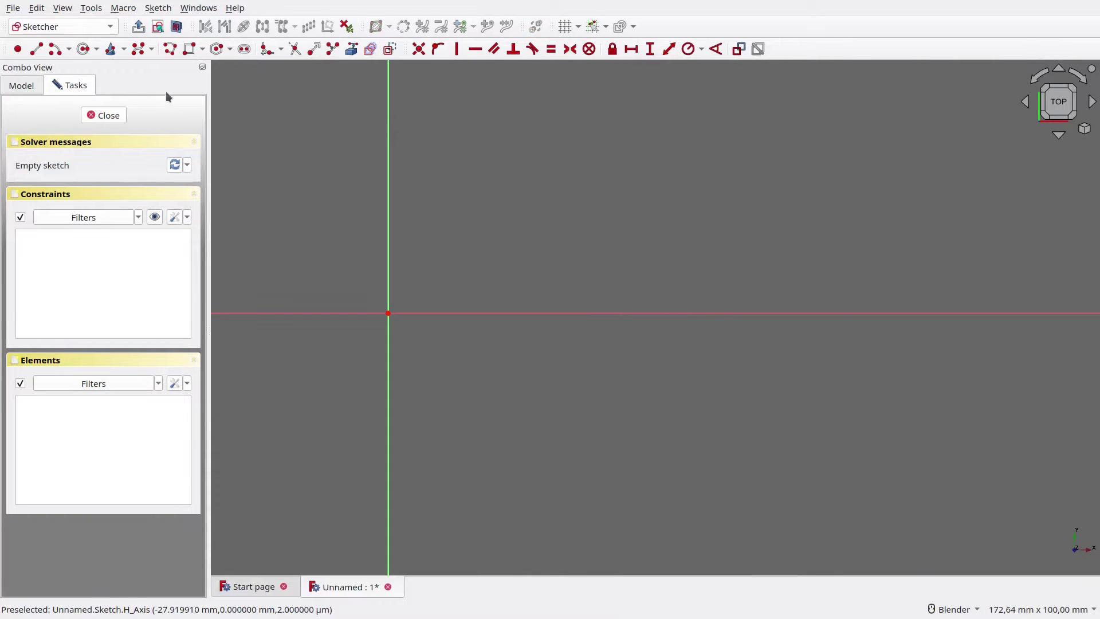
pyautogui.click(455, 314)
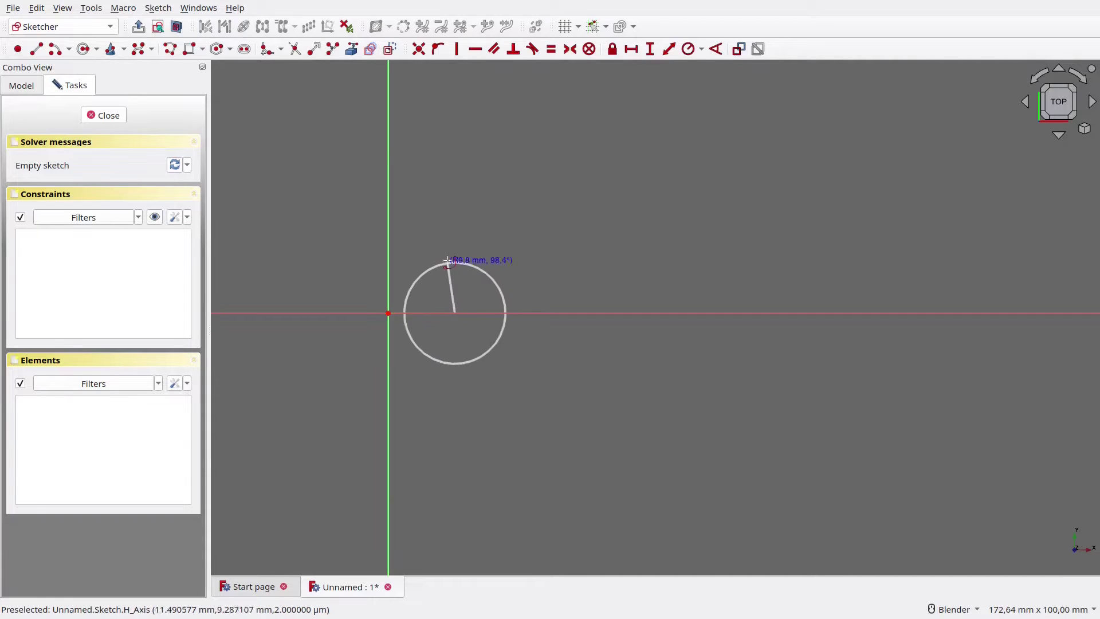
pyautogui.click(447, 261)
pyautogui.click(437, 361)
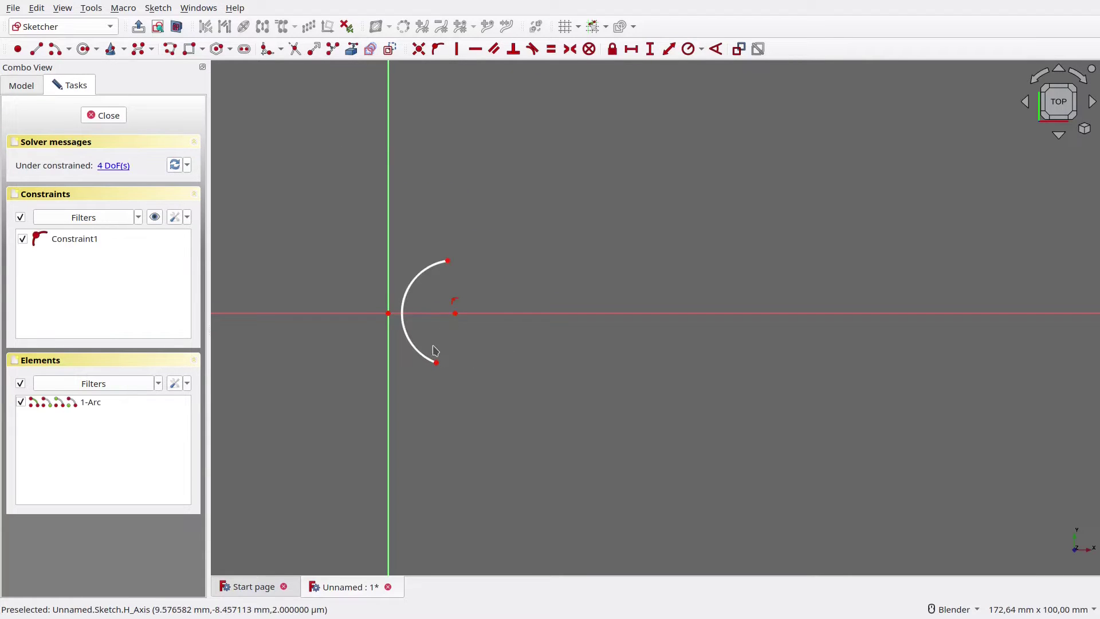
# Constrain the arc's radius to 10 mm
pyautogui.click(415, 348)
pyautogui.write('r')
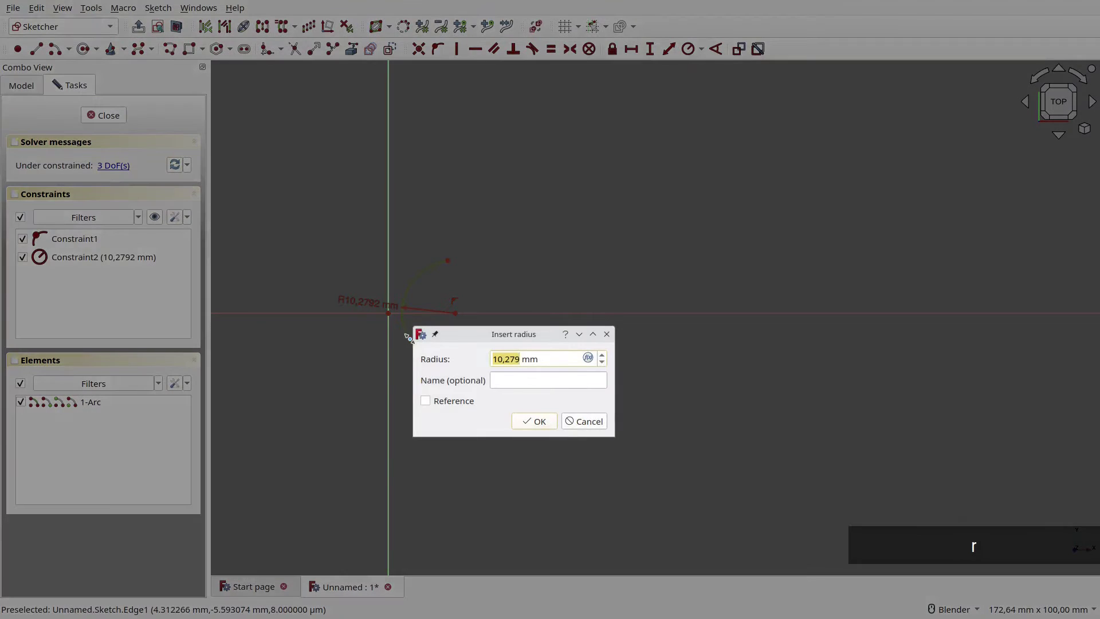
pyautogui.write('10')
pyautogui.press('Return')
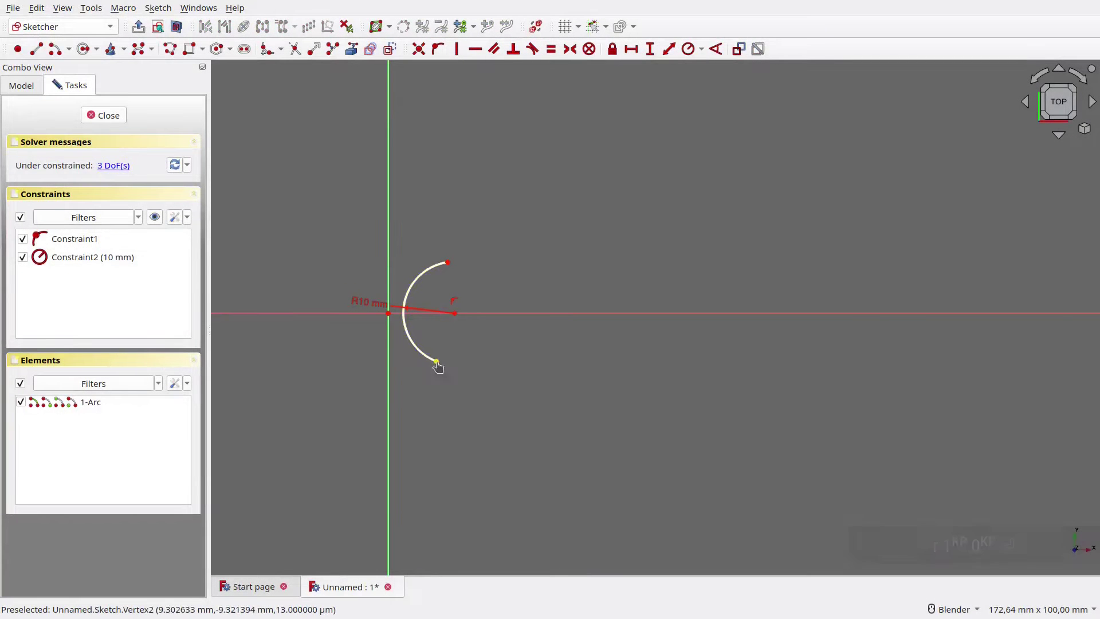
# Align the arc's two endpoints vertically and constrain the arc to pass through the sketch origin
pyautogui.click(436, 362)
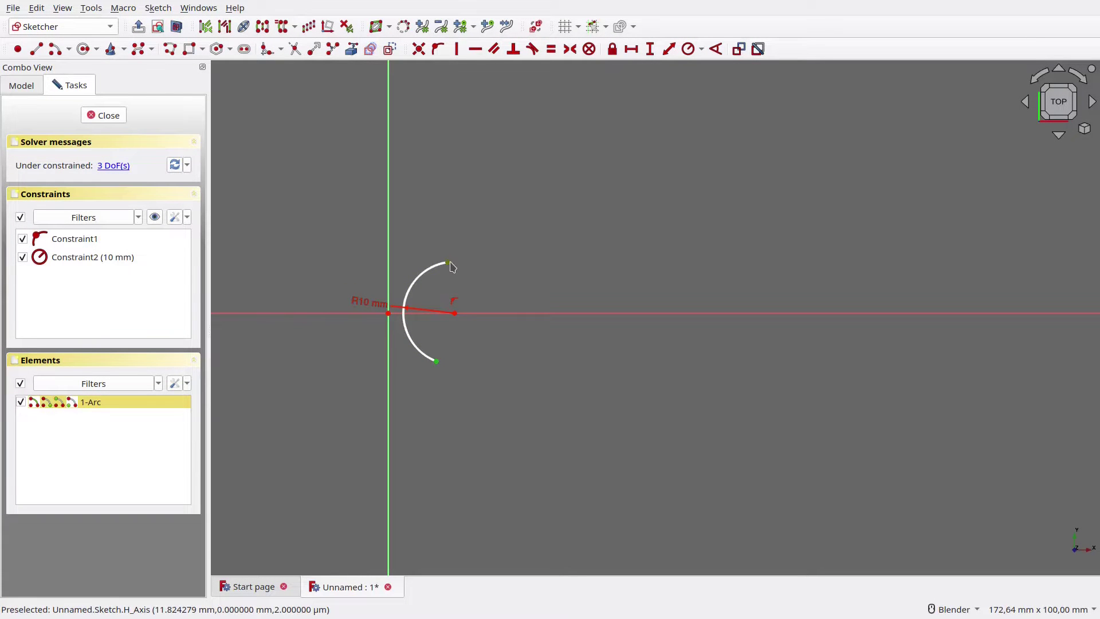
pyautogui.press('v')
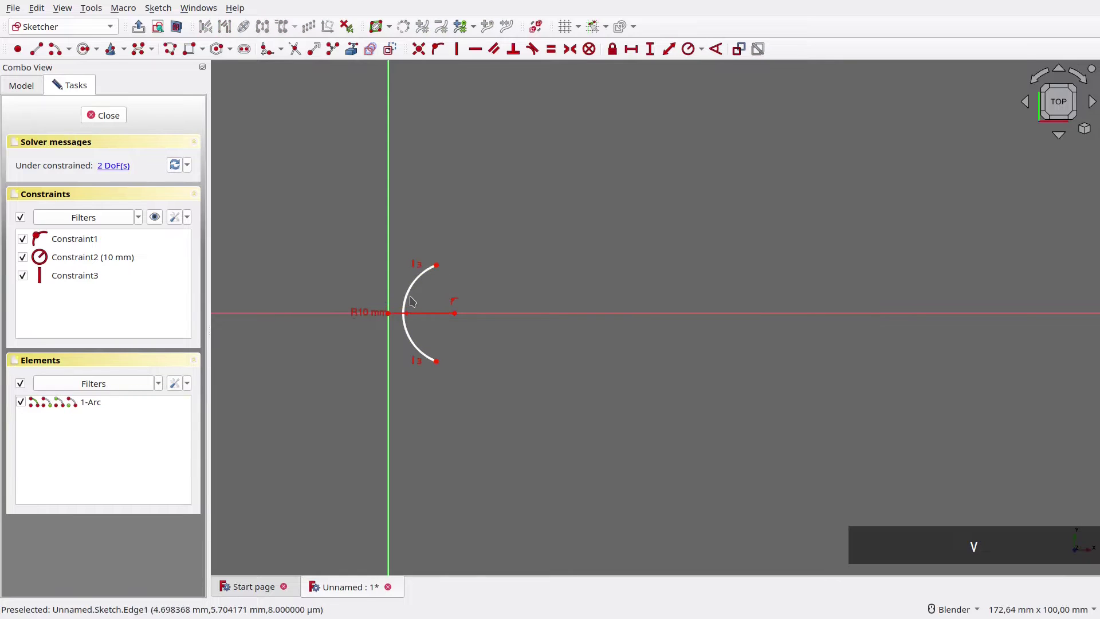
pyautogui.click(395, 315)
pyautogui.click(388, 313)
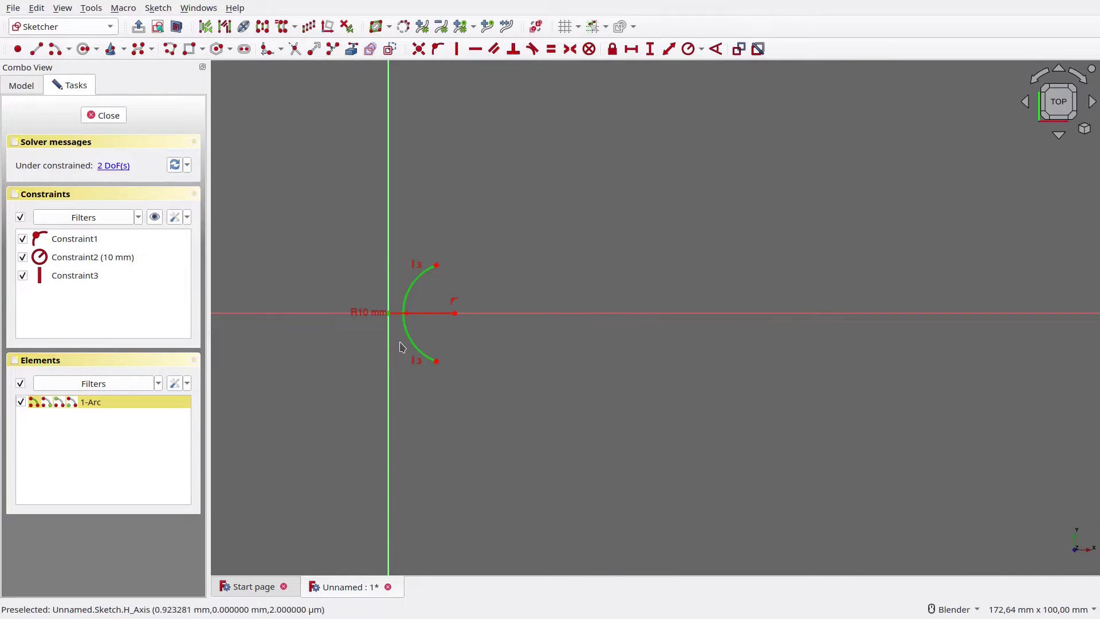
pyautogui.press('o')
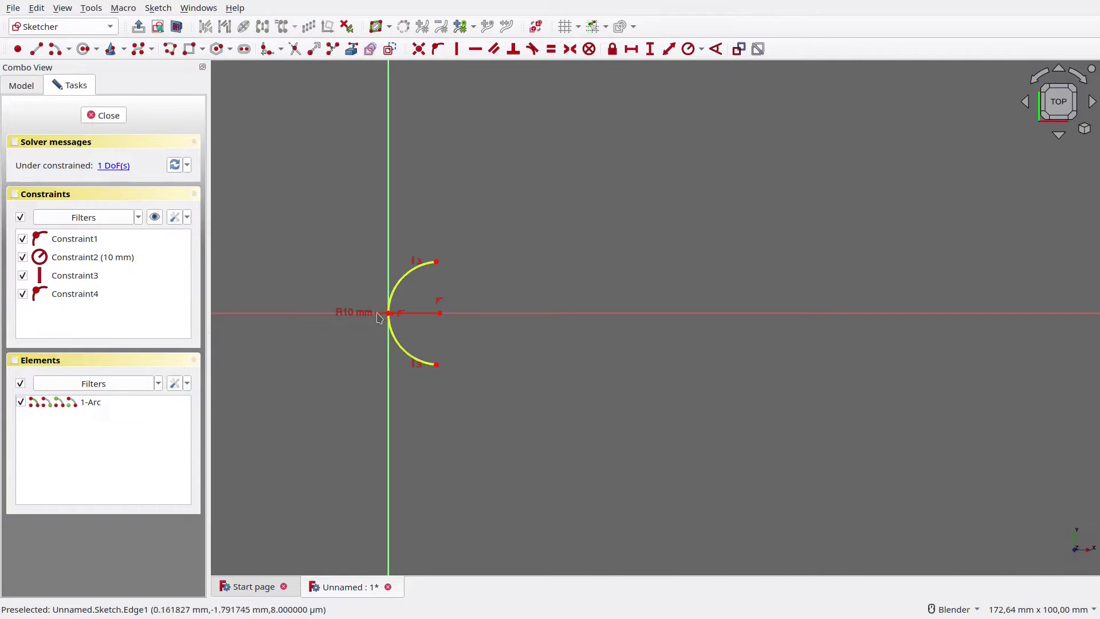
# Sketch two shallow arcs running rightward from the 10 mm arc's endpoints, the upper about 20 mm and the lower about 23 mm in radius
pyautogui.click(60, 53)
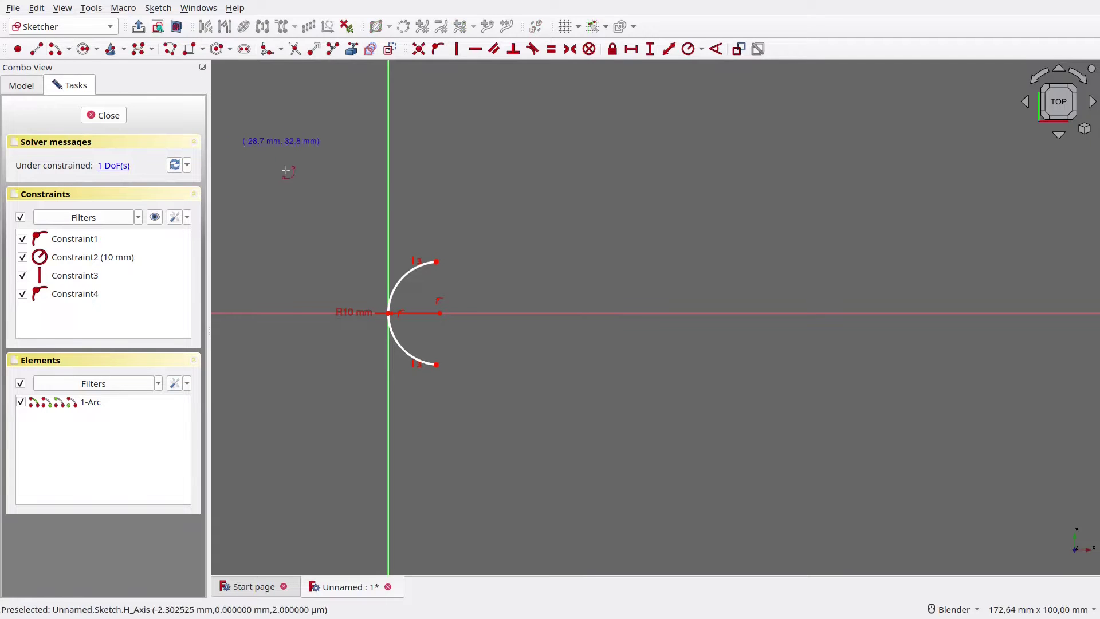
pyautogui.click(490, 353)
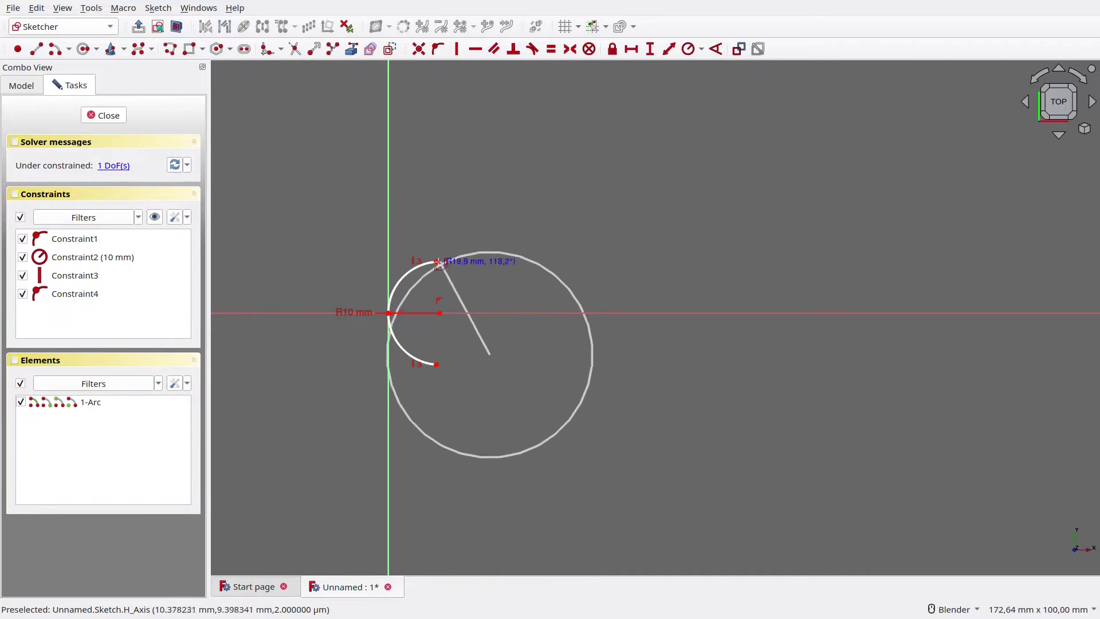
pyautogui.click(441, 257)
pyautogui.click(561, 276)
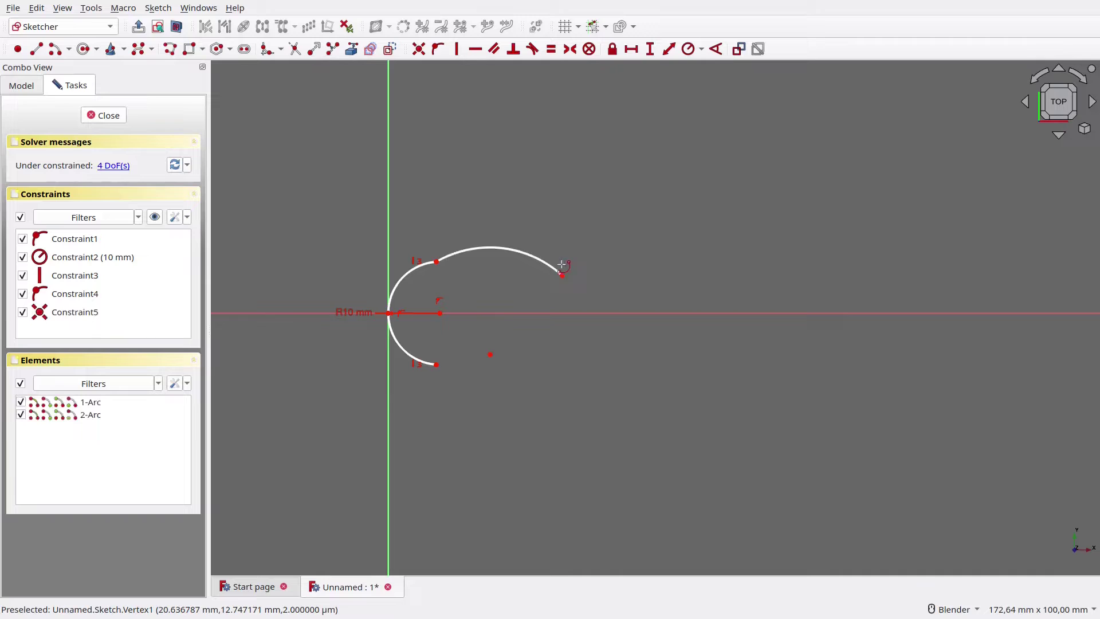
pyautogui.click(495, 265)
pyautogui.click(438, 363)
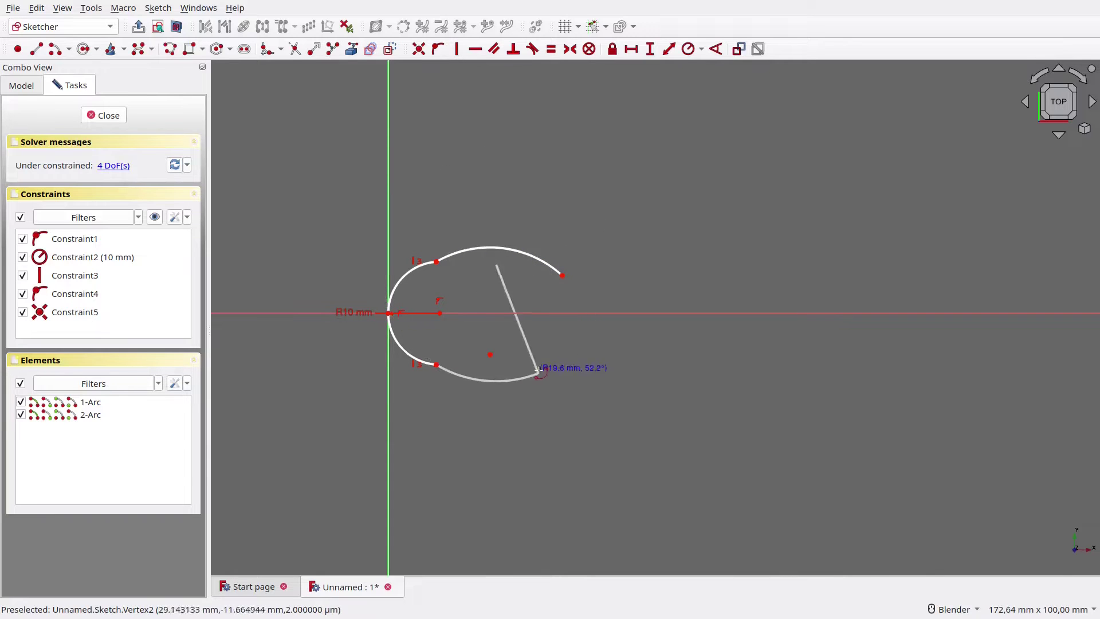
pyautogui.click(562, 361)
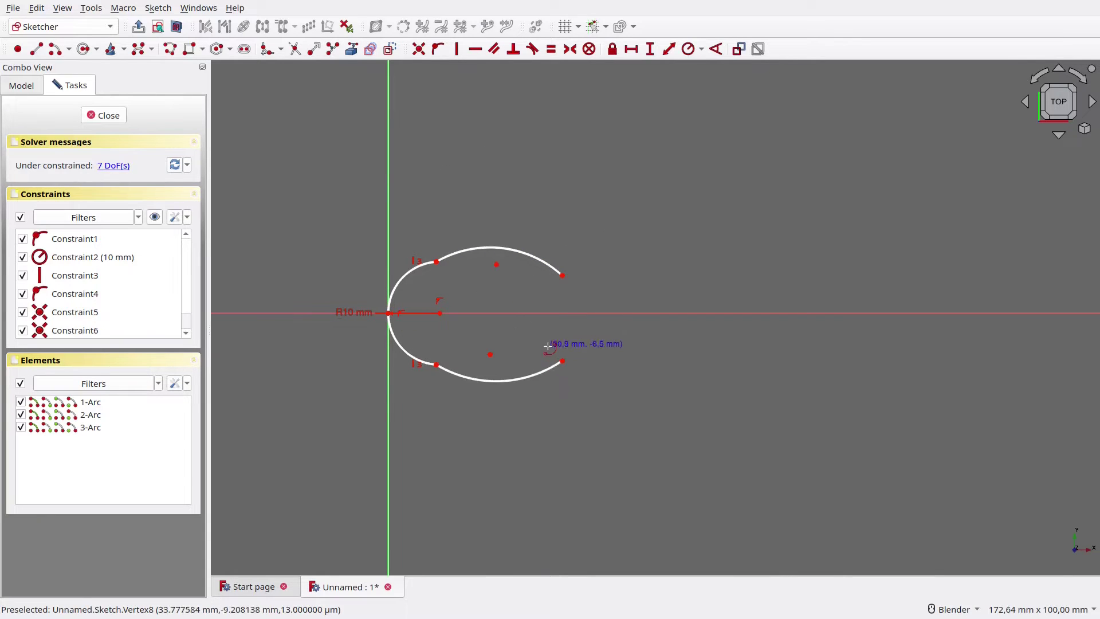
# Set the lower side arc's radius to 40 mm and make the upper side arc equal to it
pyautogui.click(538, 376)
pyautogui.write('r40')
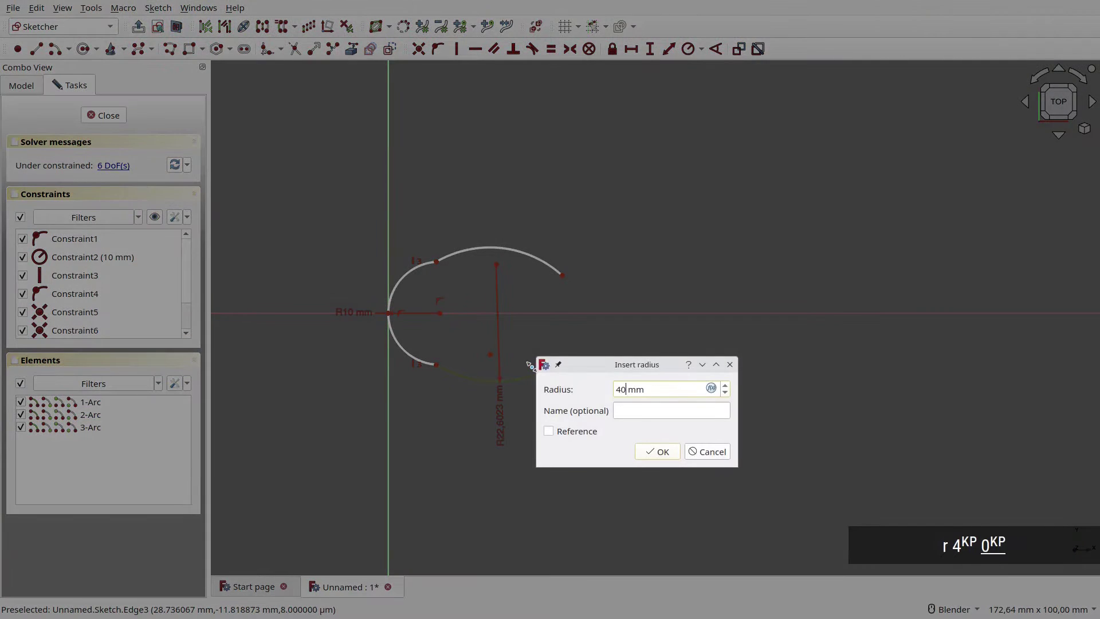
pyautogui.press('Return')
pyautogui.click(537, 263)
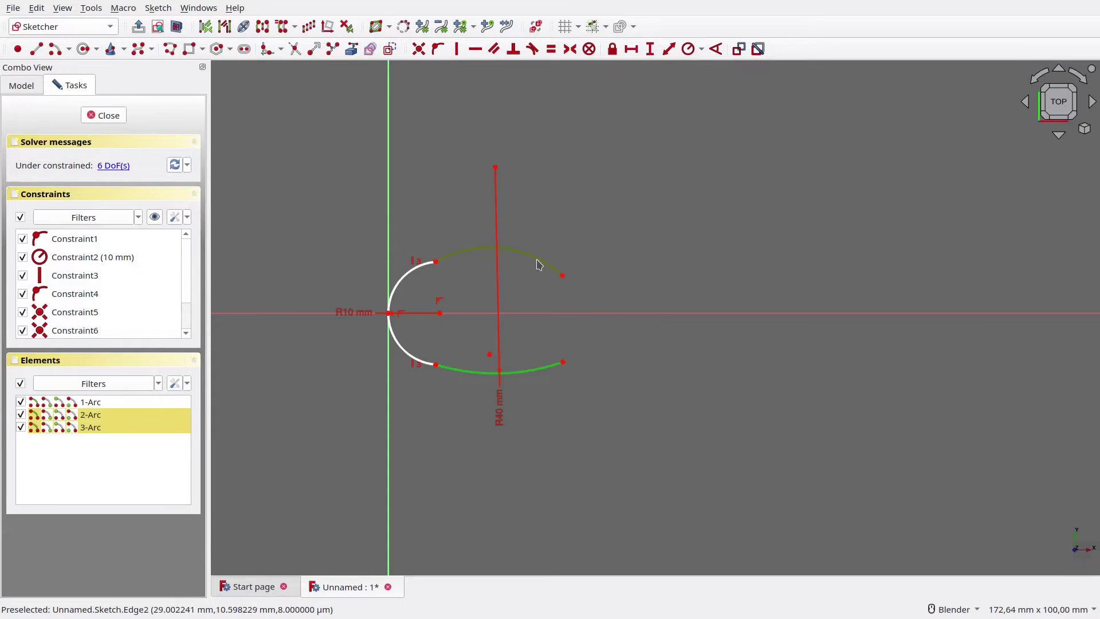
pyautogui.press('e')
# Make the upper and lower side arcs tangent to the 10 mm arc at their shared endpoints
pyautogui.click(447, 264)
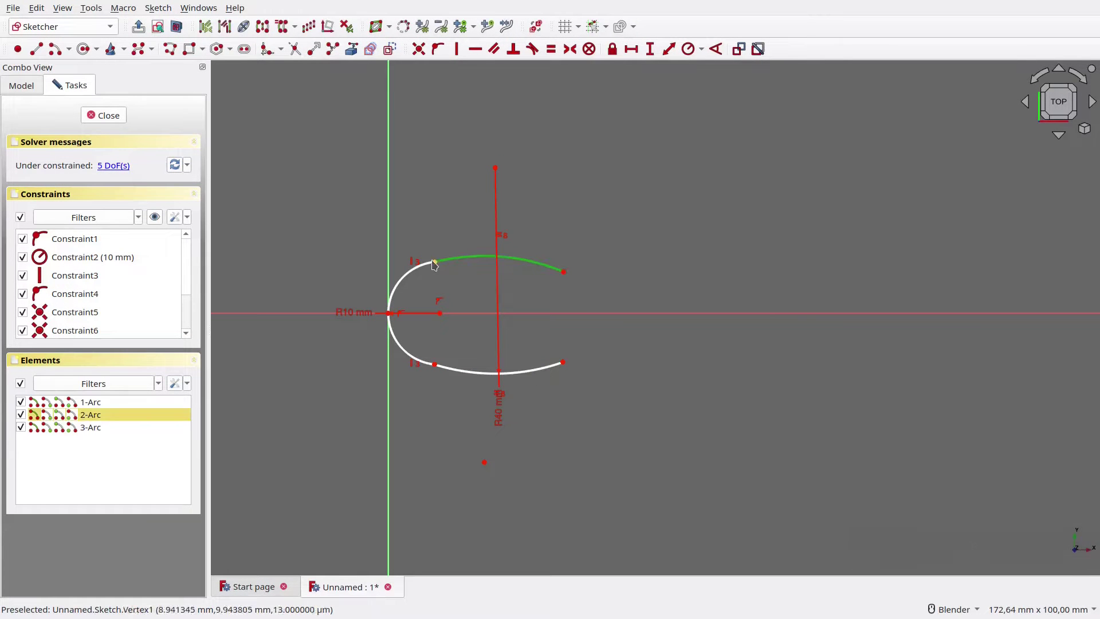
pyautogui.click(397, 284)
pyautogui.press('t')
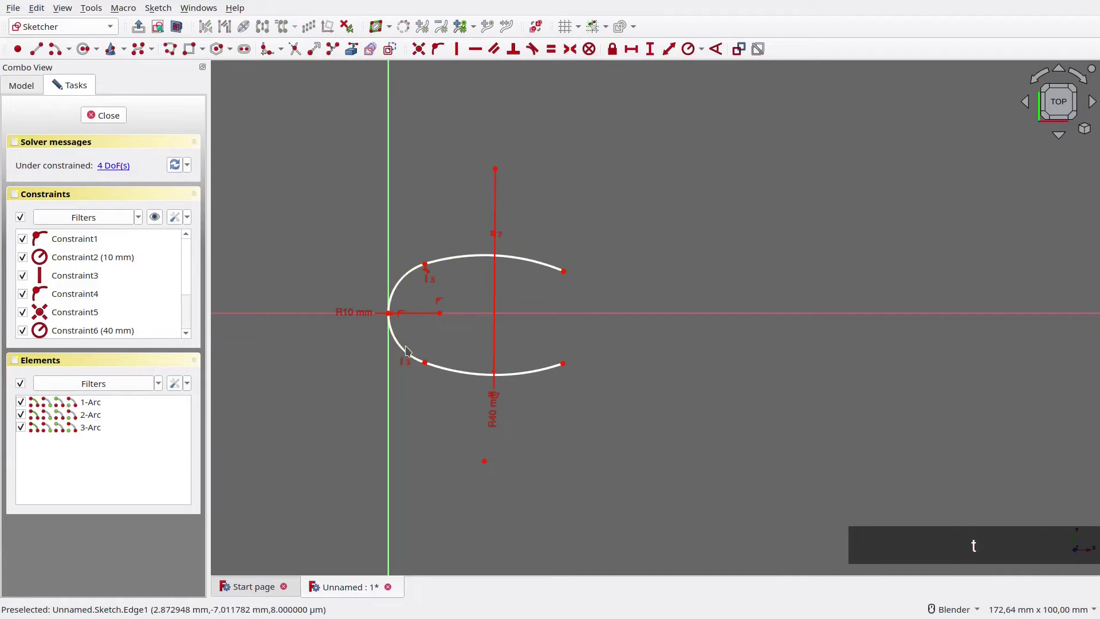
pyautogui.click(404, 357)
pyautogui.click(448, 375)
pyautogui.press('t')
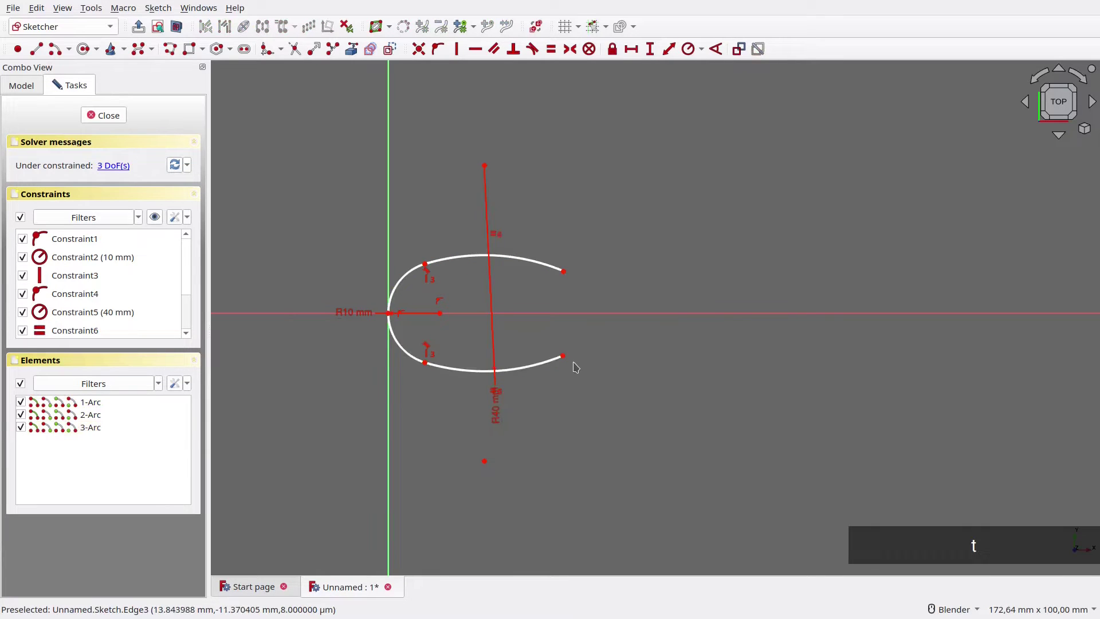
# Align the free right endpoints of the two side arcs vertically
pyautogui.click(562, 356)
pyautogui.click(563, 272)
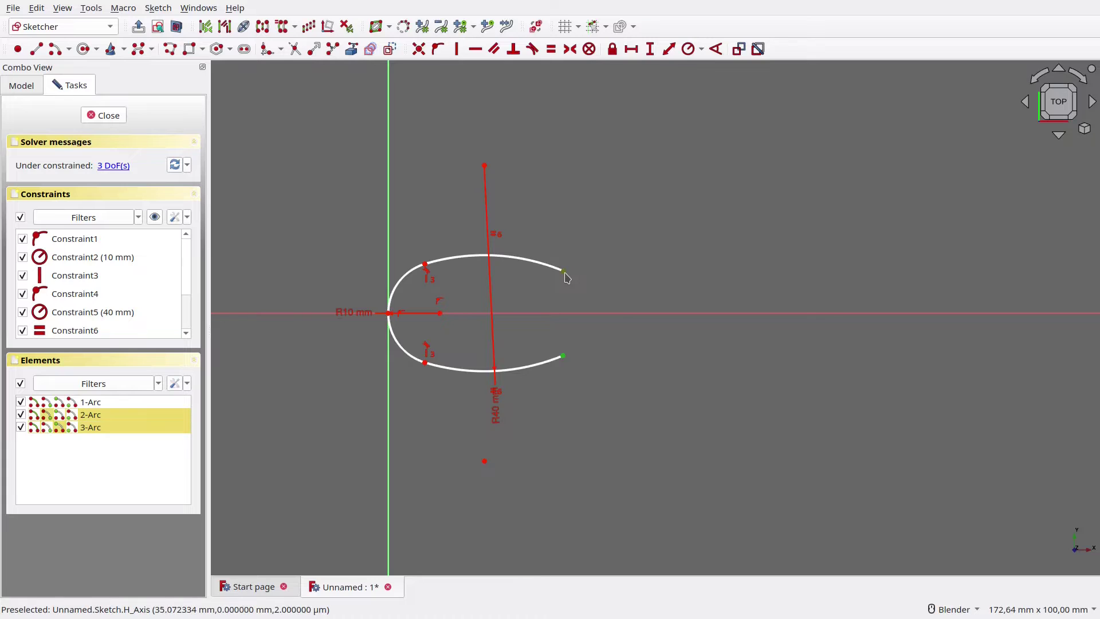
pyautogui.press('v')
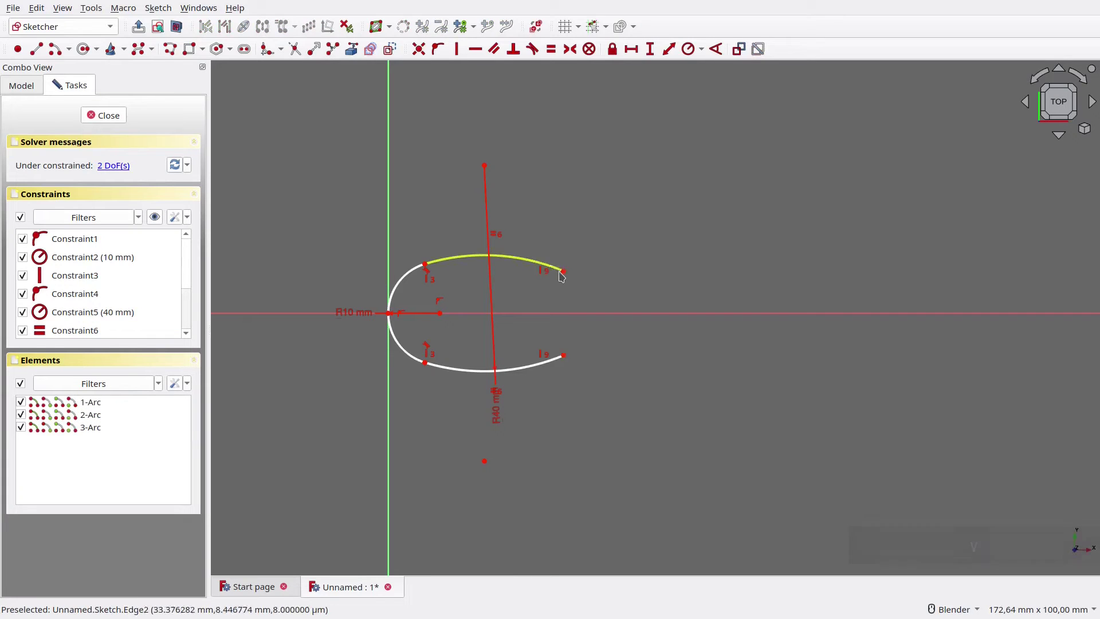
# Sketch two short arcs of about 10 mm radius from the side arcs' right endpoints, sharing a centre point on the horizontal axis
pyautogui.click(55, 52)
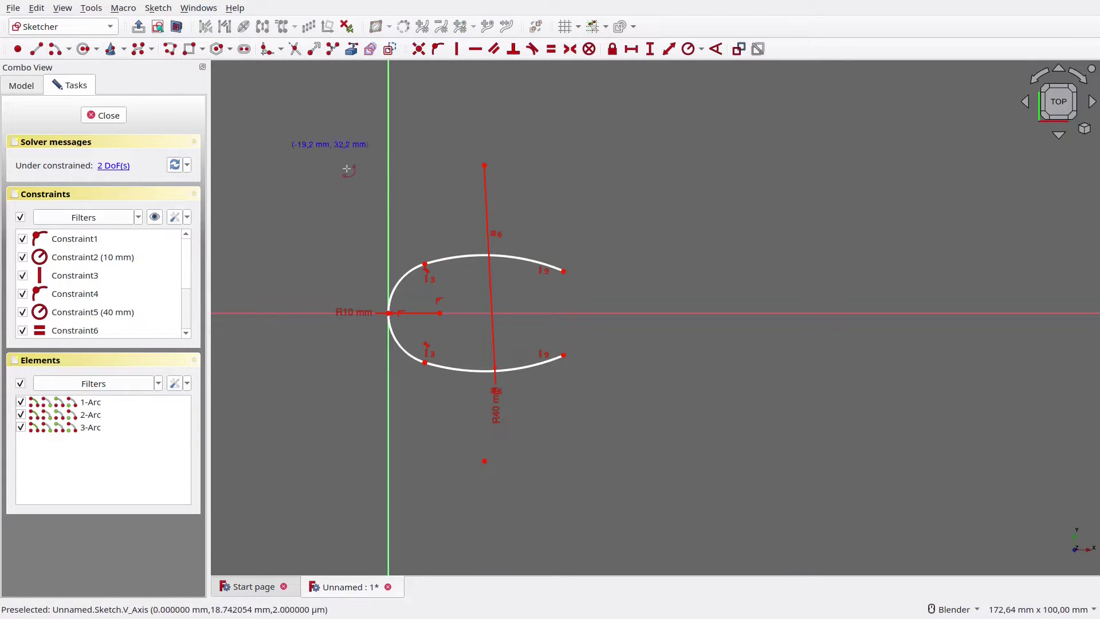
pyautogui.click(534, 313)
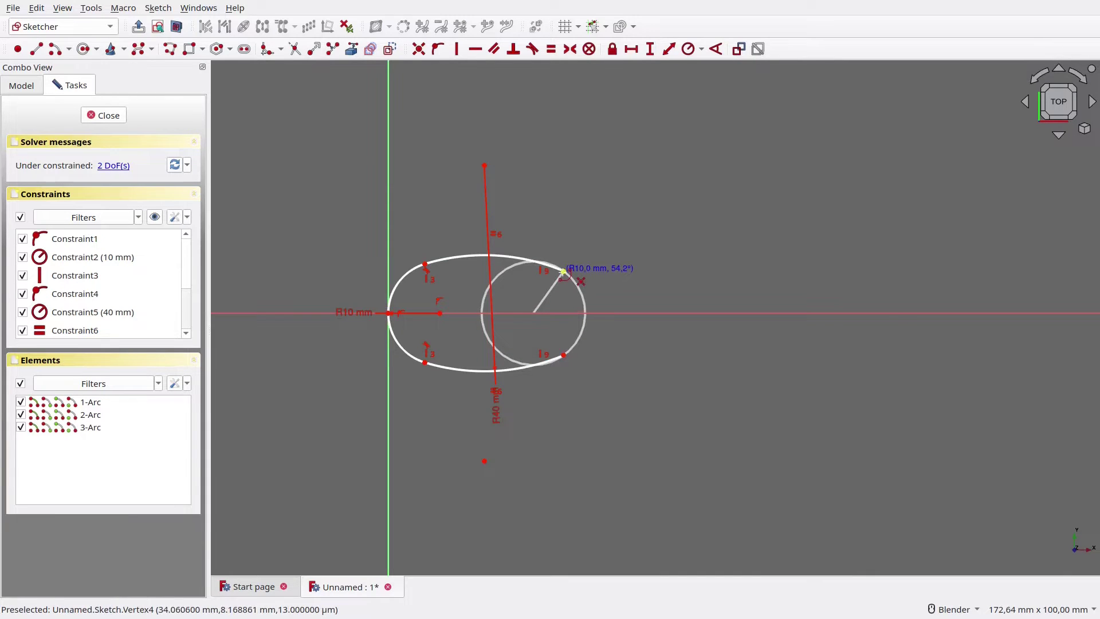
pyautogui.click(563, 272)
pyautogui.click(580, 291)
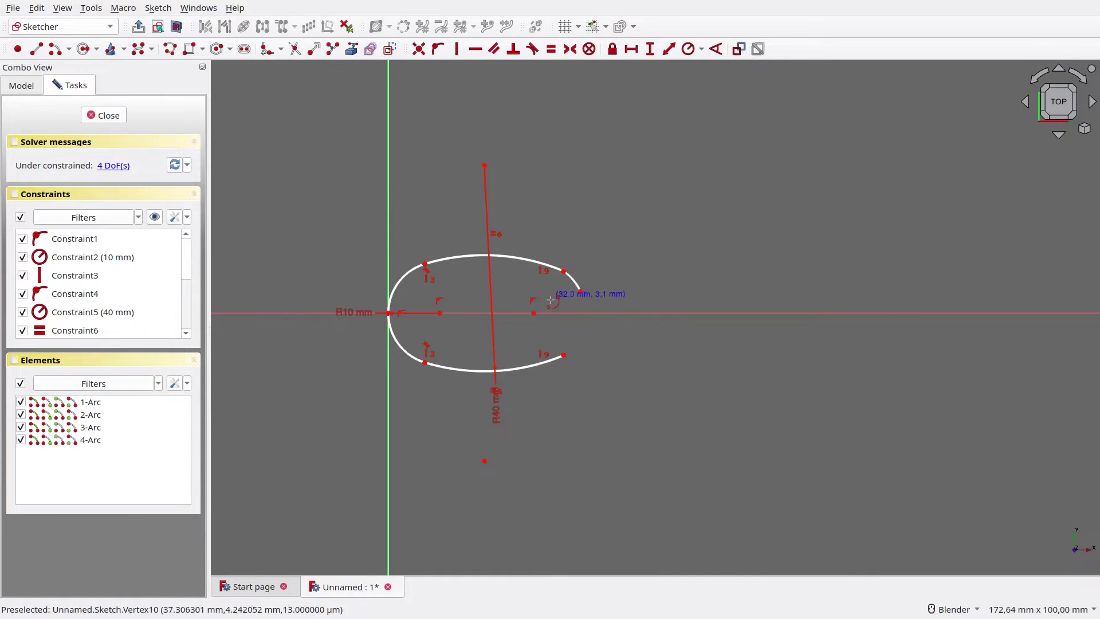
pyautogui.click(534, 313)
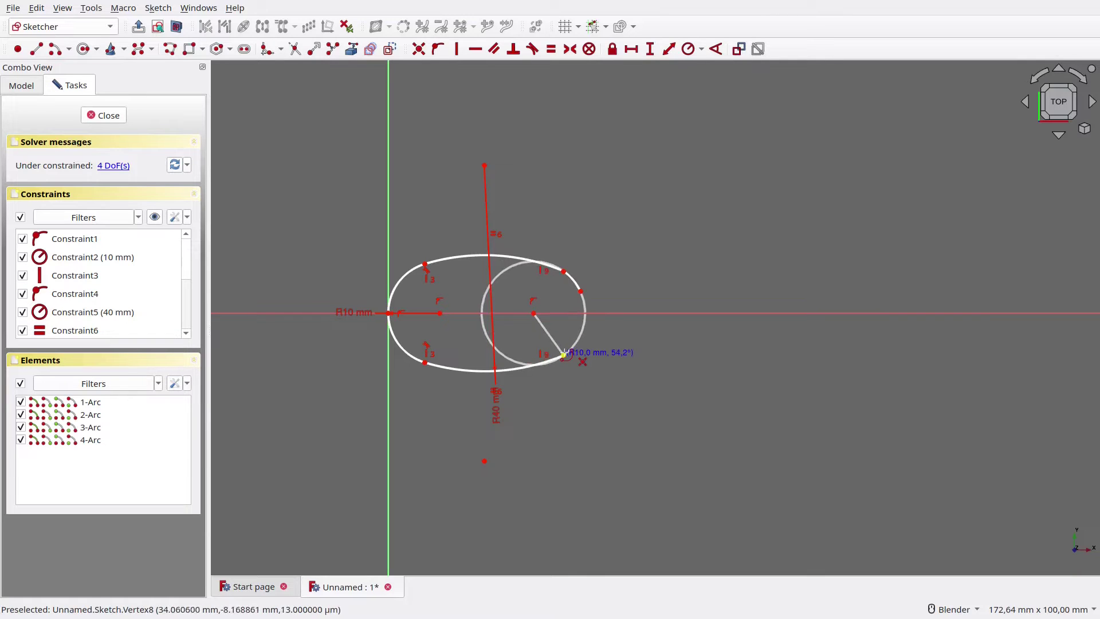
pyautogui.click(563, 355)
pyautogui.click(582, 334)
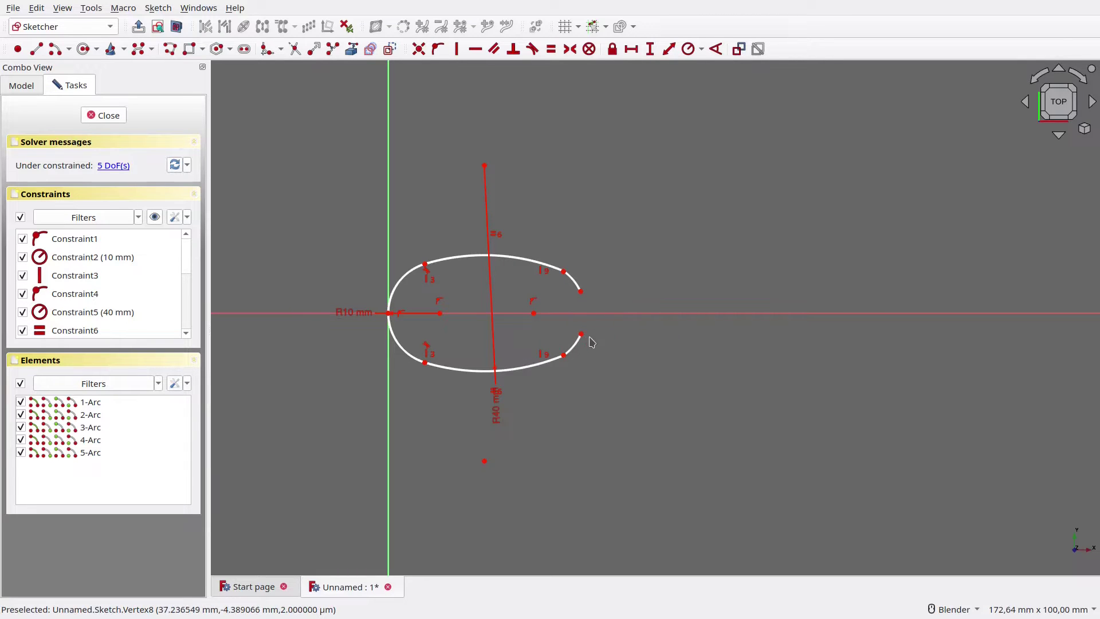
# Make both short right-hand arcs tangent to their adjoining side arcs, first the lower pair, then the upper
pyautogui.click(575, 344)
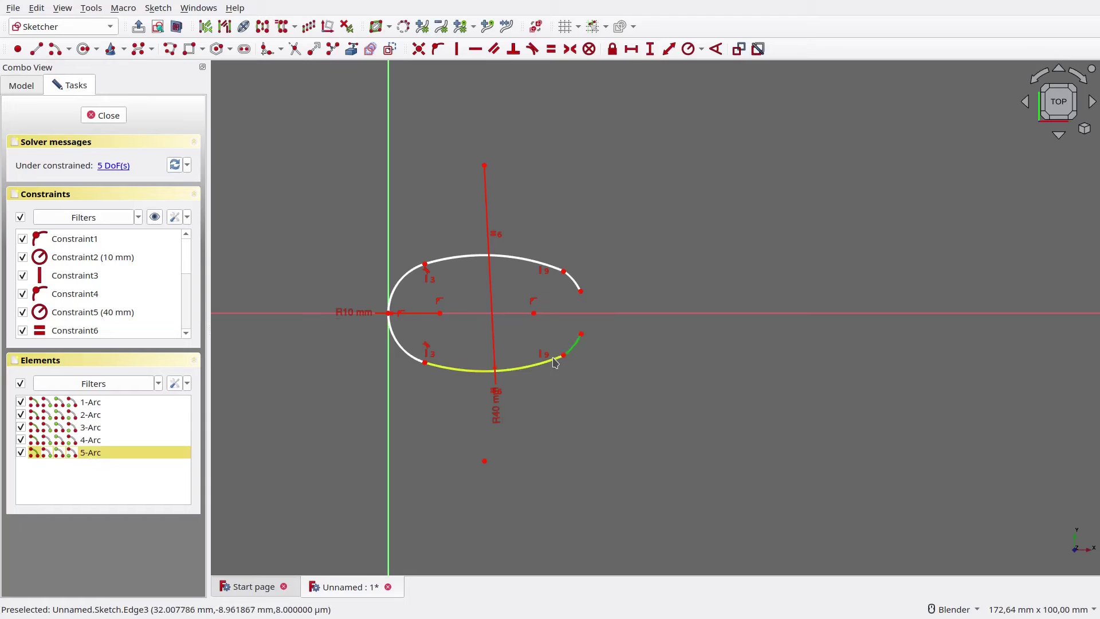
pyautogui.click(554, 362)
pyautogui.press('t')
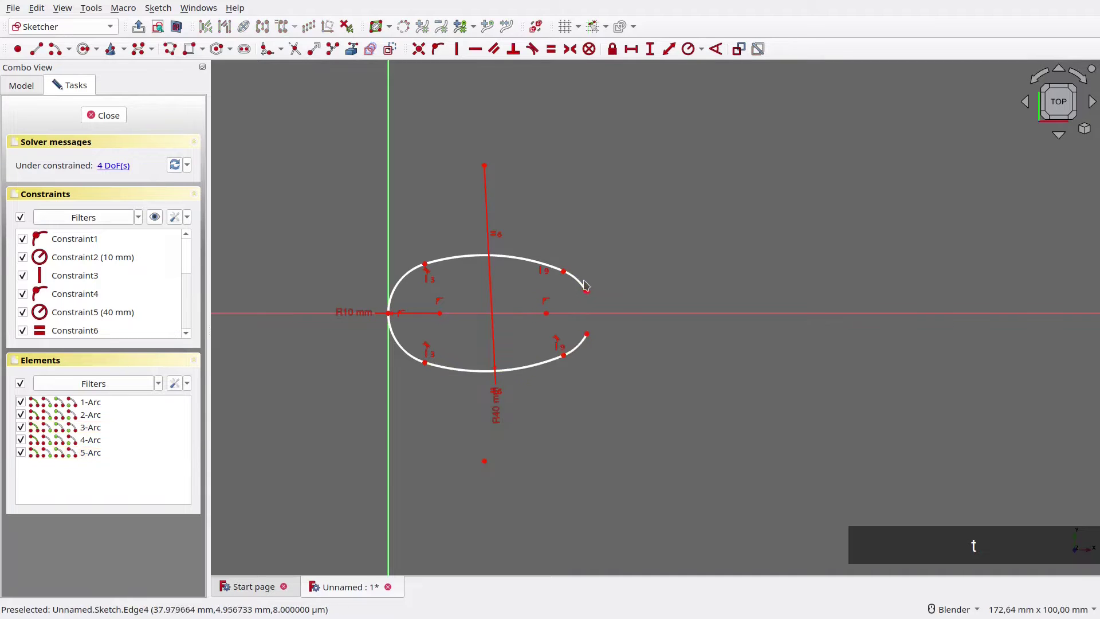
pyautogui.click(569, 276)
pyautogui.click(557, 267)
pyautogui.press('t')
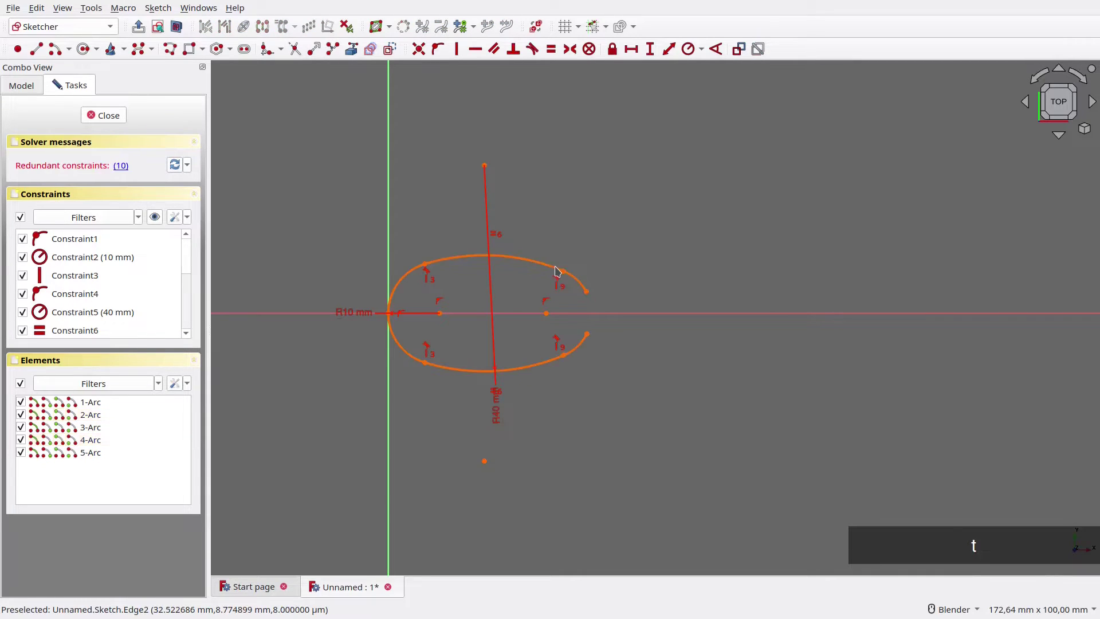
# Delete the redundant constraint and set the upper arc at the bowl's handle end to a 16.5 mm radius
pyautogui.click(120, 165)
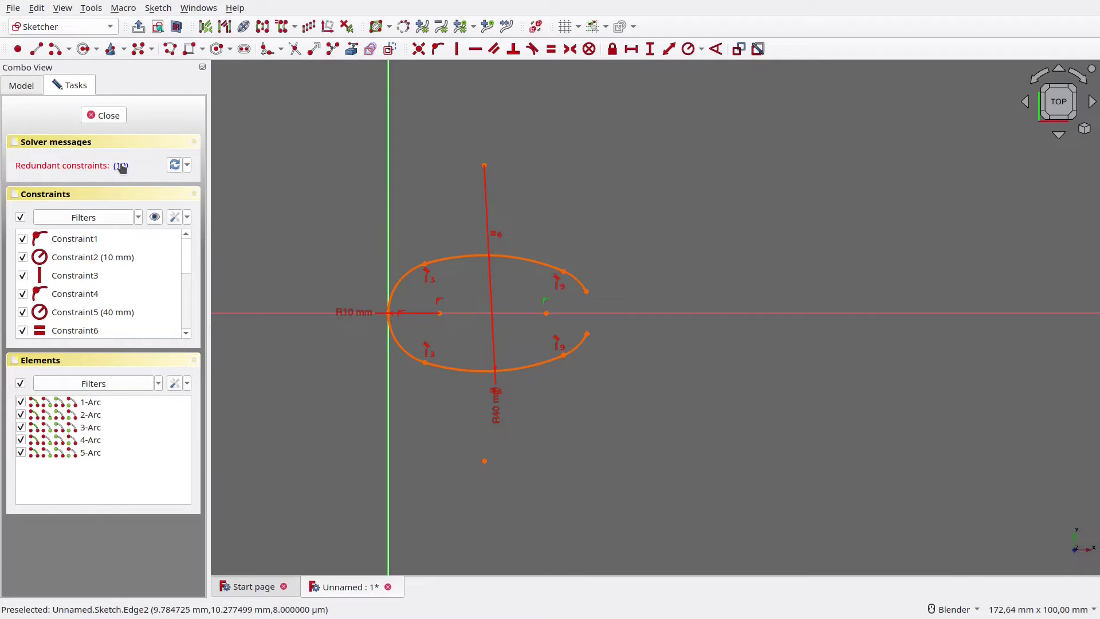
pyautogui.press('Delete')
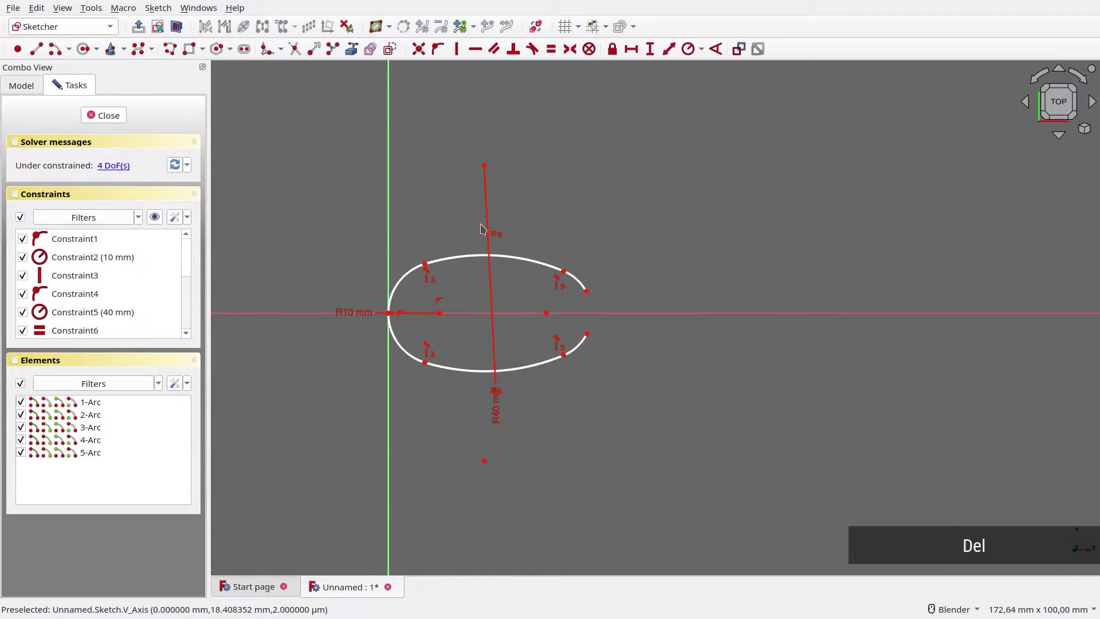
pyautogui.click(578, 283)
pyautogui.write('r')
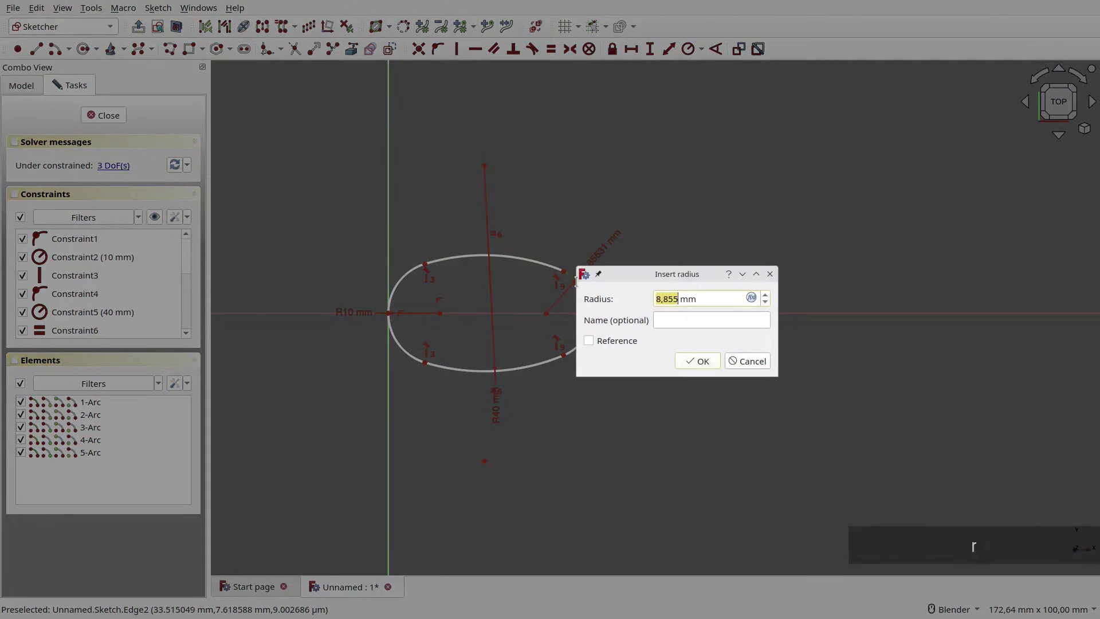
pyautogui.write('16,5')
pyautogui.press('Return')
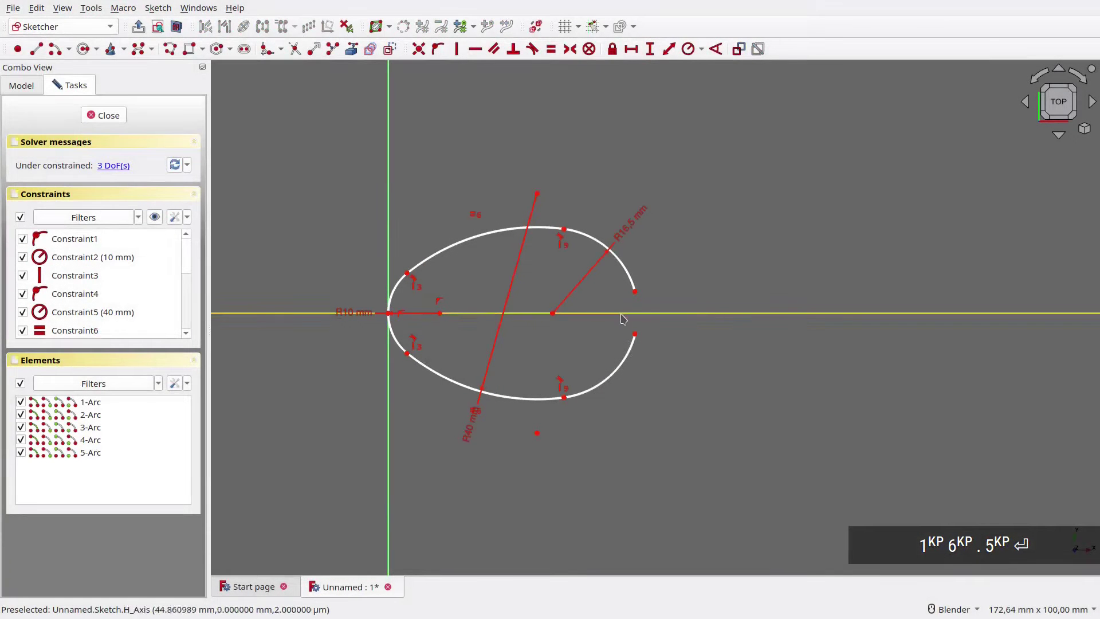
# Reposition the lower 16.5 mm arc's free endpoint and align it vertically with the upper arc's free endpoint
pyautogui.moveTo(637, 340); pyautogui.dragTo(629, 354)
pyautogui.click(629, 354)
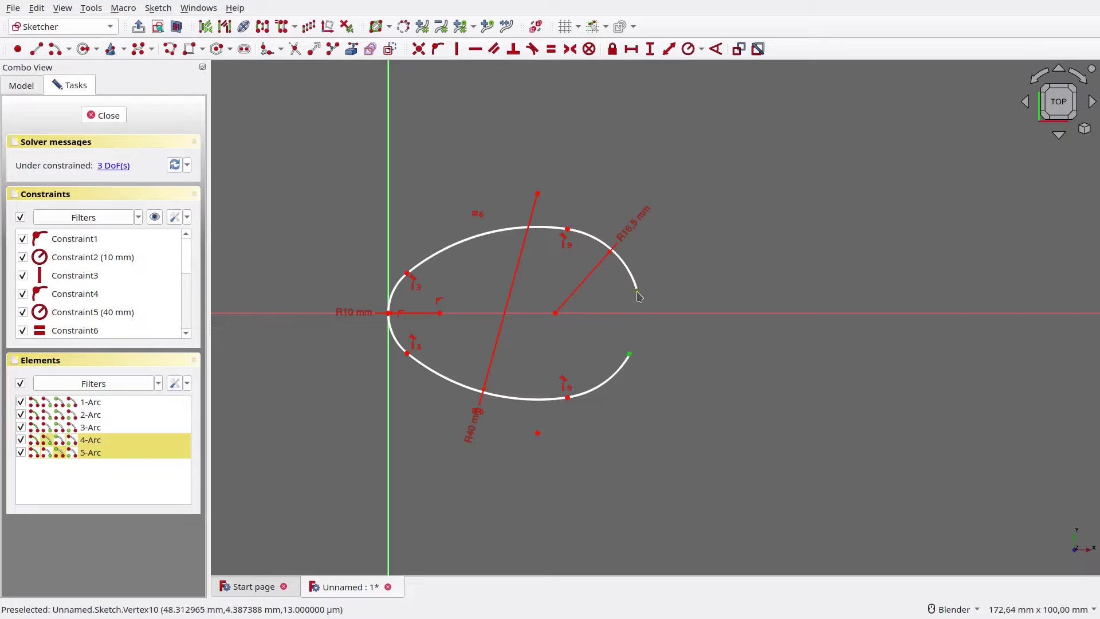
pyautogui.press('v')
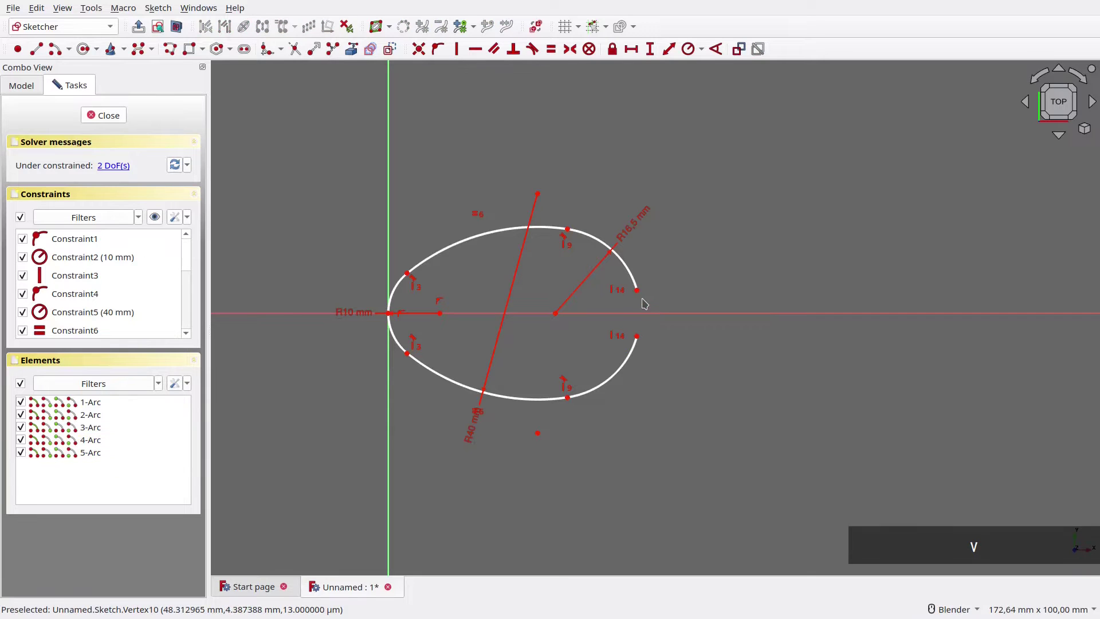
# Constrain the horizontal distance between the centres of the 10 mm and 16.5 mm arcs to 22.5 mm
pyautogui.click(565, 313)
pyautogui.click(440, 313)
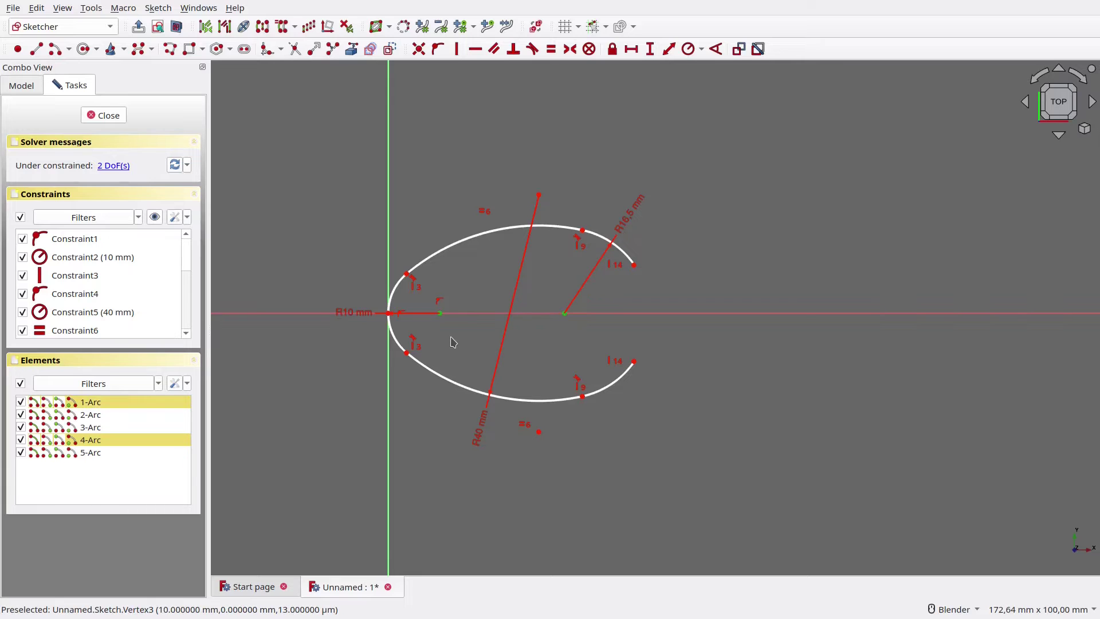
pyautogui.write('l22,5 mm')
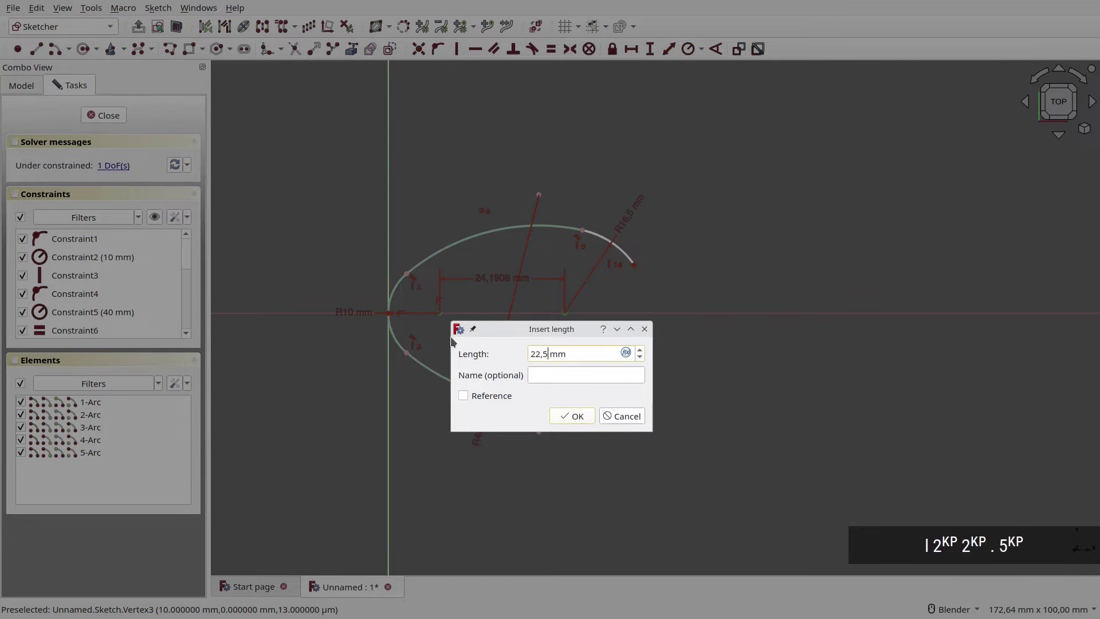
pyautogui.press('Return')
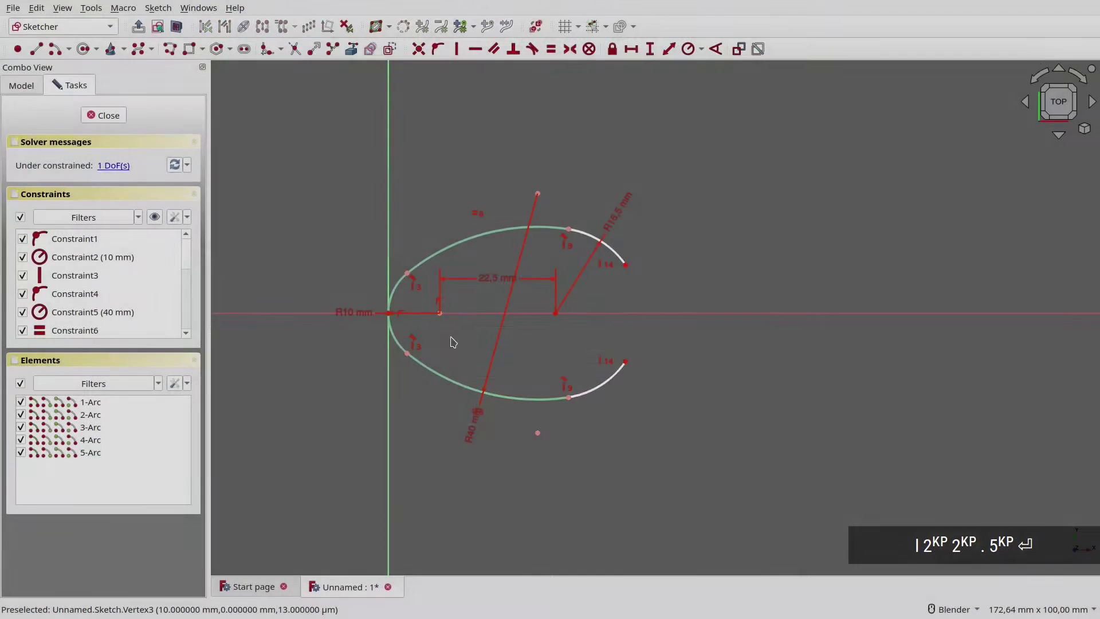
# Sketch two reverse-curving neck arcs from the free endpoints of the 16.5 mm arcs, with centres outside the outline above and below the axis
pyautogui.keyDown('shift'); pyautogui.moveTo(573, 344); pyautogui.dragTo(466, 344, button='middle'); pyautogui.keyUp('shift')
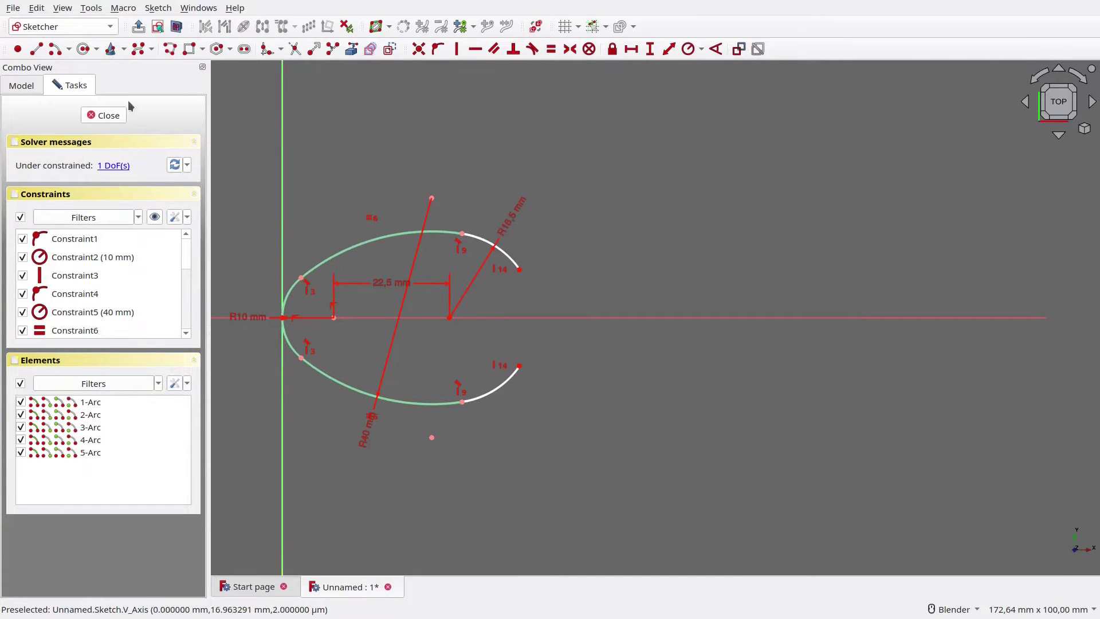
pyautogui.click(55, 48)
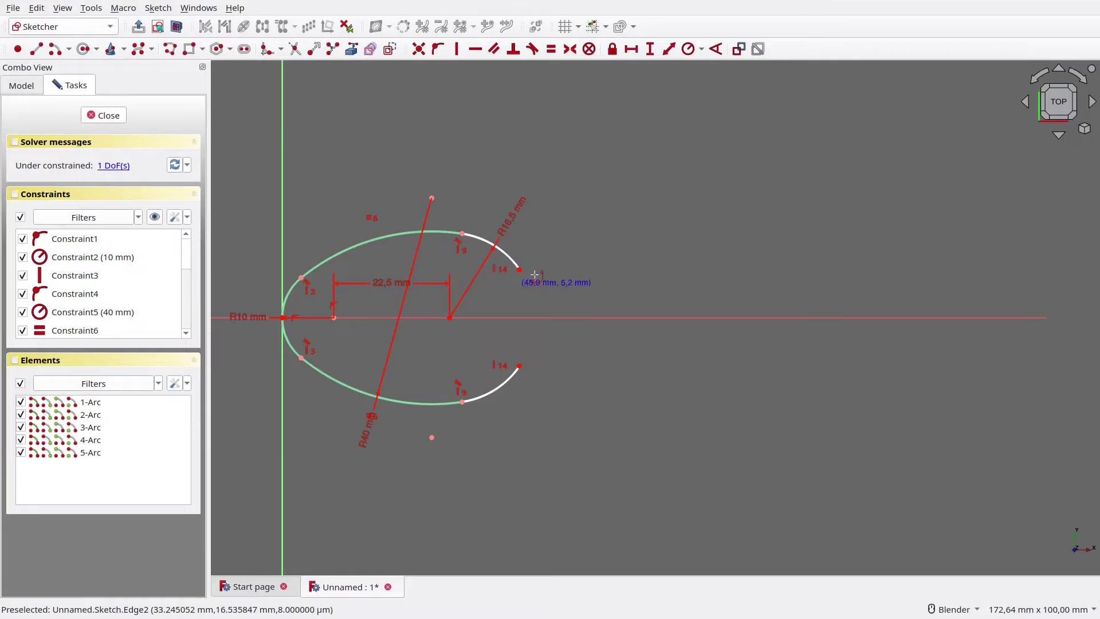
pyautogui.click(556, 249)
pyautogui.click(519, 269)
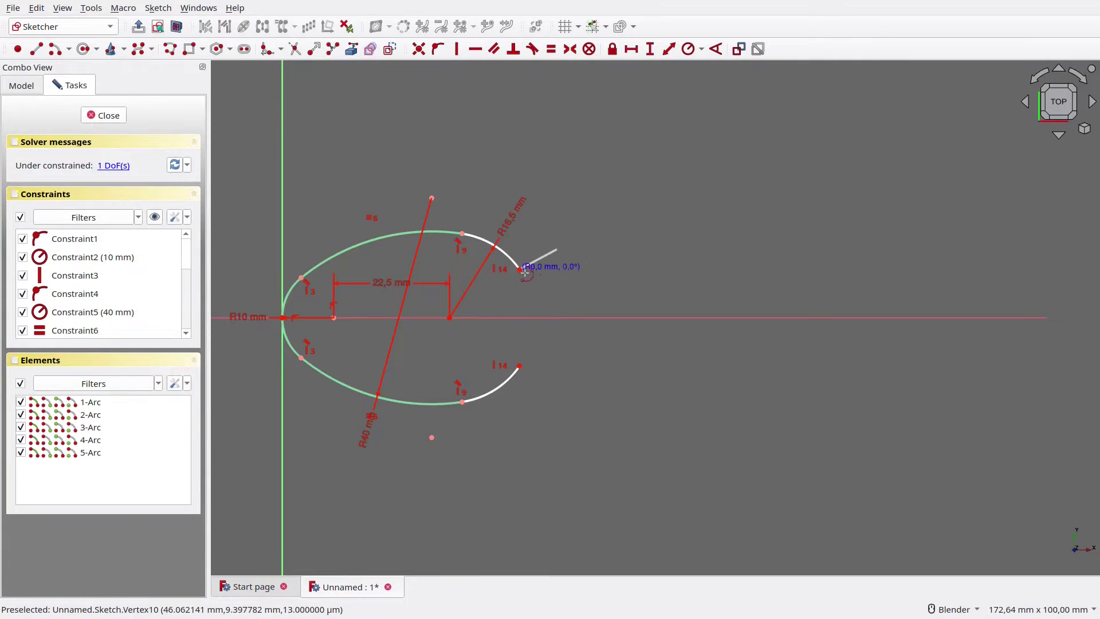
pyautogui.click(556, 292)
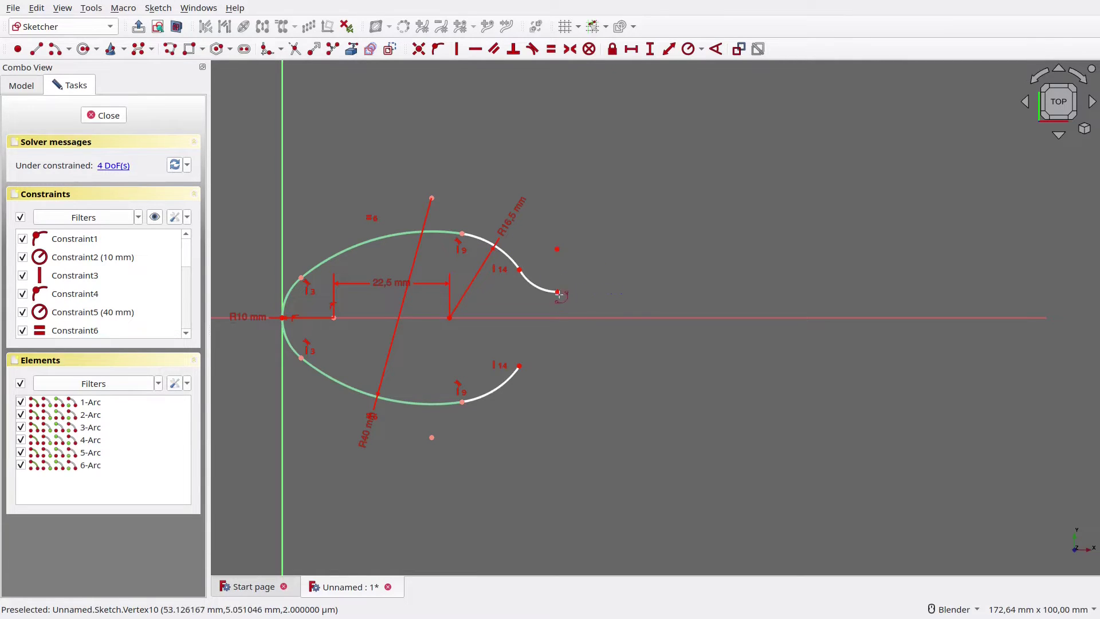
pyautogui.click(549, 389)
pyautogui.click(519, 365)
pyautogui.click(544, 336)
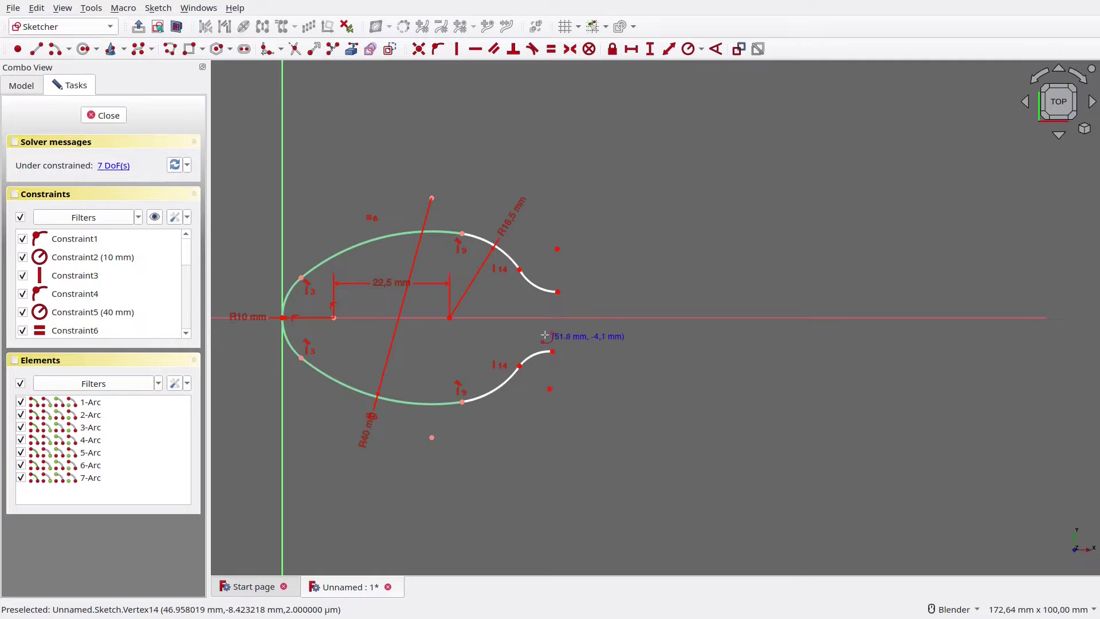
# Make both neck arcs tangent to their adjoining 16.5 mm arcs, first the lower pair, then the upper
pyautogui.click(530, 357)
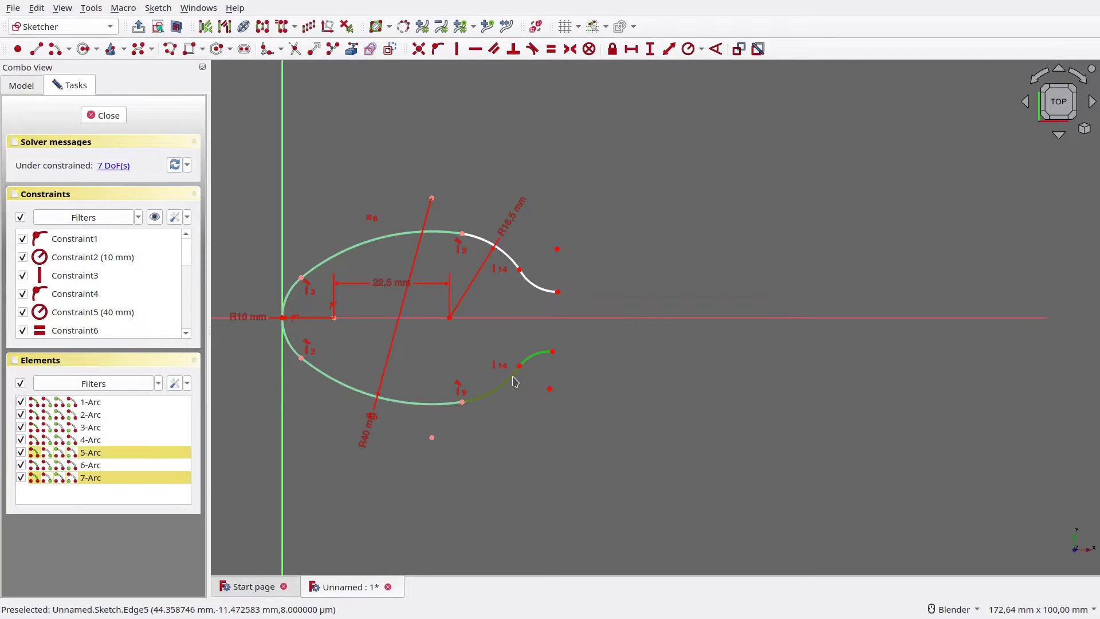
pyautogui.press('t')
pyautogui.click(536, 286)
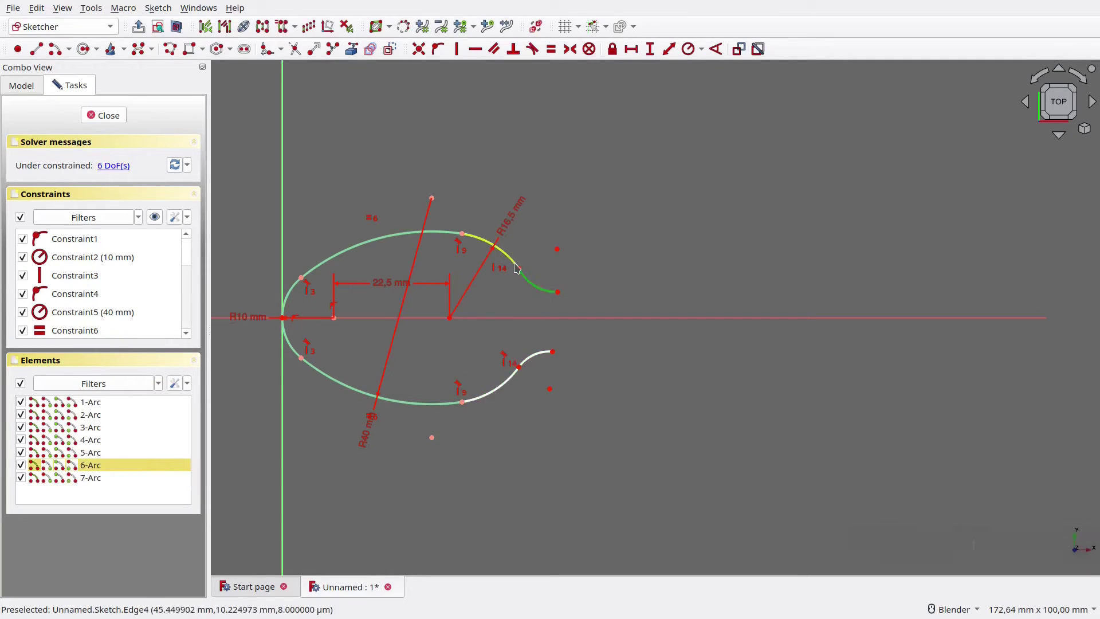
pyautogui.click(515, 268)
pyautogui.press('t')
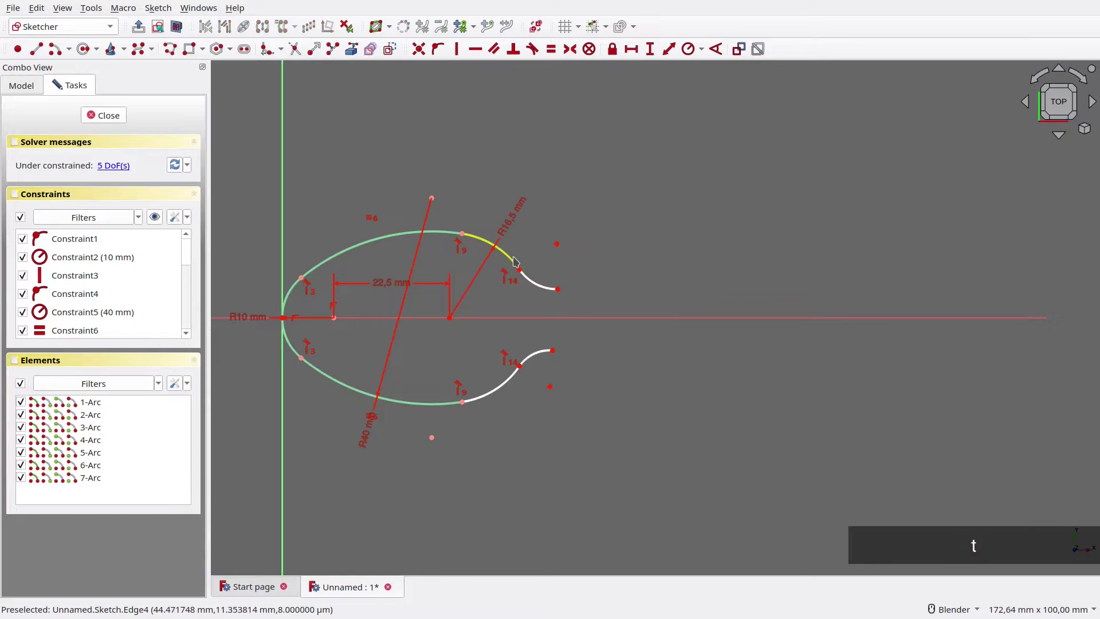
# Make the two neck arcs equal in radius and align their free endpoints vertically
pyautogui.click(549, 287)
pyautogui.click(541, 354)
pyautogui.press('e')
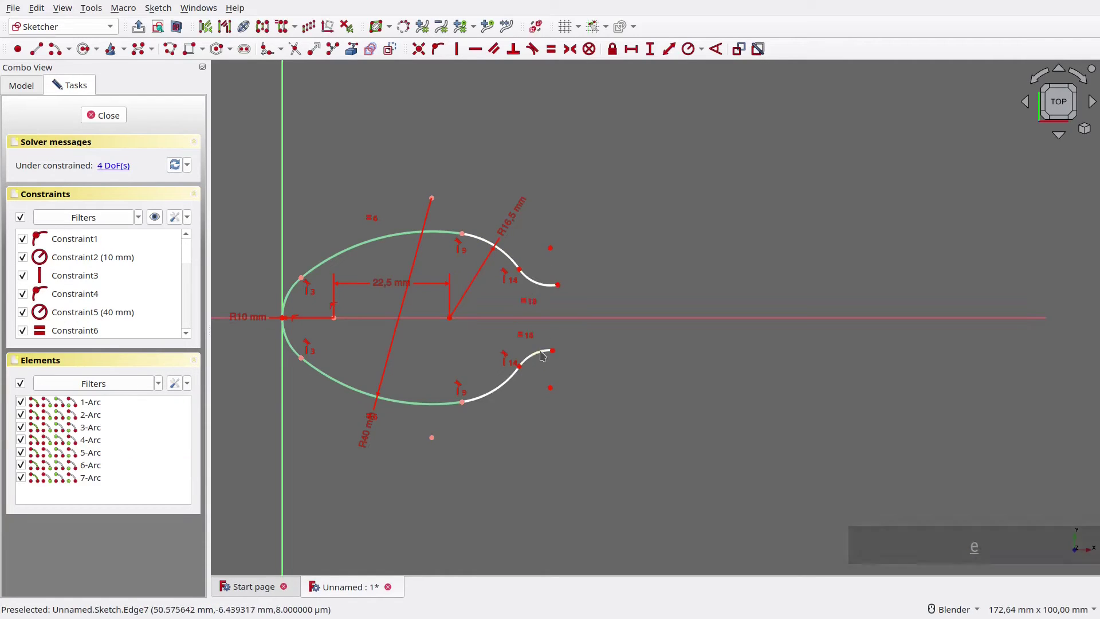
pyautogui.click(552, 351)
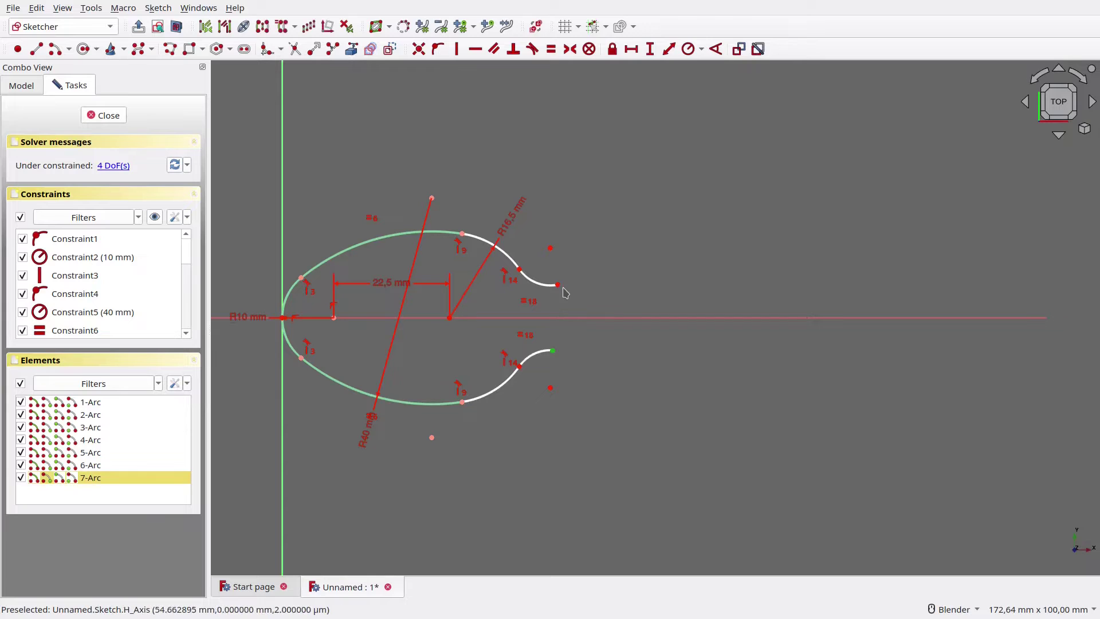
pyautogui.click(558, 286)
pyautogui.press('v')
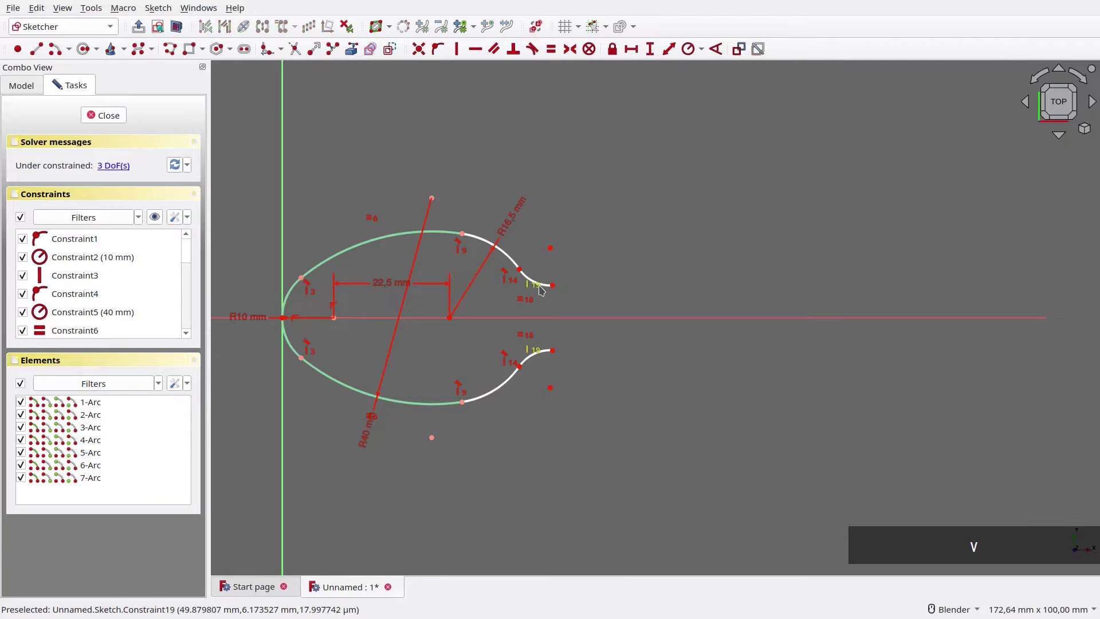
# Constrain the lower neck arc's radius to 6 mm
pyautogui.click(526, 358)
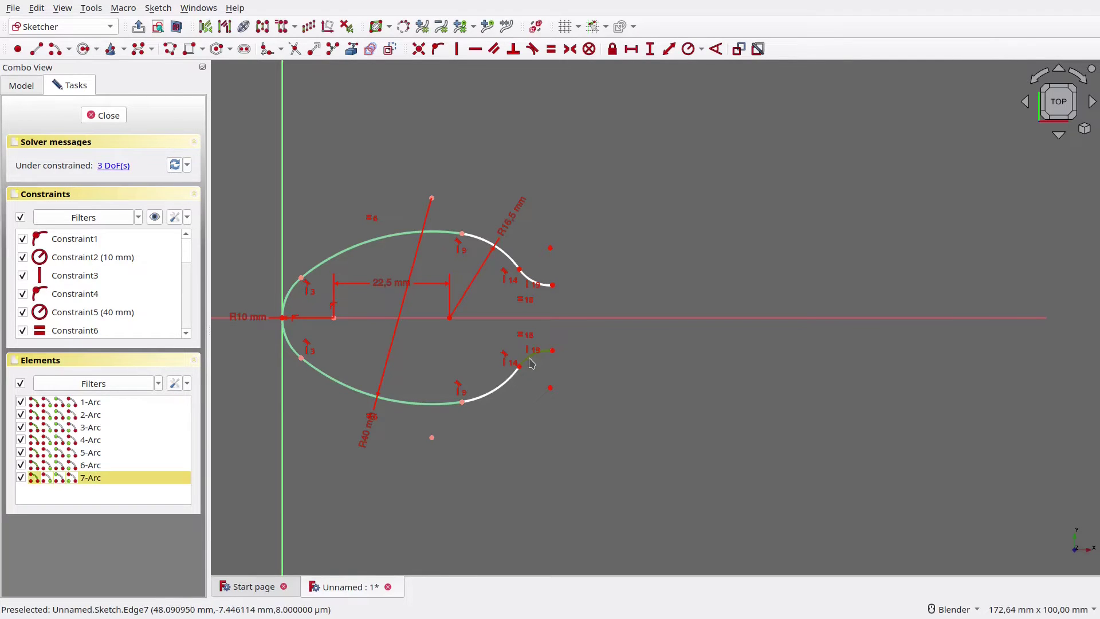
pyautogui.write('r')
pyautogui.write('6')
pyautogui.press('Return')
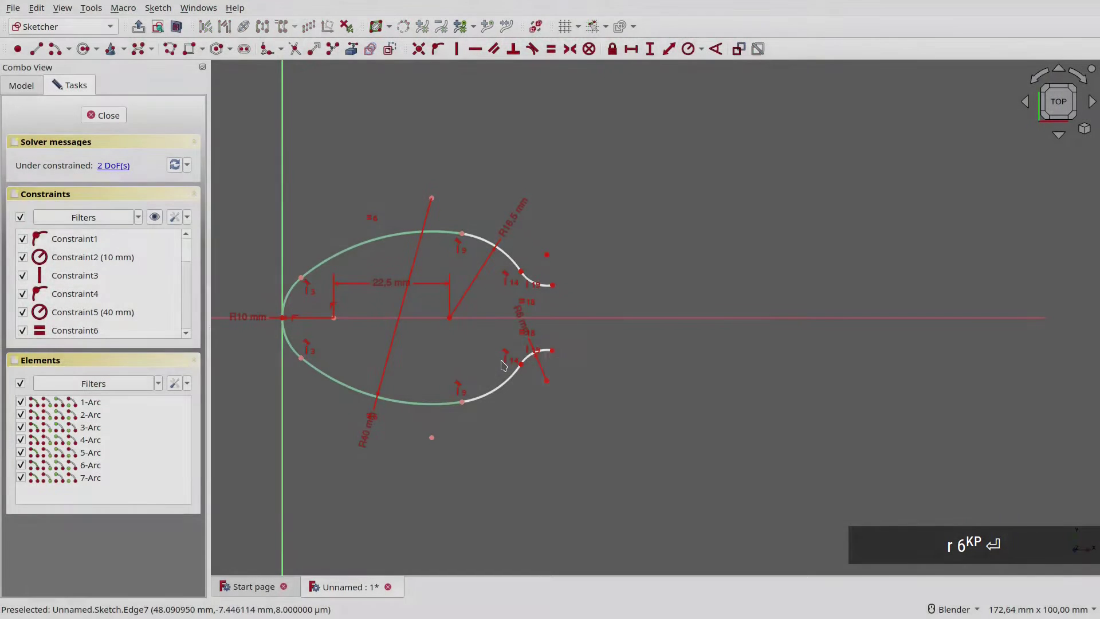
# Constrain the vertical distance between the two neck arc centres to 18 mm and move its dimension label into the bowl
pyautogui.click(547, 255)
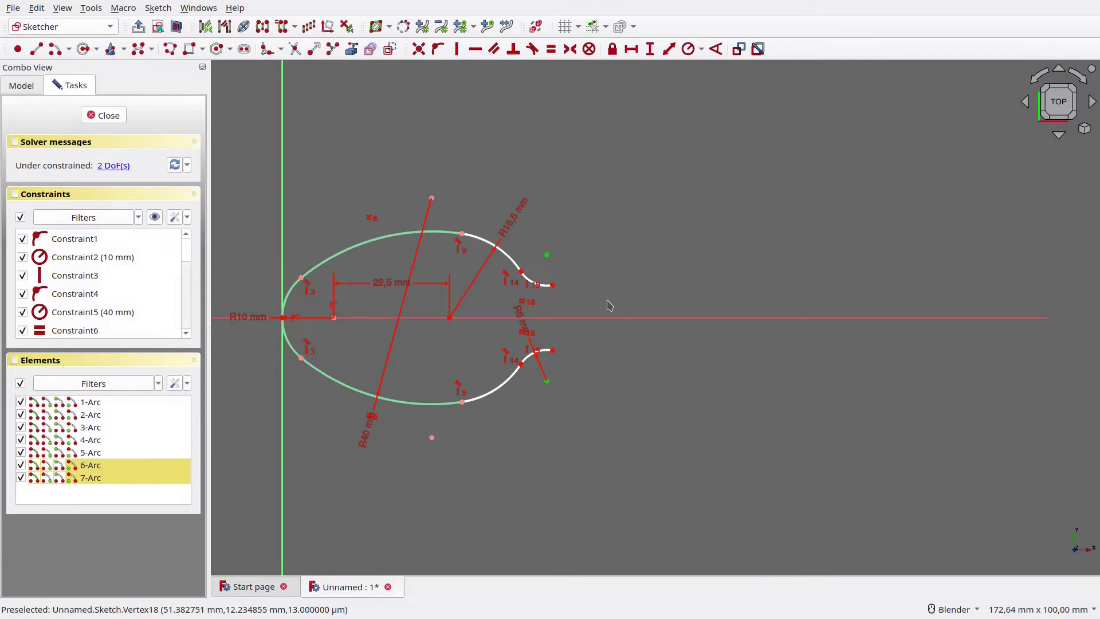
pyautogui.write('i')
pyautogui.write('18')
pyautogui.press('Return')
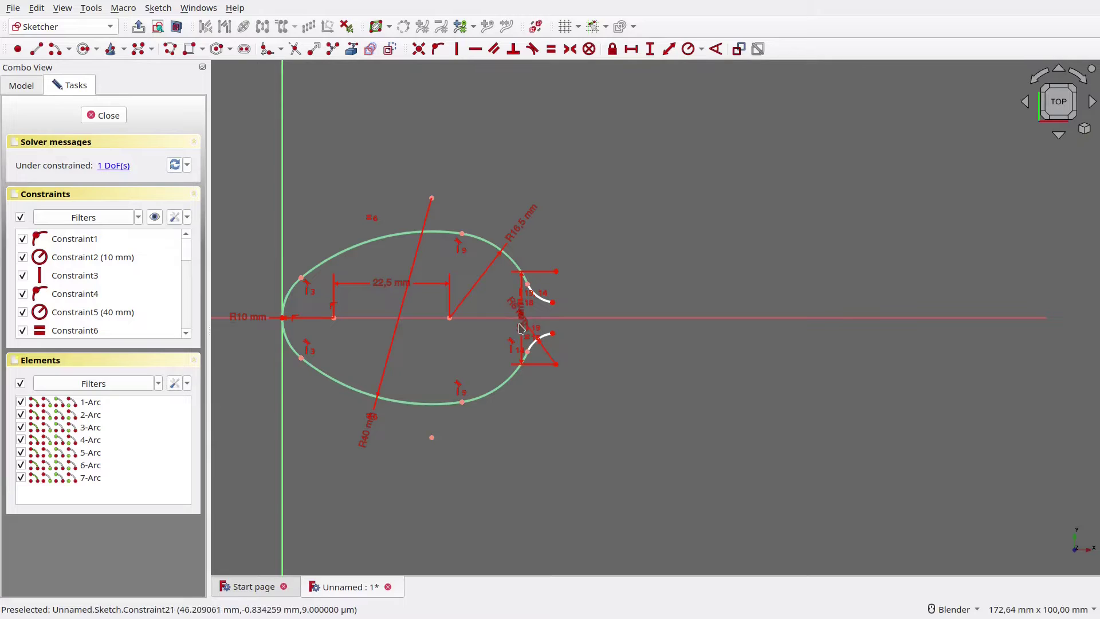
pyautogui.moveTo(521, 327); pyautogui.dragTo(488, 337)
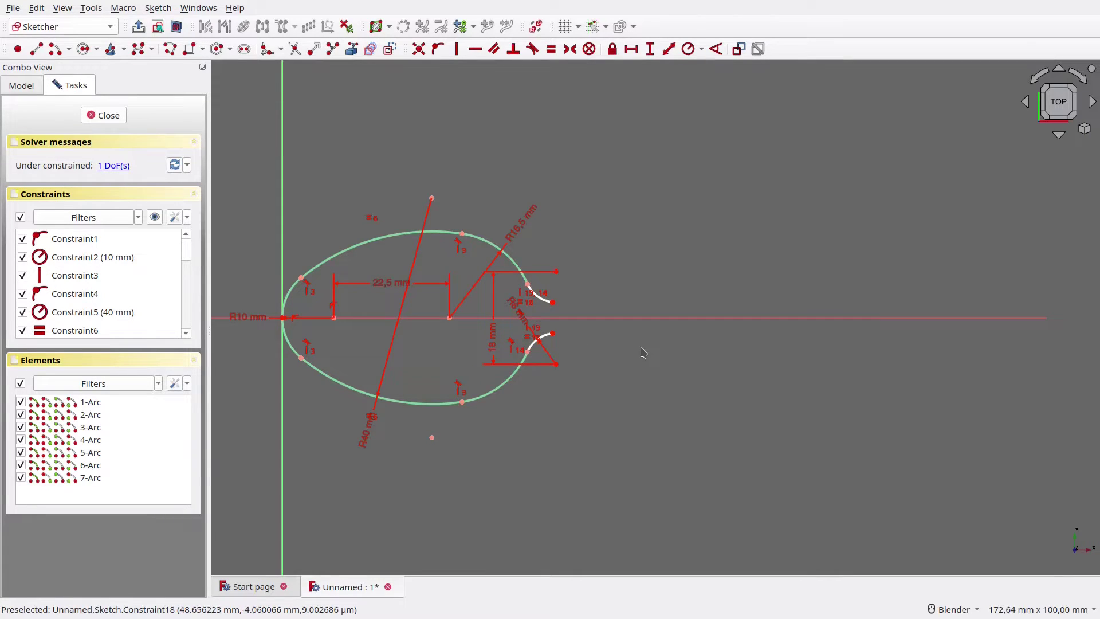
# Shorten the neck arcs slightly and sketch a handle-end arc bulging outward, centred on the horizontal axis about 85 mm from the 16.5 mm arcs' centre
pyautogui.moveTo(643, 352)
pyautogui.keyDown('shift'); pyautogui.mouseDown(button='middle')
pyautogui.moveTo(564, 367)
pyautogui.moveTo(491, 359)
pyautogui.mouseUp(button='middle'); pyautogui.keyUp('shift')
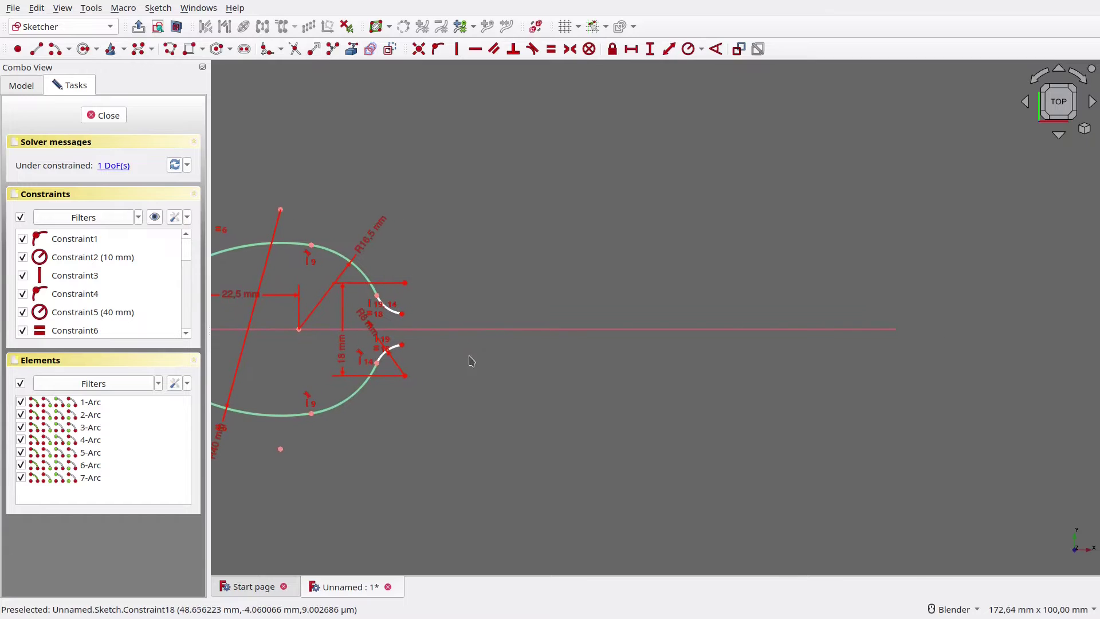
pyautogui.moveTo(400, 348); pyautogui.dragTo(395, 347)
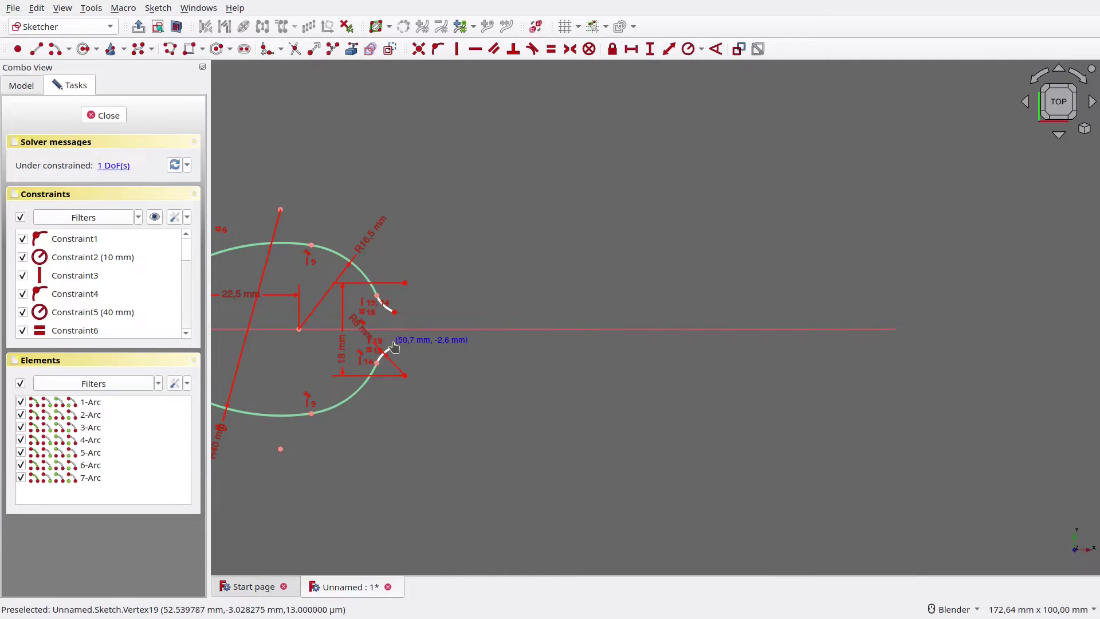
pyautogui.click(55, 49)
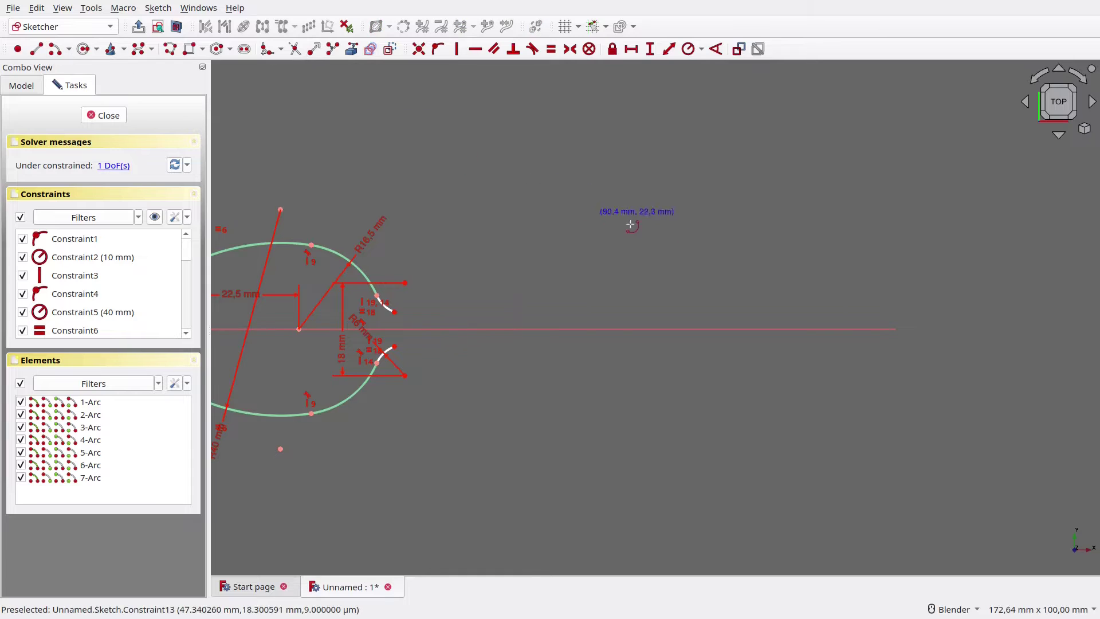
pyautogui.click(737, 327)
pyautogui.click(747, 292)
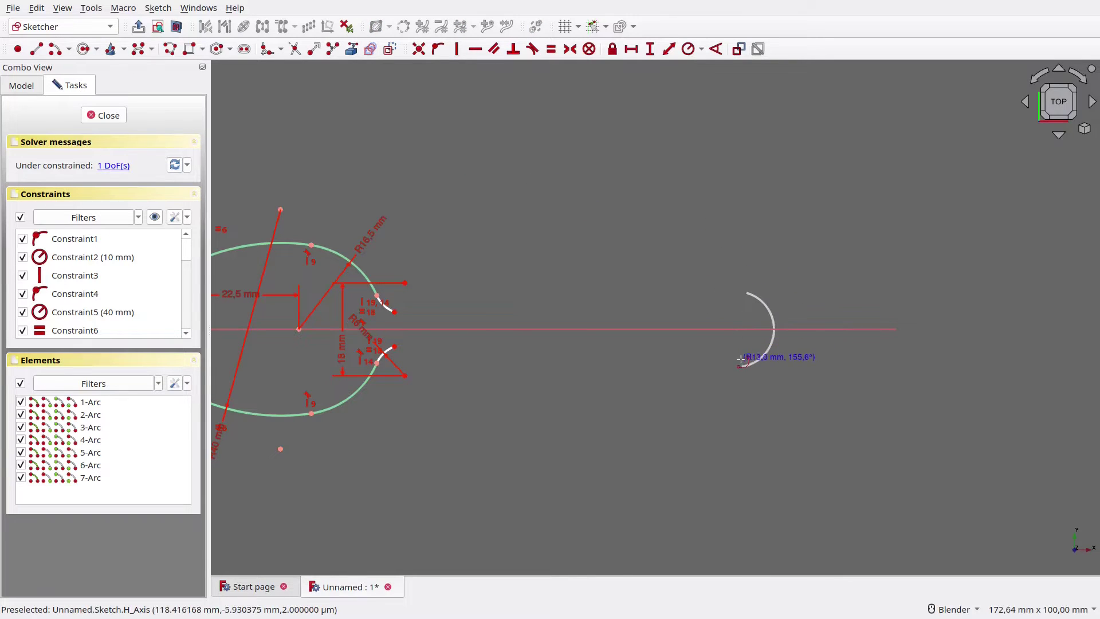
pyautogui.click(743, 360)
# Constrain the horizontal distance from the 16.5 mm arcs' centre to the handle-end arc's centre to 105 mm
pyautogui.click(736, 329)
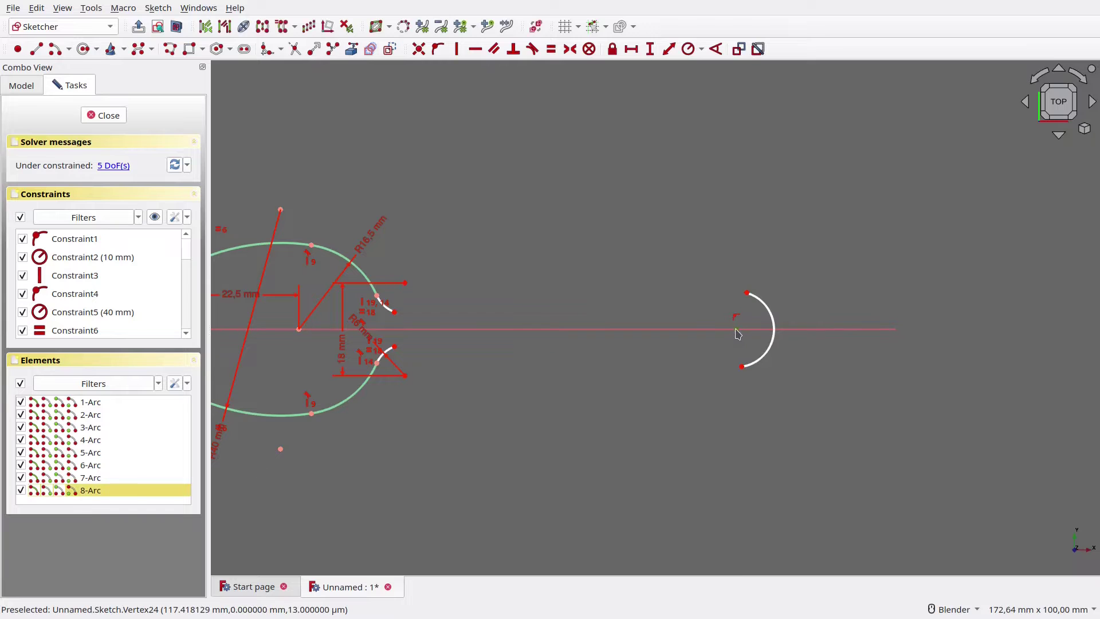
pyautogui.click(299, 329)
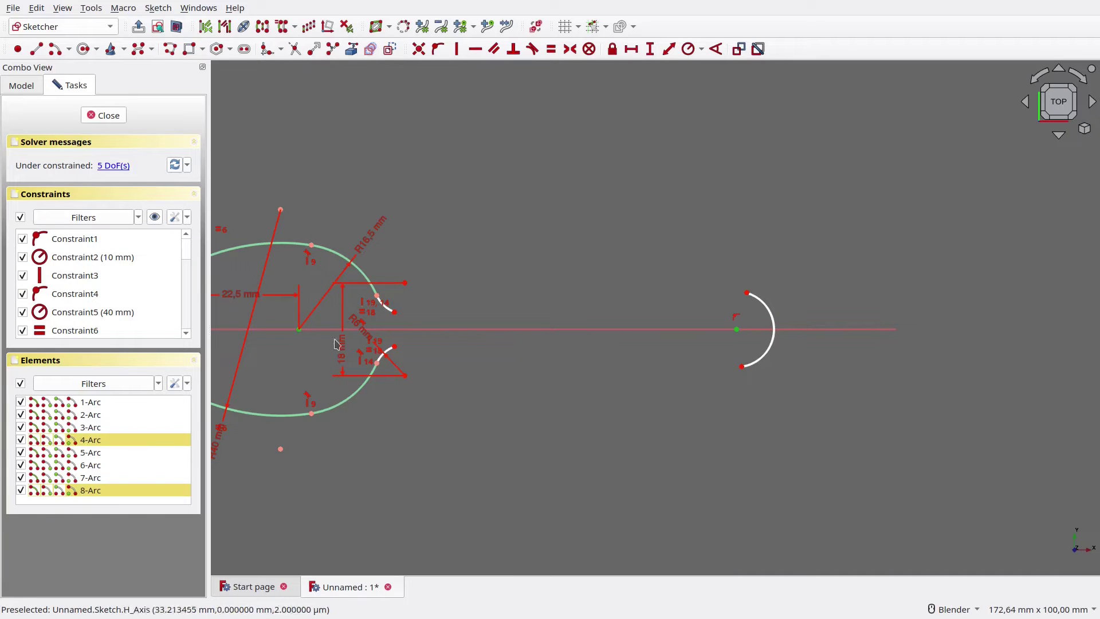
pyautogui.press('l')
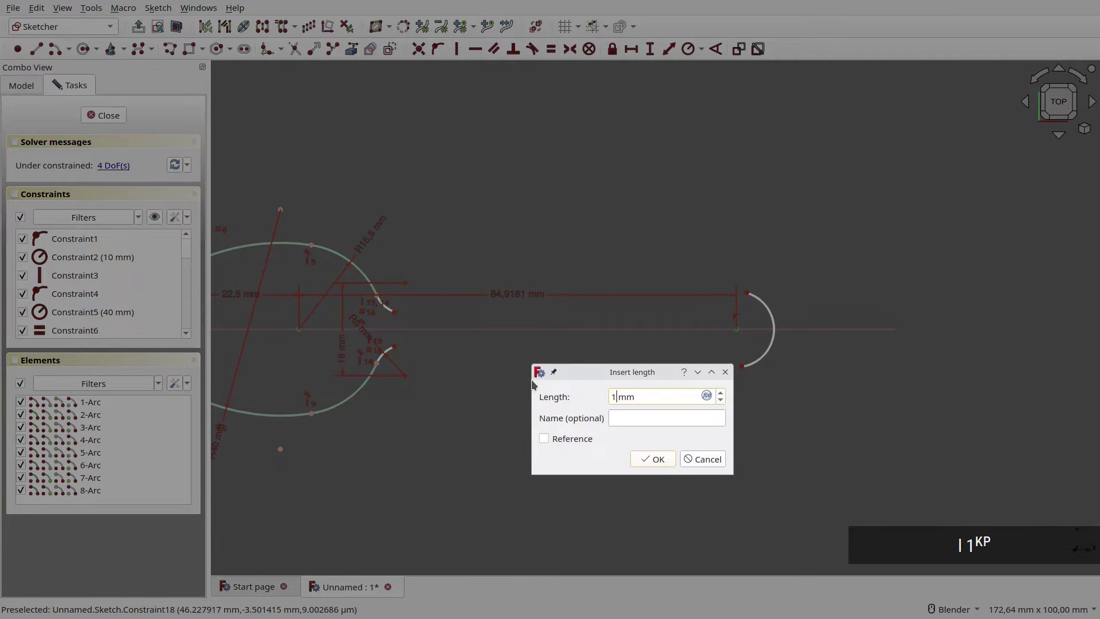
pyautogui.write('105')
pyautogui.press('Return')
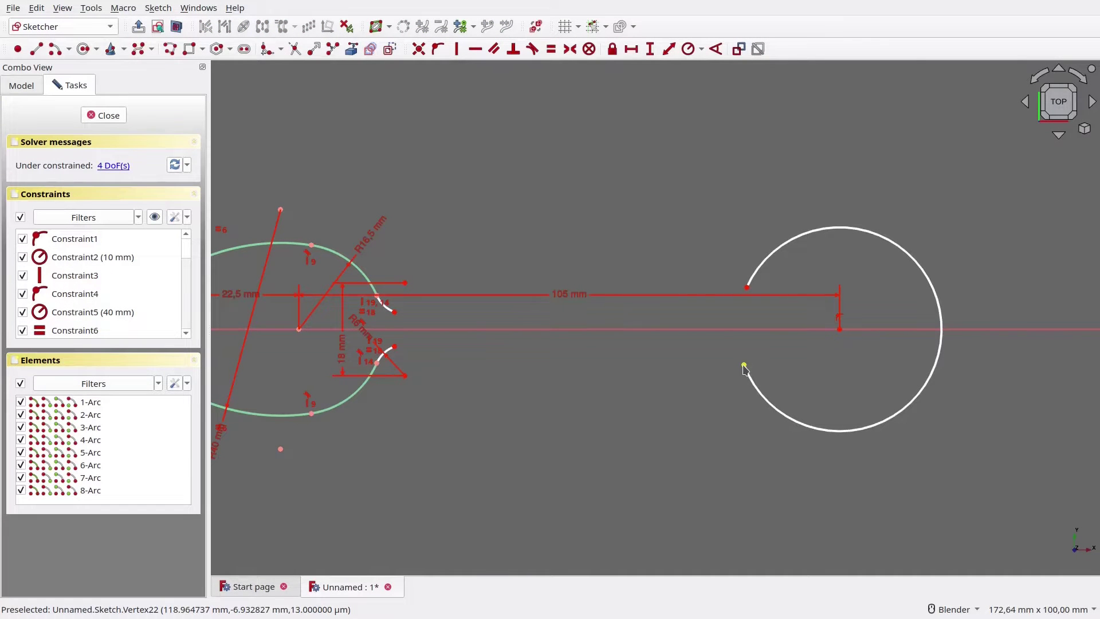
# Shorten the handle-end arc from both ends and constrain its radius to 6 mm
pyautogui.moveTo(743, 366); pyautogui.dragTo(864, 372)
pyautogui.moveTo(793, 313); pyautogui.dragTo(866, 265)
pyautogui.click(882, 278)
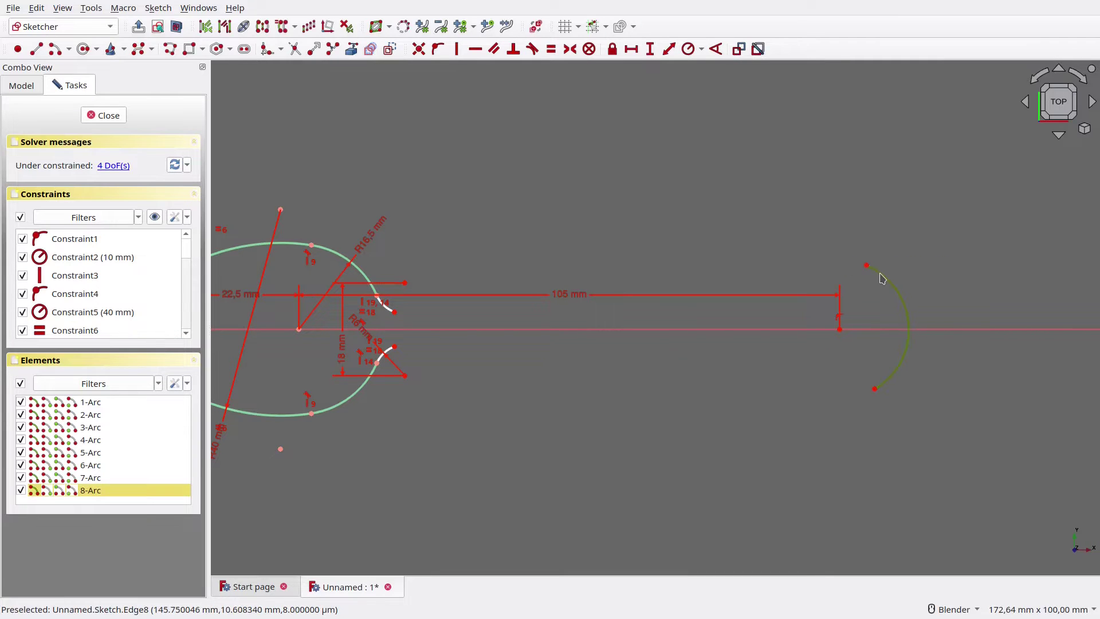
pyautogui.write('r')
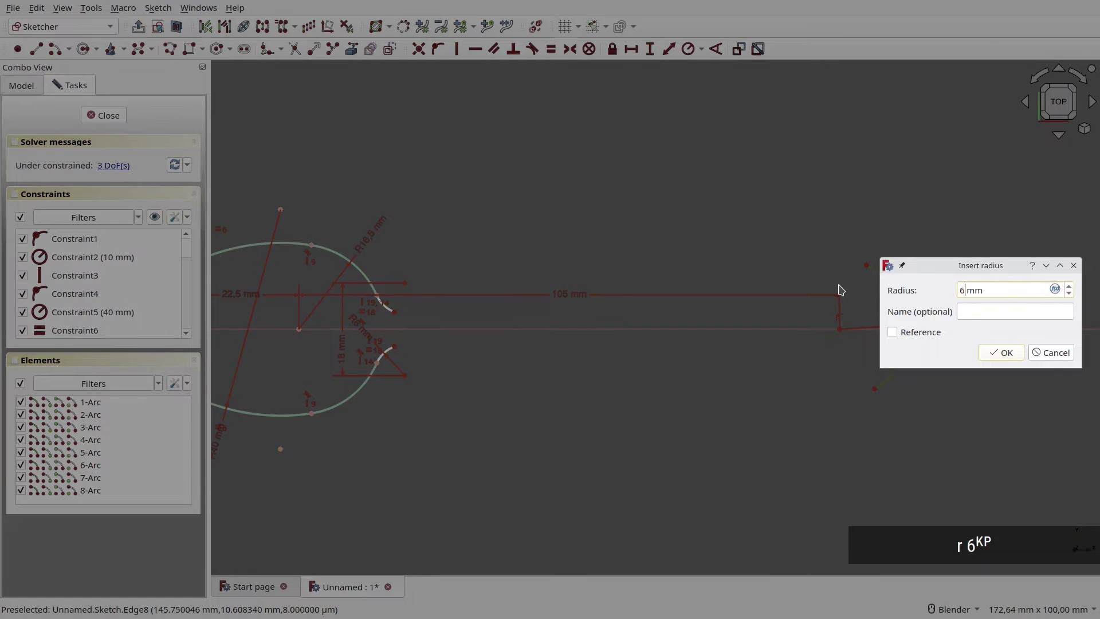
pyautogui.write('6')
pyautogui.press('Return')
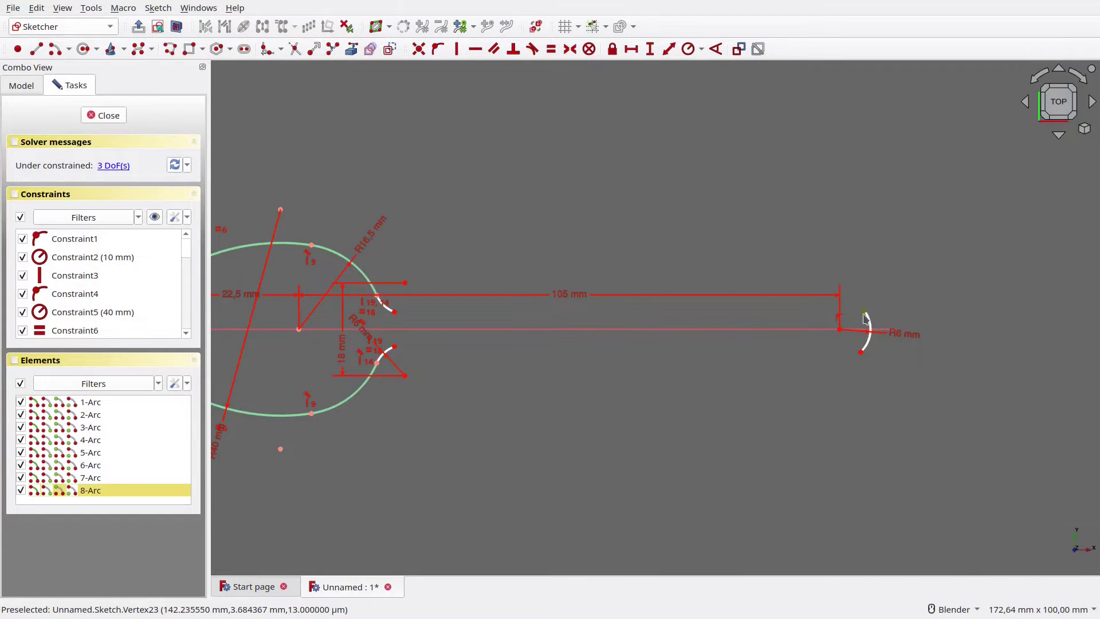
# Align the handle-end arc's endpoints vertically and move the 105 mm dimension label below the spoon outline
pyautogui.press('v')
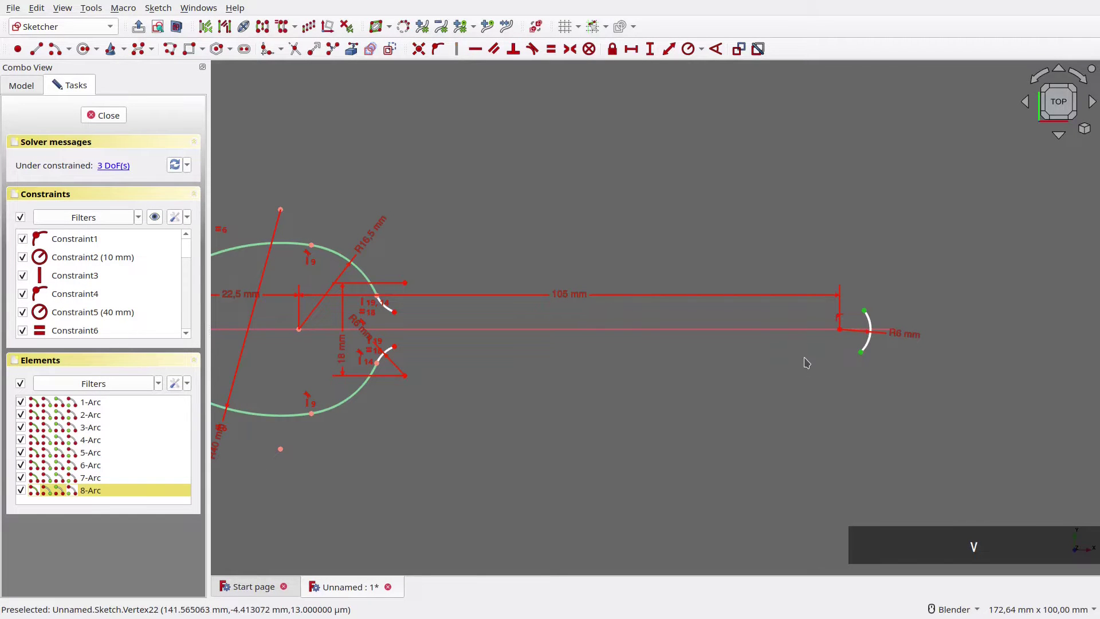
pyautogui.moveTo(567, 298); pyautogui.dragTo(564, 463)
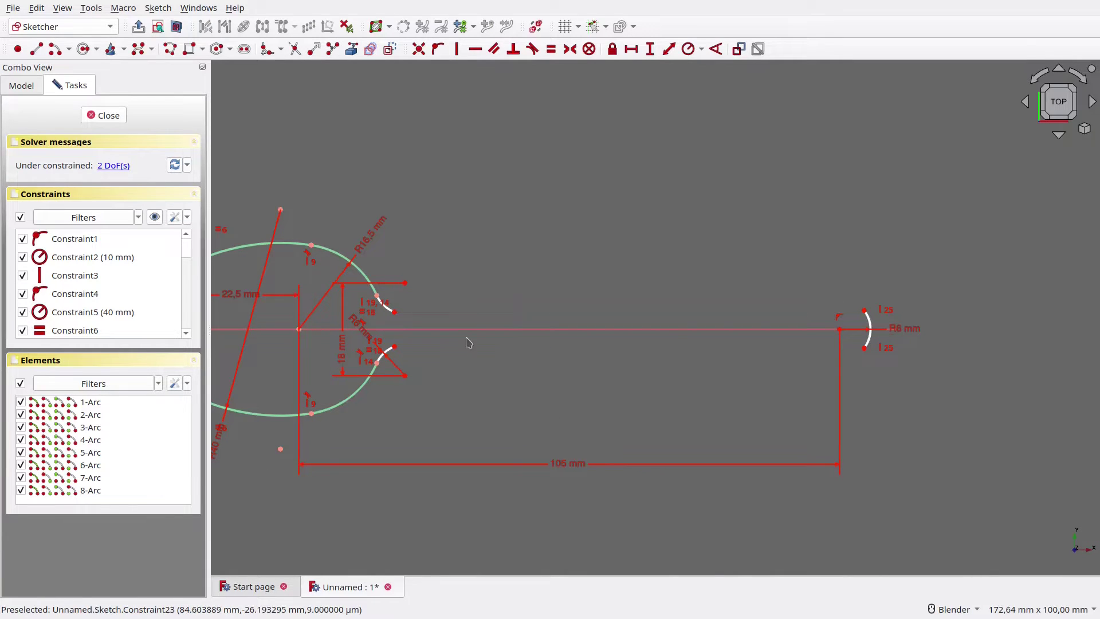
# Sketch an upward-bulging arc of about 71 mm radius from the upper neck arc's free end to the handle-end arc's upper endpoint
pyautogui.press('g')
pyautogui.press('a')
pyautogui.press('Down')
pyautogui.press('Down')
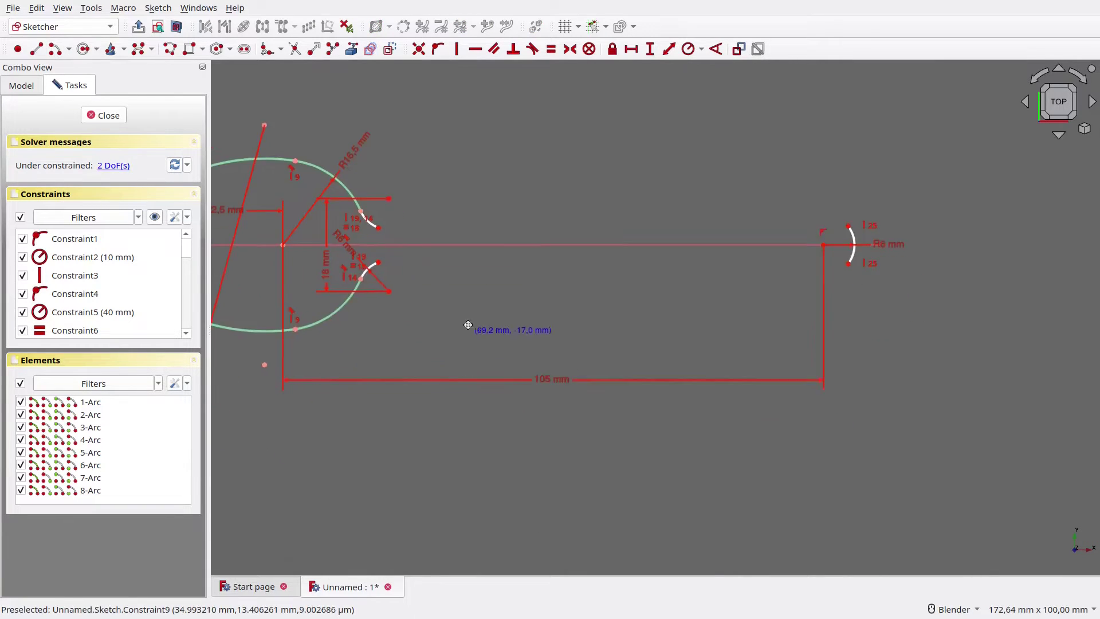
pyautogui.click(630, 460)
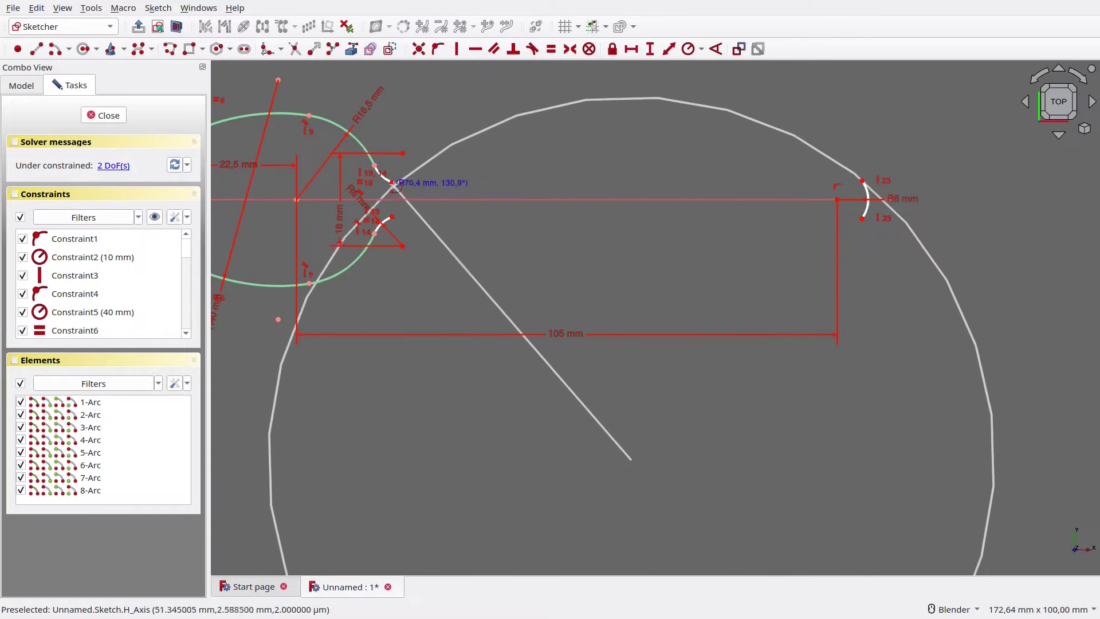
pyautogui.click(392, 182)
pyautogui.click(861, 181)
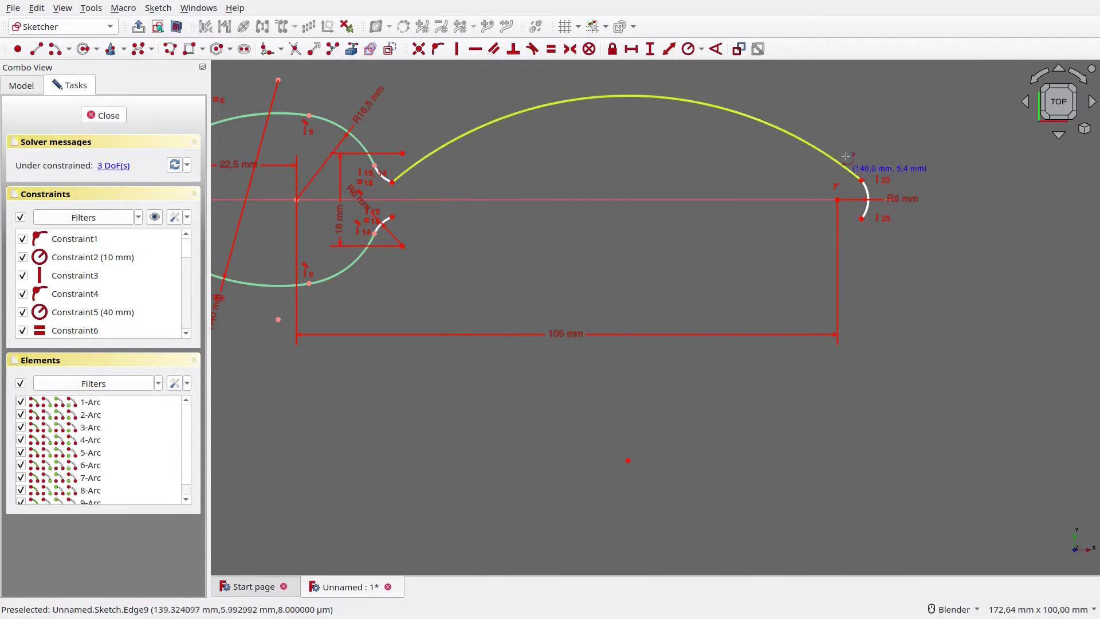
# Constrain the upper handle-edge arc's radius to 600 mm
pyautogui.write('kr')
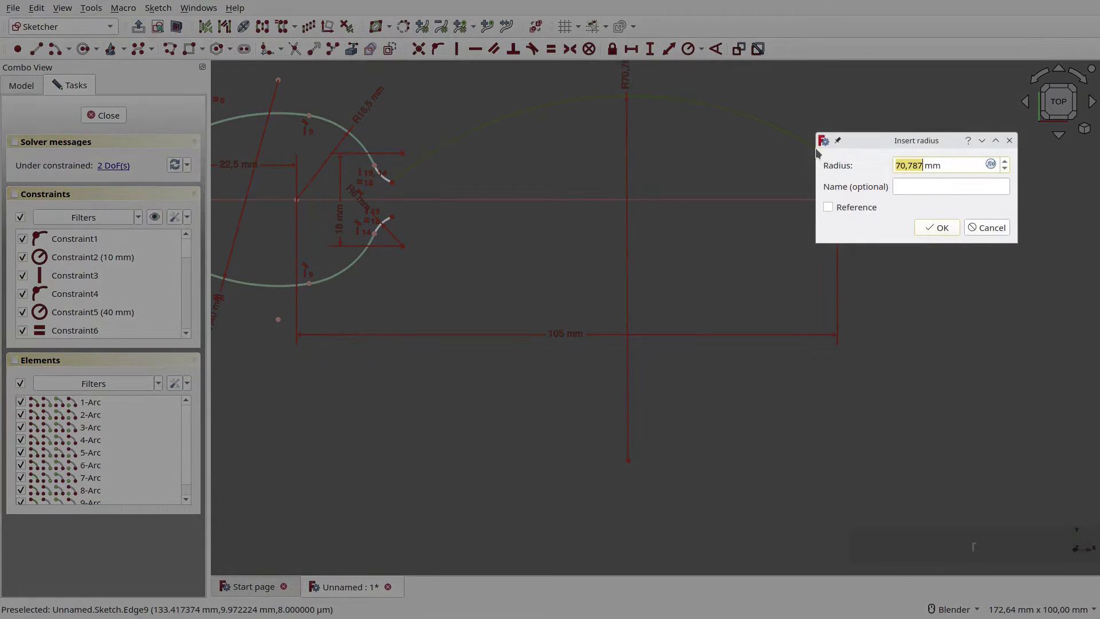
pyautogui.write('600')
pyautogui.press('Return')
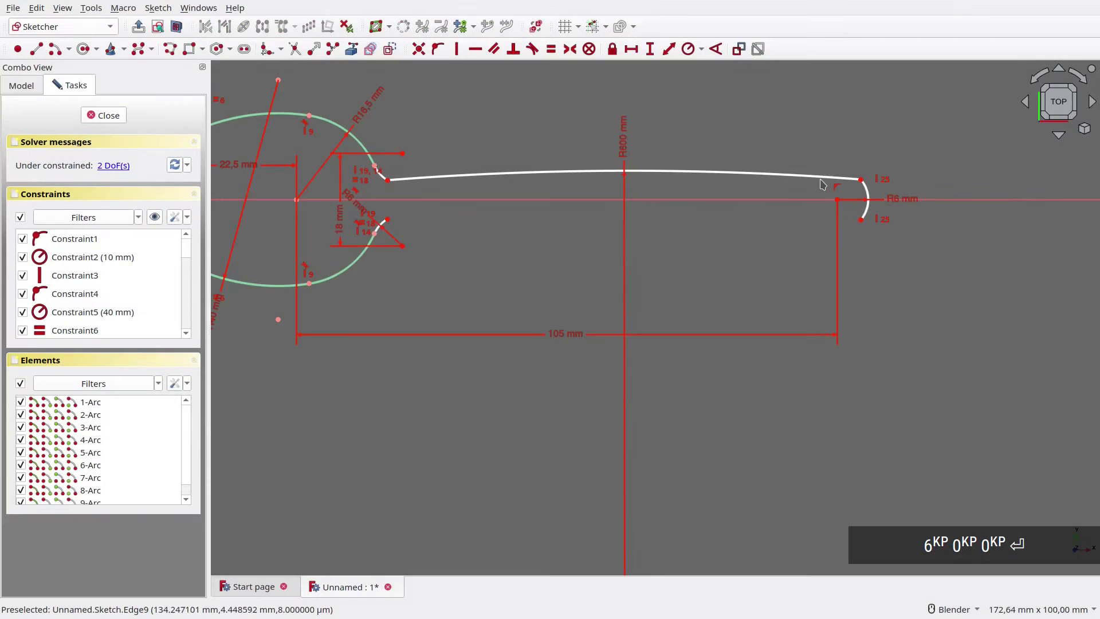
# Make the upper handle-edge arc tangent to both the upper neck arc and the handle-end arc
pyautogui.click(819, 181)
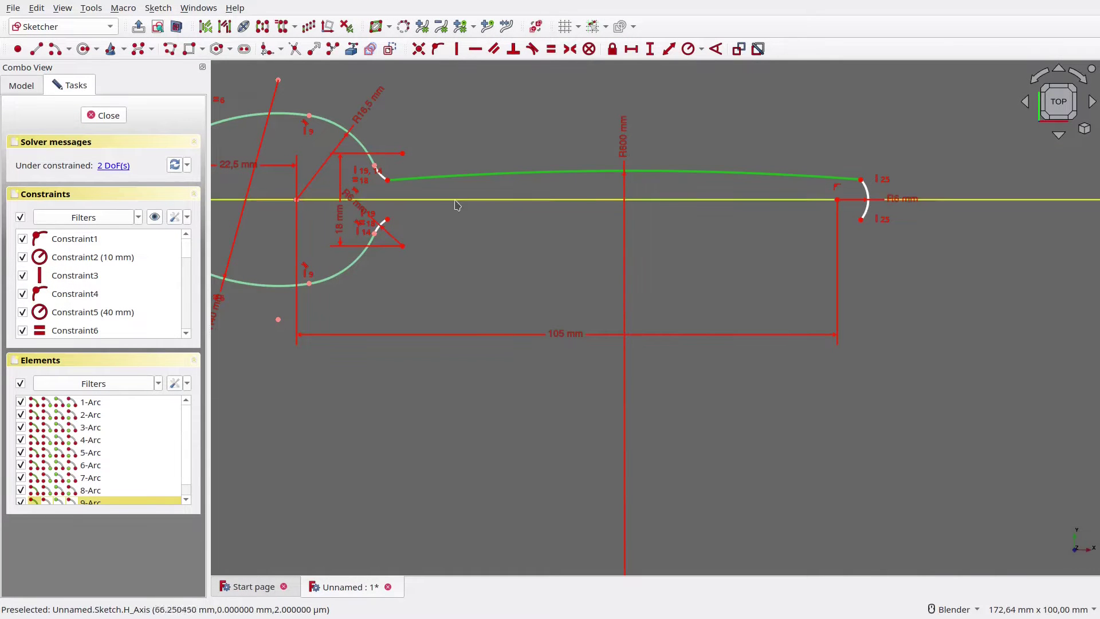
pyautogui.click(385, 181)
pyautogui.press('t')
pyautogui.click(857, 184)
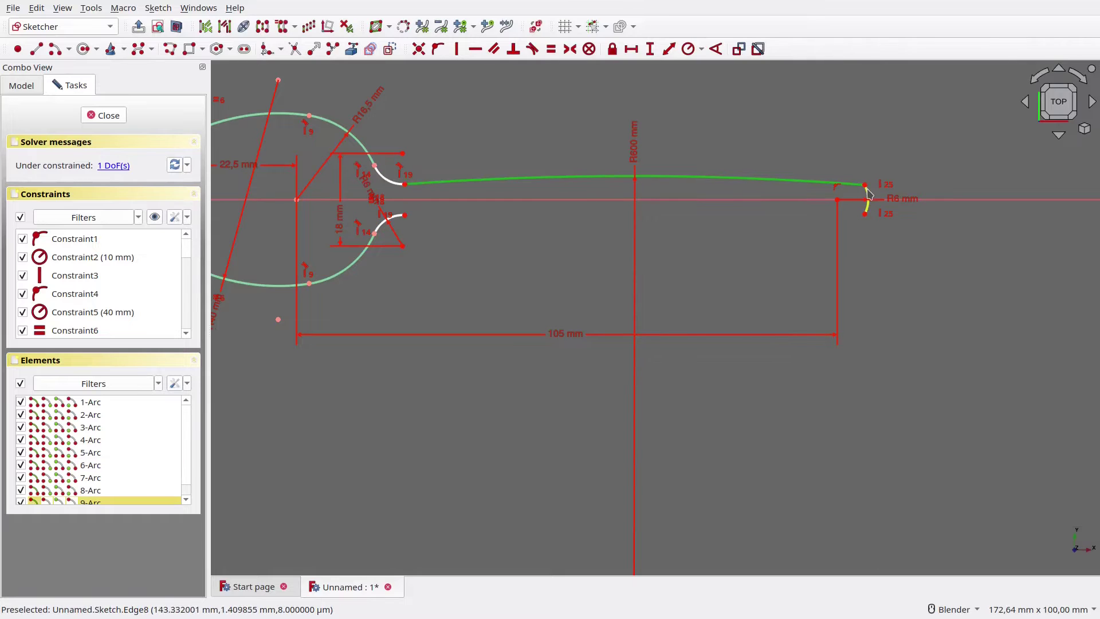
pyautogui.click(867, 193)
pyautogui.press('t')
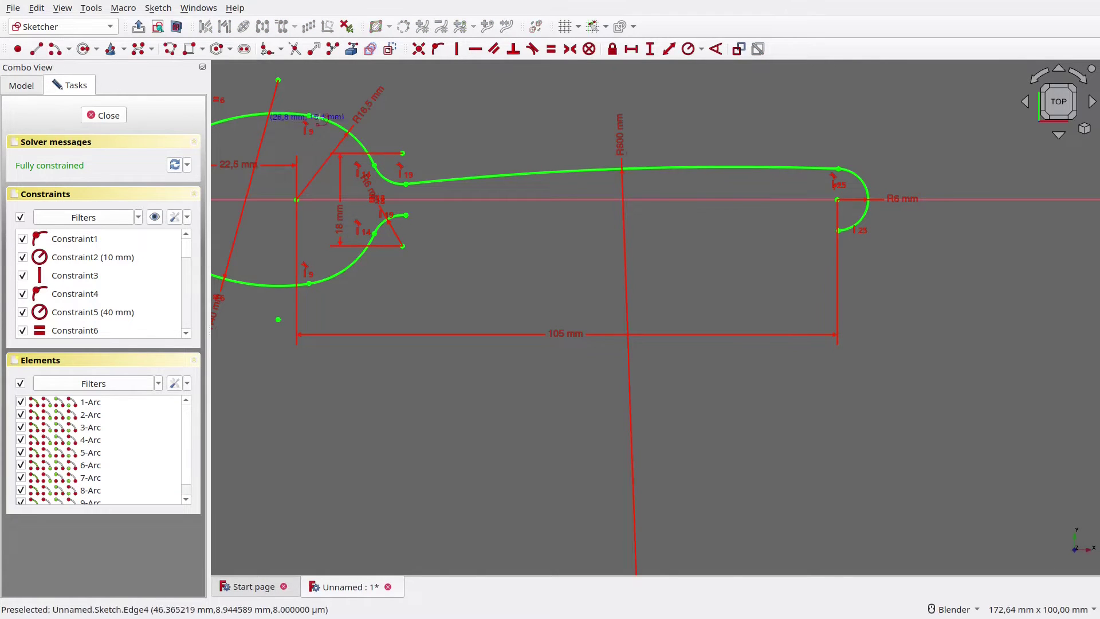
# Sketch a downward-bulging arc from the lower neck arc's free end to the handle-end arc's lower endpoint
pyautogui.keyDown('shift'); pyautogui.moveTo(455, 93); pyautogui.dragTo(401, 284, button='middle'); pyautogui.keyUp('shift')
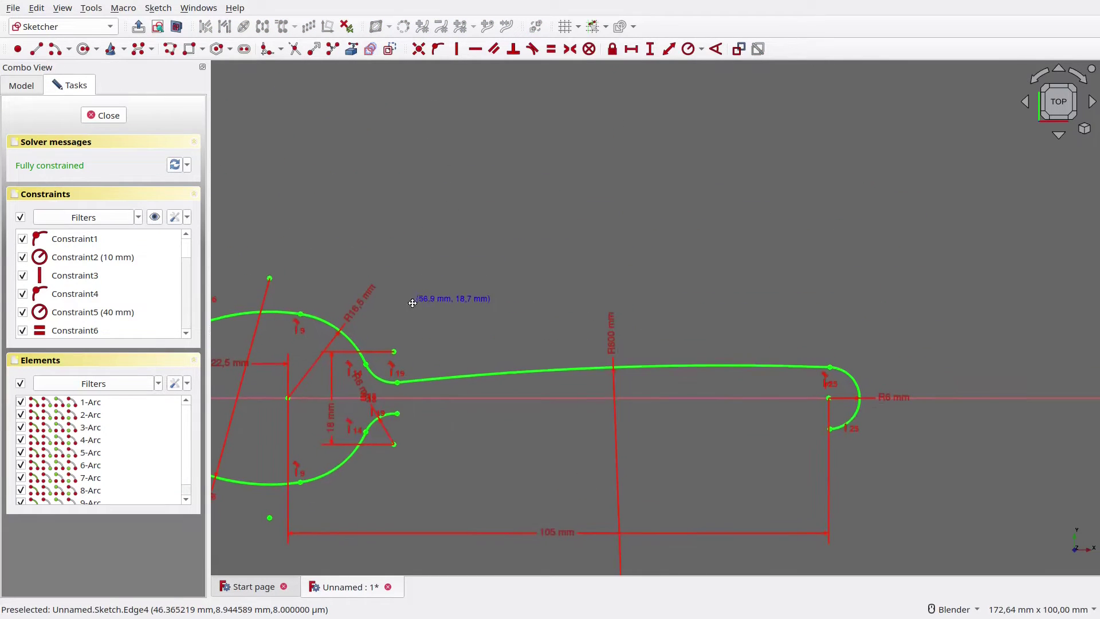
pyautogui.click(606, 140)
pyautogui.click(392, 419)
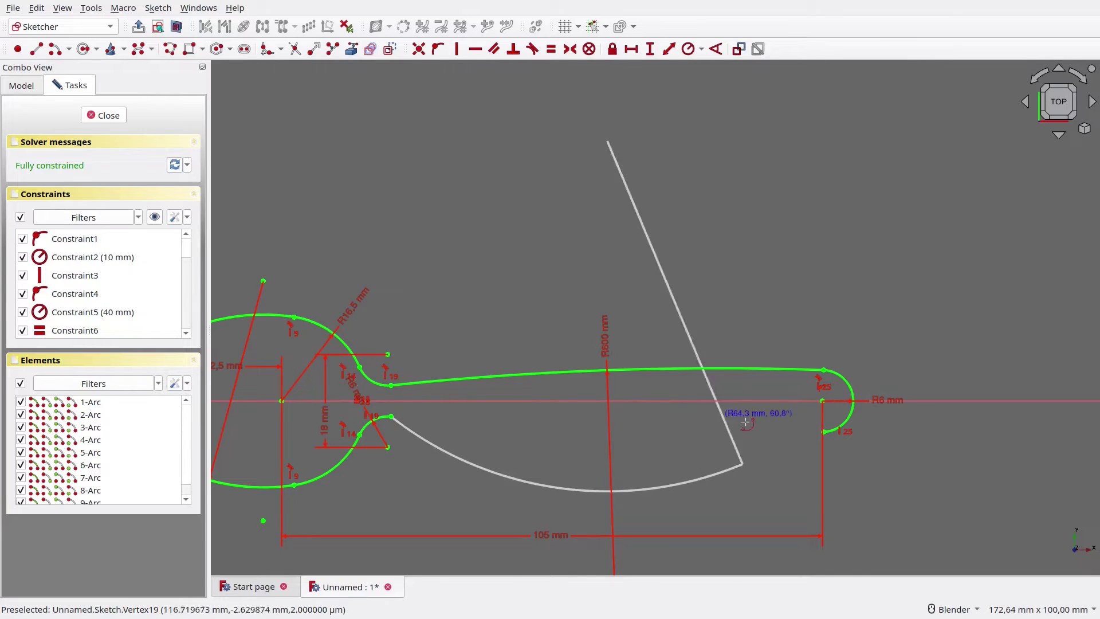
pyautogui.click(823, 431)
pyautogui.rightClick(780, 417)
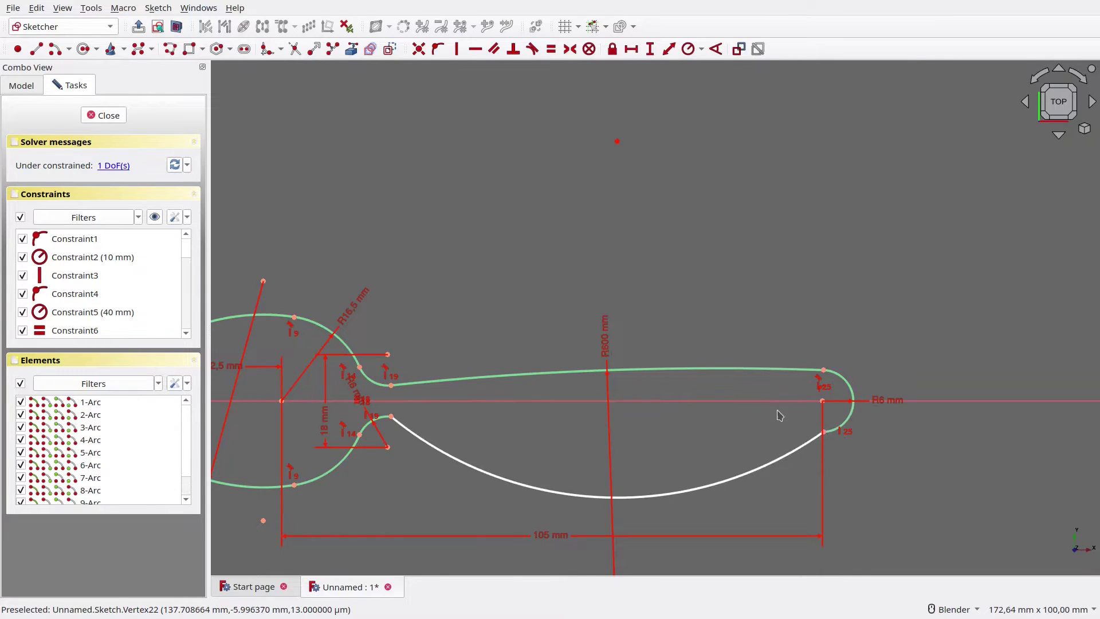
# Constrain the lower handle-edge arc equal to the upper one and close the sketch
pyautogui.click(772, 461)
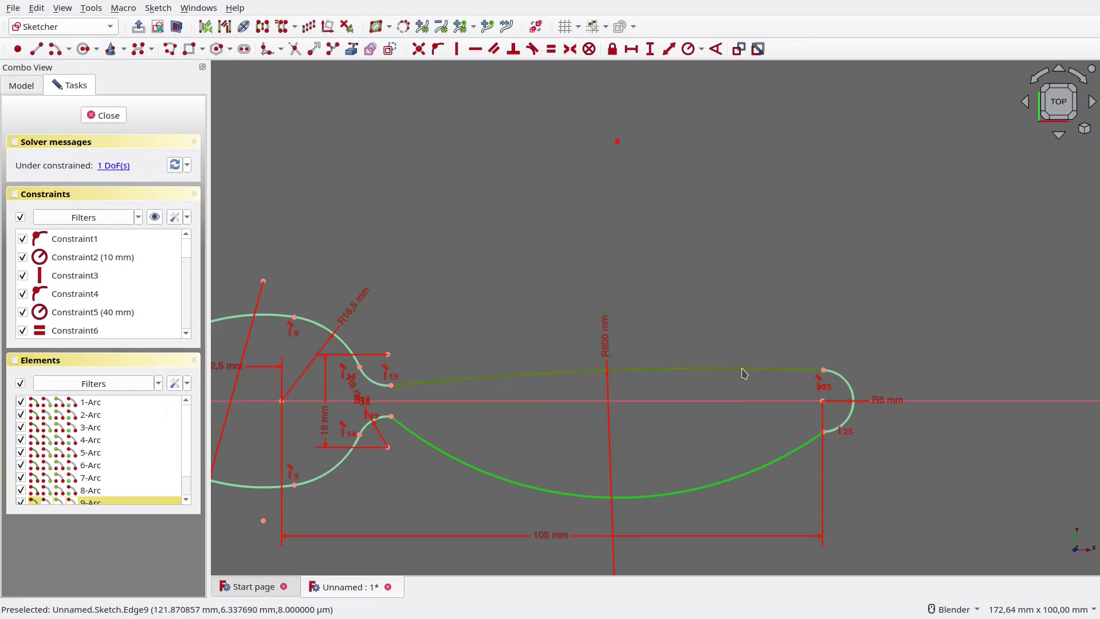
pyautogui.press('e')
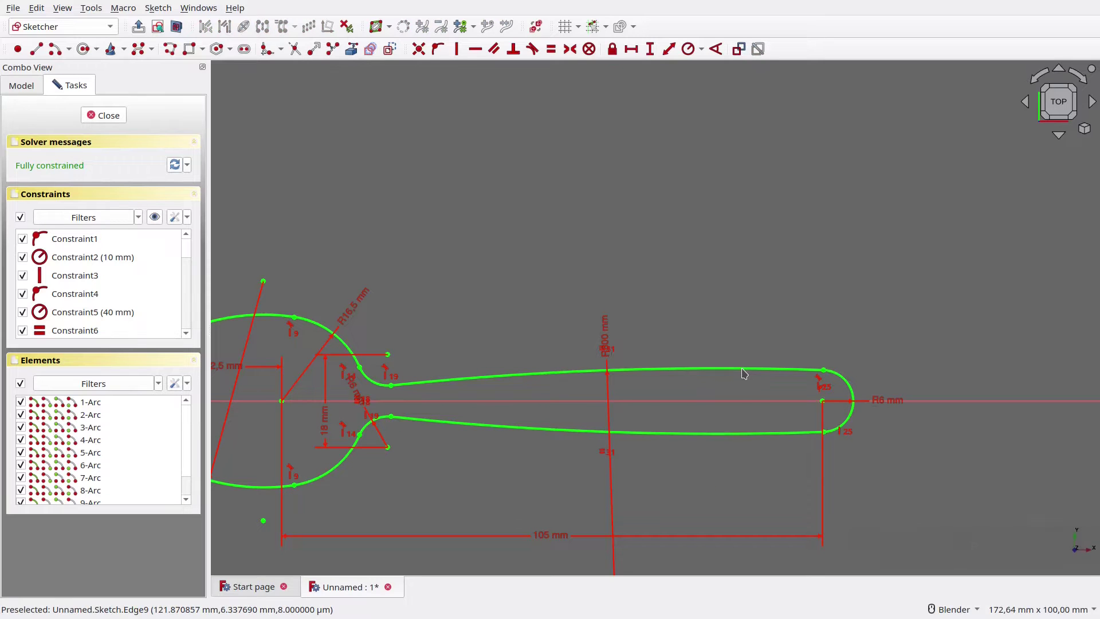
pyautogui.keyDown('shift'); pyautogui.moveTo(639, 323); pyautogui.dragTo(776, 238, button='middle'); pyautogui.keyUp('shift')
pyautogui.scroll(-1, 776, 239)
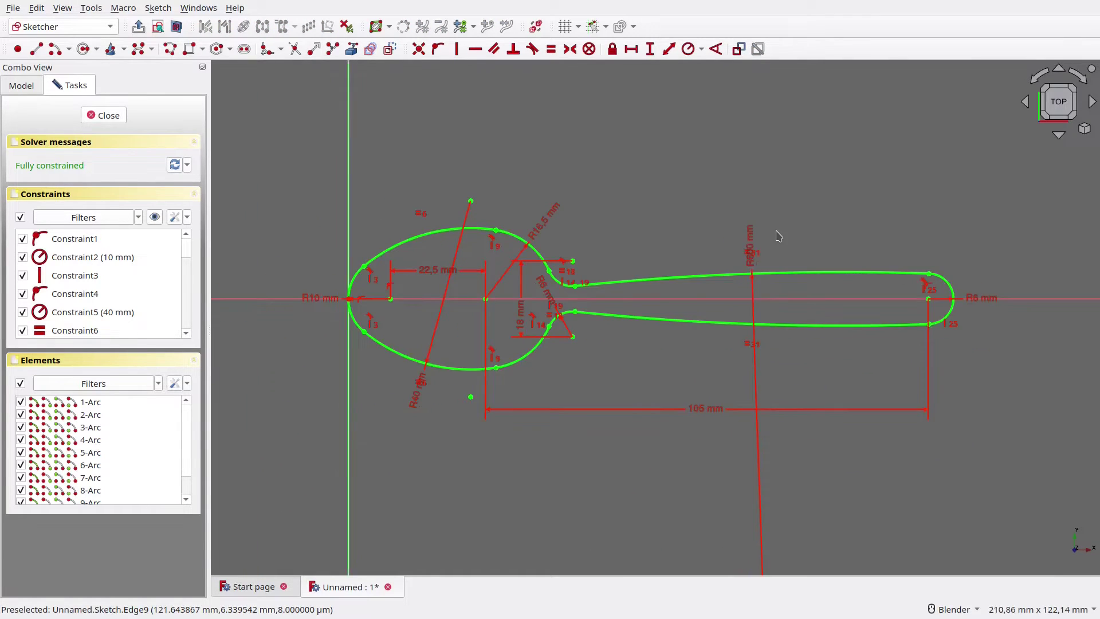
pyautogui.click(109, 115)
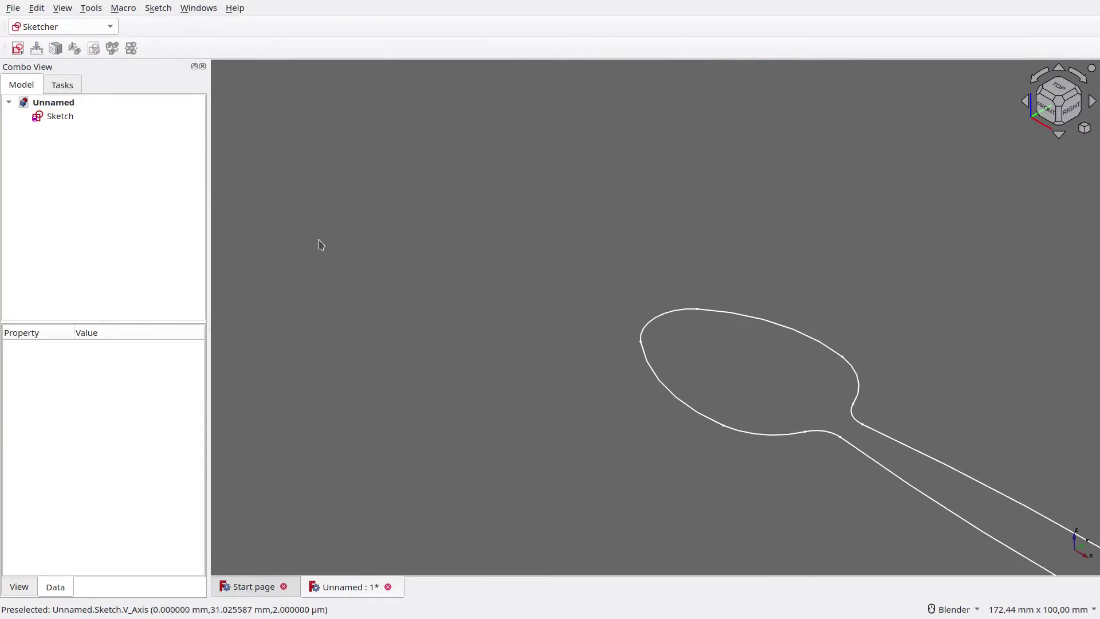
# Rename the spoon outline sketch as top-view
pyautogui.press('v')
pyautogui.press('f')
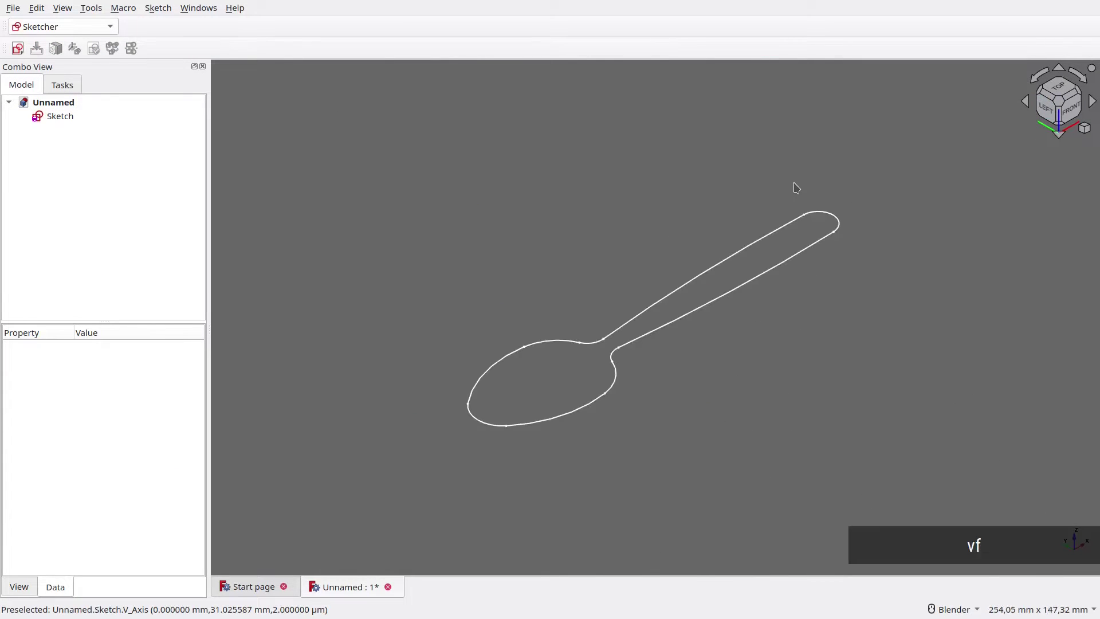
pyautogui.click(60, 116)
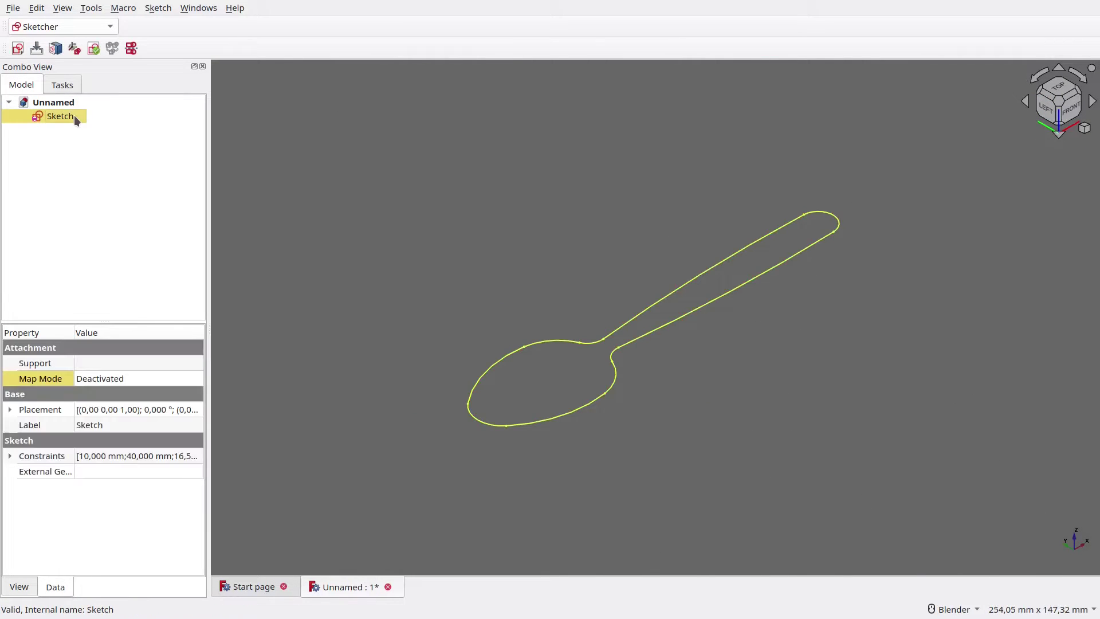
pyautogui.press('F2')
pyautogui.write('top-')
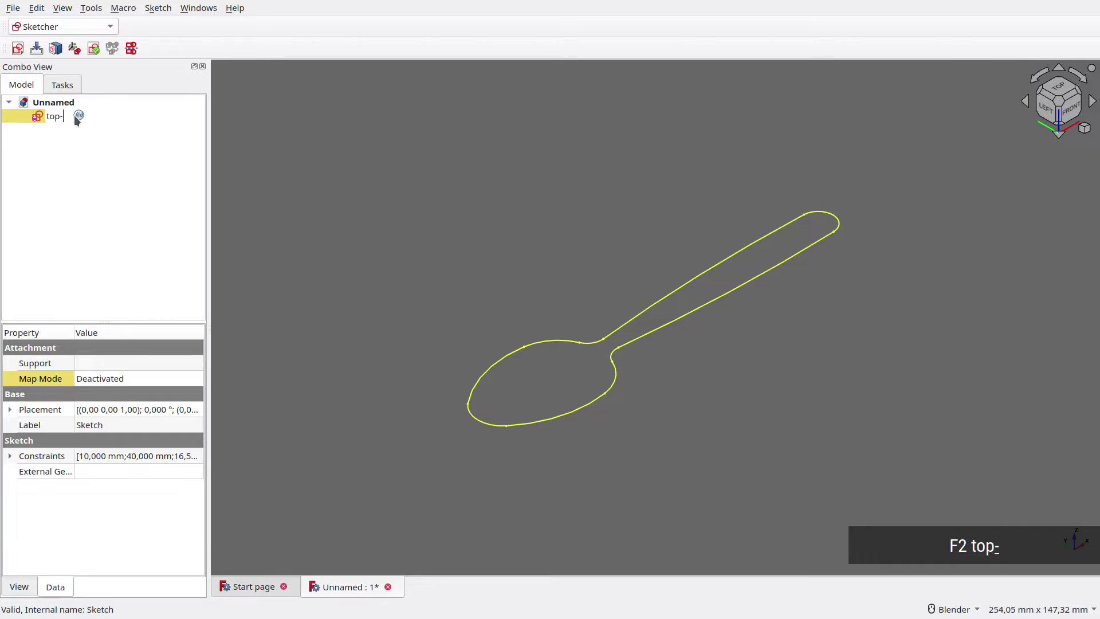
pyautogui.write('view')
pyautogui.press('Return')
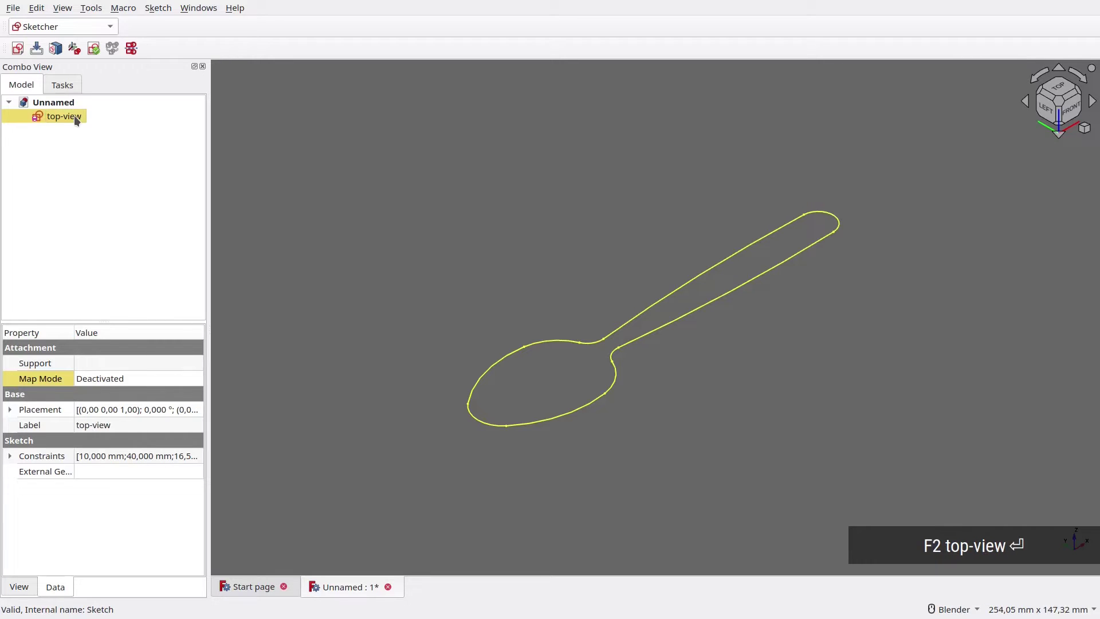
pyautogui.click(416, 166)
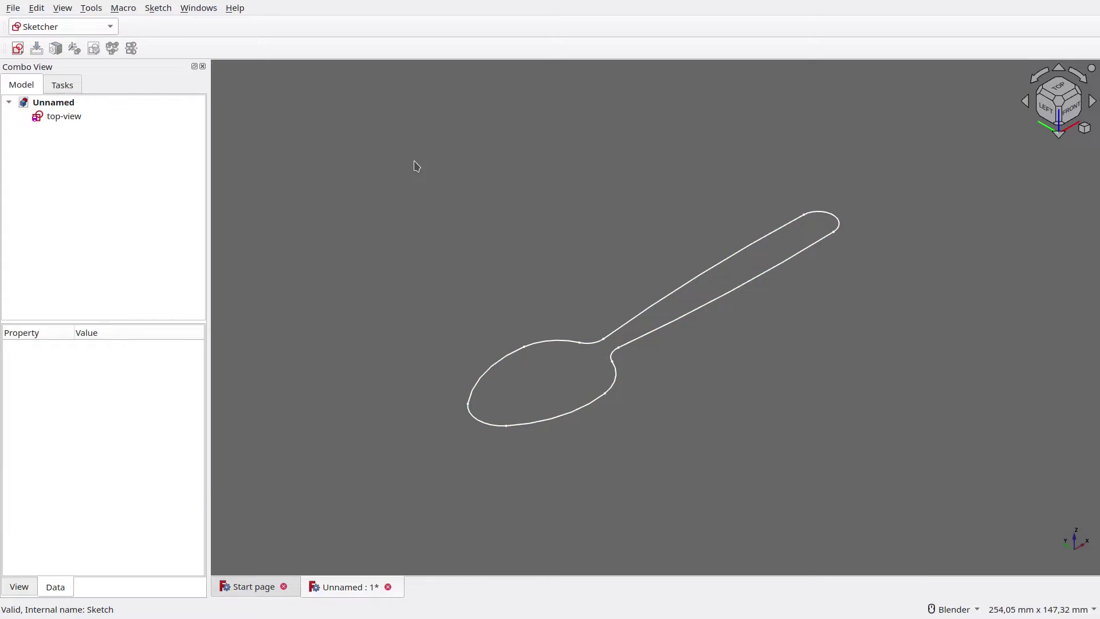
# Create a sketch on the XZ-Plane and draw a downward-bulging bowl arc of about 31 mm radius starting at the origin
pyautogui.click(18, 48)
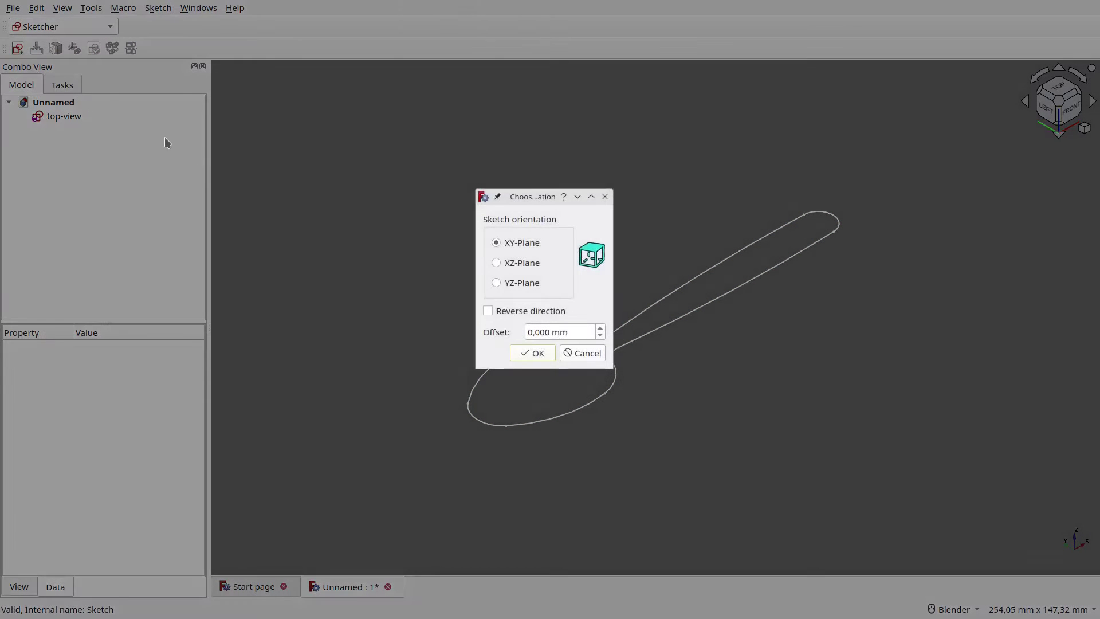
pyautogui.click(529, 351)
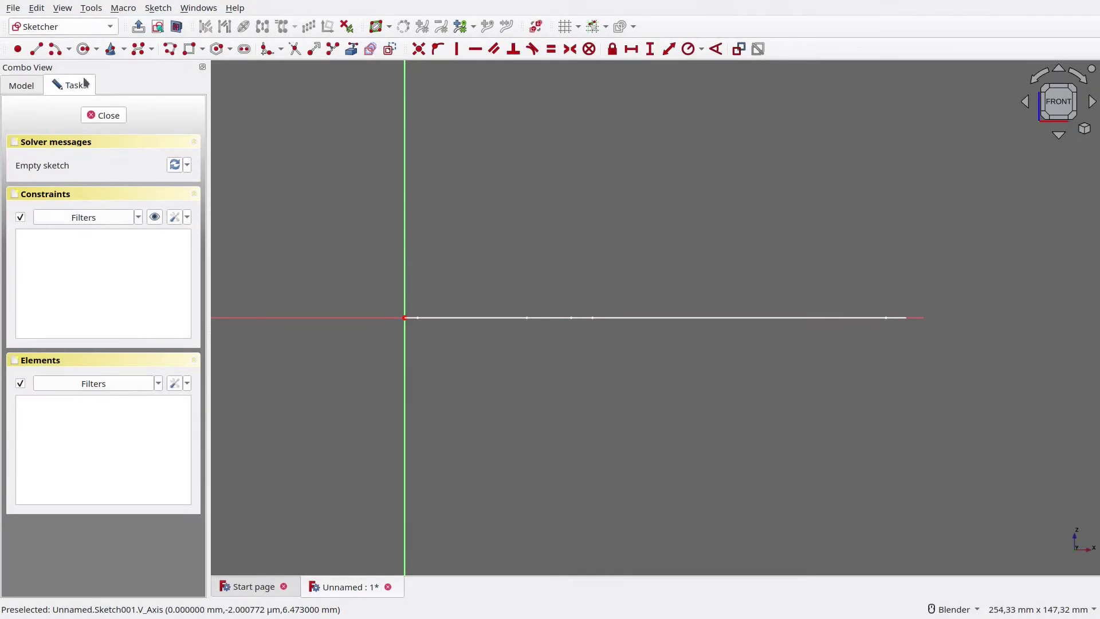
pyautogui.click(55, 49)
pyautogui.click(462, 228)
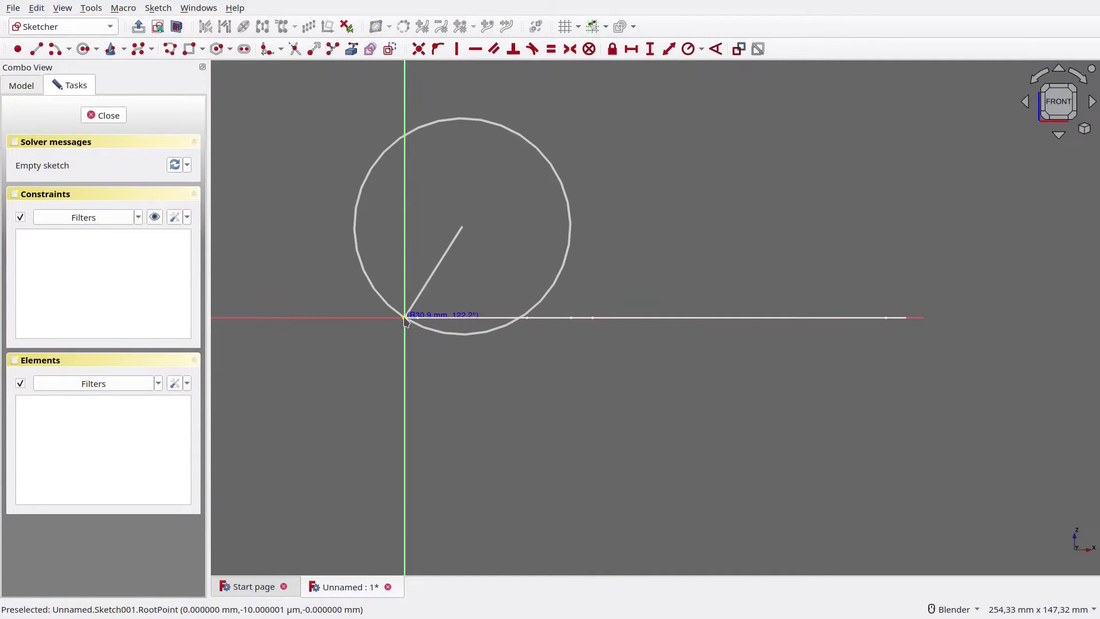
pyautogui.click(404, 317)
pyautogui.click(562, 265)
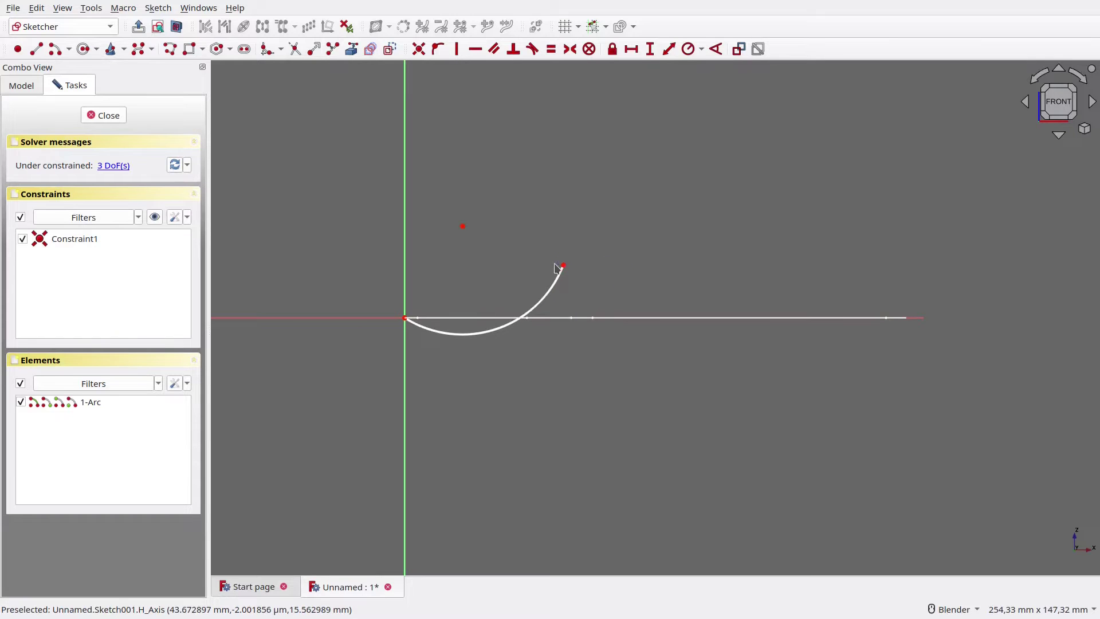
# Constrain the bowl arc's radius to 40 mm and the distance between its endpoints to 54 mm
pyautogui.click(555, 287)
pyautogui.write('r')
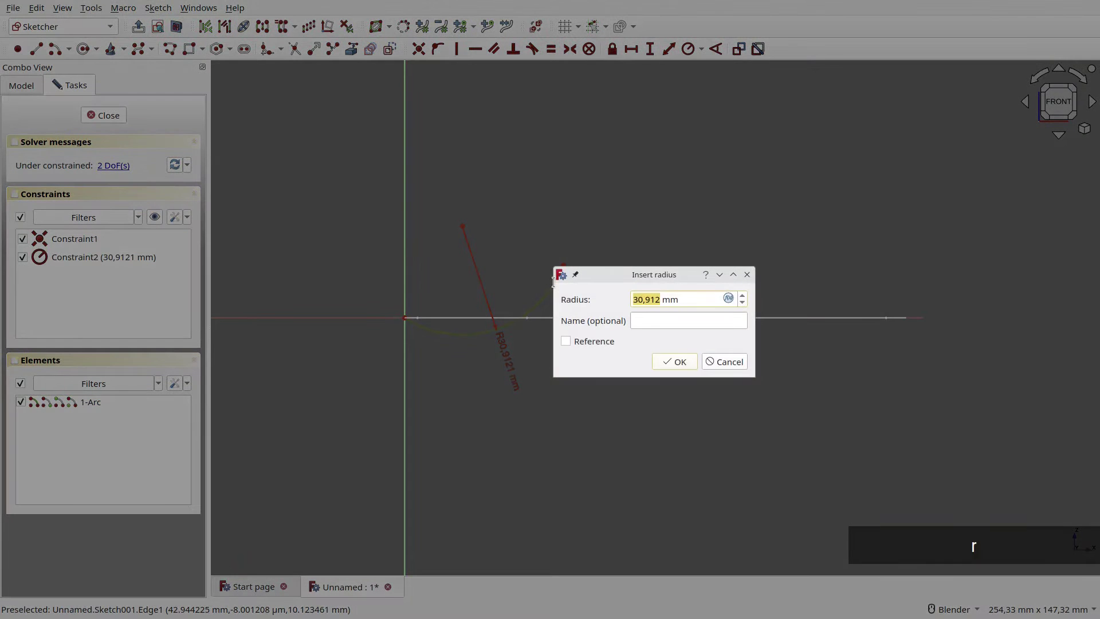
pyautogui.write('40')
pyautogui.press('Return')
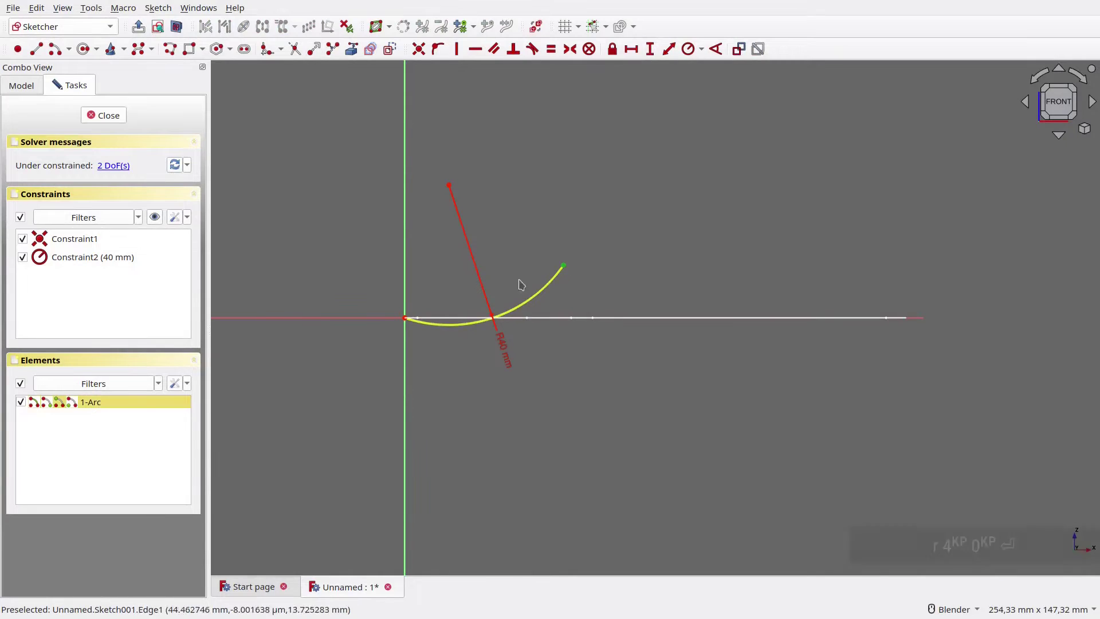
pyautogui.write('kd')
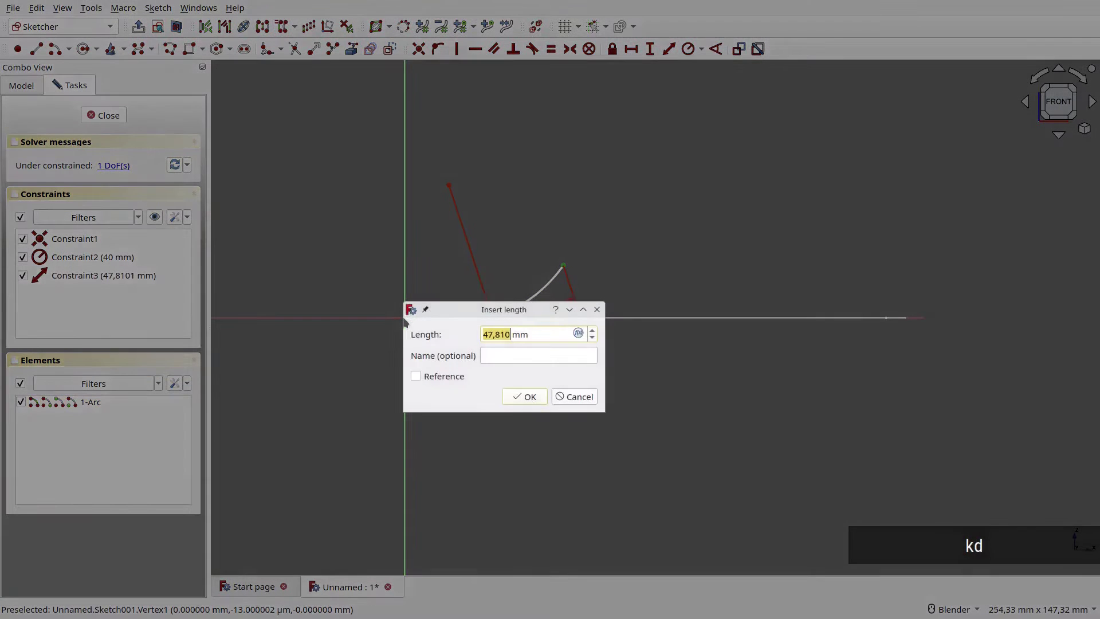
pyautogui.write('54')
pyautogui.press('Return')
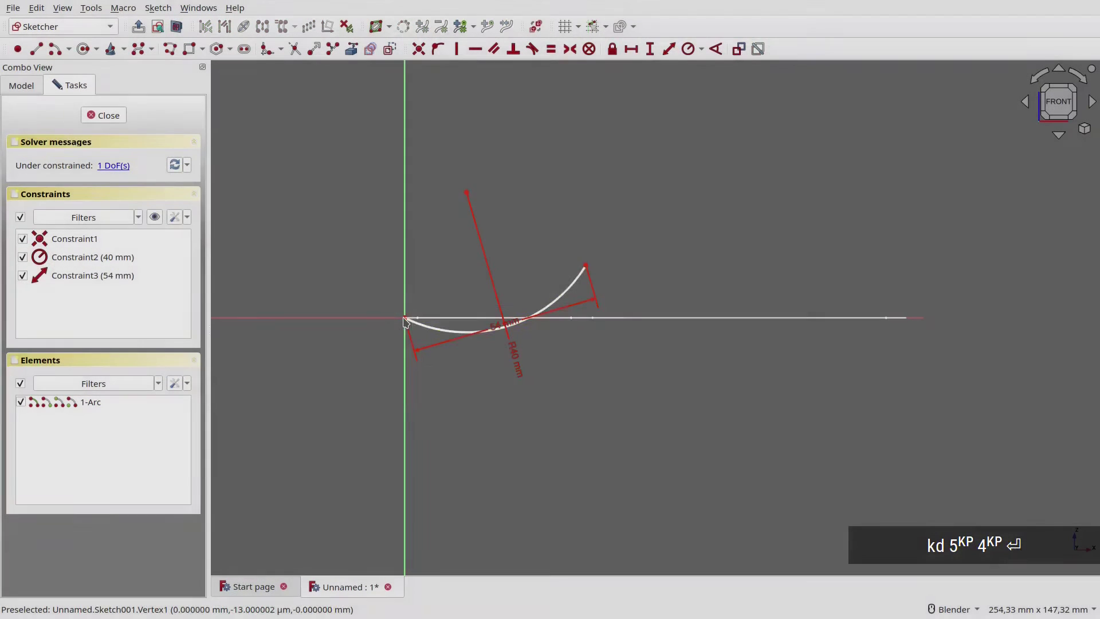
# Sketch a small upward-bulging arc for the neck, starting at the bowl arc's upper endpoint and curving toward the handle
pyautogui.keyDown('shift'); pyautogui.moveTo(553, 380); pyautogui.dragTo(466, 393, button='middle'); pyautogui.keyUp('shift')
pyautogui.click(55, 48)
pyautogui.click(517, 316)
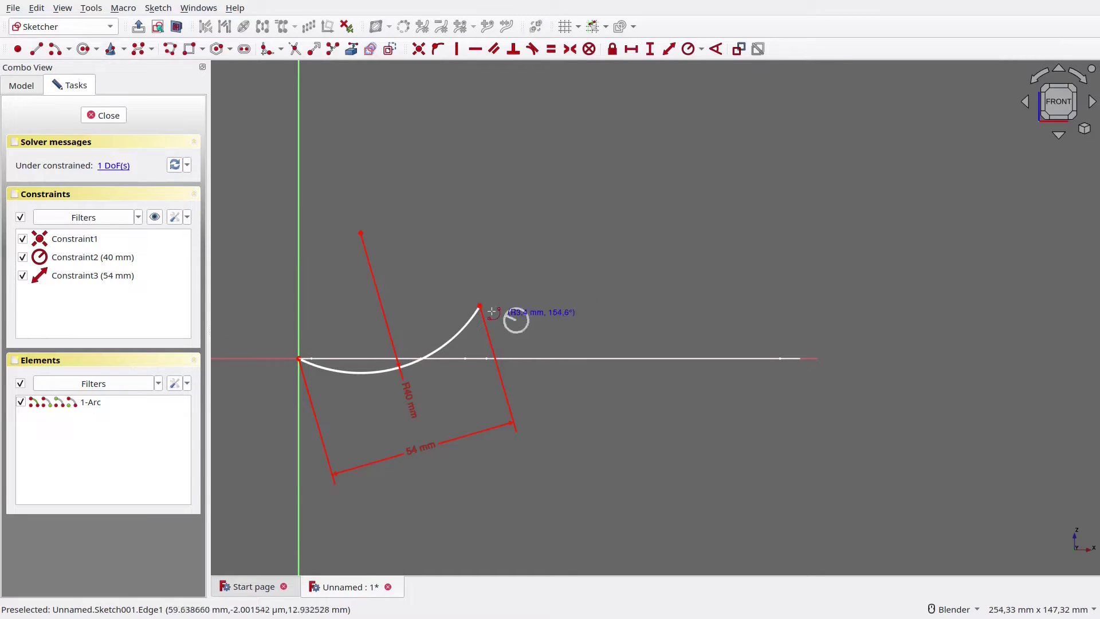
pyautogui.click(479, 306)
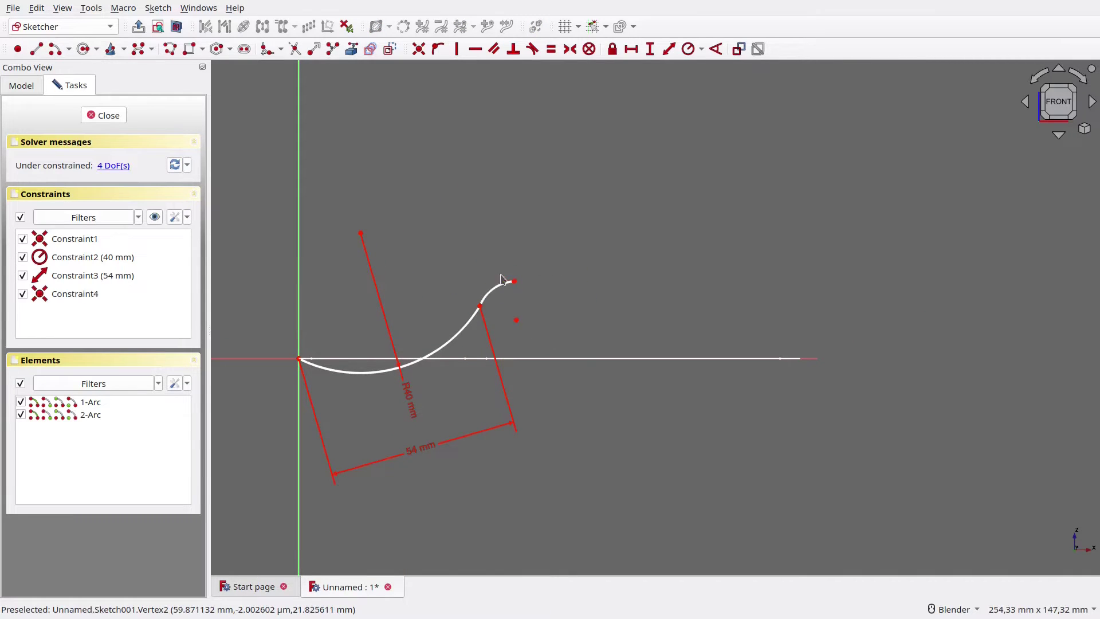
# Constrain the neck arc's radius to 20 mm and make it tangent to the bowl arc
pyautogui.click(514, 281)
pyautogui.write('r')
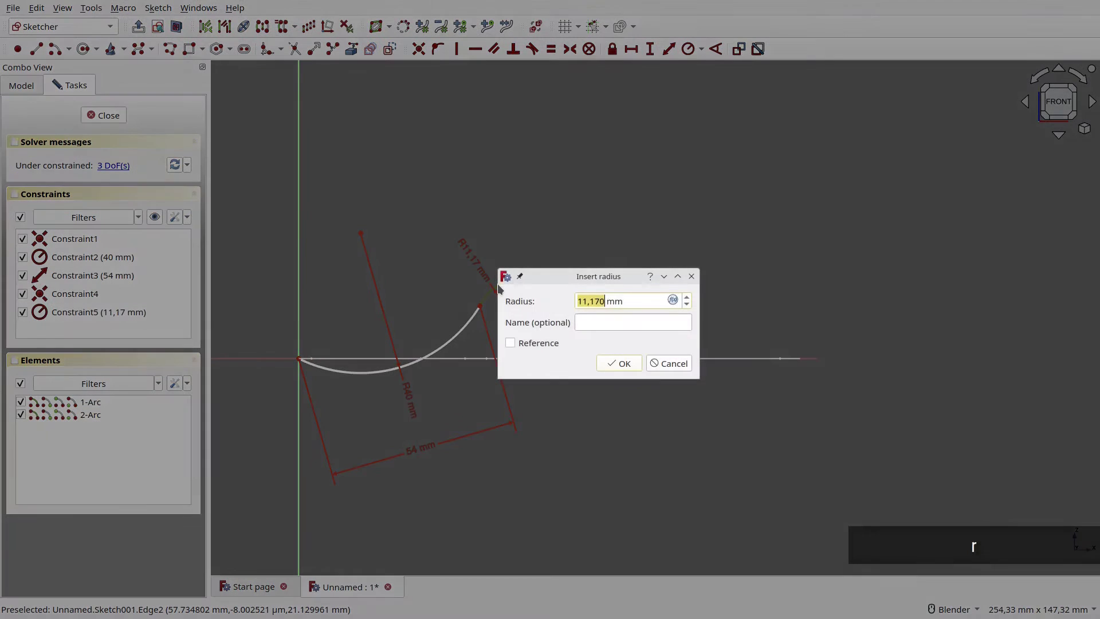
pyautogui.write('20')
pyautogui.press('Return')
pyautogui.click(488, 296)
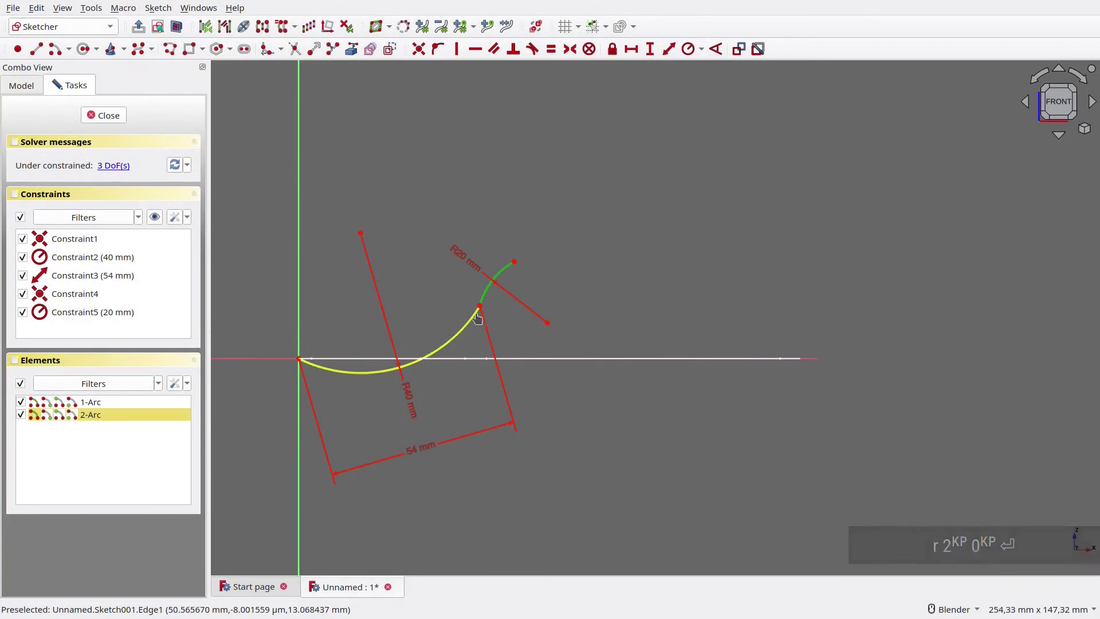
pyautogui.click(477, 308)
pyautogui.press('t')
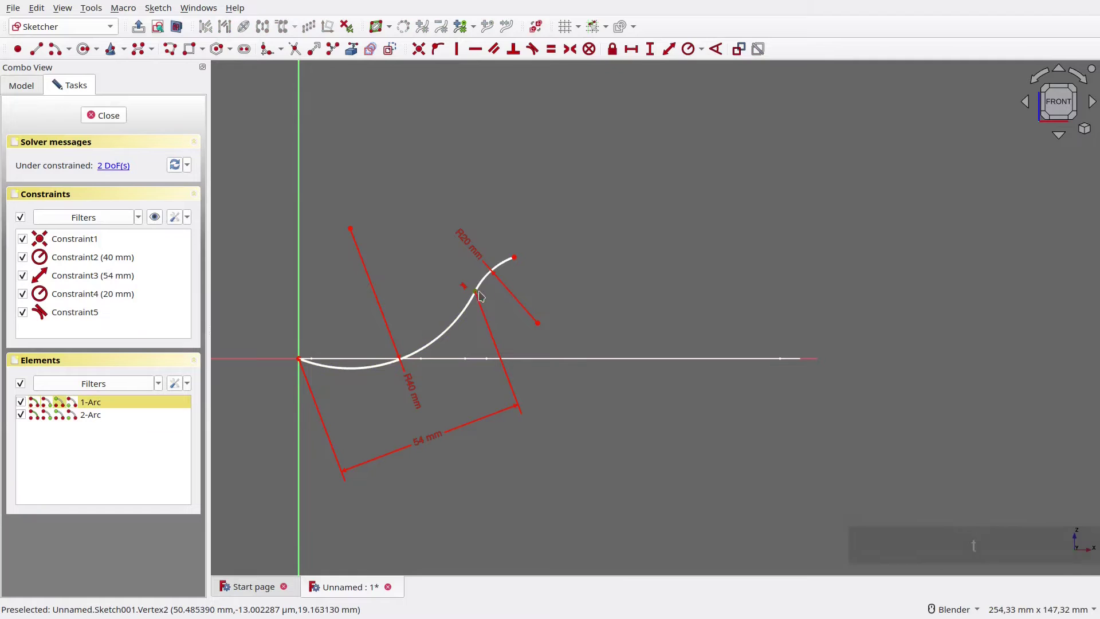
# Set the distance between the neck arc's endpoints to 12 mm and move the dimension away from the curve
pyautogui.write('kd')
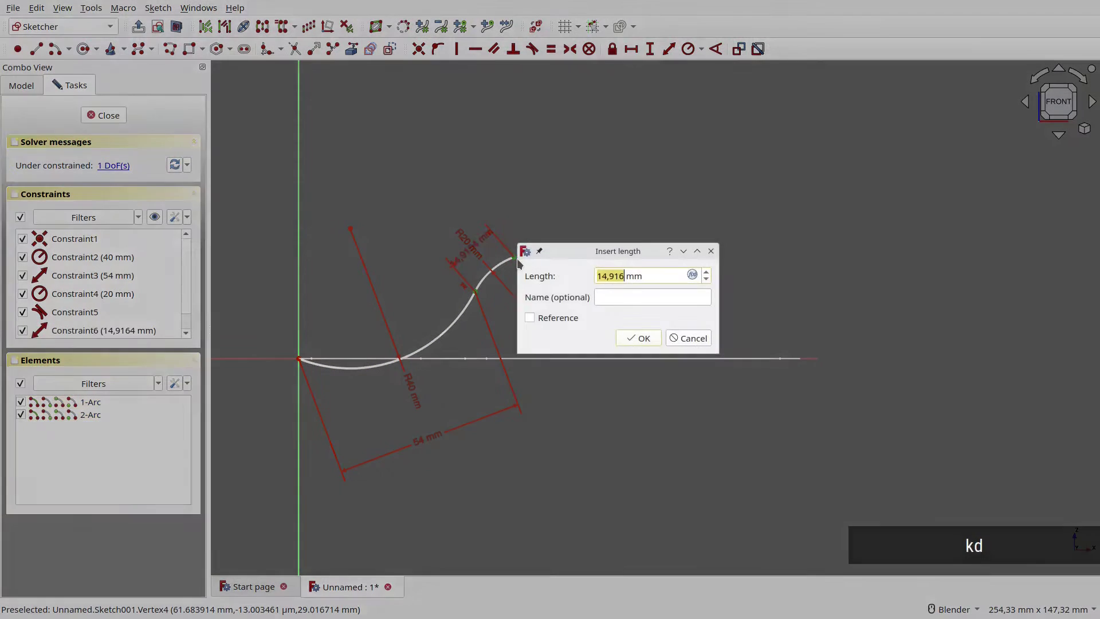
pyautogui.write('12')
pyautogui.press('Return')
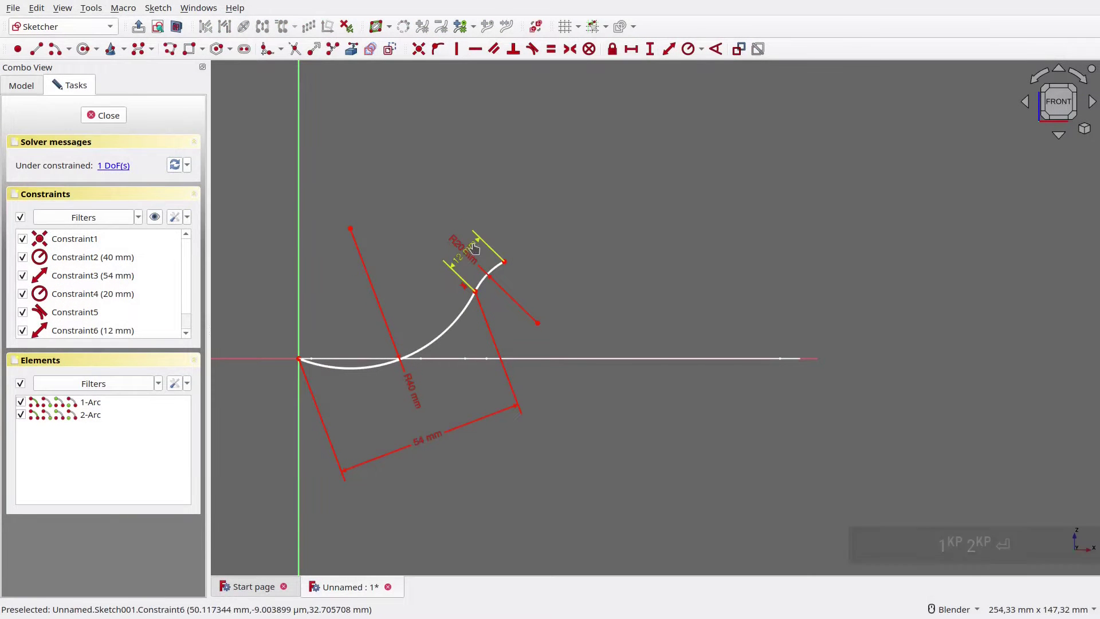
pyautogui.moveTo(461, 249); pyautogui.dragTo(448, 231)
# Sketch a wide downward-bulging handle arc starting at the neck arc's free endpoint, with its centre above the profile
pyautogui.scroll(-2, 581, 212)
pyautogui.moveTo(581, 211)
pyautogui.keyDown('shift'); pyautogui.mouseDown(button='middle')
pyautogui.moveTo(551, 252)
pyautogui.moveTo(520, 251)
pyautogui.mouseUp(button='middle'); pyautogui.keyUp('shift')
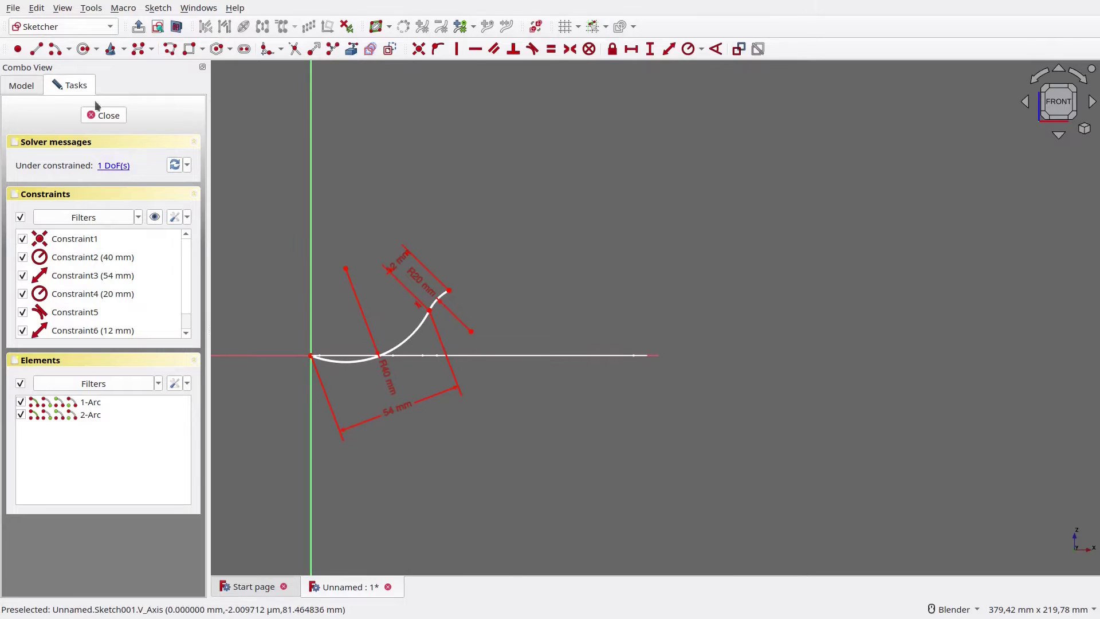
pyautogui.click(55, 49)
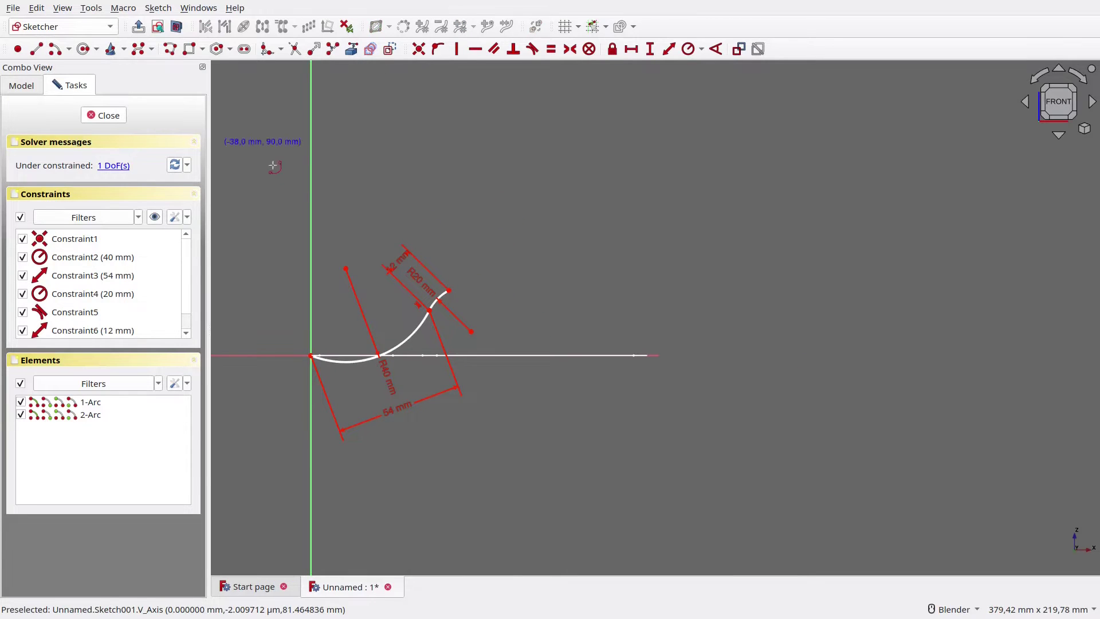
pyautogui.click(578, 112)
pyautogui.click(450, 292)
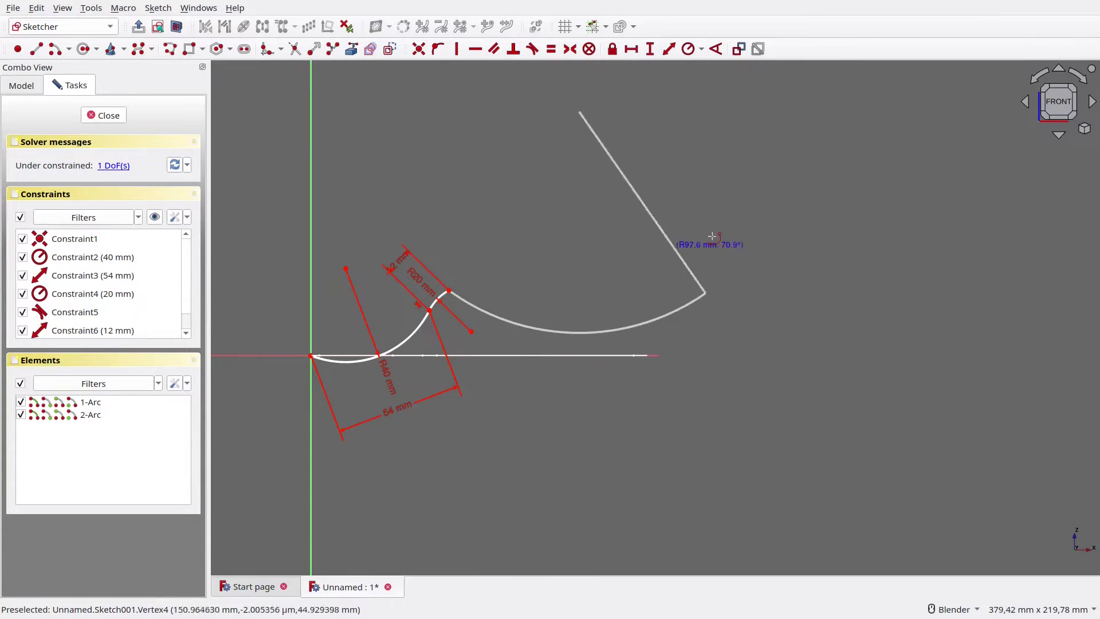
pyautogui.click(791, 173)
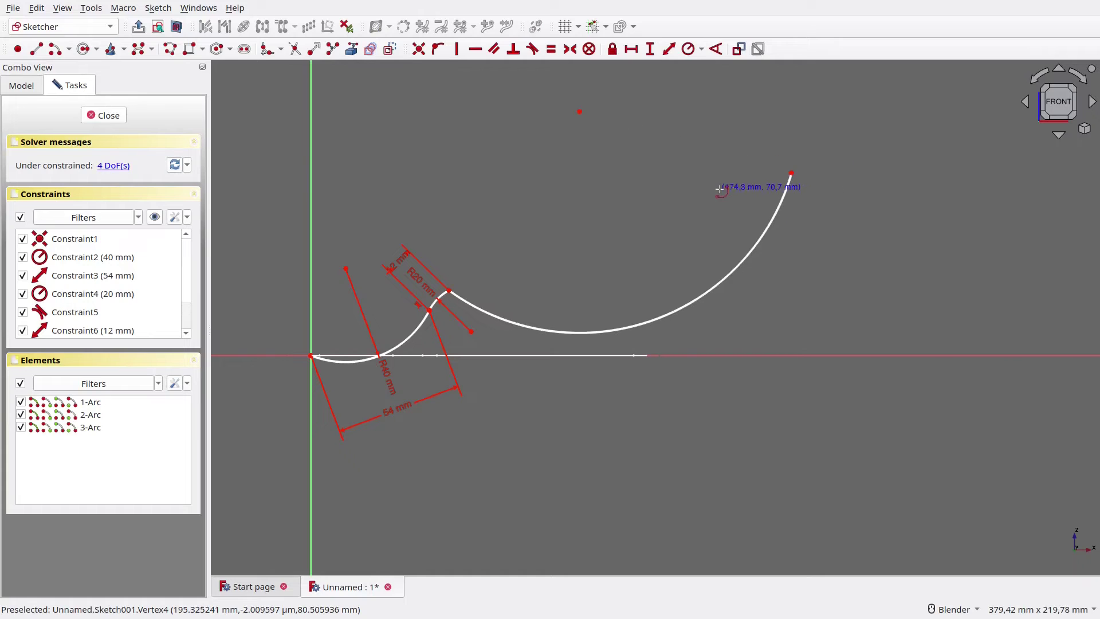
# Constrain the handle arc's radius to 500 mm and make it tangent to the neck arc
pyautogui.click(602, 335)
pyautogui.write('r500')
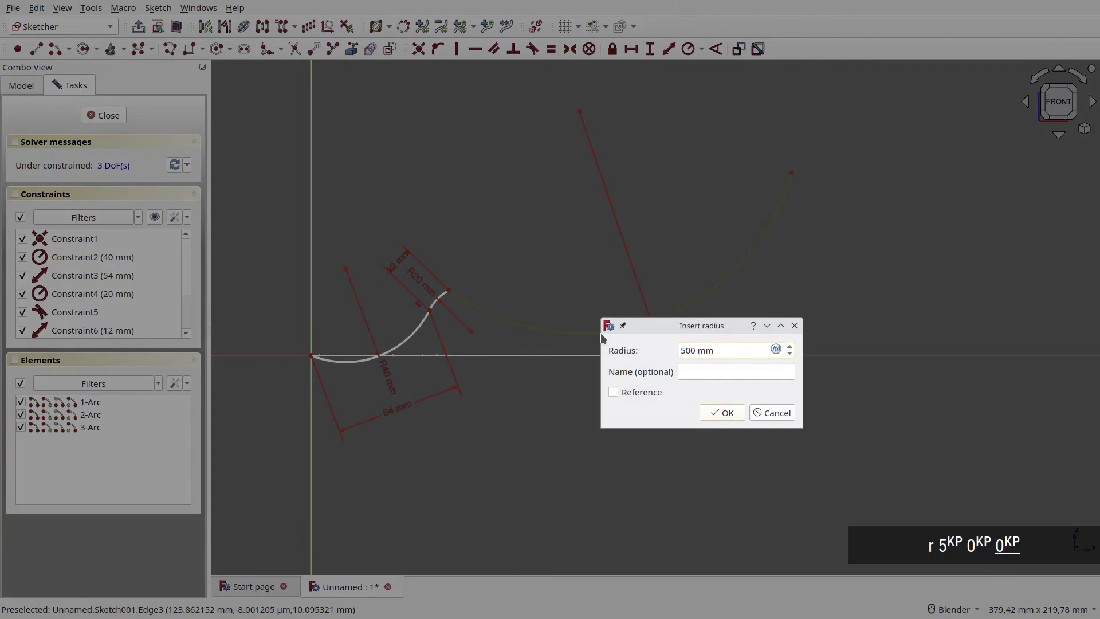
pyautogui.press('Return')
pyautogui.moveTo(360, 211)
pyautogui.mouseDown()
pyautogui.moveTo(501, 280)
pyautogui.moveTo(516, 308)
pyautogui.moveTo(481, 326)
pyautogui.mouseUp()
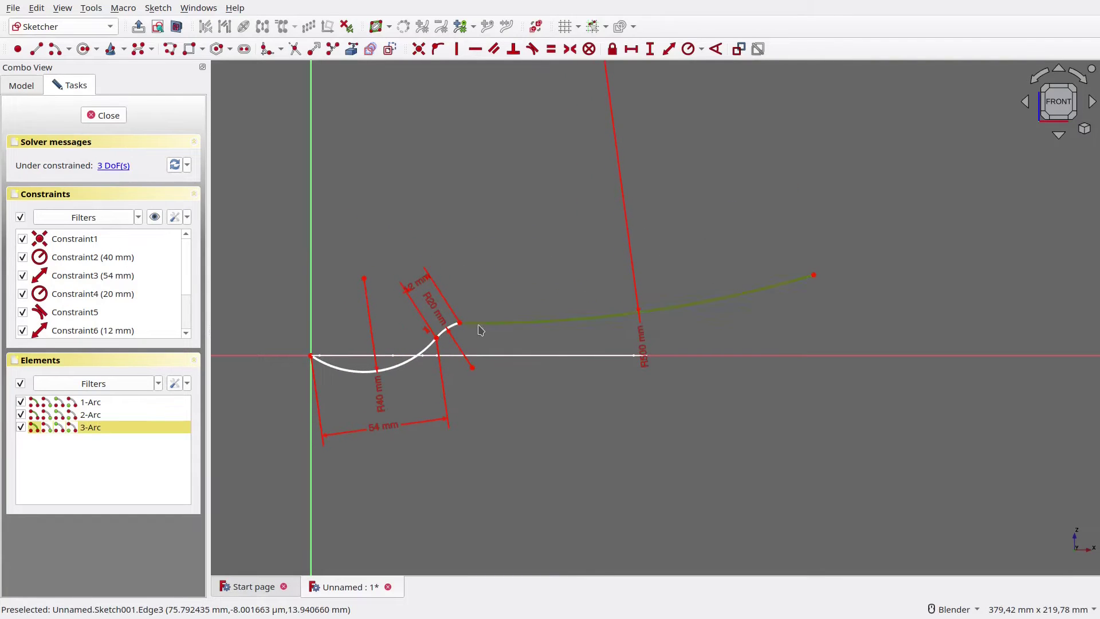
pyautogui.click(481, 324)
pyautogui.press('t')
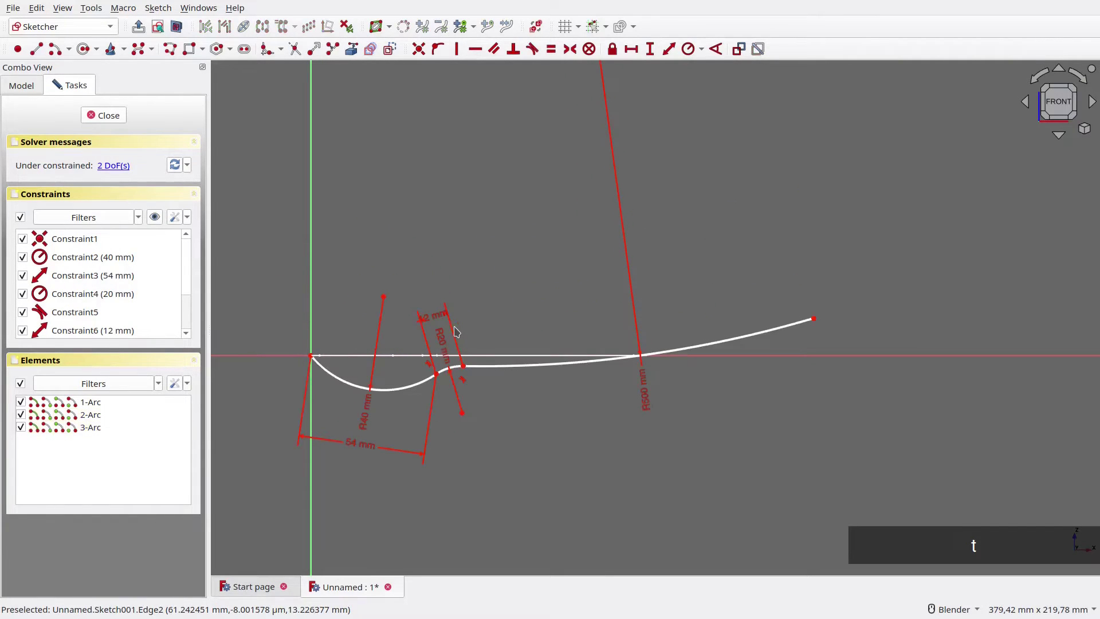
# Set the distance between the handle arc's endpoints to 84 mm
pyautogui.click(813, 319)
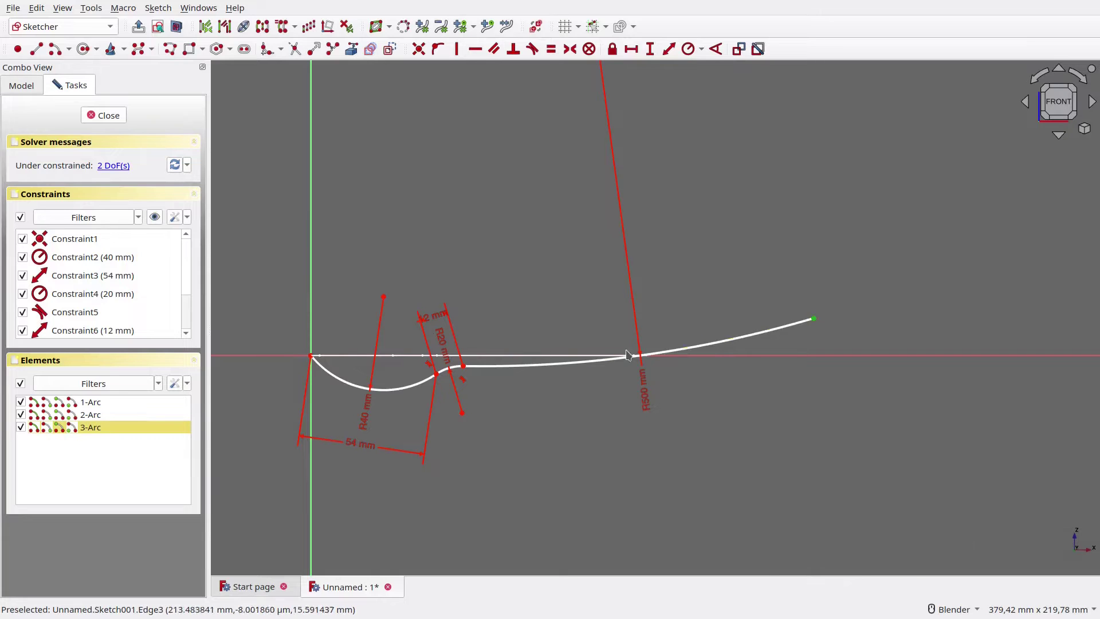
pyautogui.click(463, 365)
pyautogui.write('kd')
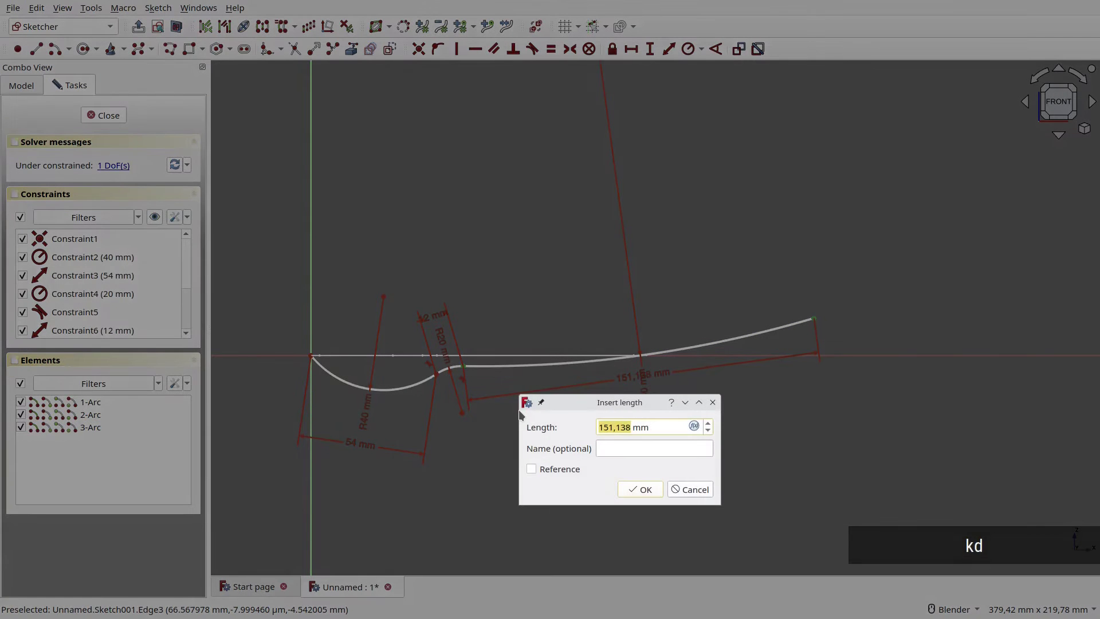
pyautogui.write('84')
pyautogui.press('Return')
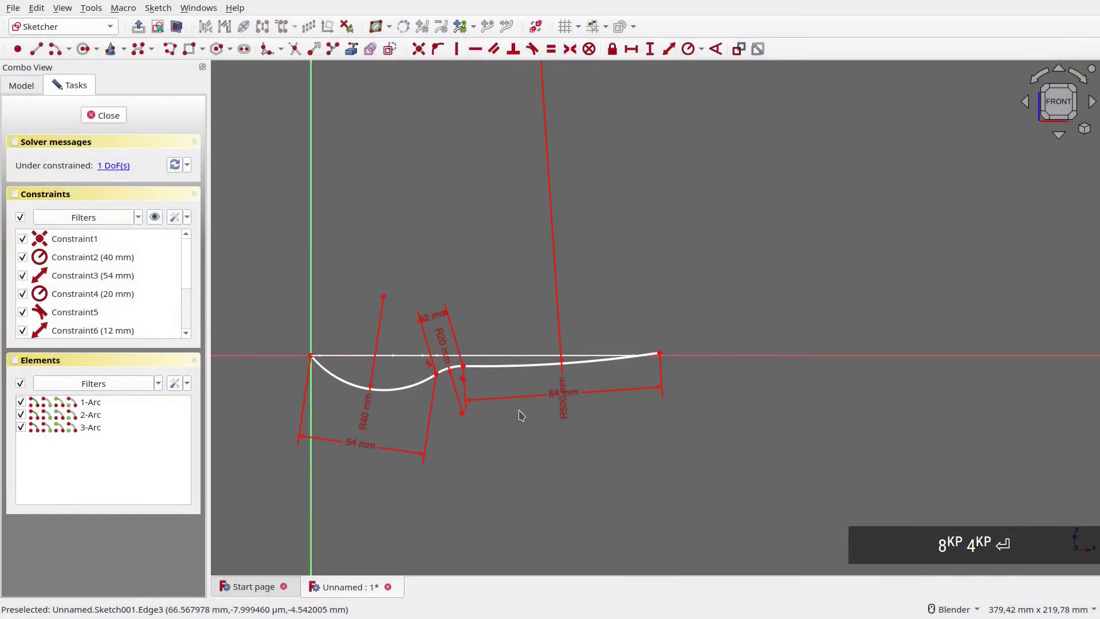
# Set the horizontal distance from the origin to the handle's end to 143.5 mm and close the sketch
pyautogui.click(659, 353)
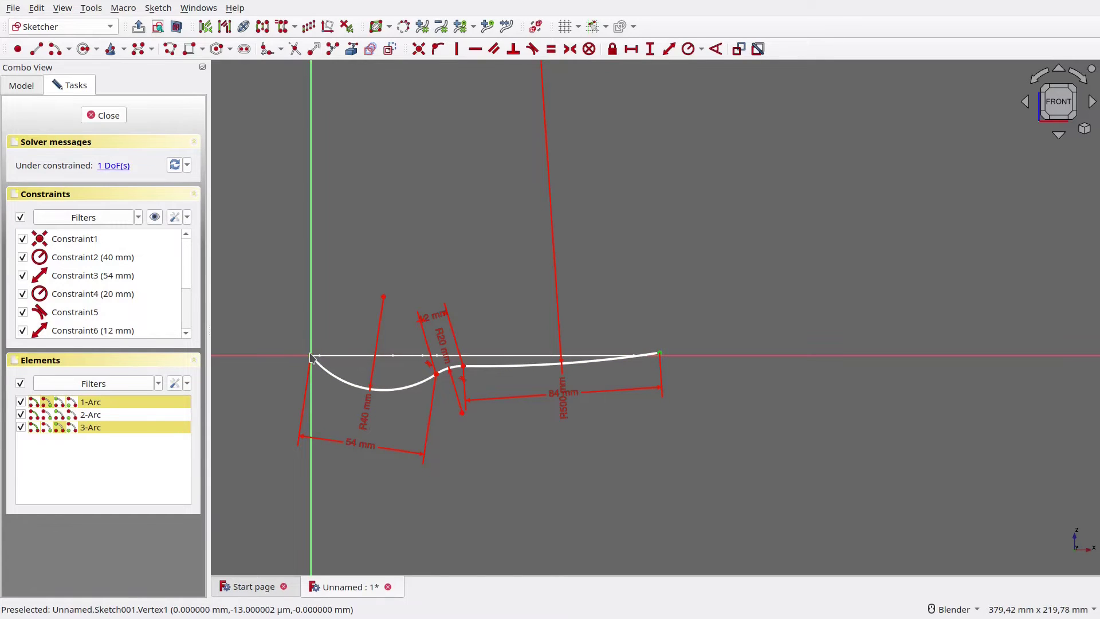
pyautogui.click(310, 356)
pyautogui.write('l143,5 mm')
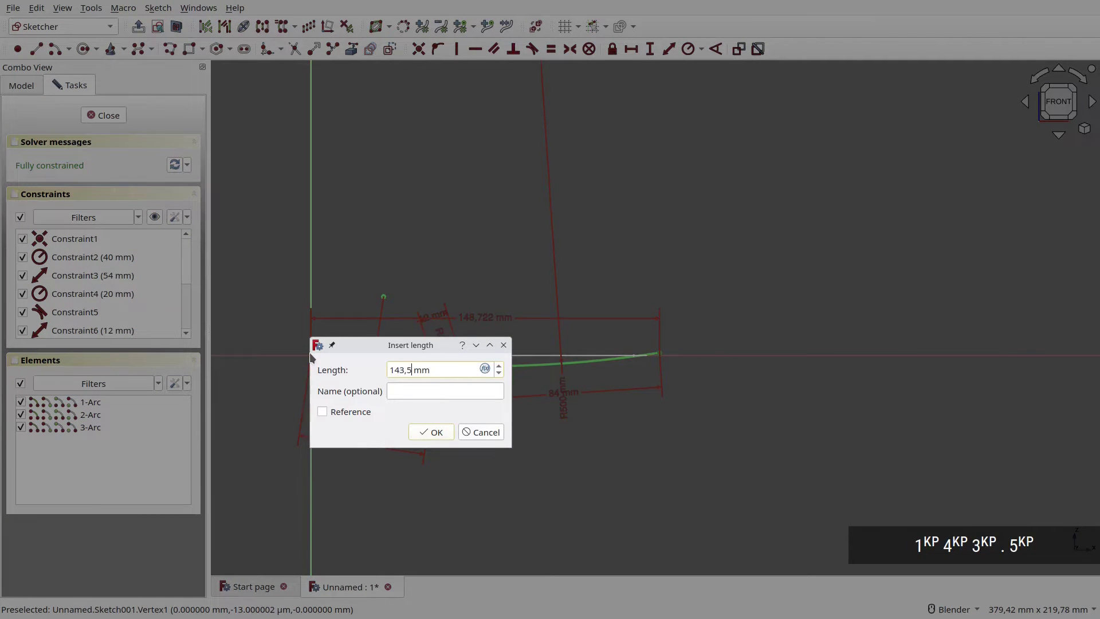
pyautogui.press('Return')
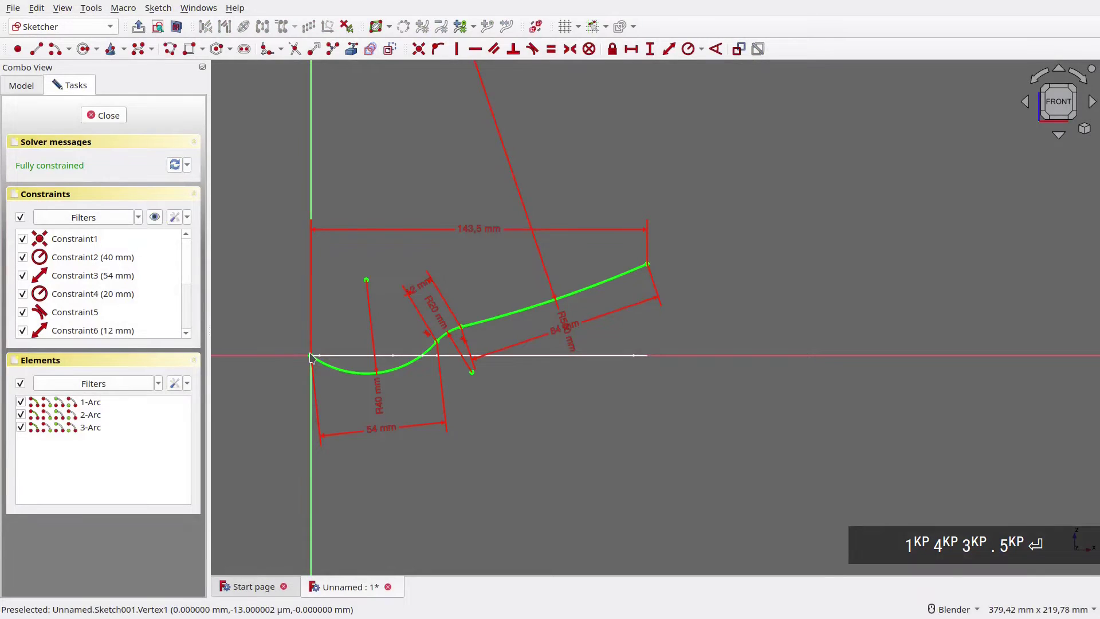
pyautogui.scroll(3, 288, 352)
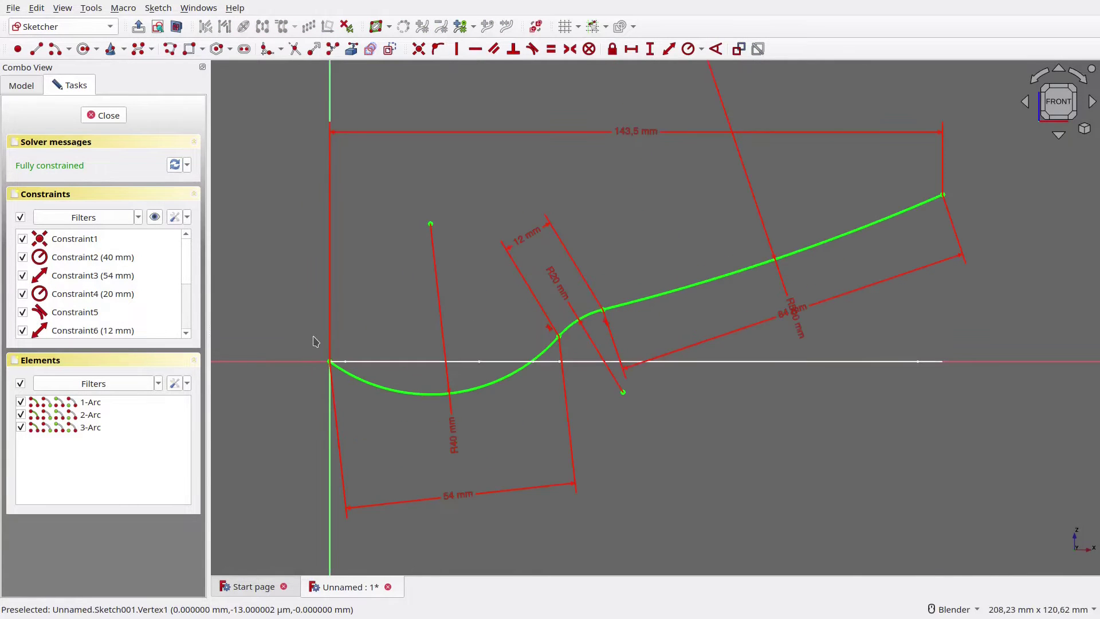
pyautogui.click(104, 116)
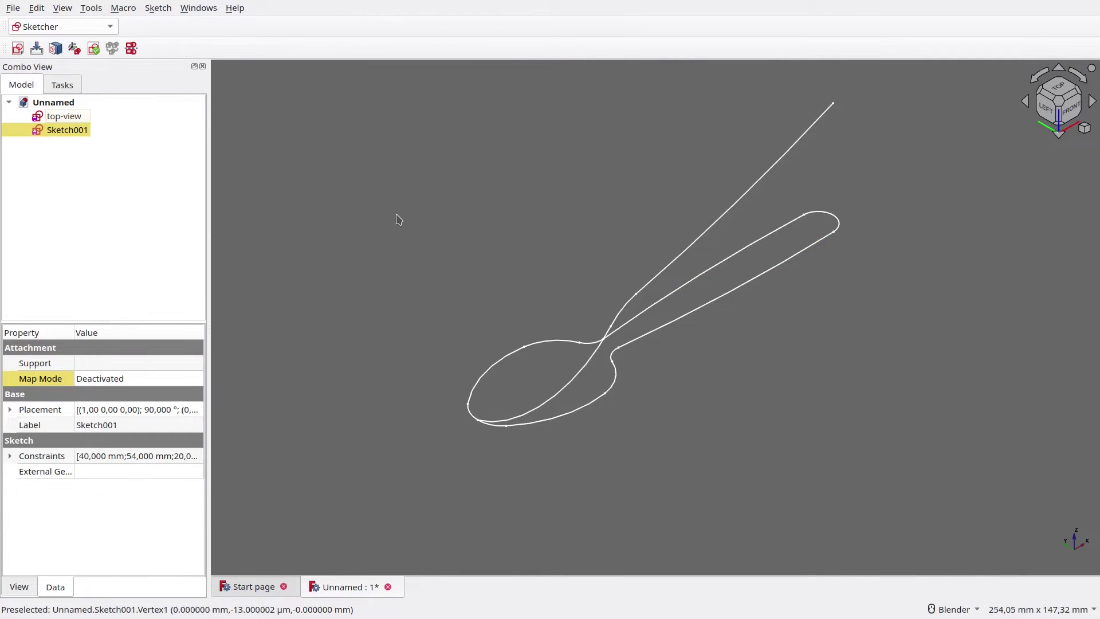
# Rename the side-profile sketch as side-view
pyautogui.keyDown('shift'); pyautogui.moveTo(398, 220); pyautogui.dragTo(394, 263, button='middle'); pyautogui.keyUp('shift')
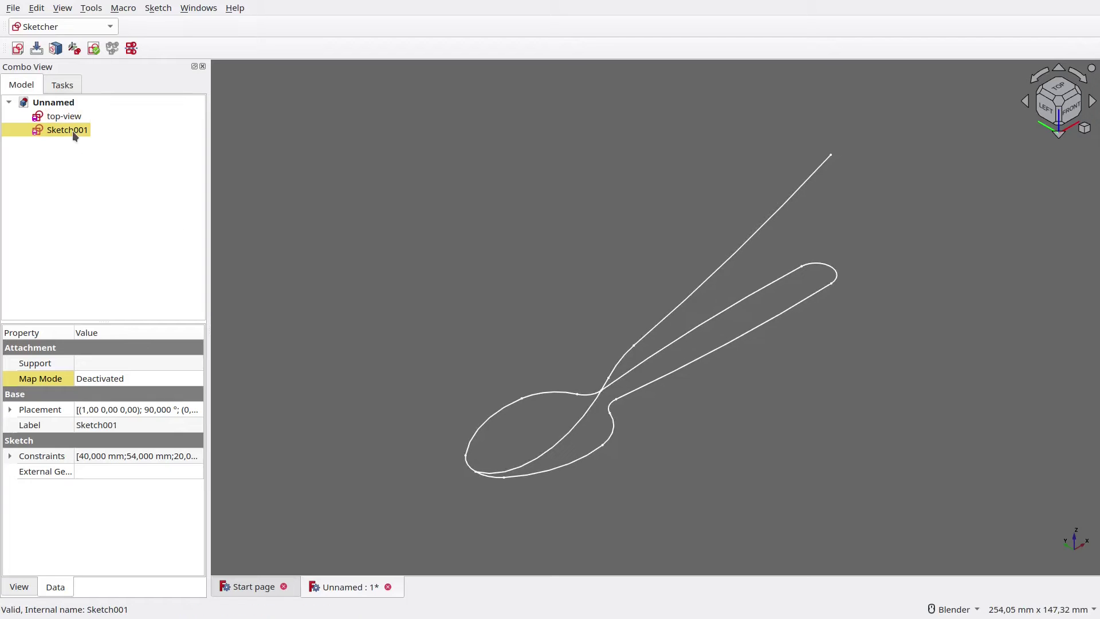
pyautogui.press('F2')
pyautogui.write('side')
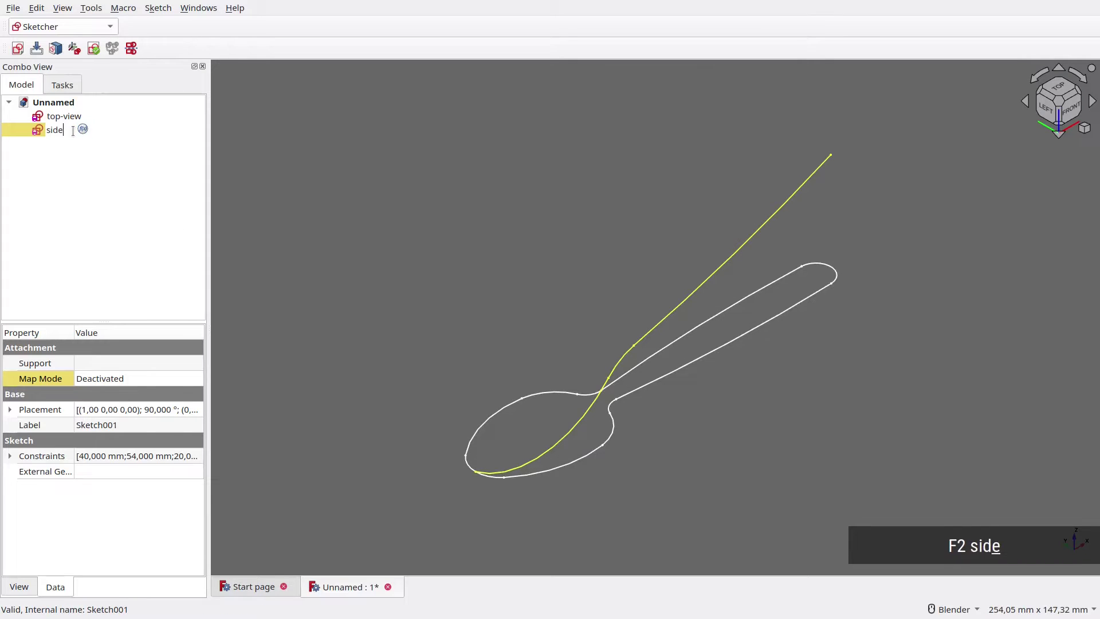
pyautogui.write('-view')
pyautogui.press('Return')
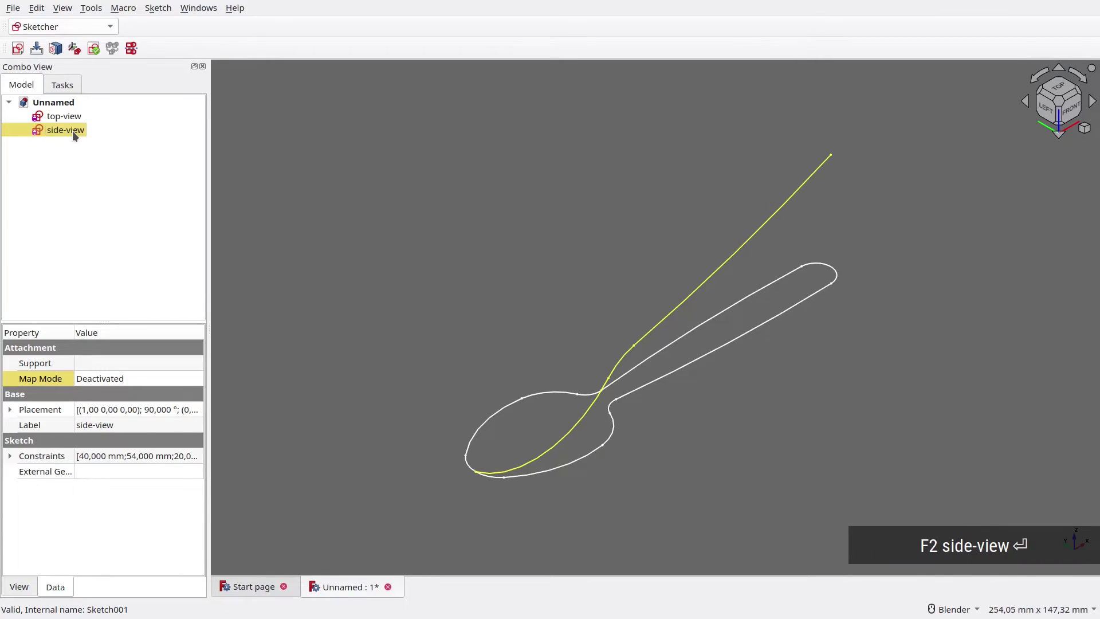
pyautogui.click(91, 172)
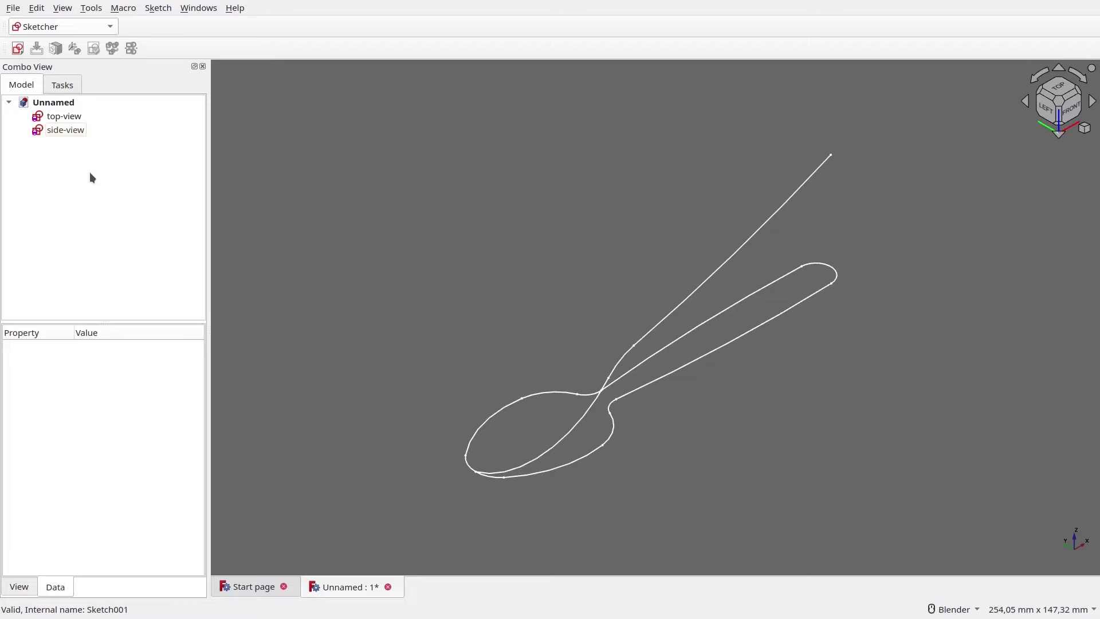
# Raise the top-view sketch above the side profile by setting its placement's Z translation to 50 mm
pyautogui.click(66, 116)
pyautogui.click(195, 409)
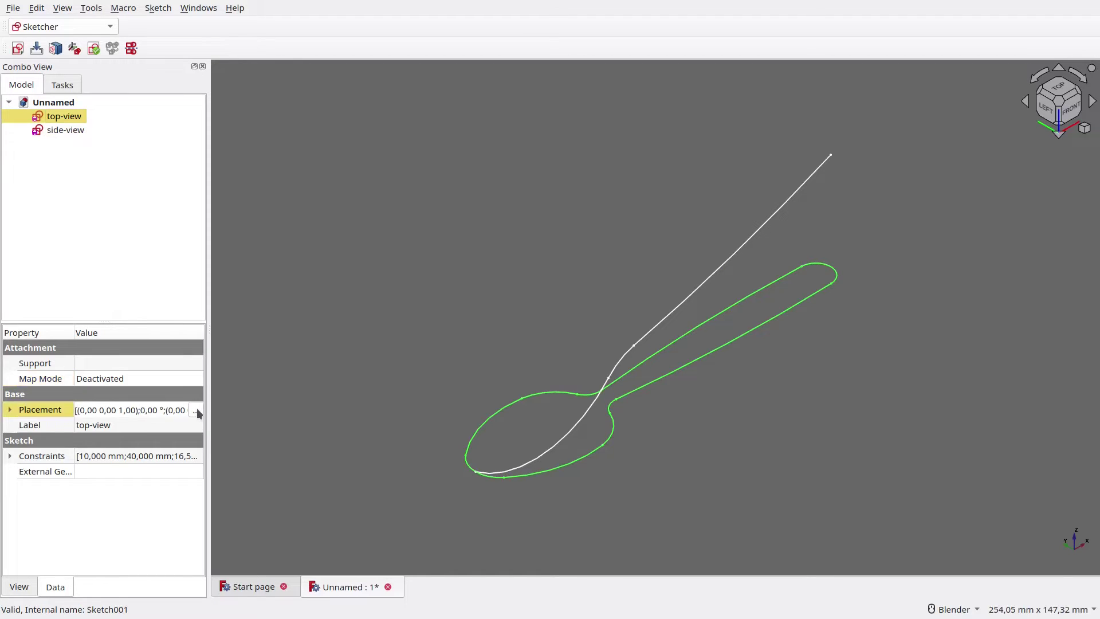
pyautogui.click(197, 409)
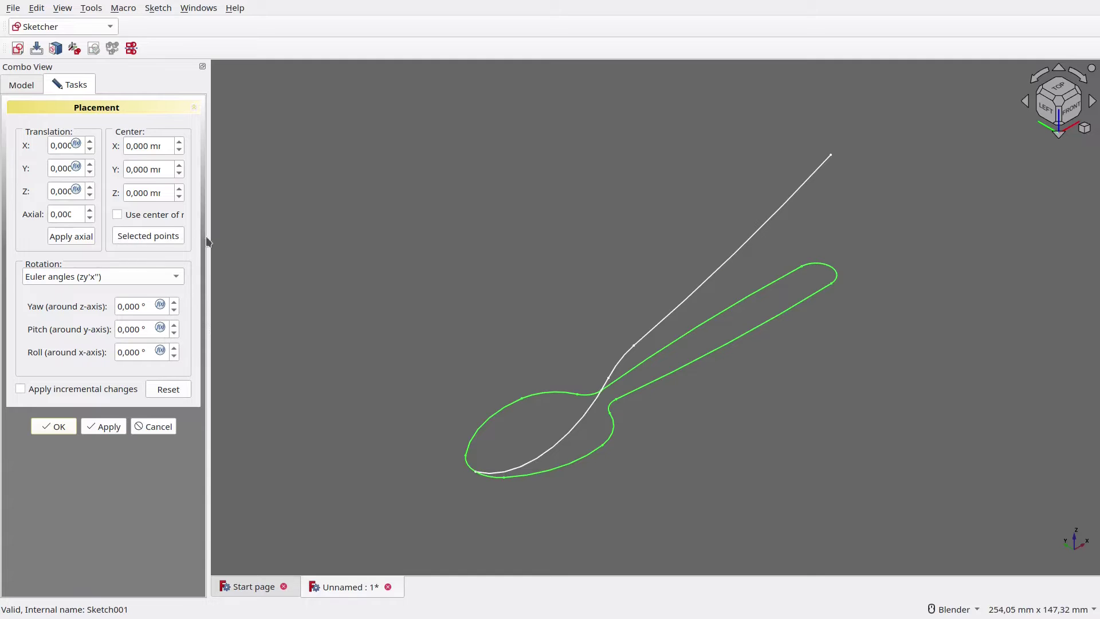
pyautogui.moveTo(207, 241); pyautogui.dragTo(264, 241)
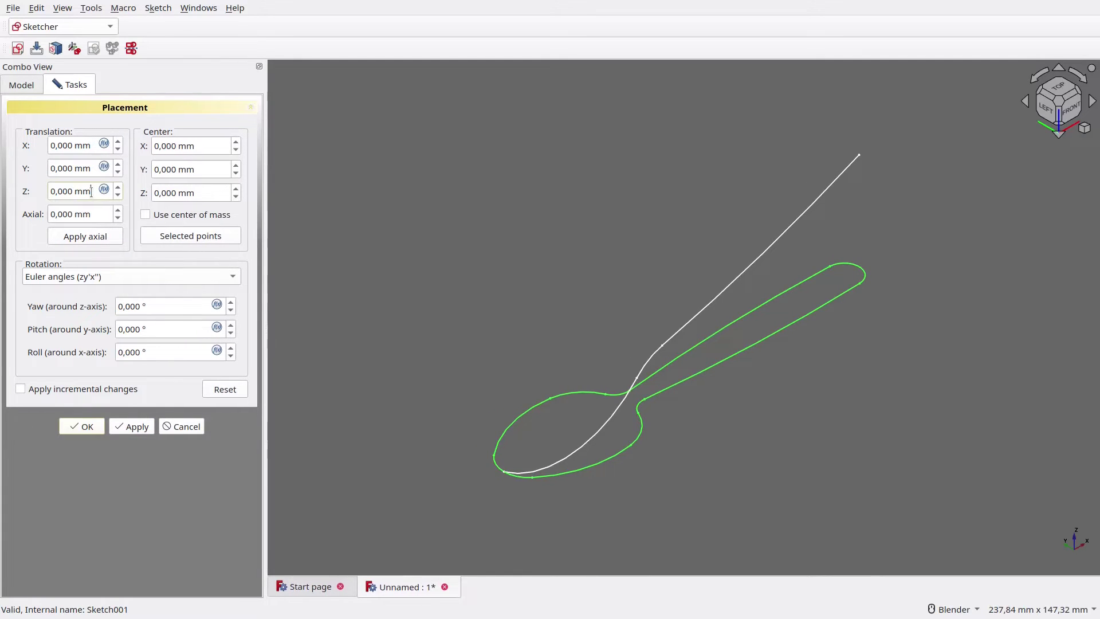
pyautogui.write('50')
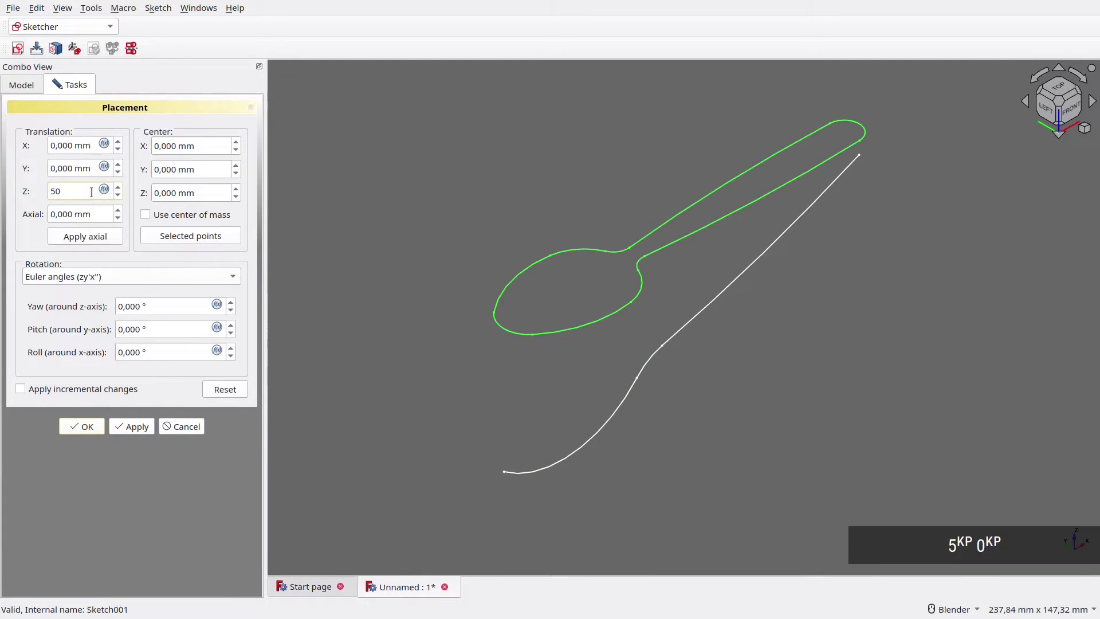
pyautogui.click(80, 426)
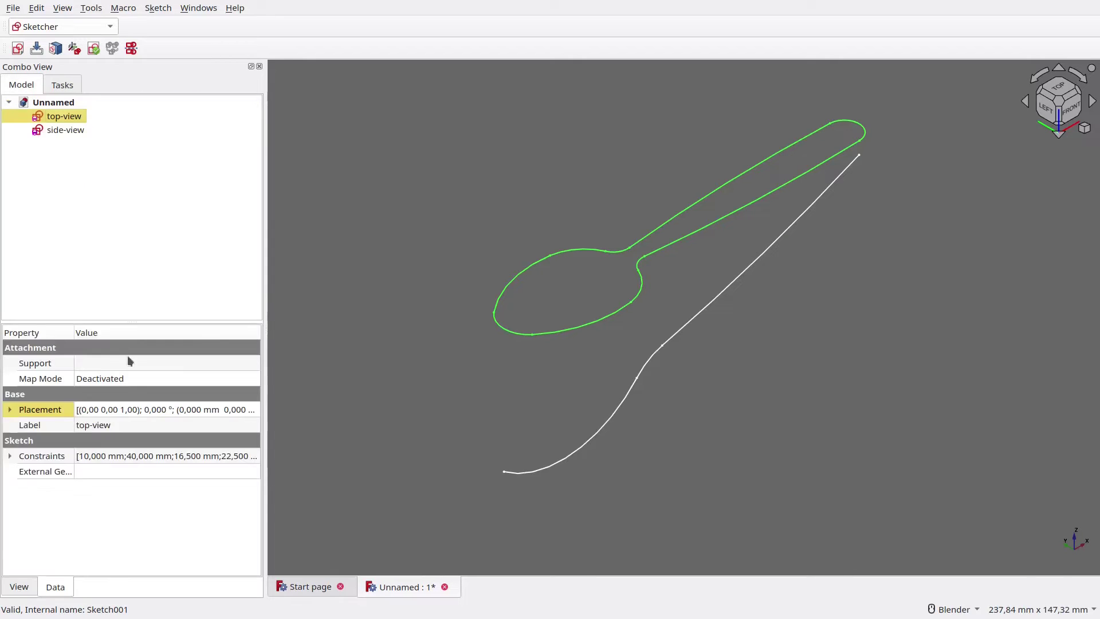
pyautogui.click(334, 306)
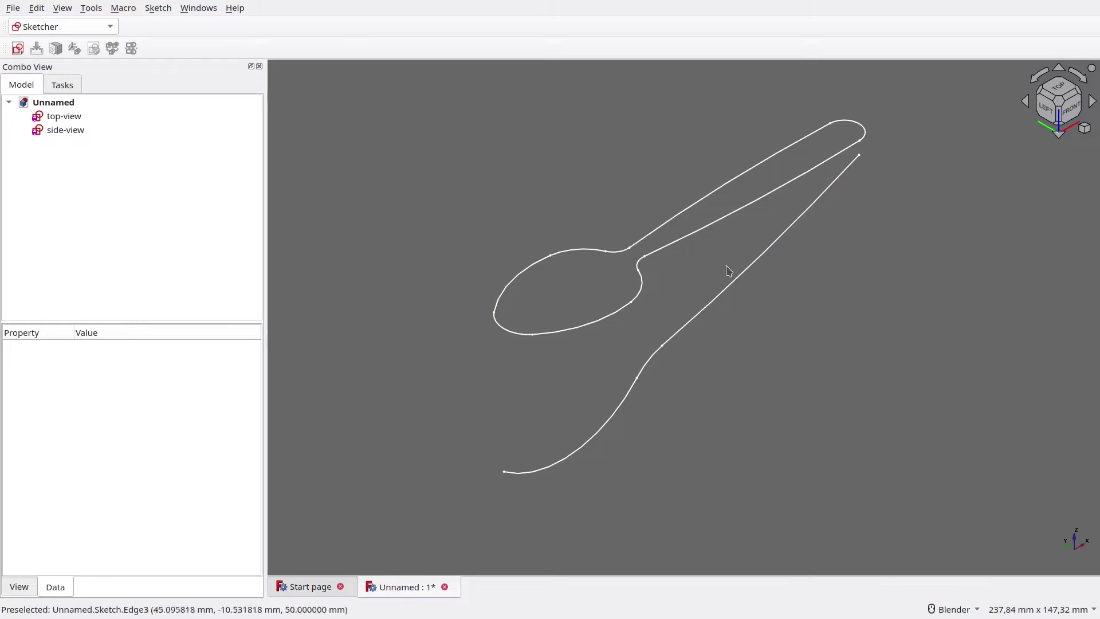
# Create a sketch on the XZ-Plane and link the side-view's bowl and handle arcs as external geometry
pyautogui.click(1066, 113)
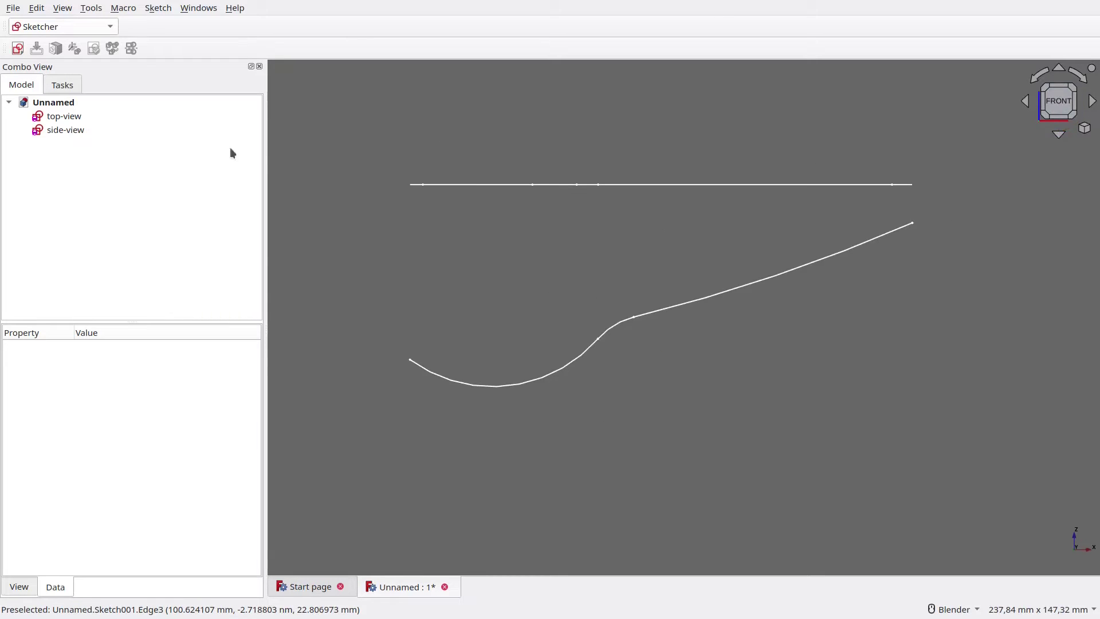
pyautogui.click(18, 48)
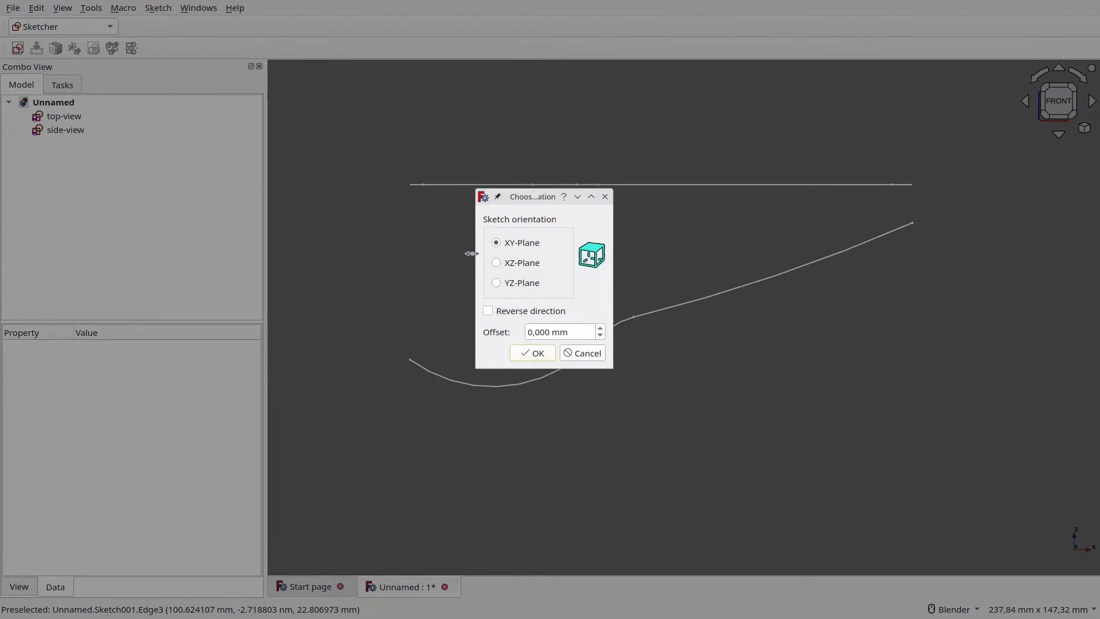
pyautogui.click(535, 354)
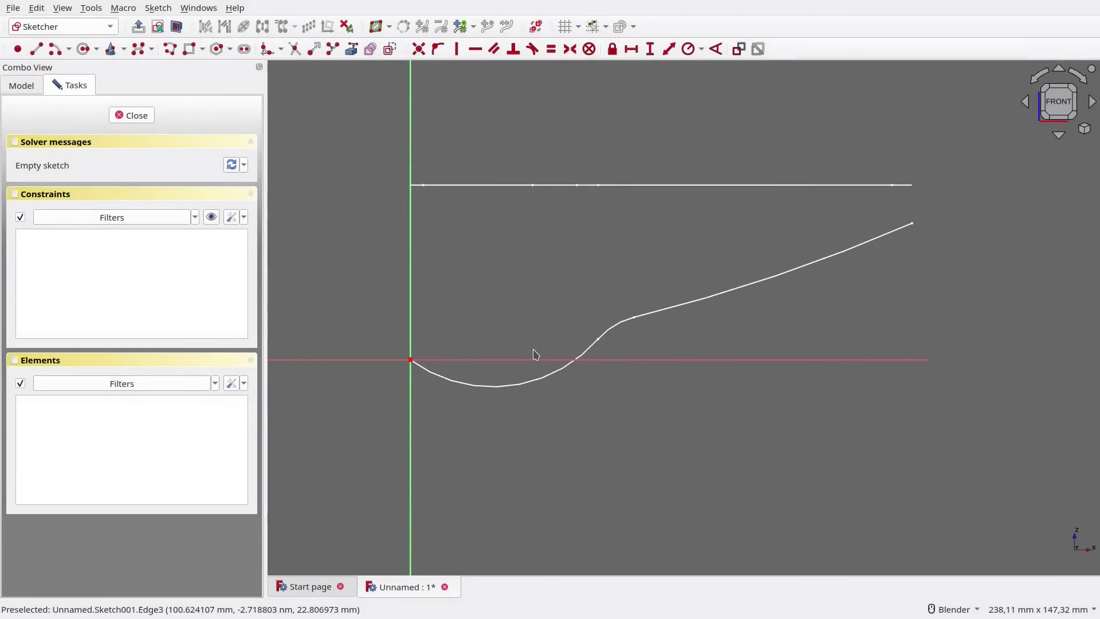
pyautogui.click(351, 49)
pyautogui.click(561, 370)
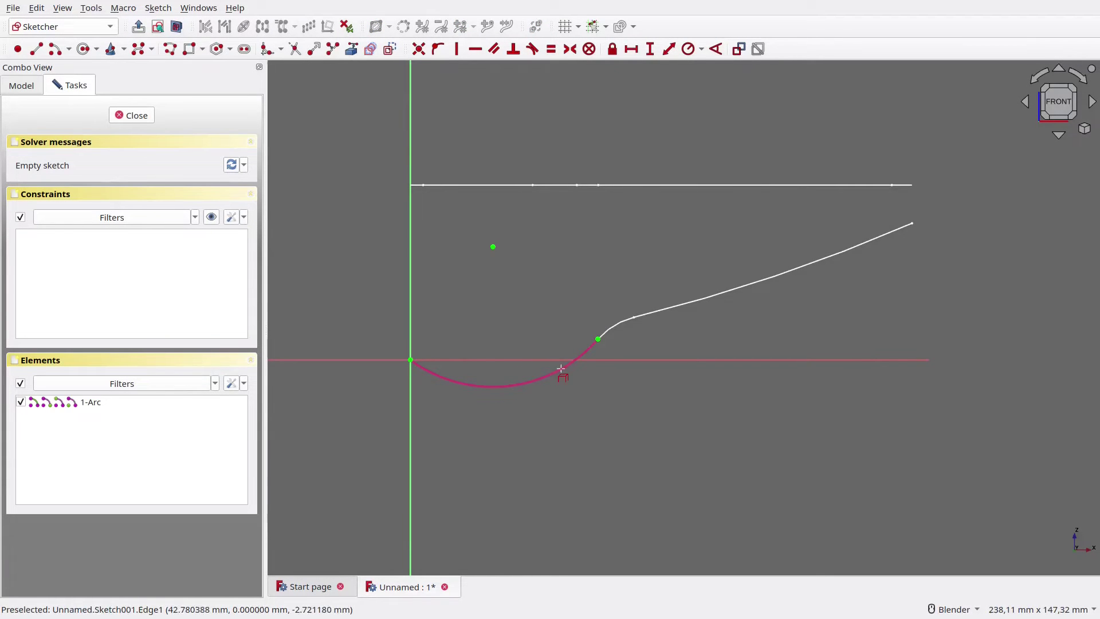
pyautogui.click(648, 313)
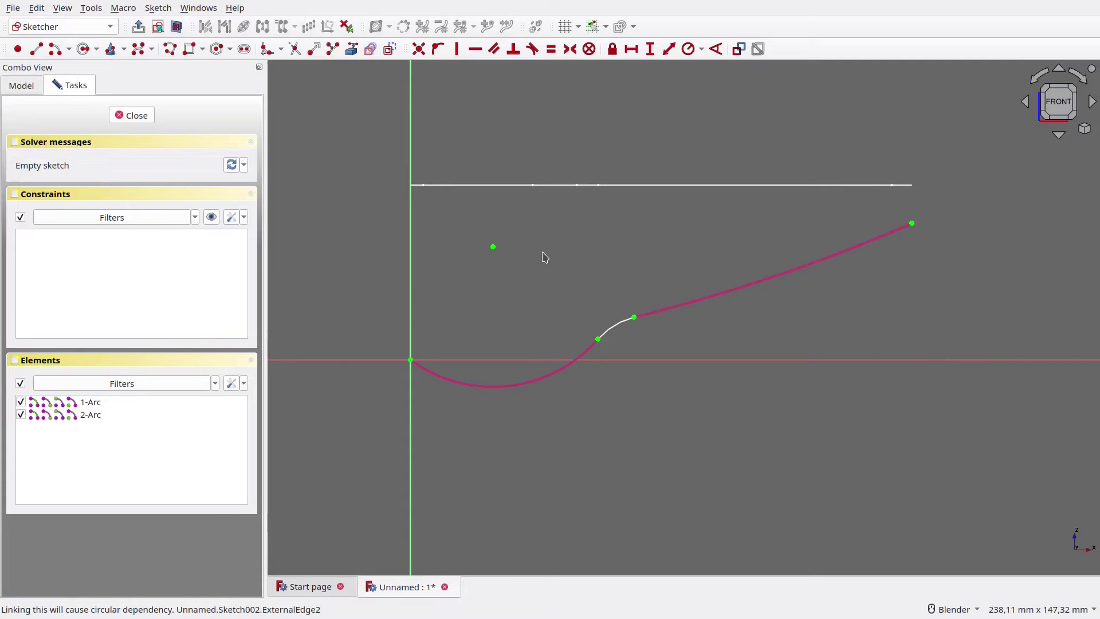
# Draw three upward vertical lines from the side profile: one on the bowl arc, about 13 mm at the handle's start, and about 11 mm near its end
pyautogui.click(36, 48)
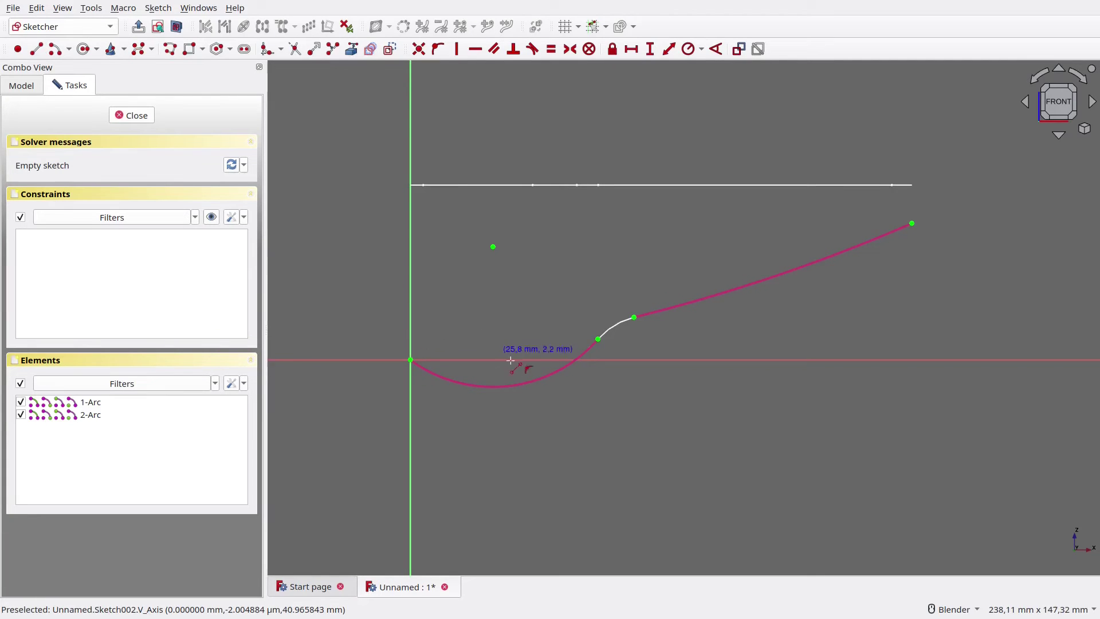
pyautogui.click(508, 386)
pyautogui.click(508, 331)
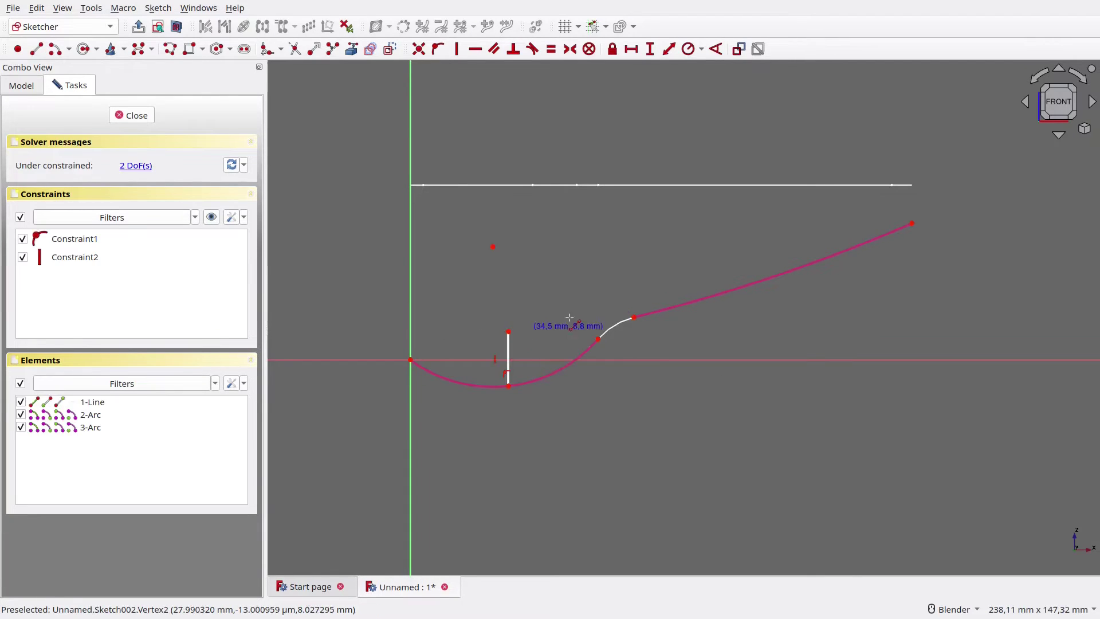
pyautogui.click(634, 317)
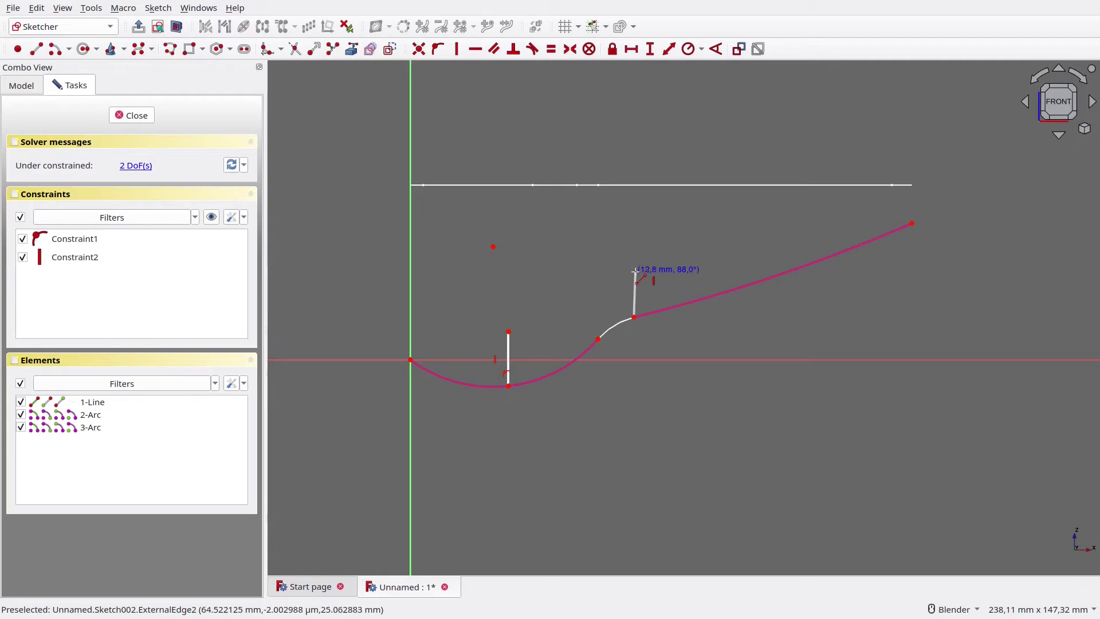
pyautogui.click(635, 272)
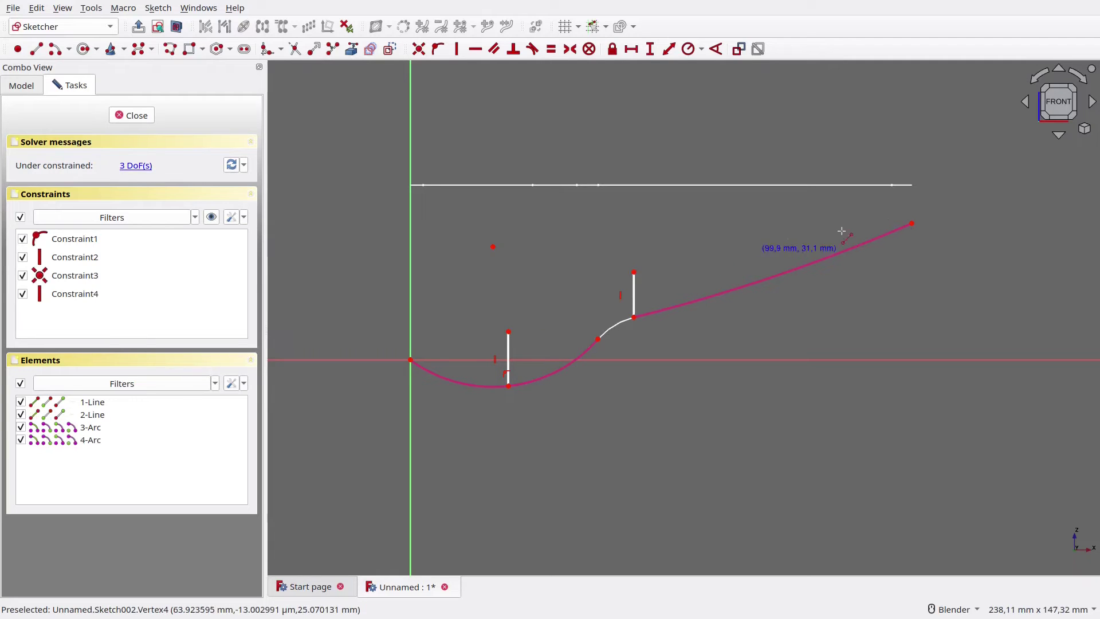
pyautogui.click(886, 234)
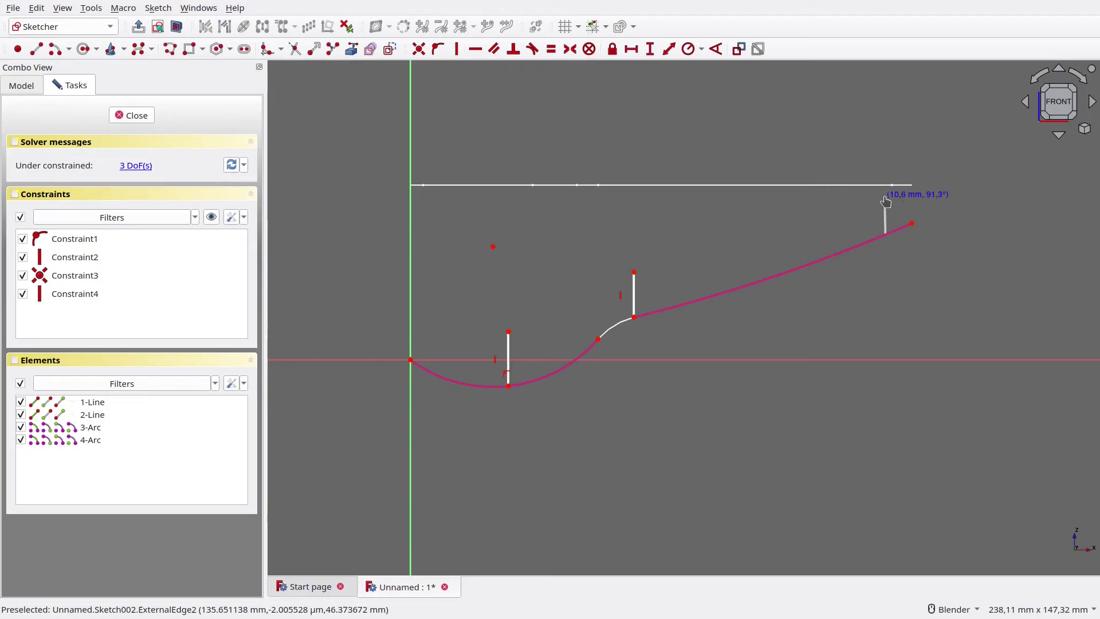
pyautogui.click(886, 198)
pyautogui.rightClick(867, 199)
# Constrain the three vertical lines on the side profile to equal length
pyautogui.click(886, 212)
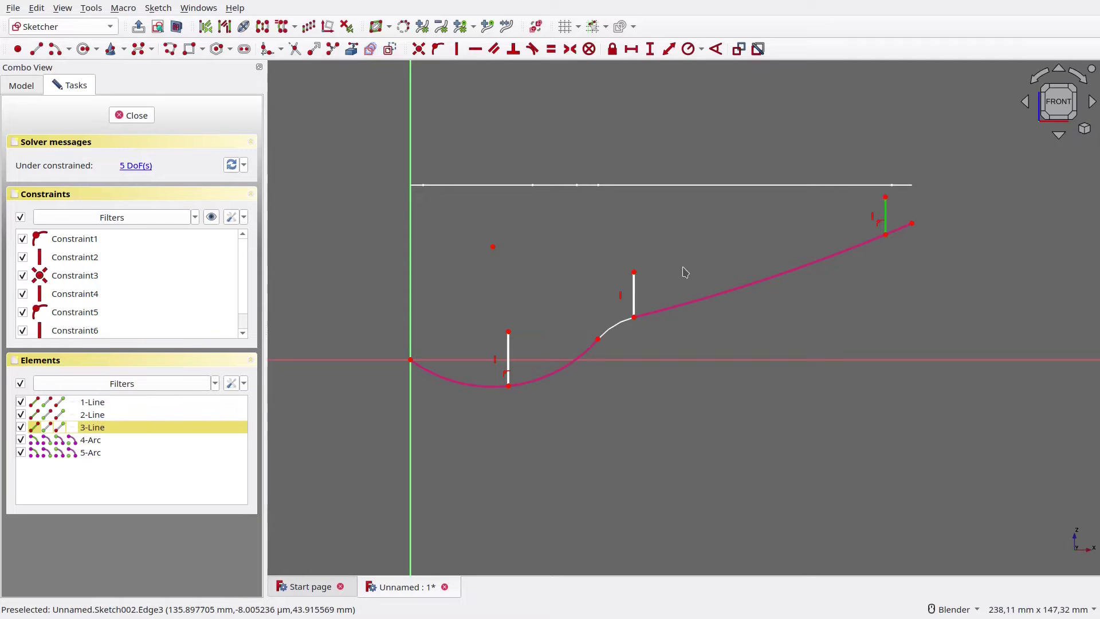
pyautogui.click(634, 294)
pyautogui.click(508, 358)
pyautogui.press('e')
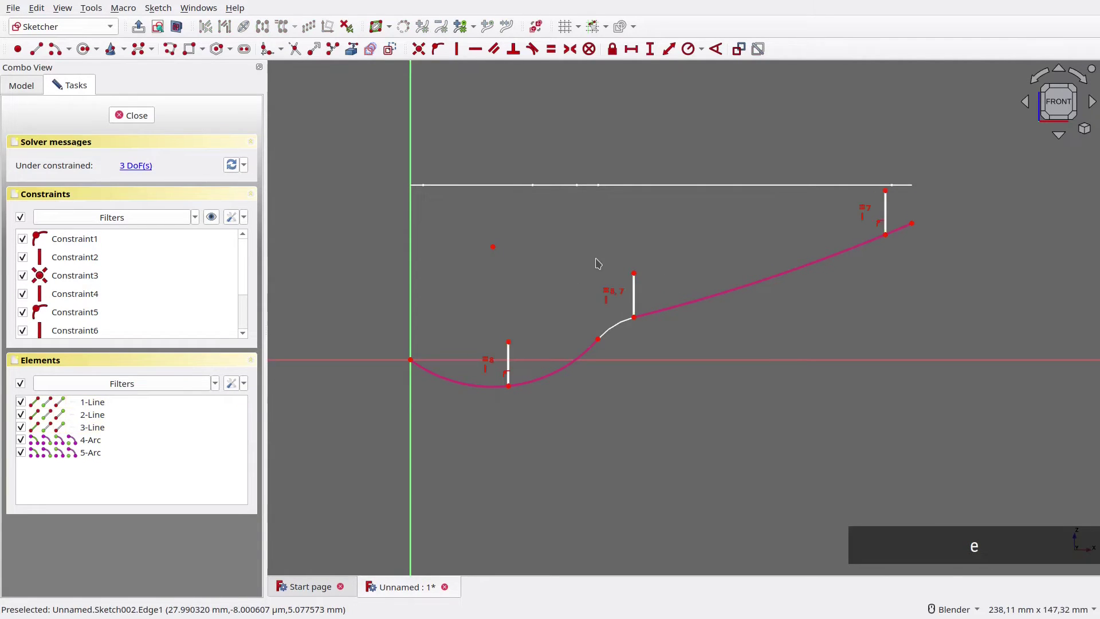
# Set the vertical length of the line near the handle's end to 10 mm
pyautogui.scroll(1, 596, 258)
pyautogui.click(950, 201)
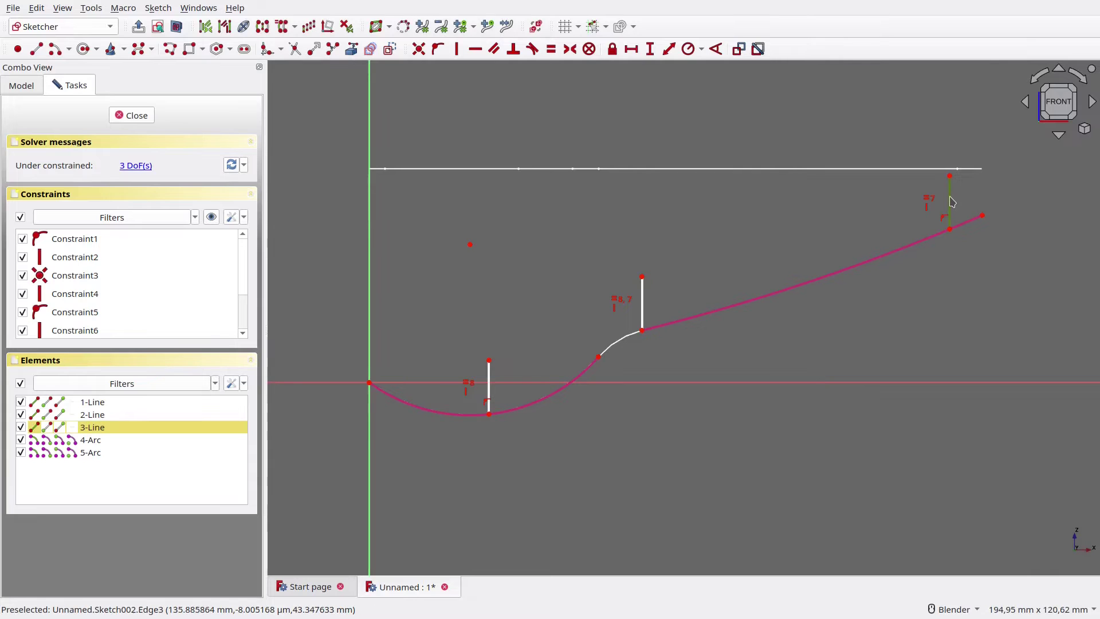
pyautogui.write('i10')
pyautogui.press('Return')
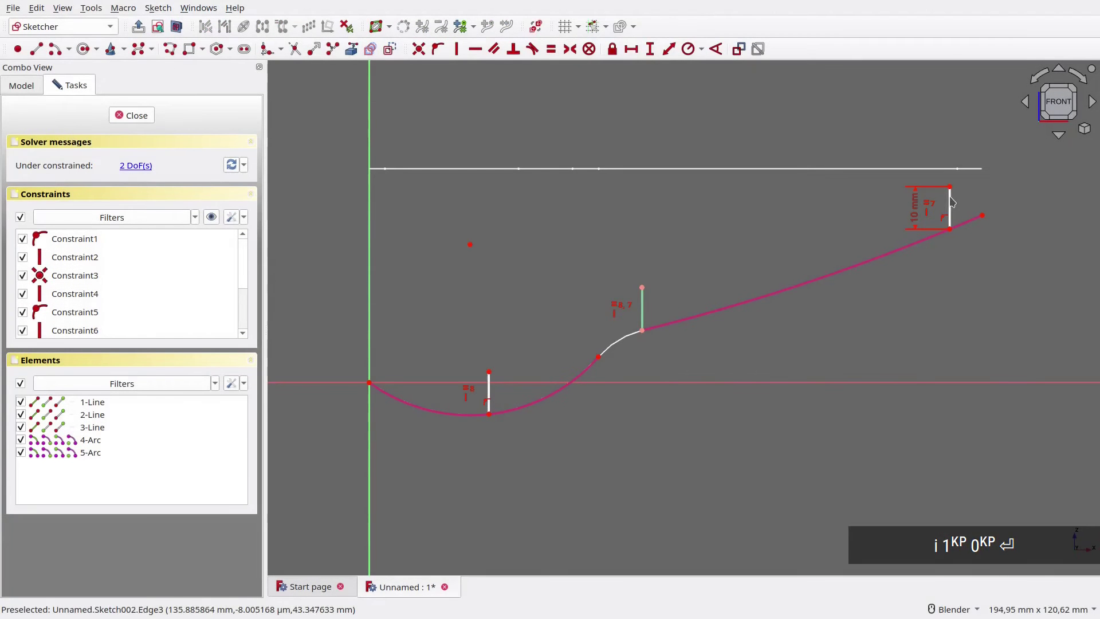
# Set the horizontal distance from the origin to the foot of the bowl's vertical line to 10+22,5 mm
pyautogui.click(489, 413)
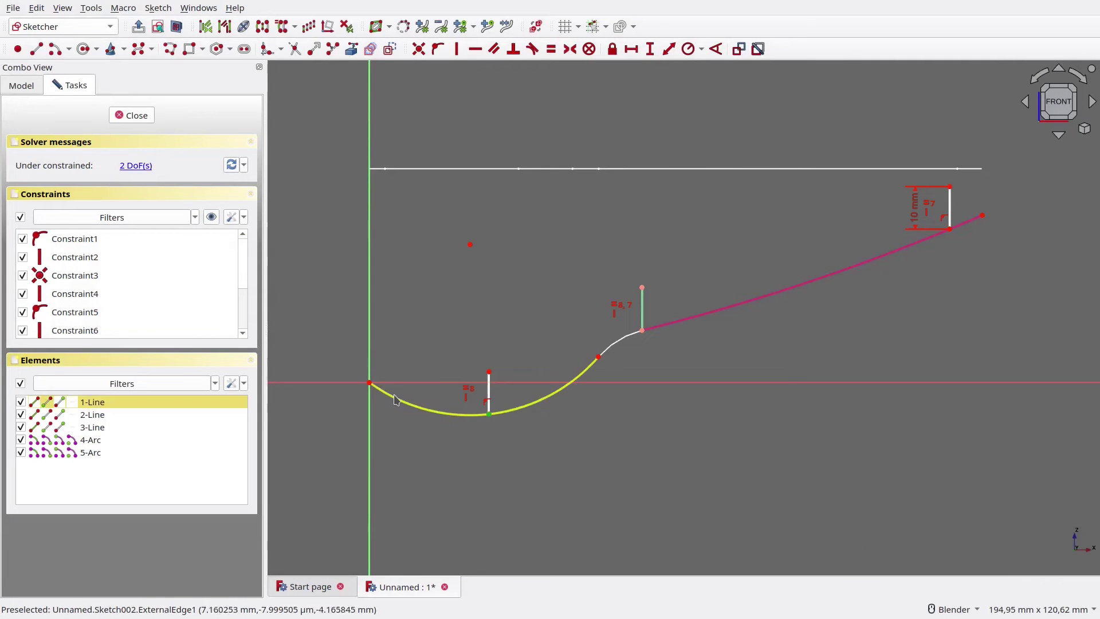
pyautogui.write('l')
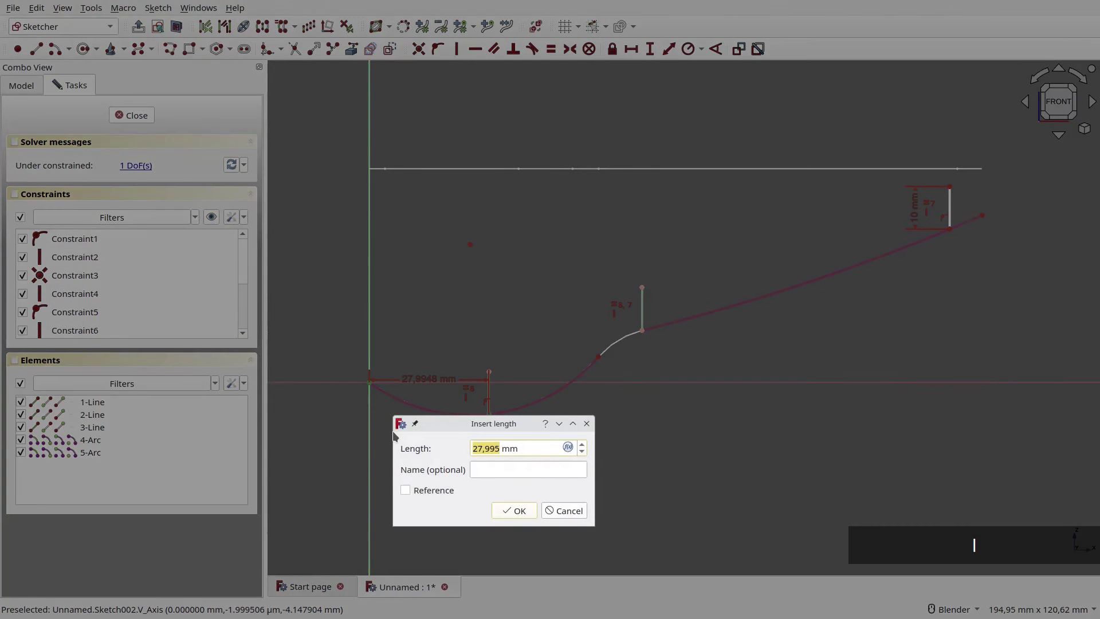
pyautogui.write('10+22,')
pyautogui.write('5')
pyautogui.press('Return')
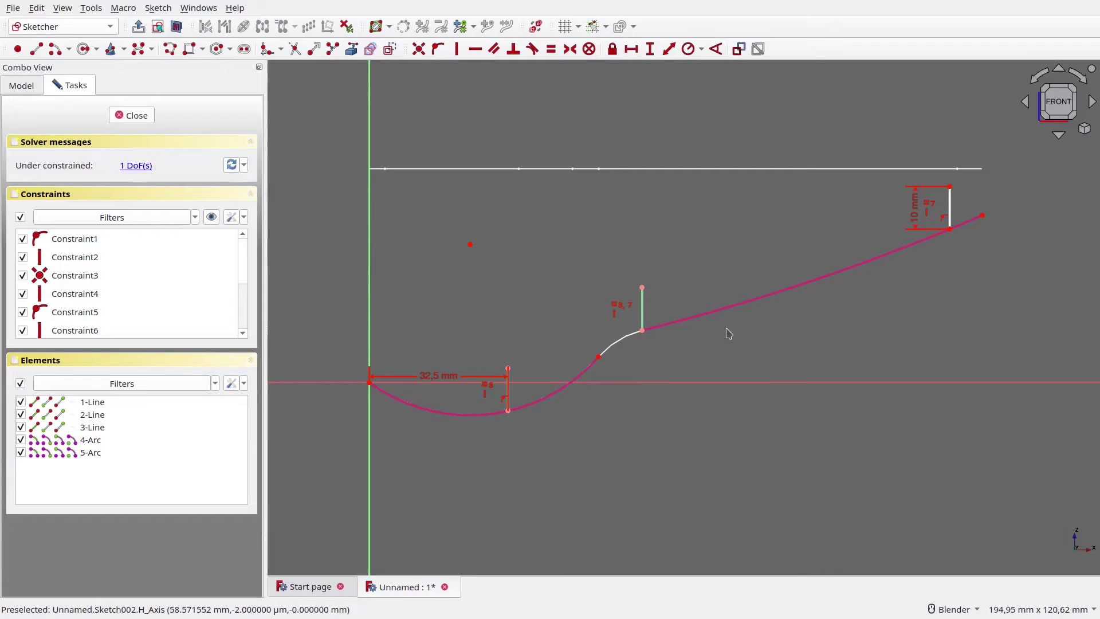
# Set the horizontal distance between the bowl line and the handle-end line to 105 mm and close the sketch
pyautogui.click(508, 411)
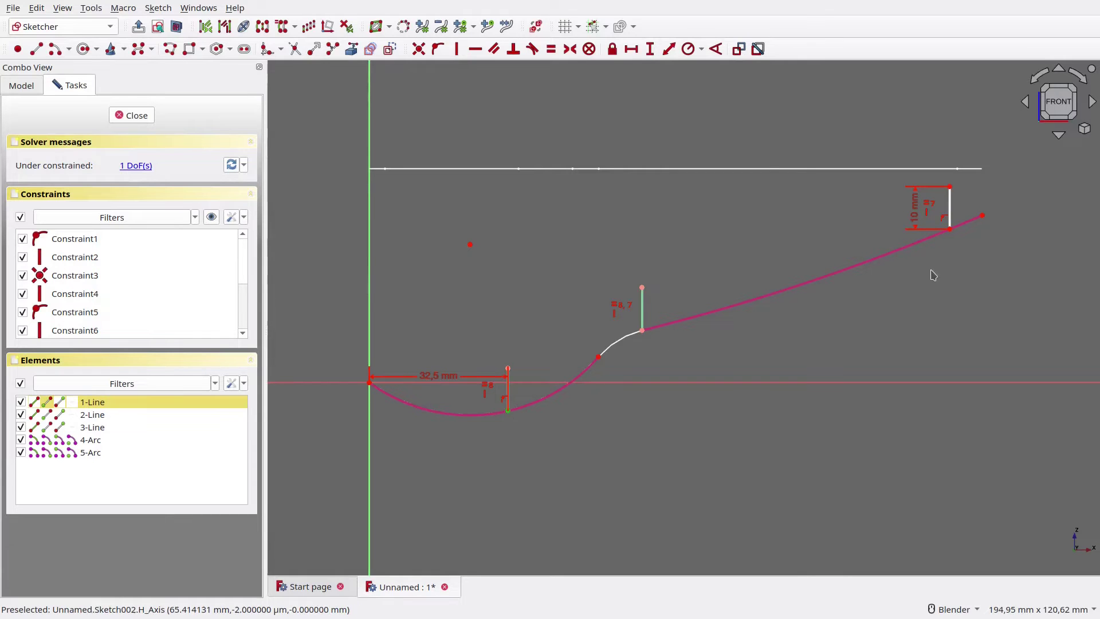
pyautogui.click(949, 230)
pyautogui.write('l105')
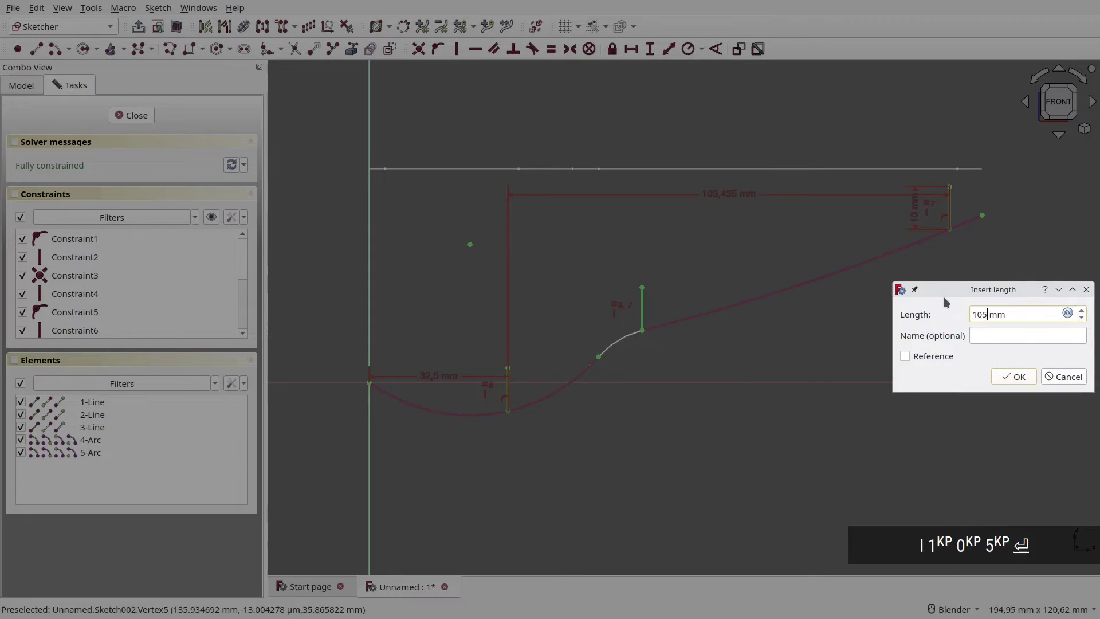
pyautogui.press('Return')
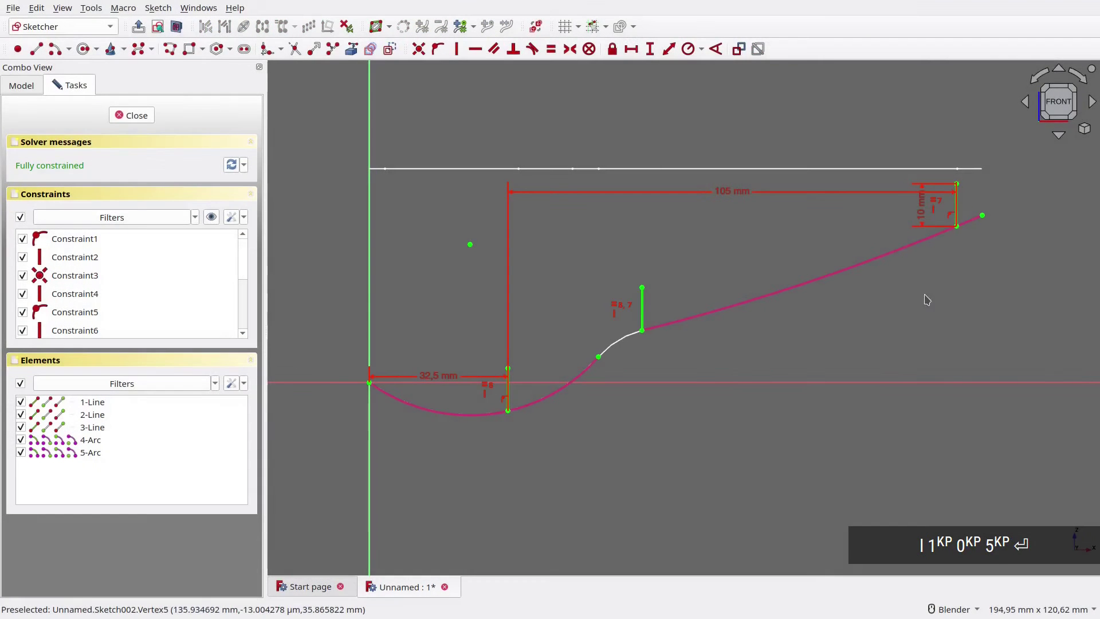
pyautogui.click(134, 116)
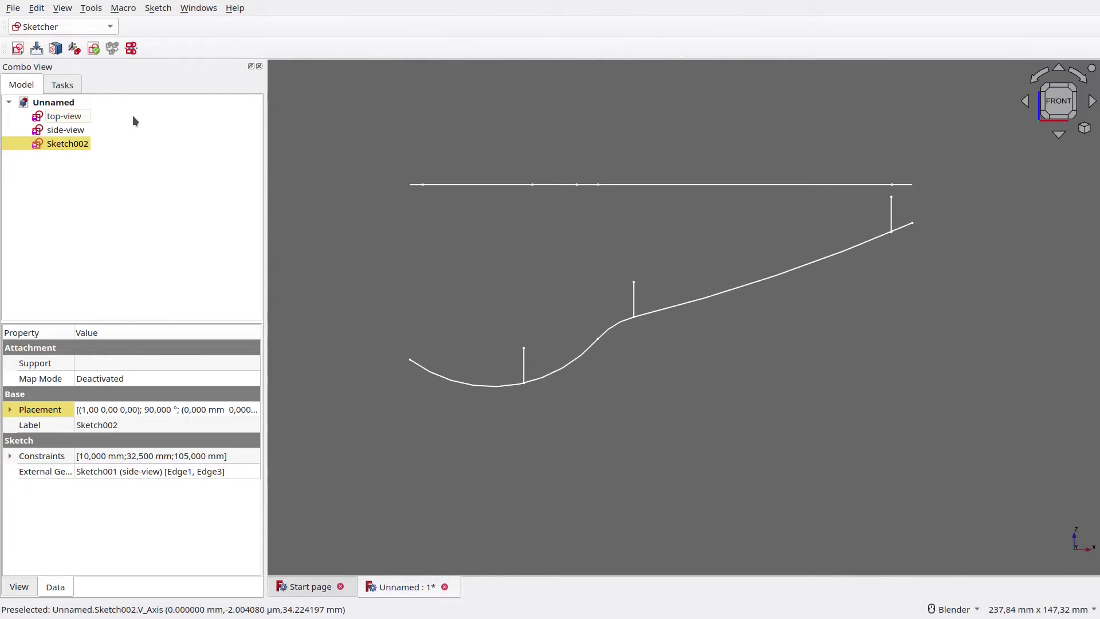
# Rename the new sketch with the vertical lines as section-position
pyautogui.write('s')
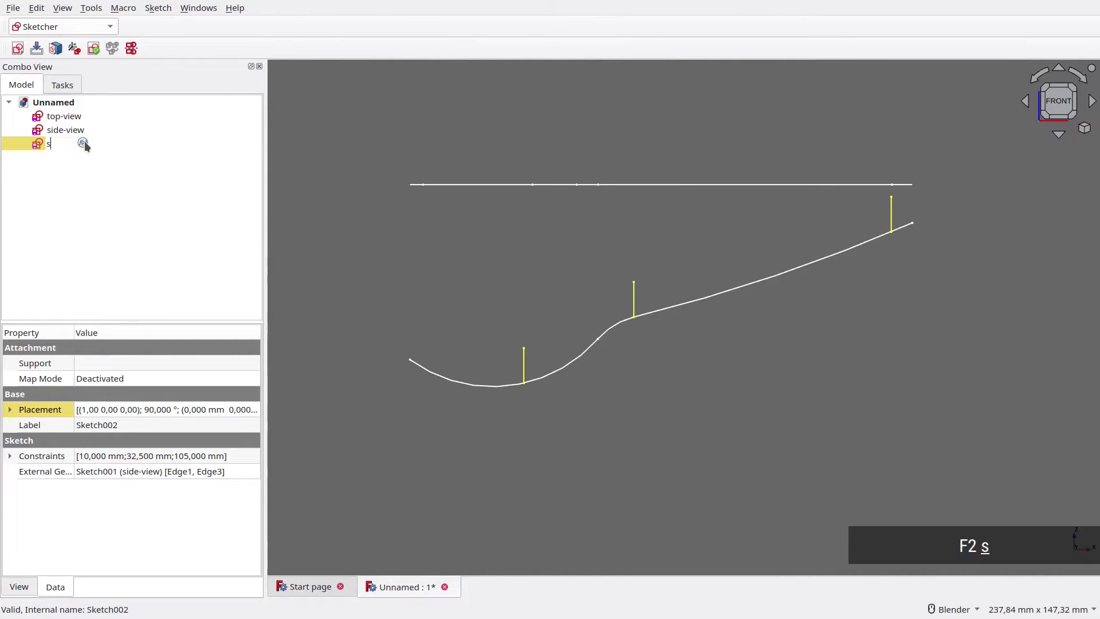
pyautogui.write('ection-position')
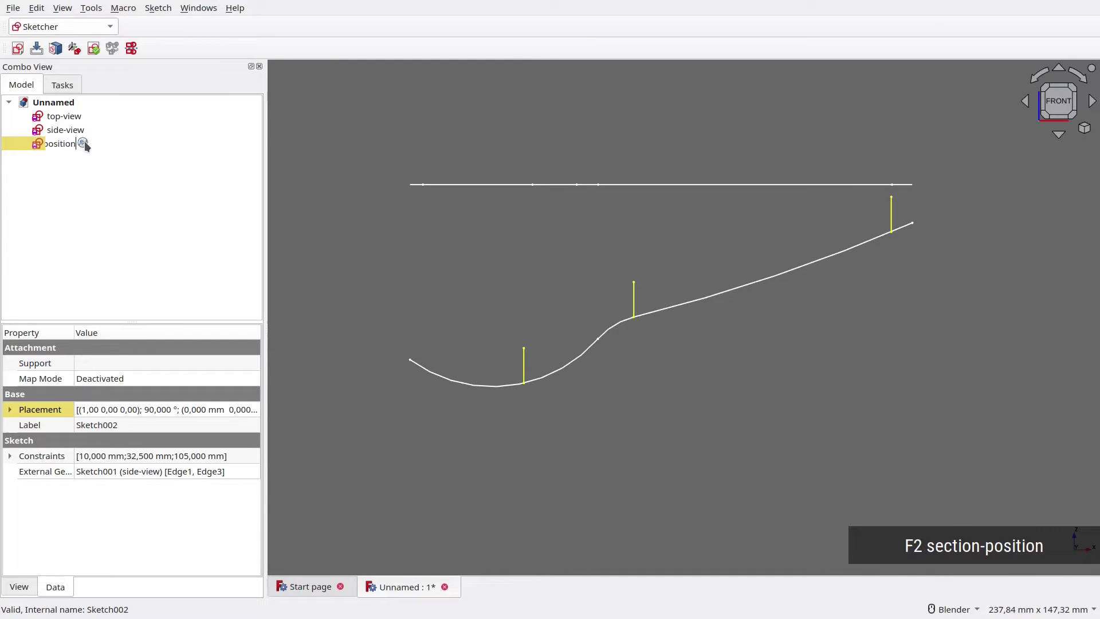
pyautogui.press('Return')
pyautogui.click(374, 270)
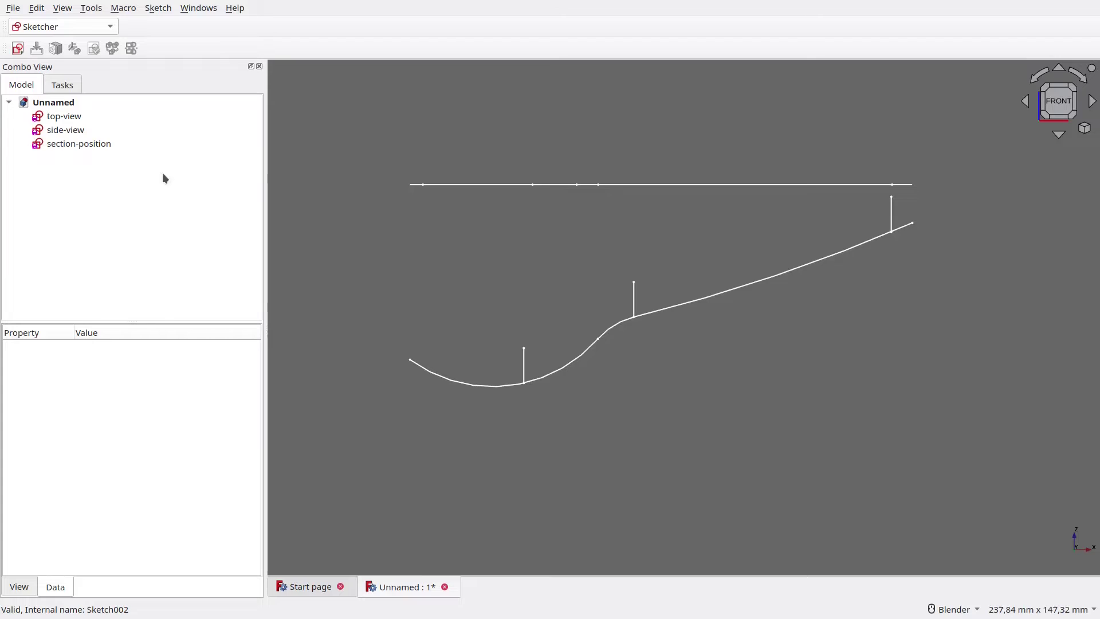
# Hide the side-view sketch
pyautogui.click(85, 135)
pyautogui.press('space')
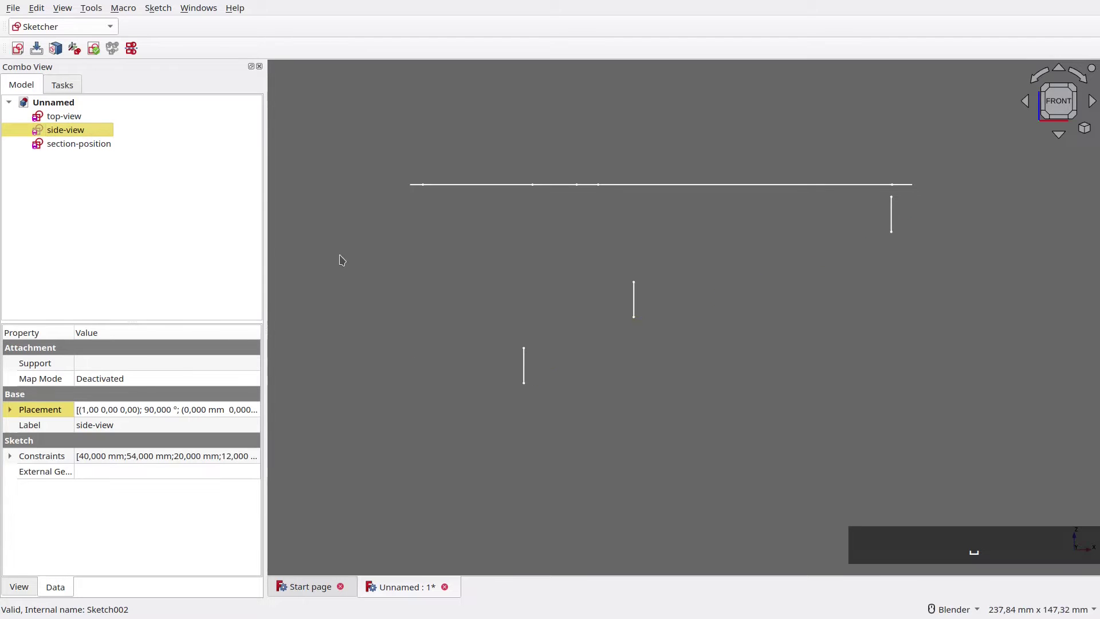
pyautogui.click(296, 226)
# Create a sketch on the XY-Plane and link the three section-position points on the spoon's centreline as external geometry
pyautogui.click(18, 51)
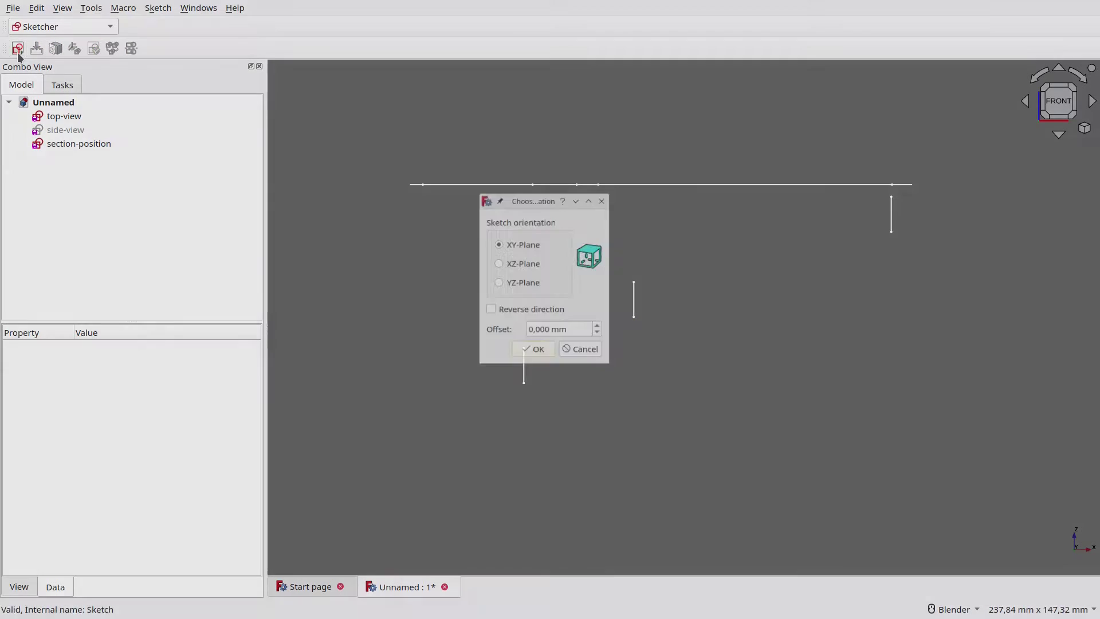
pyautogui.click(532, 352)
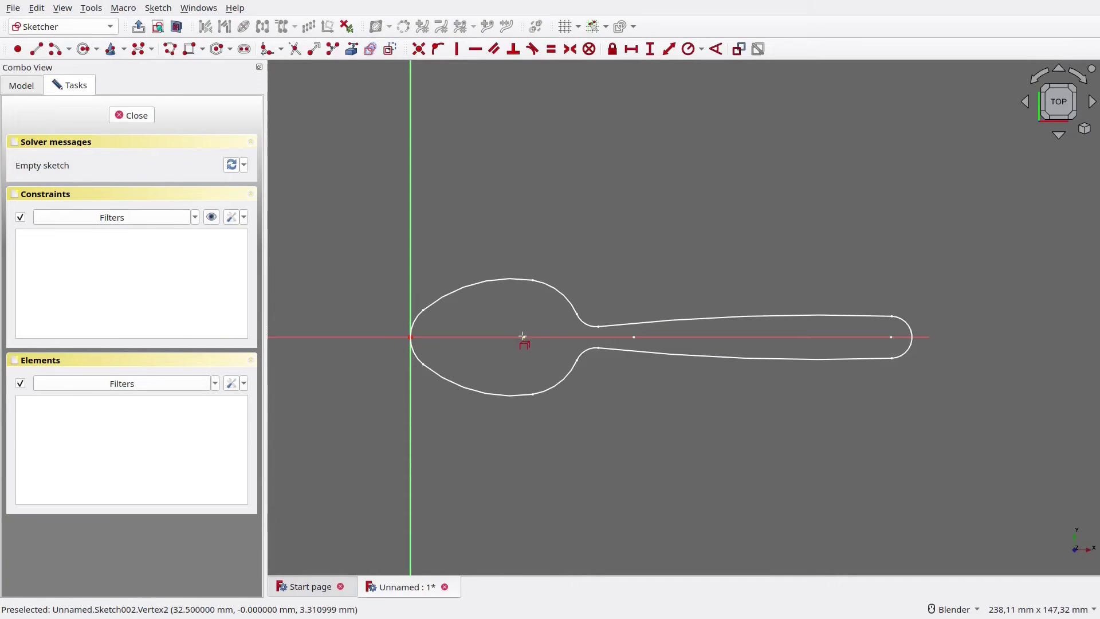
pyautogui.click(523, 336)
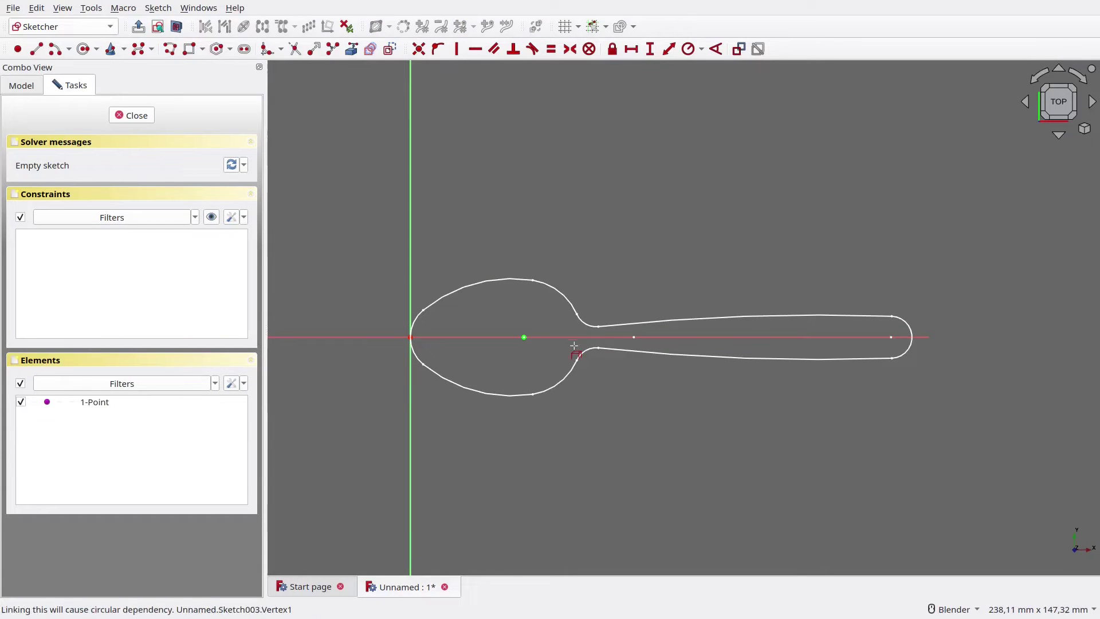
pyautogui.click(634, 337)
pyautogui.click(890, 336)
pyautogui.scroll(3, 662, 364)
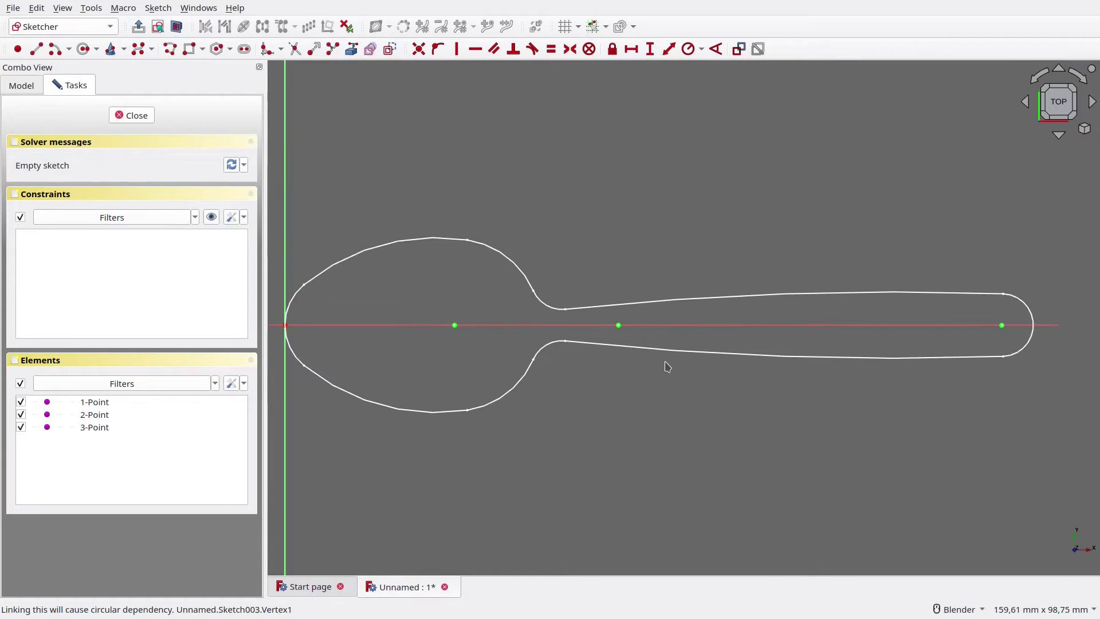
# Link the top-view outline's upper and lower bowl arcs and handle arcs as external geometry
pyautogui.click(351, 49)
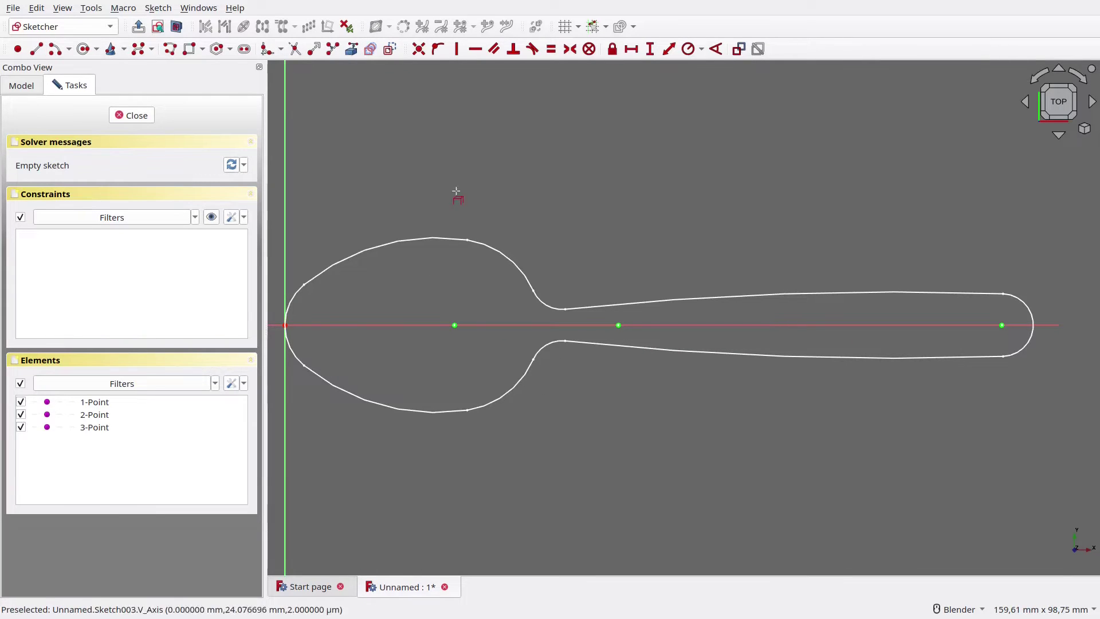
pyautogui.click(764, 294)
pyautogui.click(719, 353)
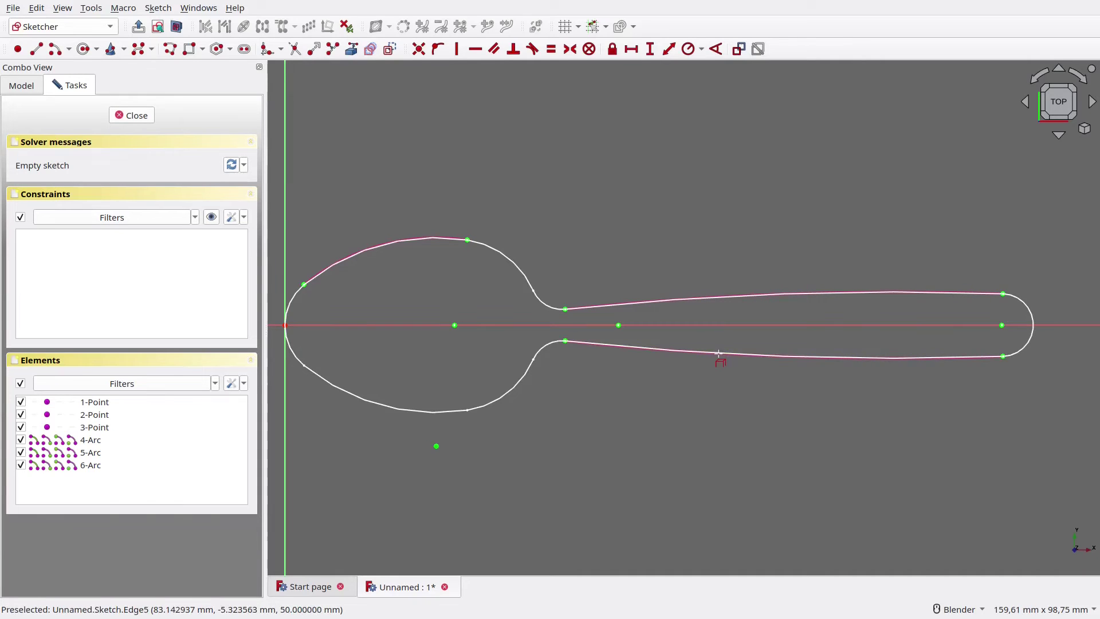
pyautogui.click(464, 409)
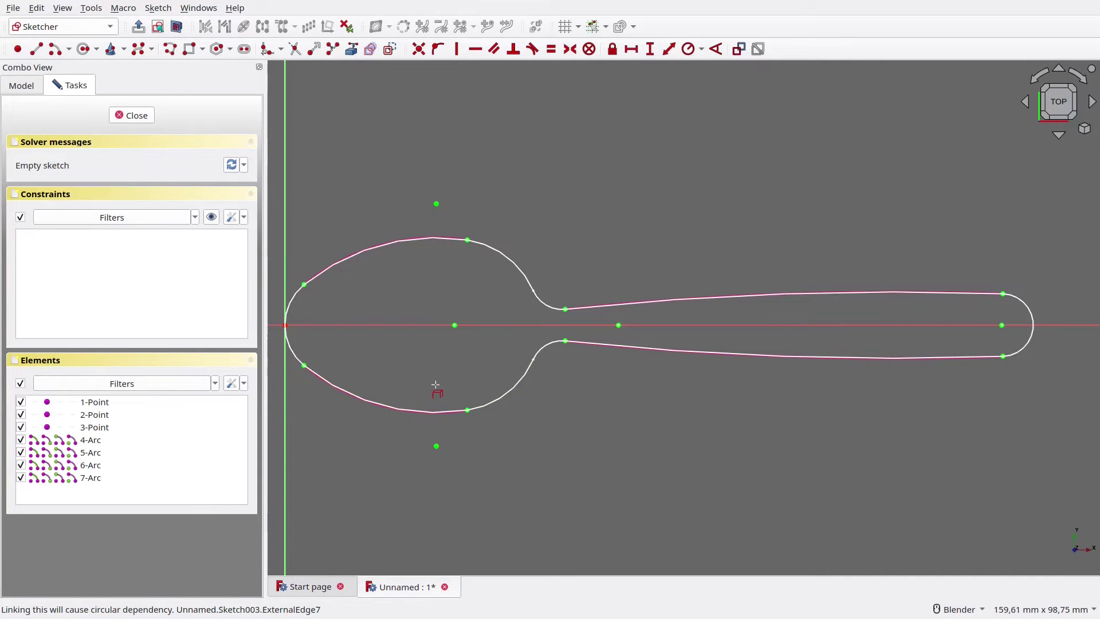
# Draw three vertical lines between the linked upper and lower arcs: one about 32 mm across the bowl and two across the handle
pyautogui.click(37, 50)
pyautogui.click(402, 240)
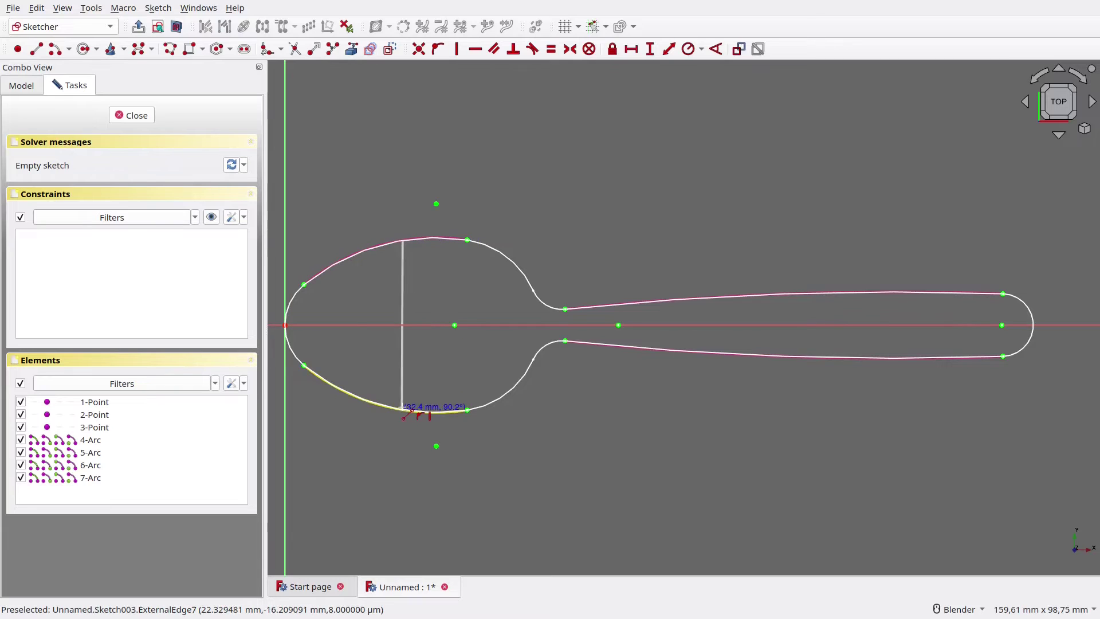
pyautogui.click(403, 410)
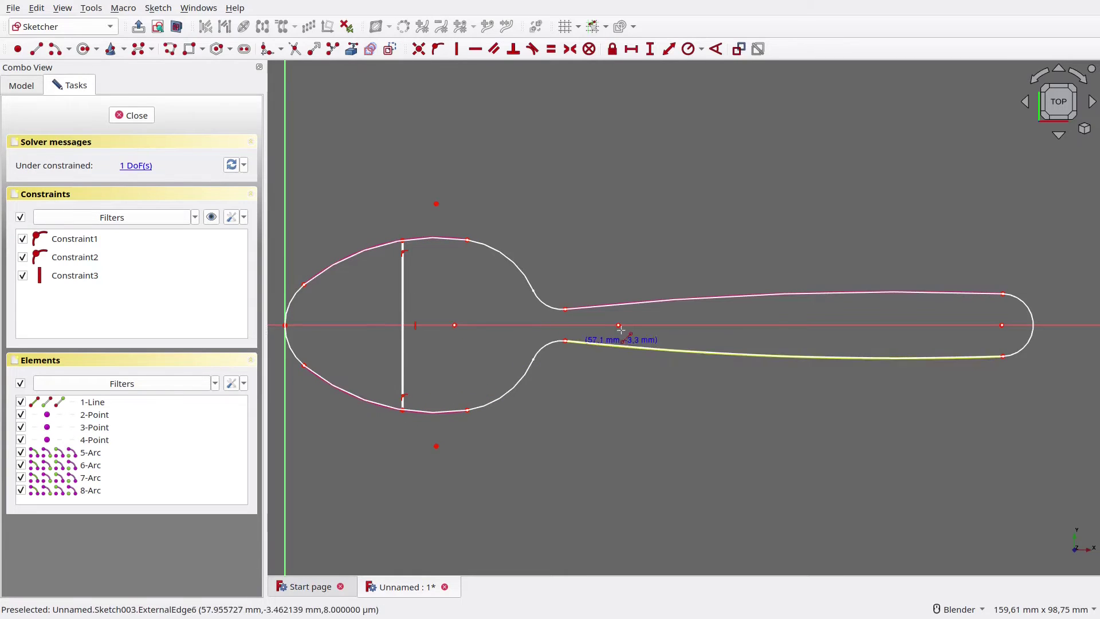
pyautogui.click(714, 297)
pyautogui.click(714, 354)
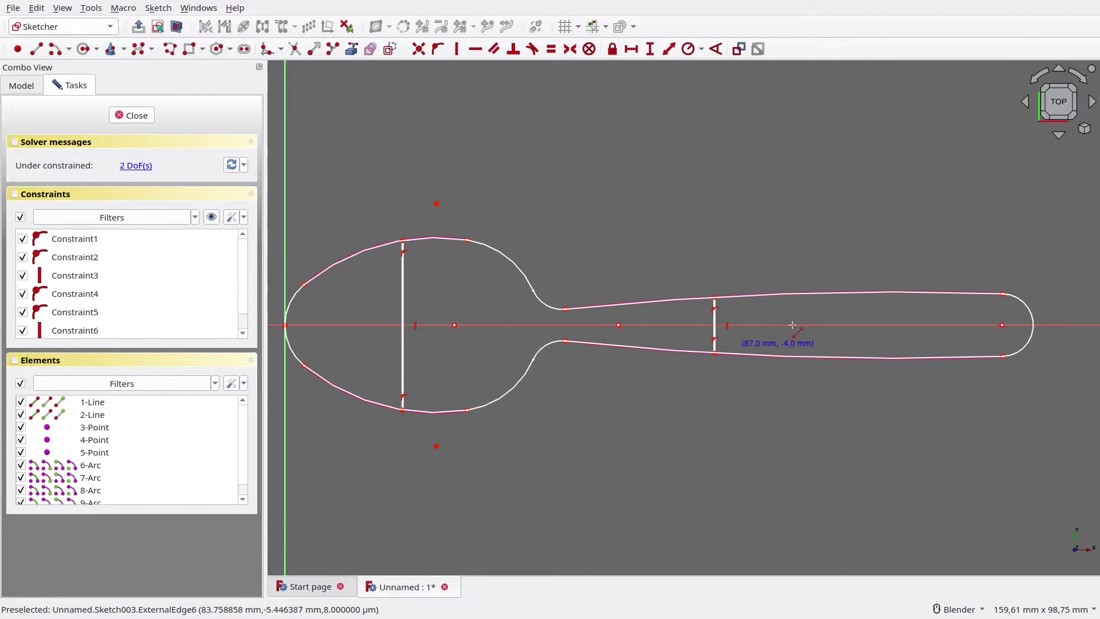
pyautogui.click(889, 293)
pyautogui.click(888, 357)
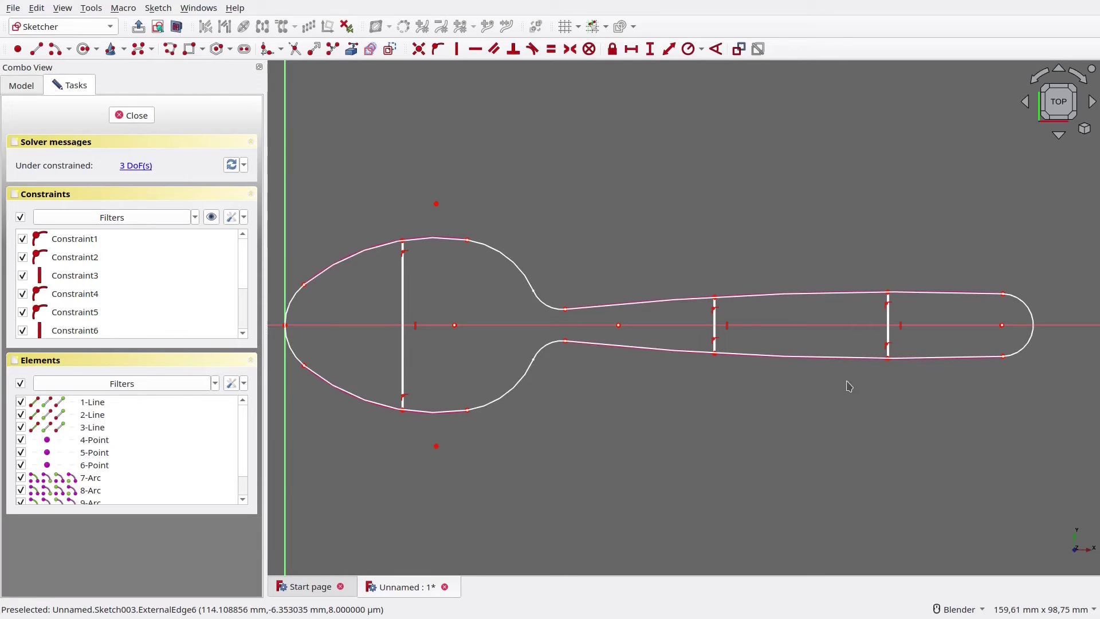
# Constrain the three vertical width lines onto the three linked section-position points and close the sketch
pyautogui.click(404, 346)
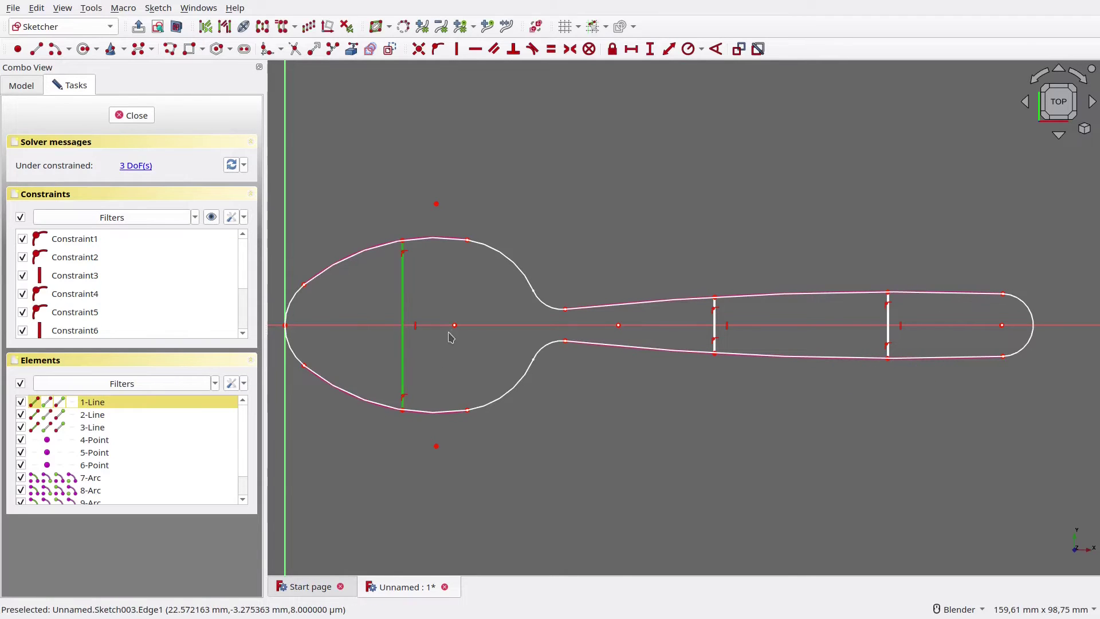
pyautogui.click(454, 326)
pyautogui.press('o')
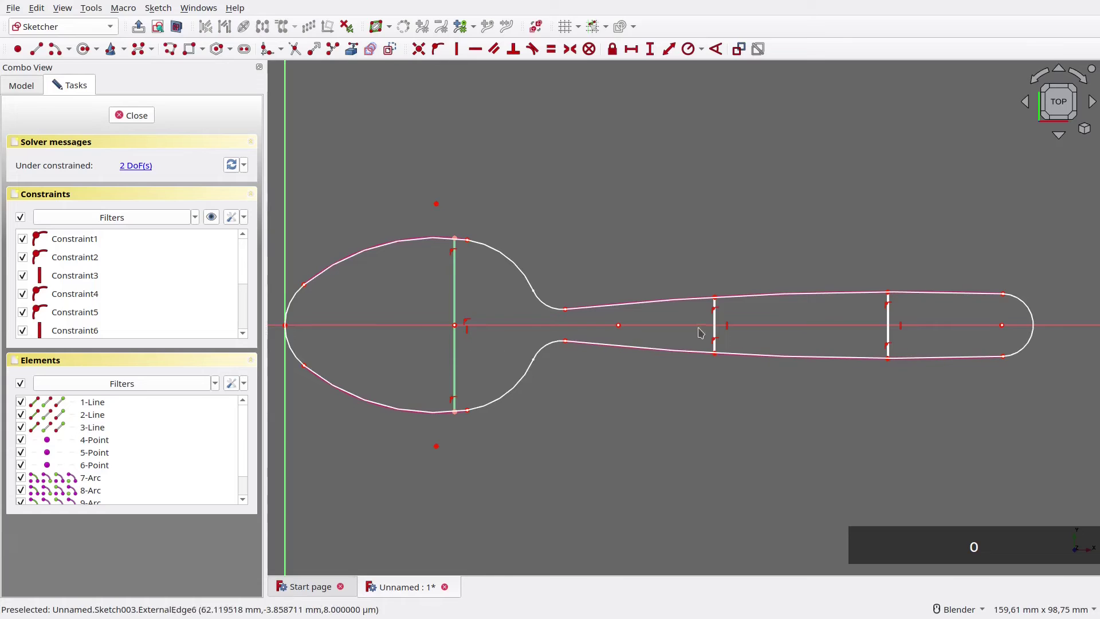
pyautogui.click(717, 338)
pyautogui.click(618, 326)
pyautogui.press('o')
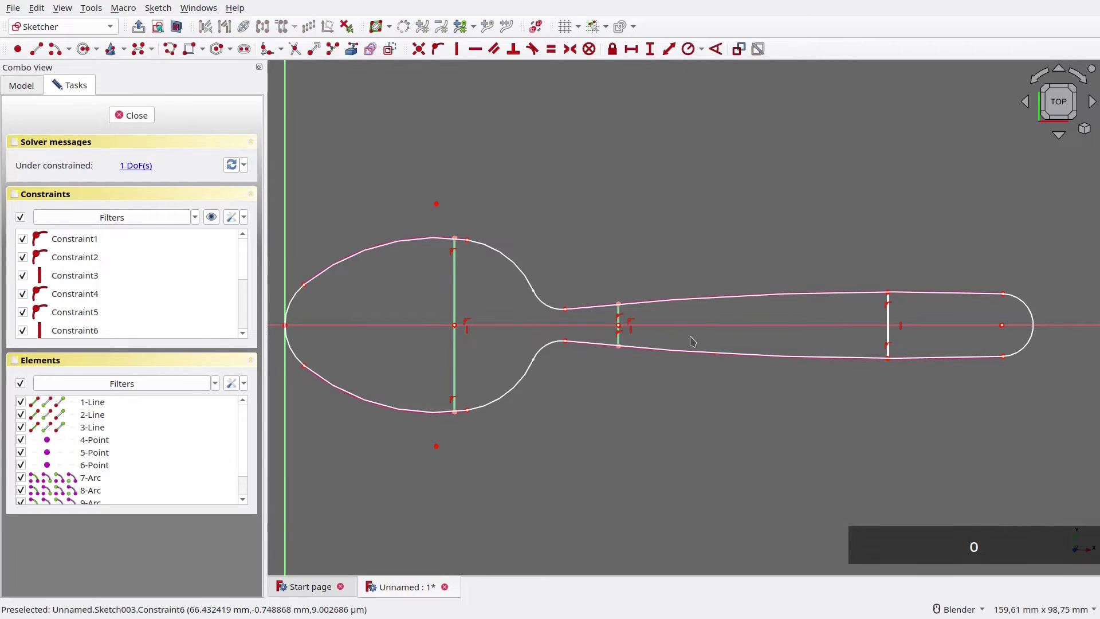
pyautogui.click(888, 338)
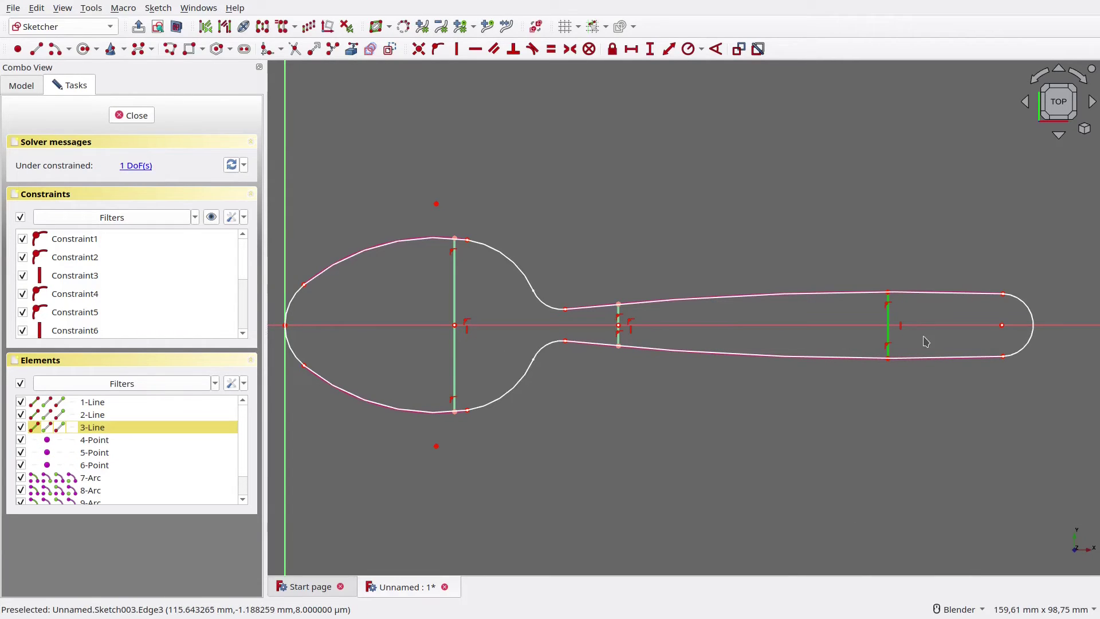
pyautogui.click(1002, 326)
pyautogui.press('o')
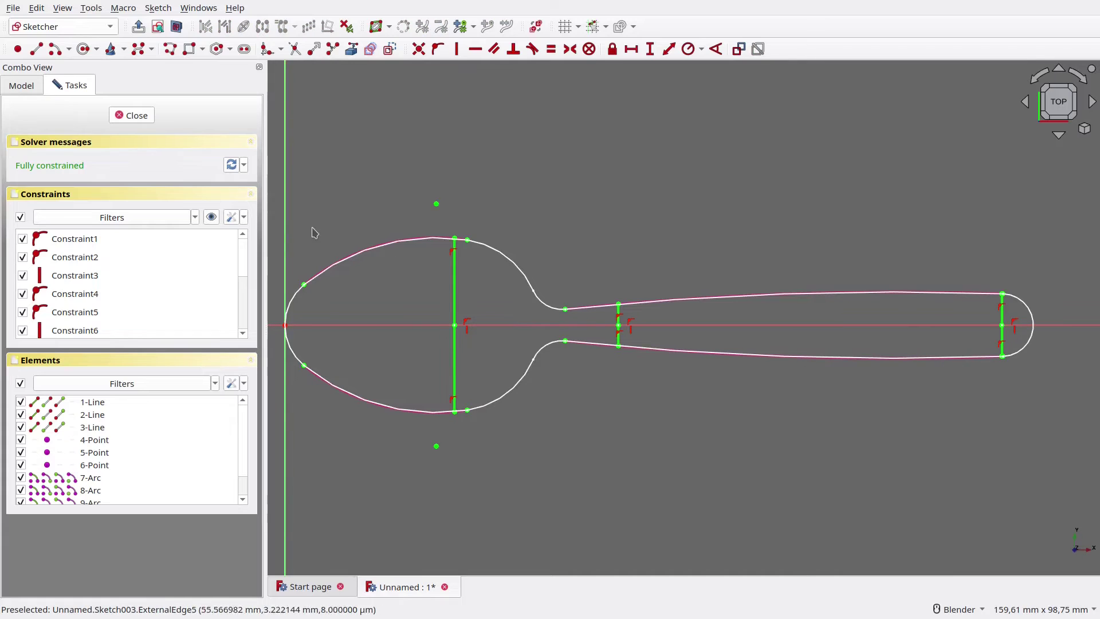
pyautogui.click(144, 118)
# Rename the new width sketch as section-width
pyautogui.moveTo(380, 254)
pyautogui.mouseDown(button='middle')
pyautogui.moveTo(489, 307)
pyautogui.moveTo(522, 301)
pyautogui.mouseUp(button='middle')
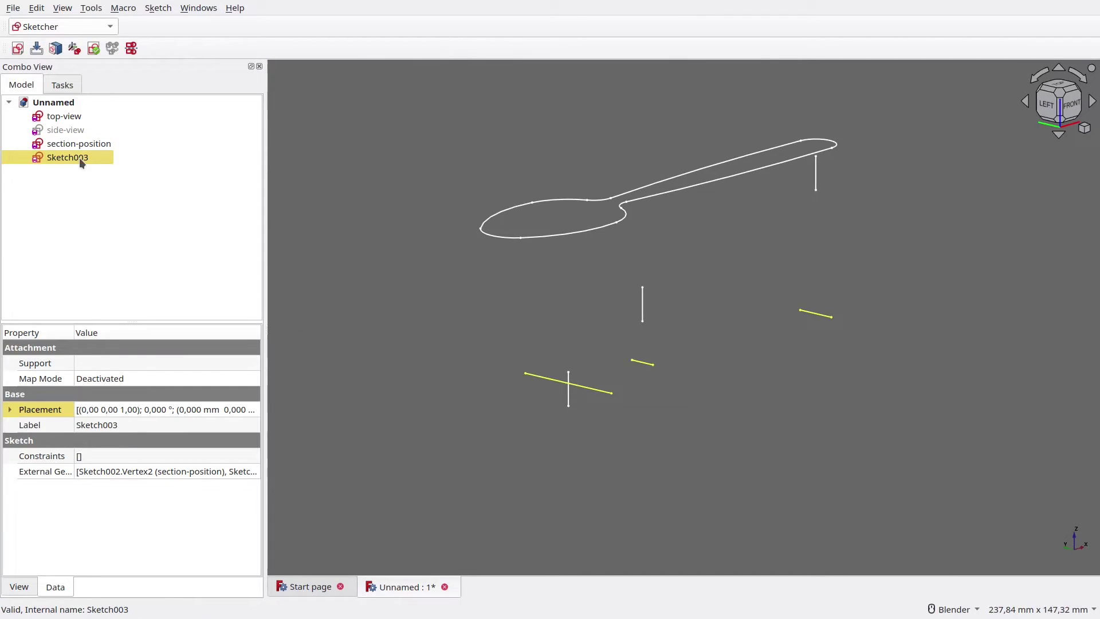
pyautogui.press('F2')
pyautogui.write('section-wi')
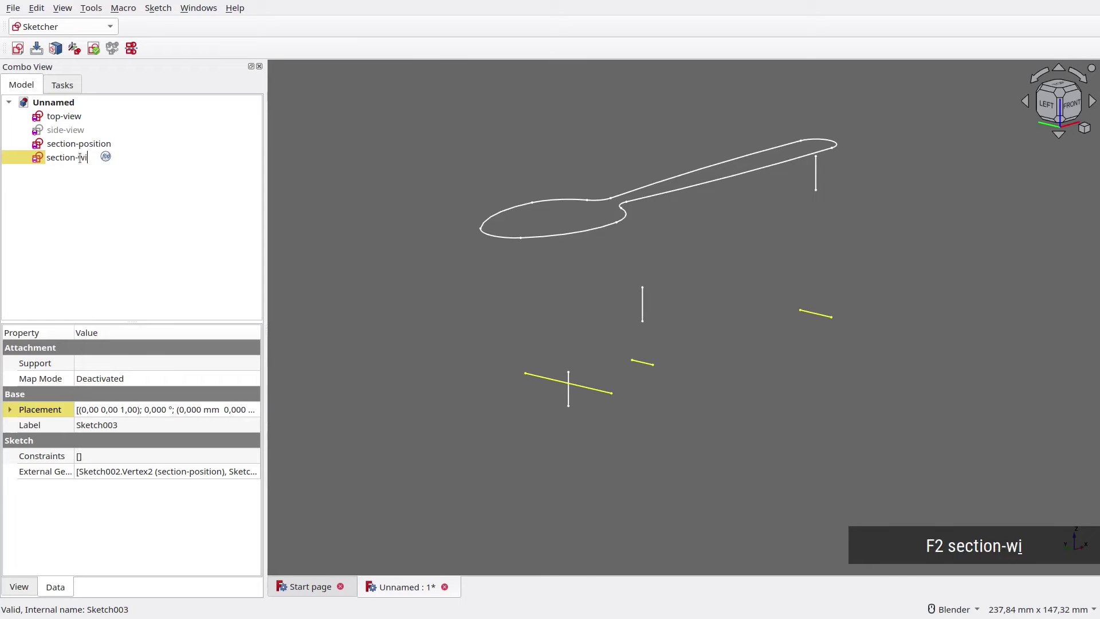
pyautogui.write('dth')
pyautogui.press('Return')
pyautogui.click(389, 262)
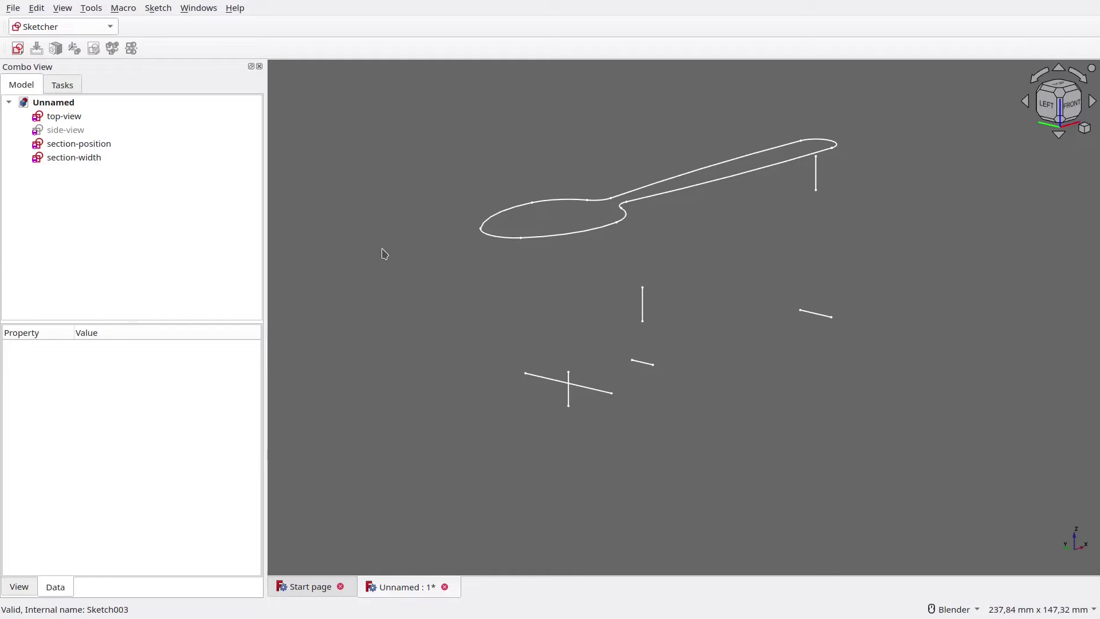
# Hide the top-view sketch
pyautogui.click(77, 119)
pyautogui.press('space')
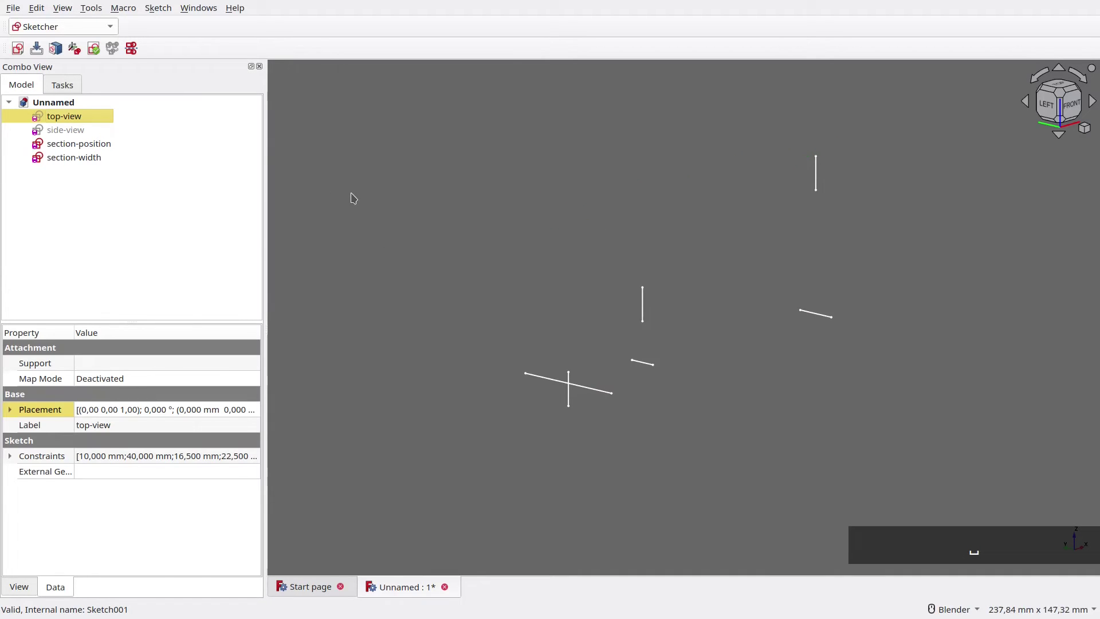
pyautogui.click(394, 219)
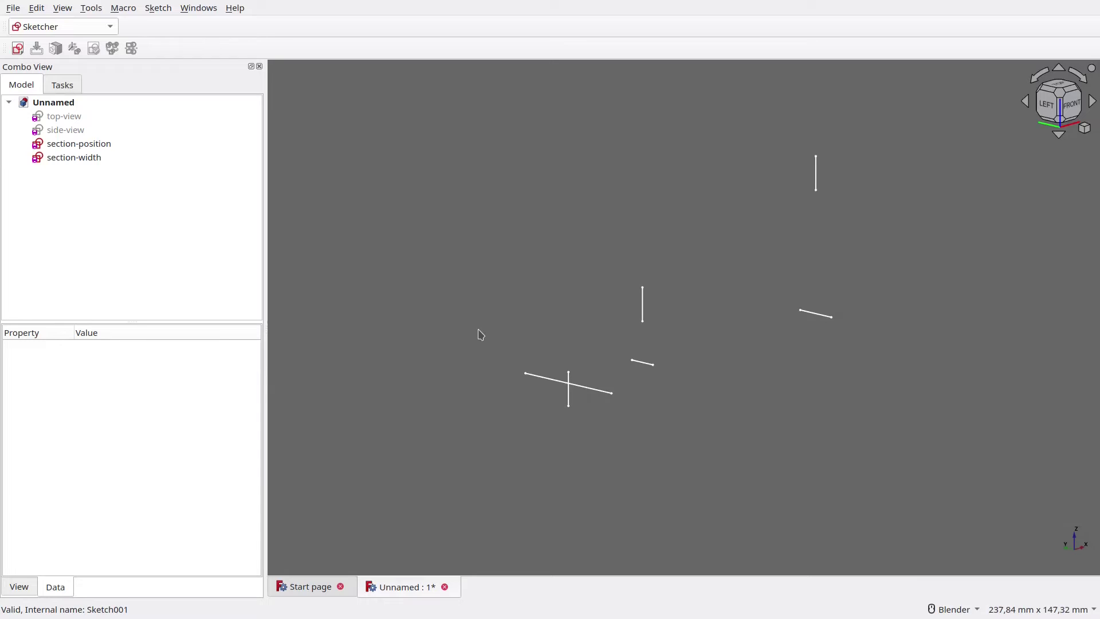
# Create an empty sketch attached with Align O-X-Y to the lower endpoint and vertical line of the section-position sketch at the bowl
pyautogui.click(569, 406)
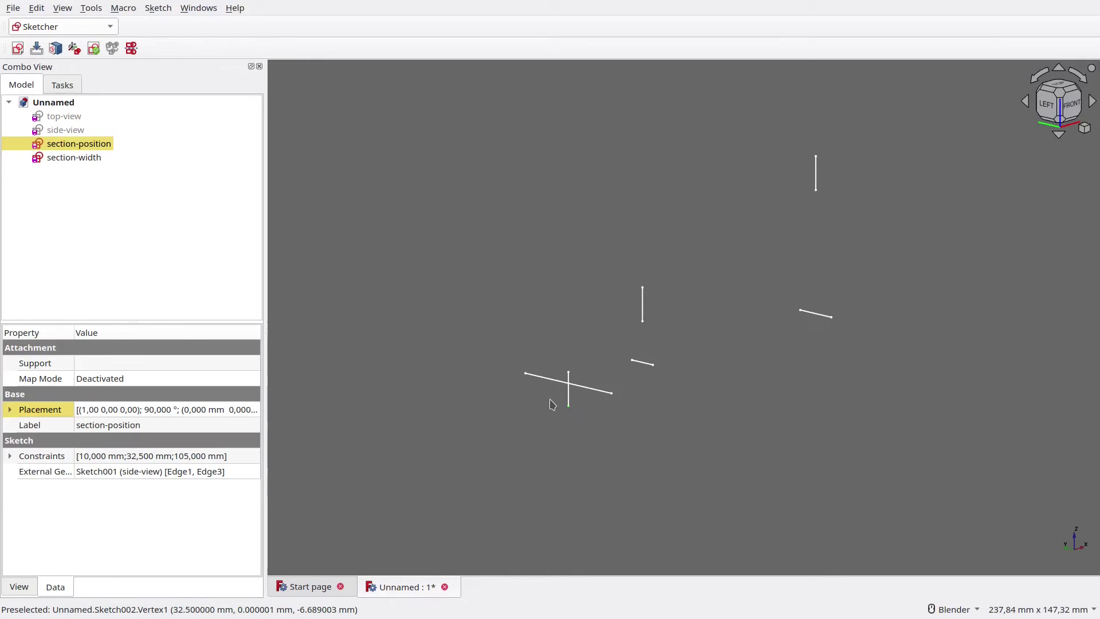
pyautogui.click(568, 395)
pyautogui.scroll(3, 549, 402)
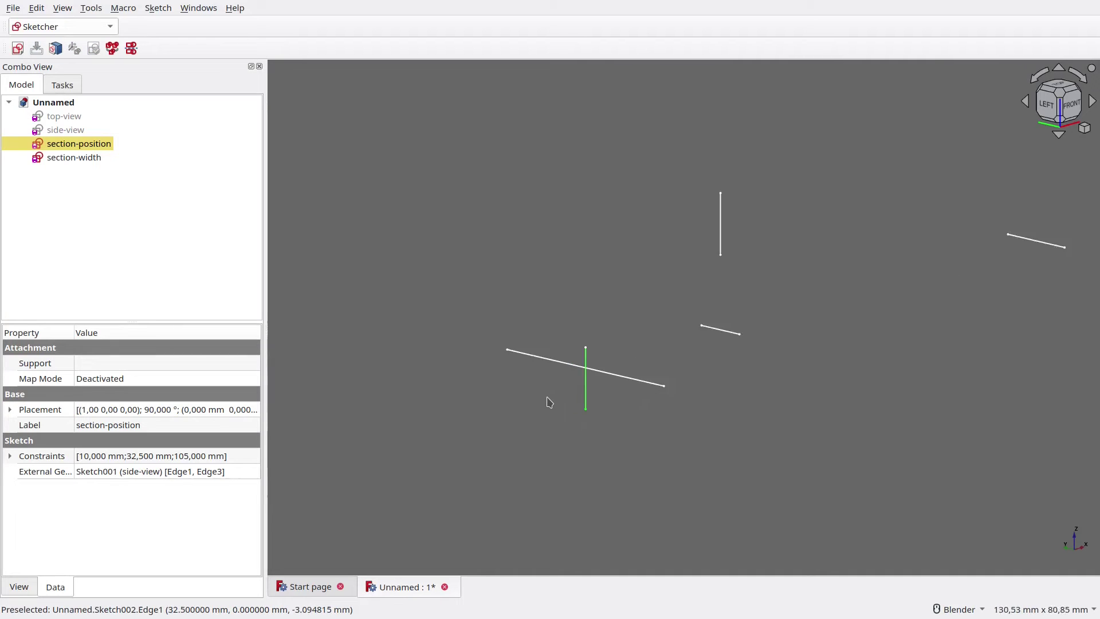
pyautogui.scroll(2, 549, 402)
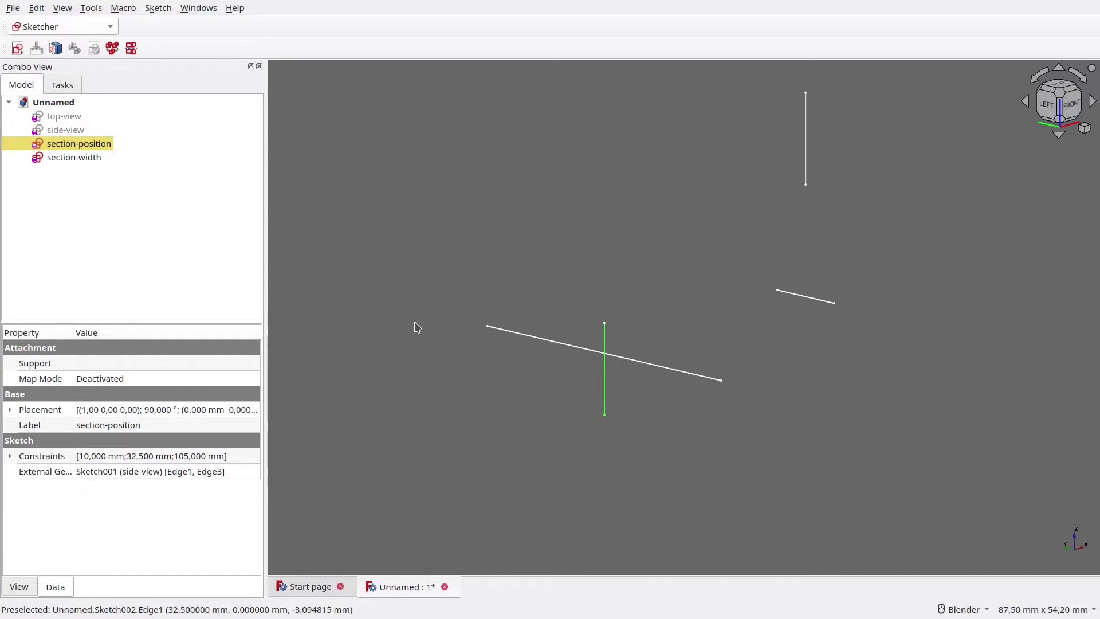
pyautogui.click(17, 48)
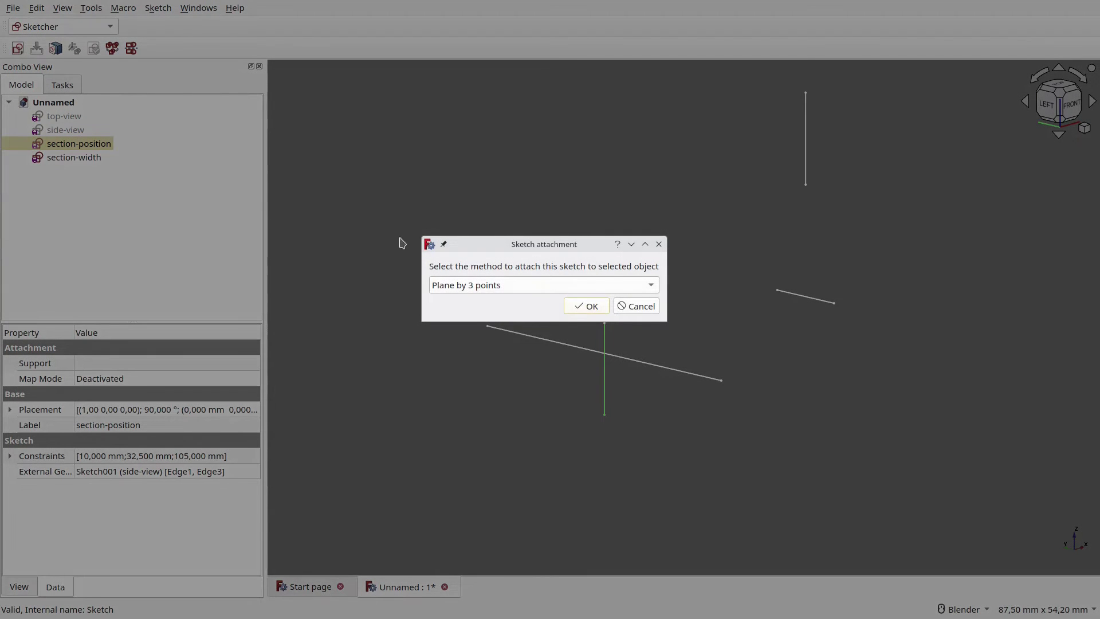
pyautogui.click(481, 286)
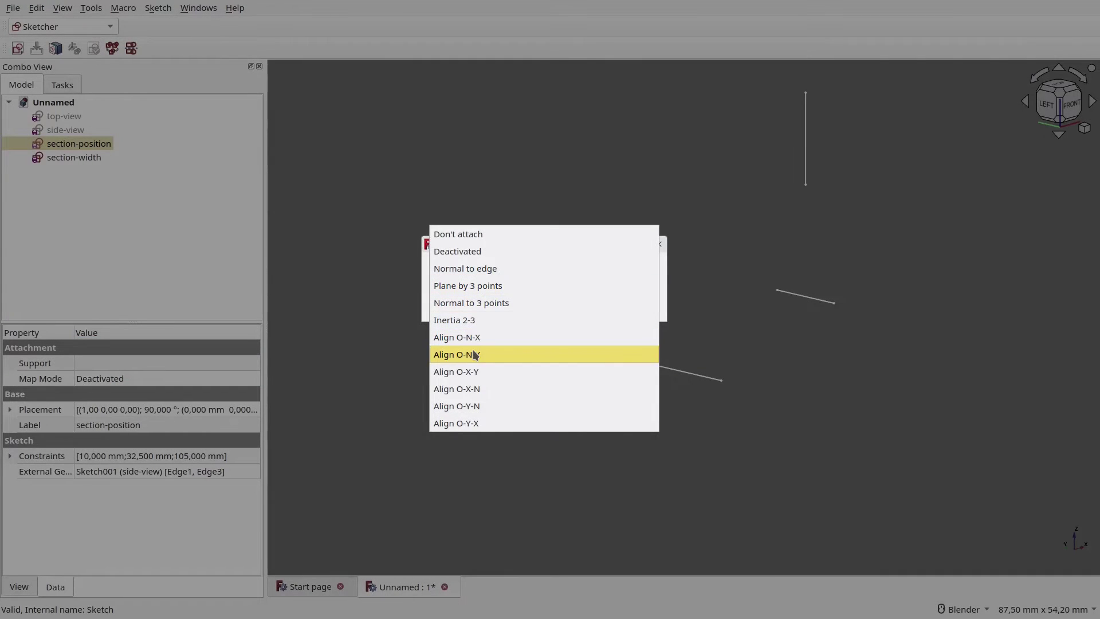
pyautogui.click(489, 371)
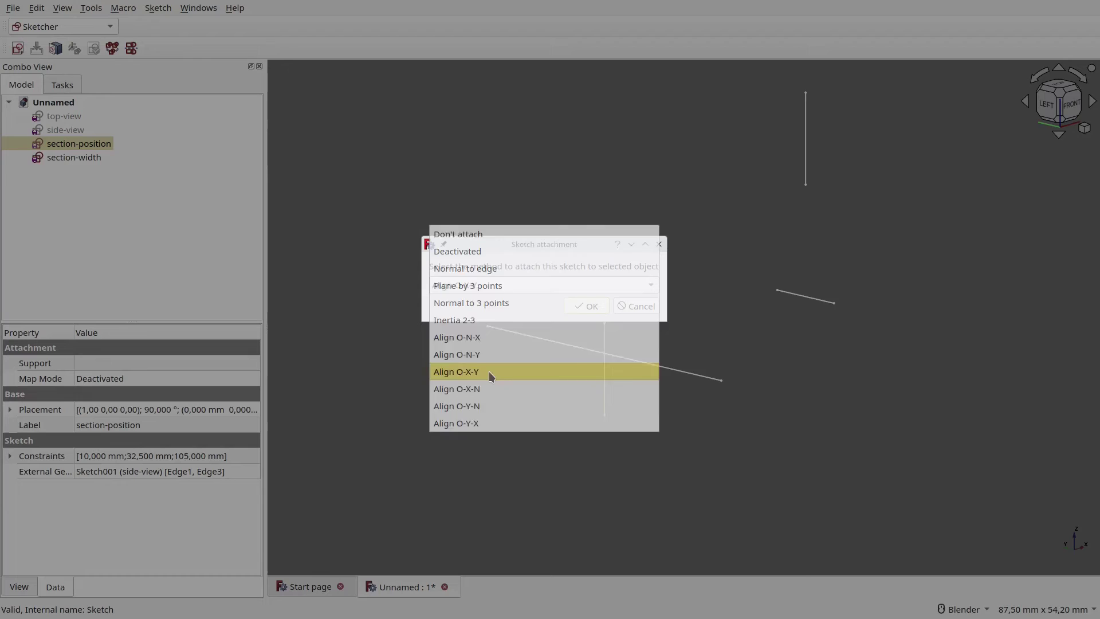
pyautogui.click(585, 307)
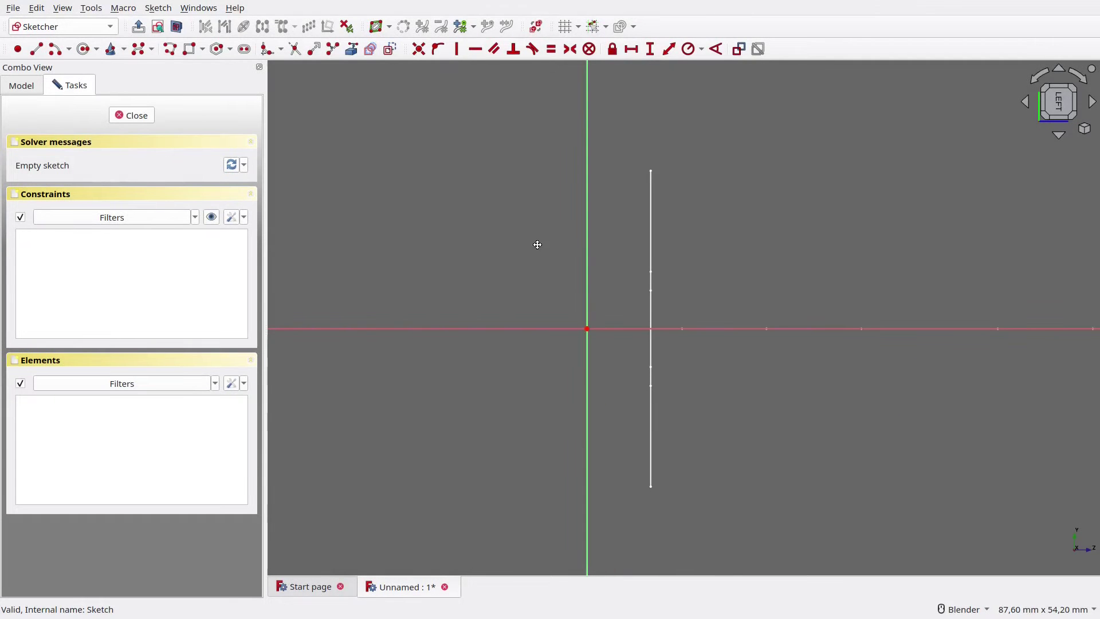
pyautogui.moveTo(438, 247)
pyautogui.mouseDown(button='middle')
pyautogui.moveTo(441, 282)
pyautogui.moveTo(486, 282)
pyautogui.moveTo(476, 189)
pyautogui.moveTo(478, 224)
pyautogui.mouseUp(button='middle')
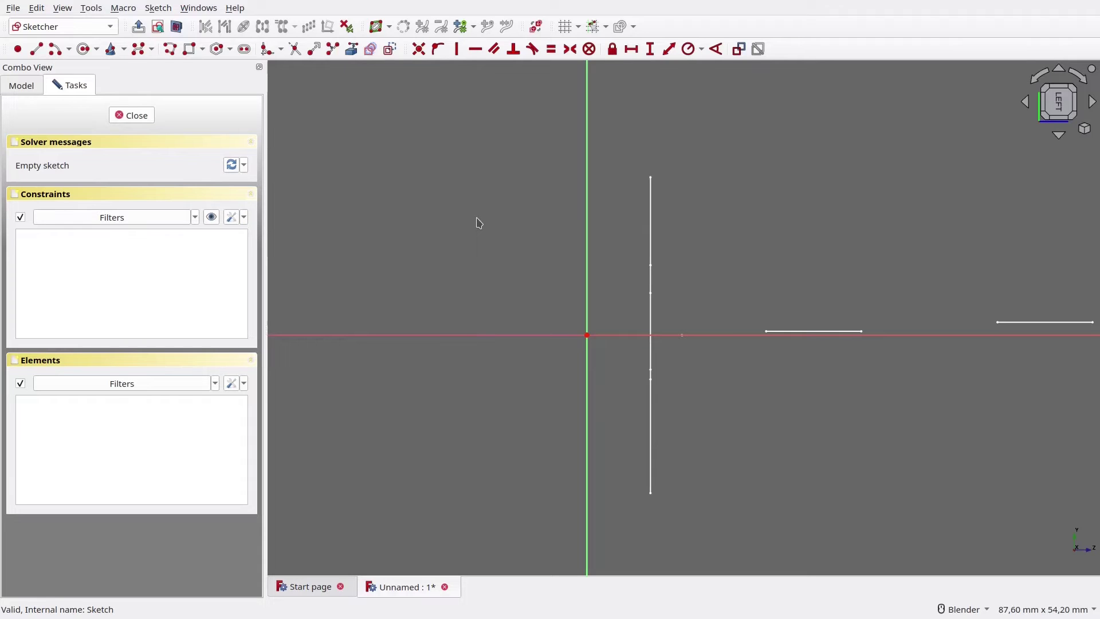
pyautogui.click(133, 115)
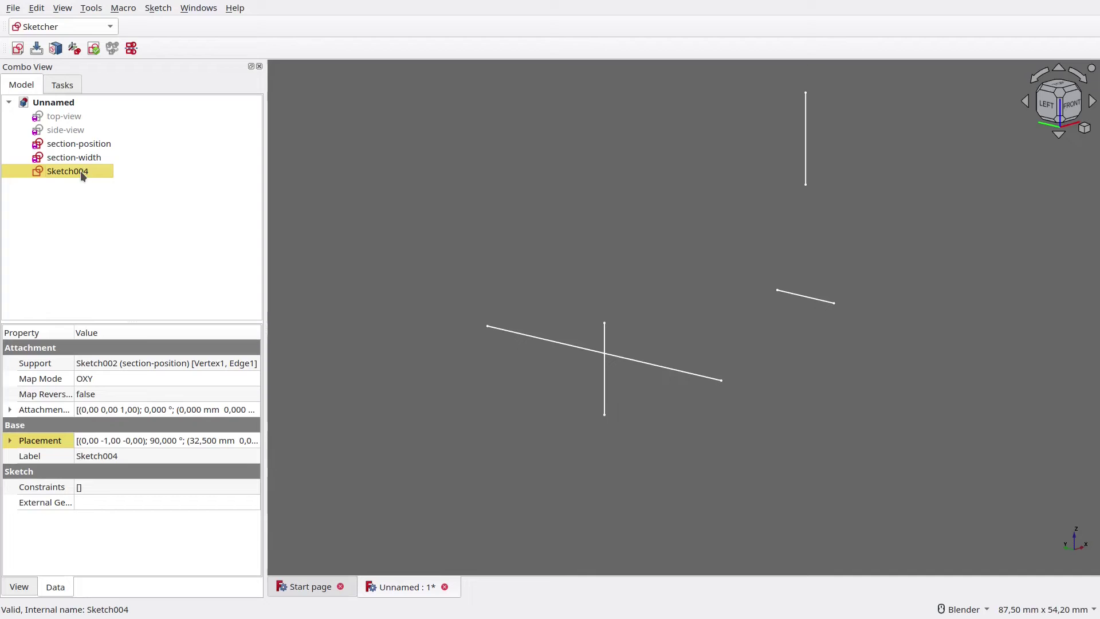
# Rename the new attached sketch as section-a
pyautogui.press('F2')
pyautogui.write('section-a')
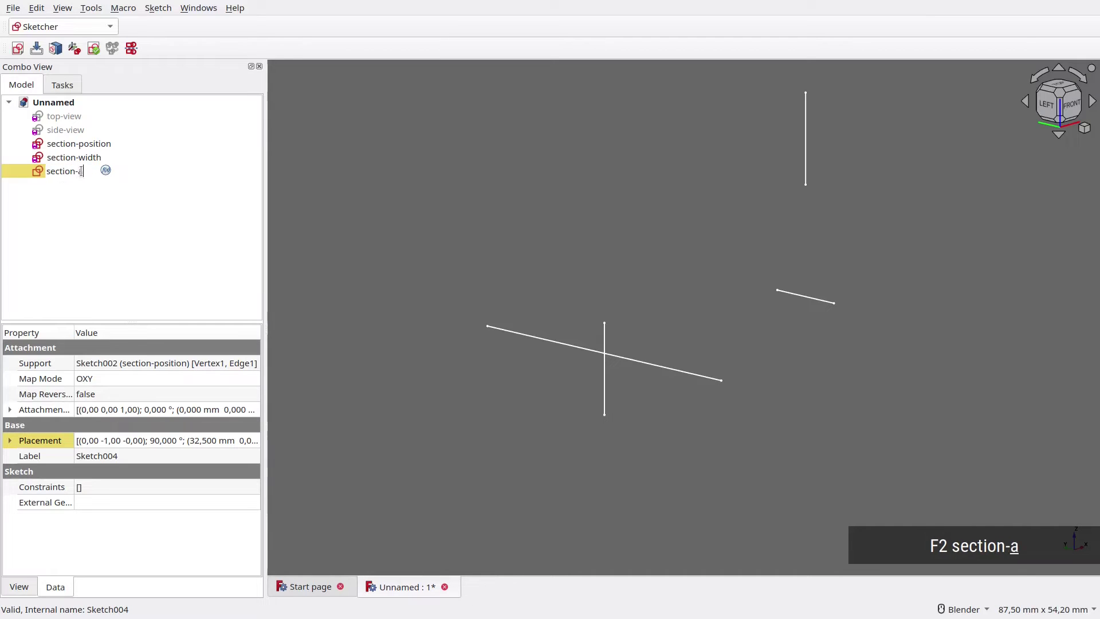
pyautogui.press('Return')
# Set the section-a sketch's attachment offset around the z-axis to -90°
pyautogui.click(236, 379)
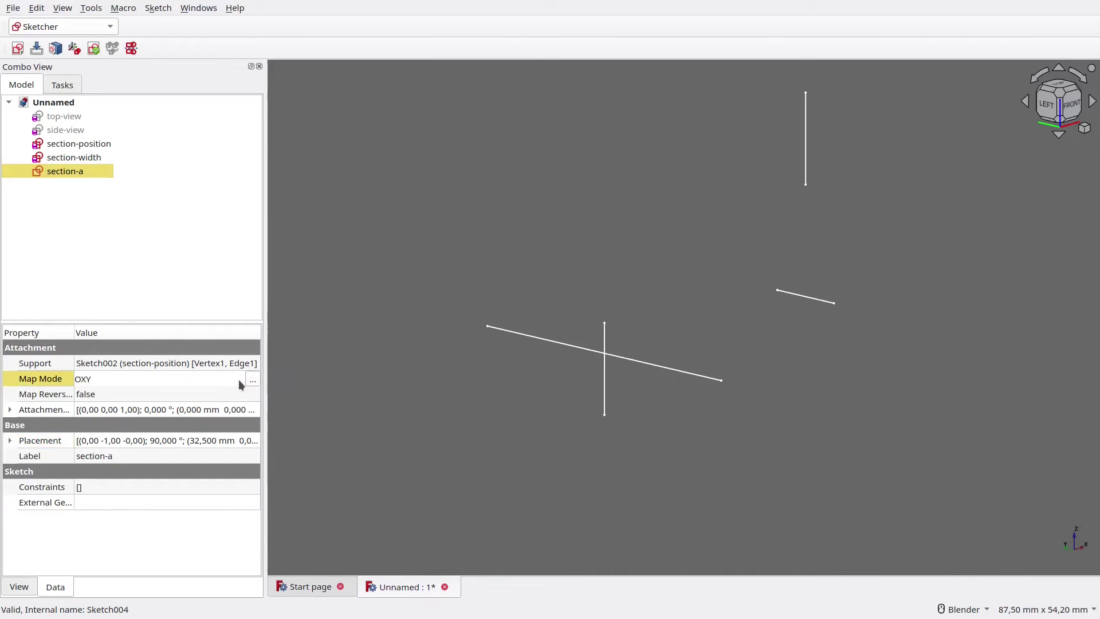
pyautogui.click(247, 379)
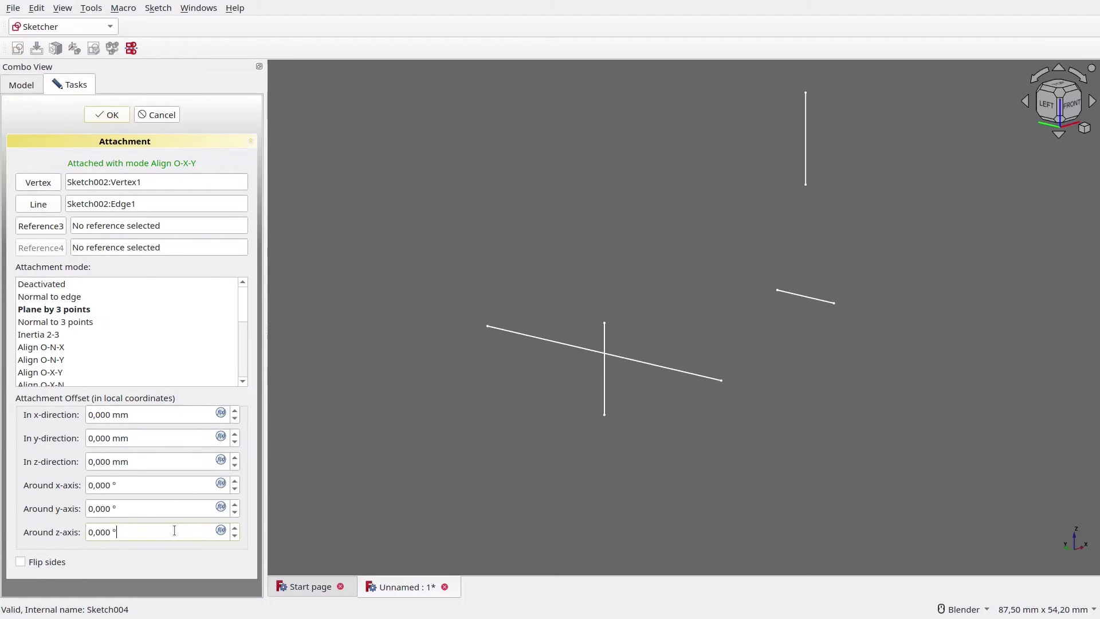
pyautogui.tripleClick(174, 531)
pyautogui.write('-90')
pyautogui.press('Return')
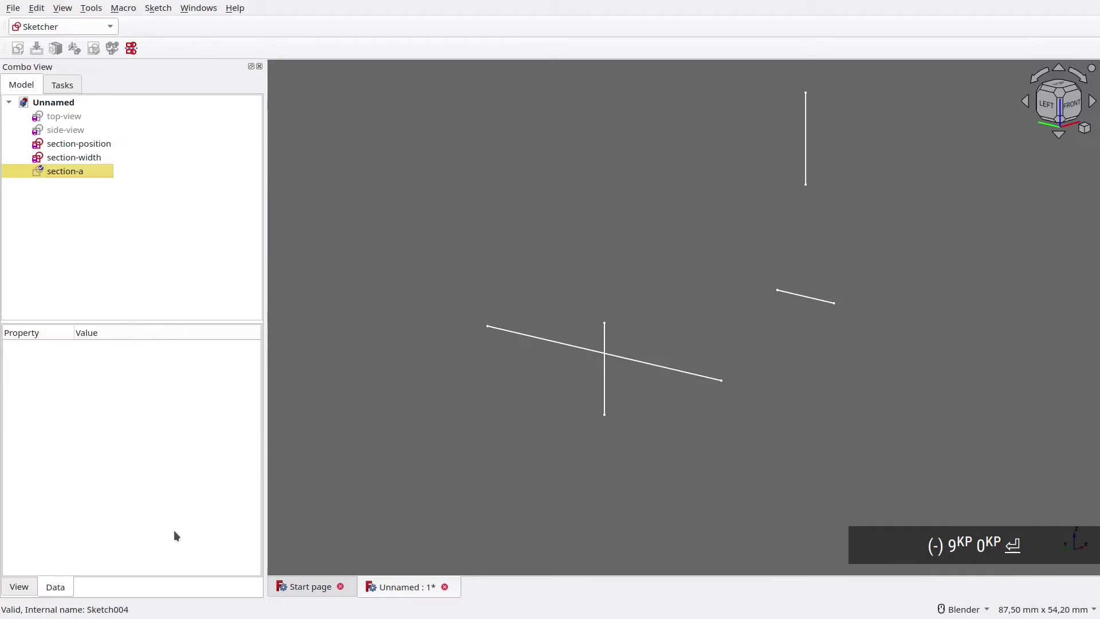
# Reopen section-a for editing and link the bowl's width line as external geometry
pyautogui.doubleClick(68, 173)
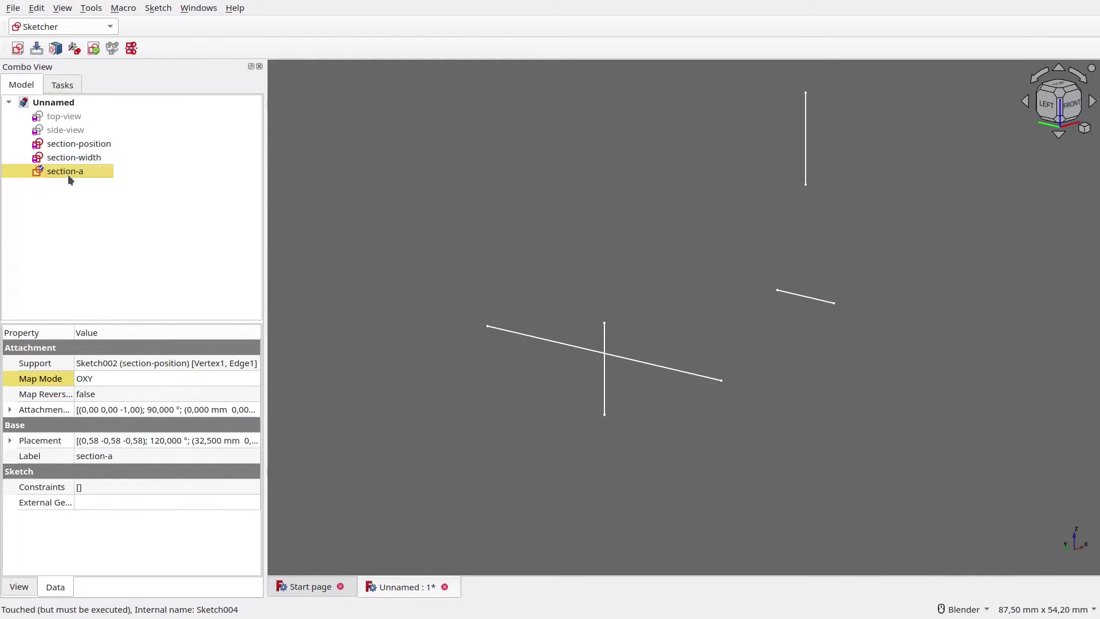
pyautogui.moveTo(360, 245)
pyautogui.mouseDown(button='middle')
pyautogui.moveTo(385, 280)
pyautogui.moveTo(501, 304)
pyautogui.moveTo(195, 334)
pyautogui.mouseUp(button='middle')
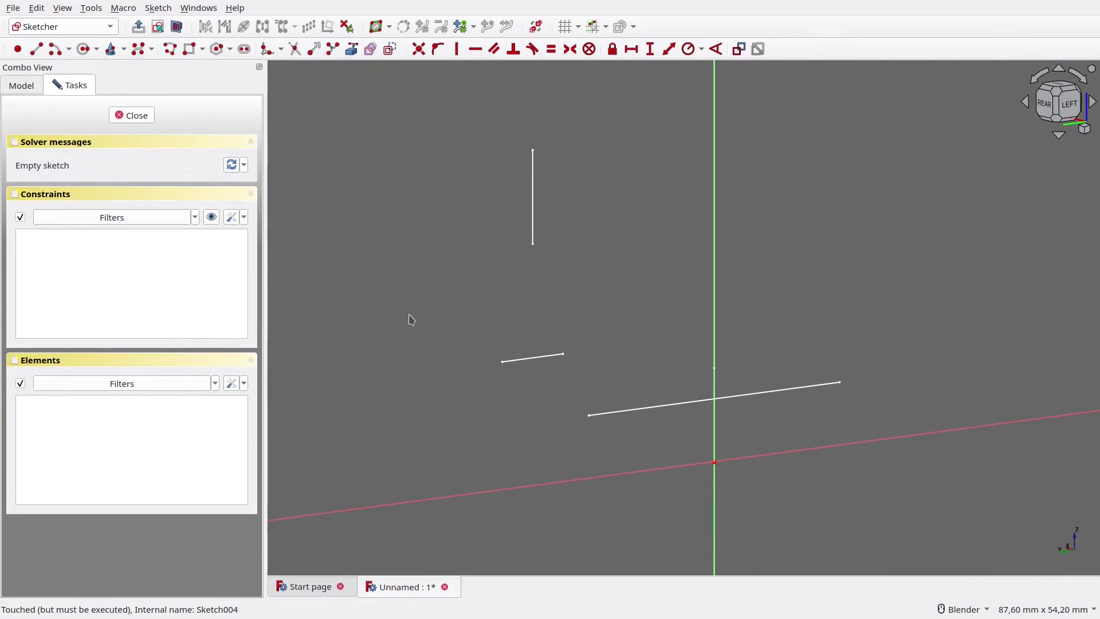
pyautogui.click(1061, 113)
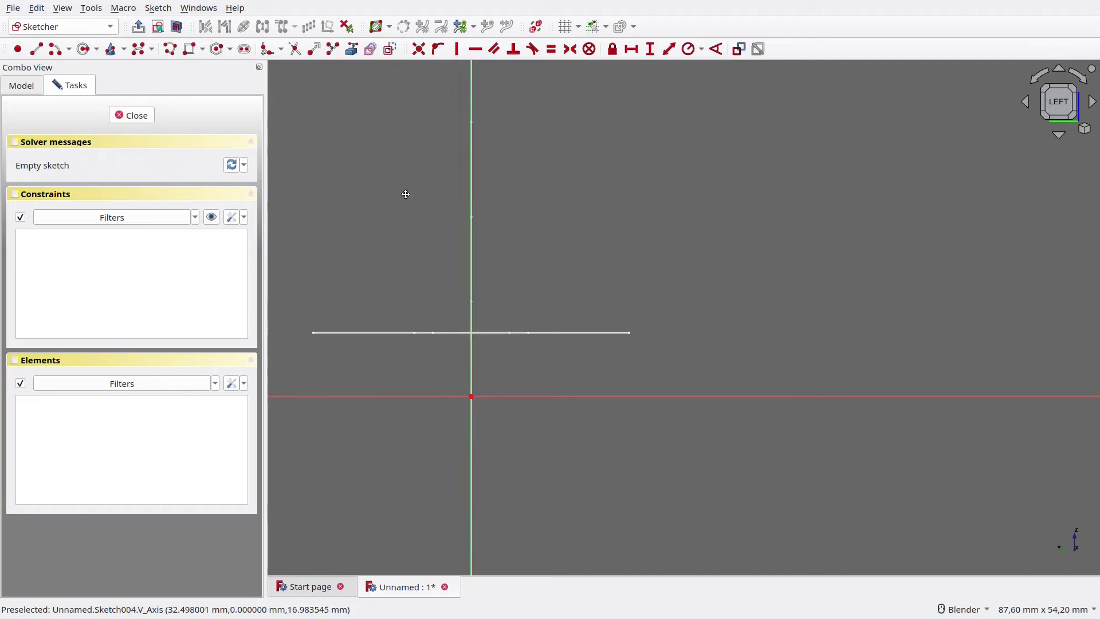
pyautogui.click(351, 48)
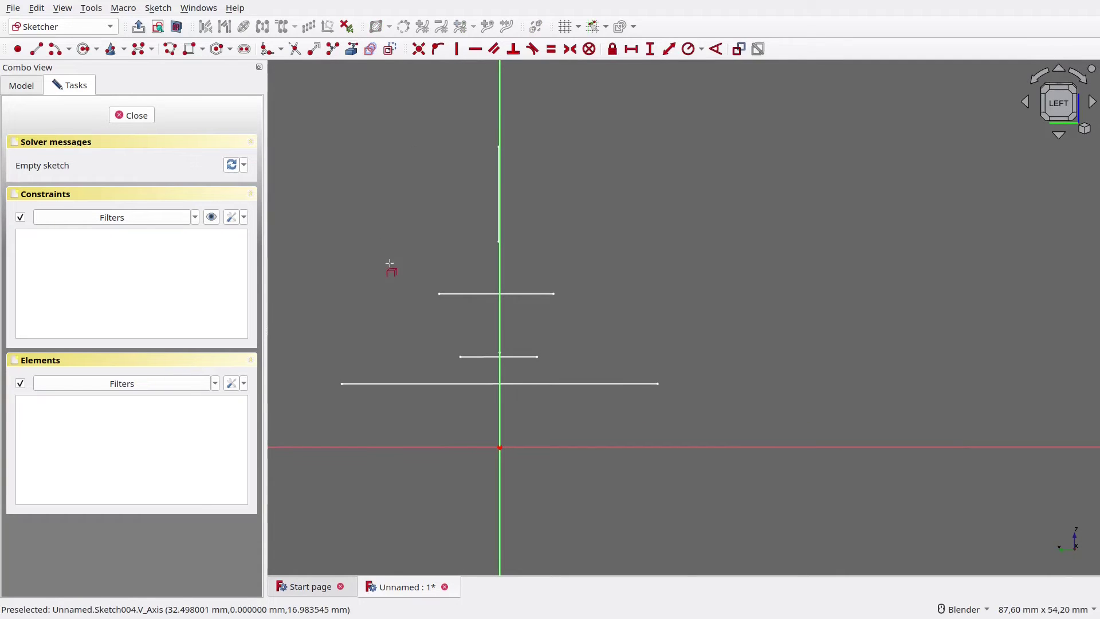
pyautogui.click(397, 383)
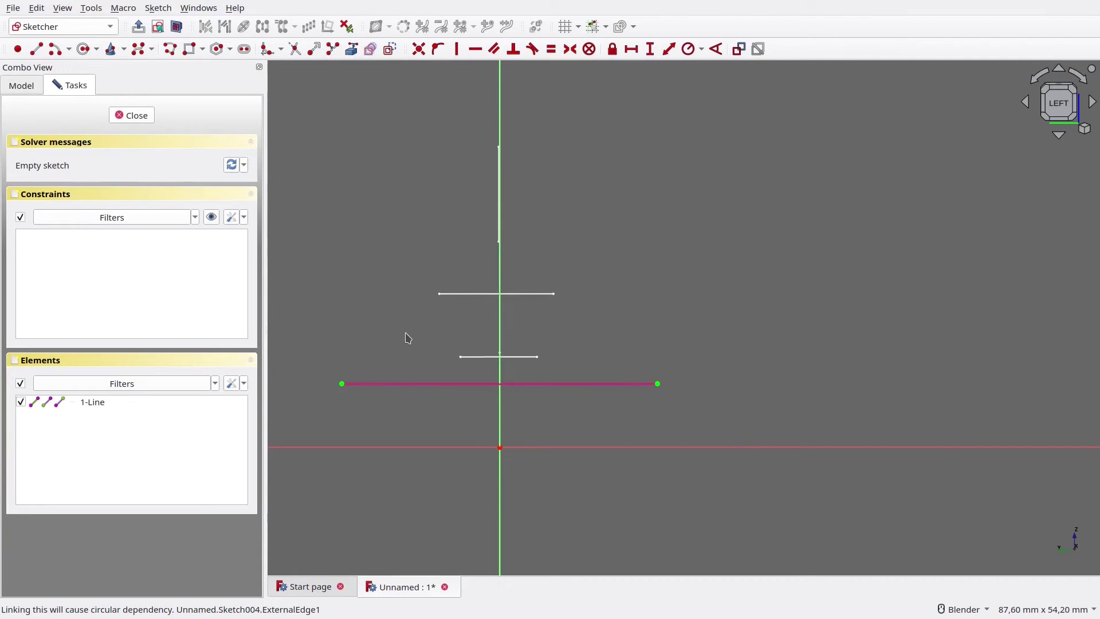
# Draw an upward-opening arc with a radius of about 18.8 mm, centred on the vertical axis above the linked width line
pyautogui.click(1043, 108)
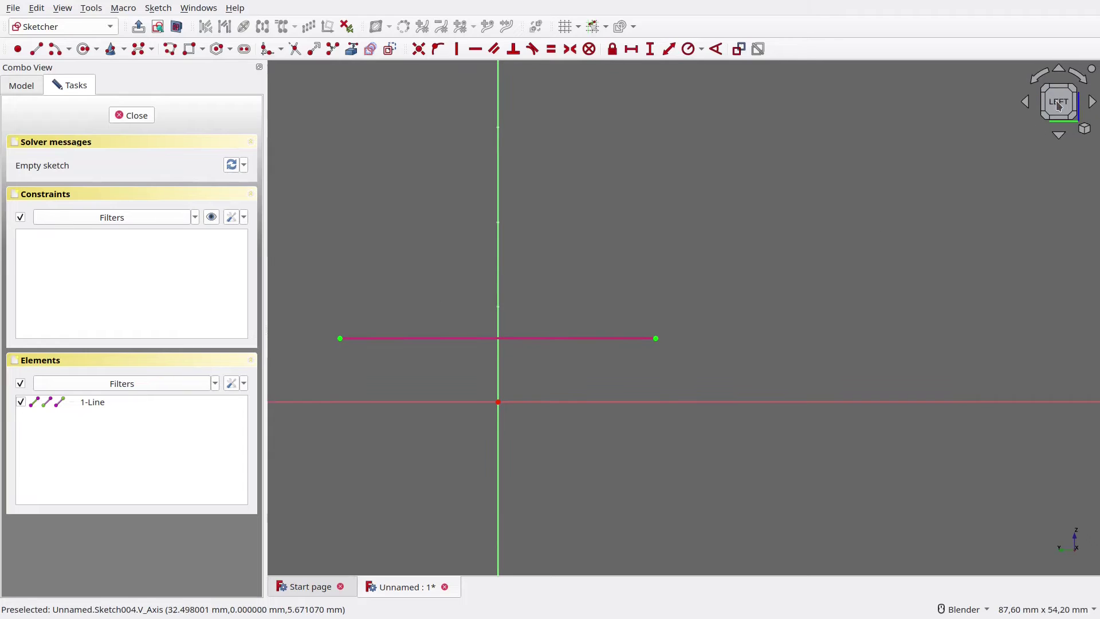
pyautogui.click(58, 52)
pyautogui.click(499, 217)
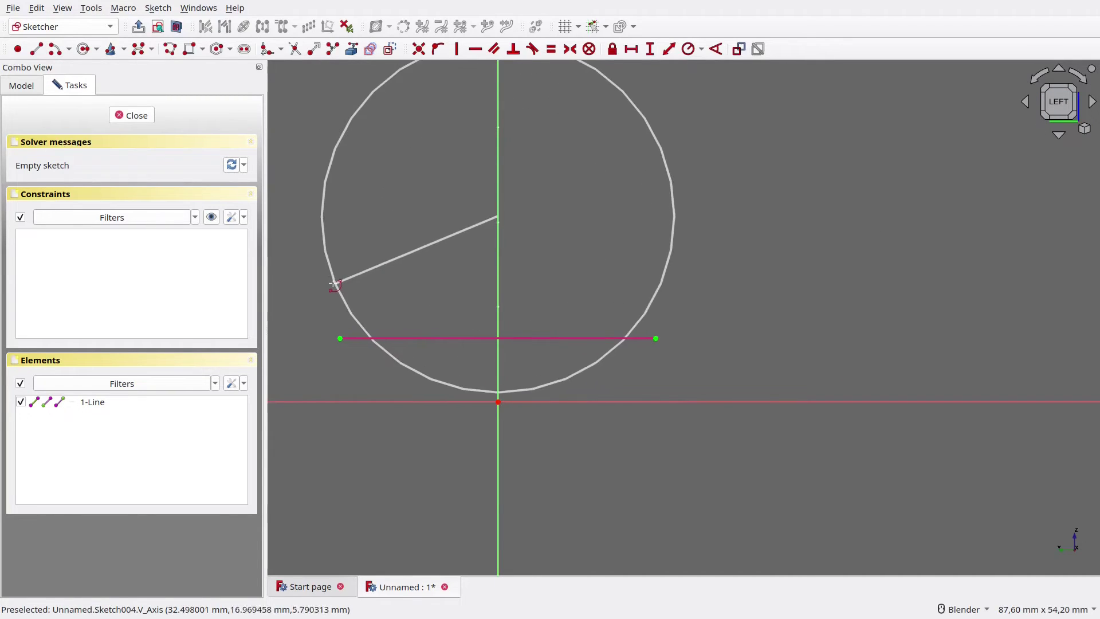
pyautogui.click(333, 284)
pyautogui.click(700, 288)
pyautogui.rightClick(693, 263)
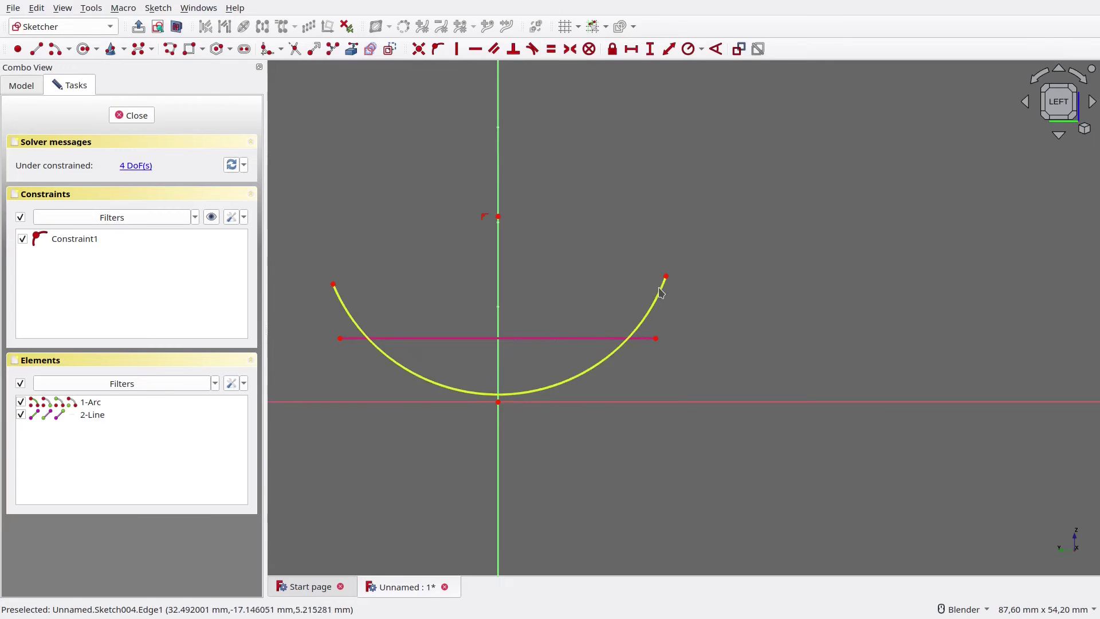
# Constrain the arc's radius to 30 mm
pyautogui.click(660, 292)
pyautogui.write('r')
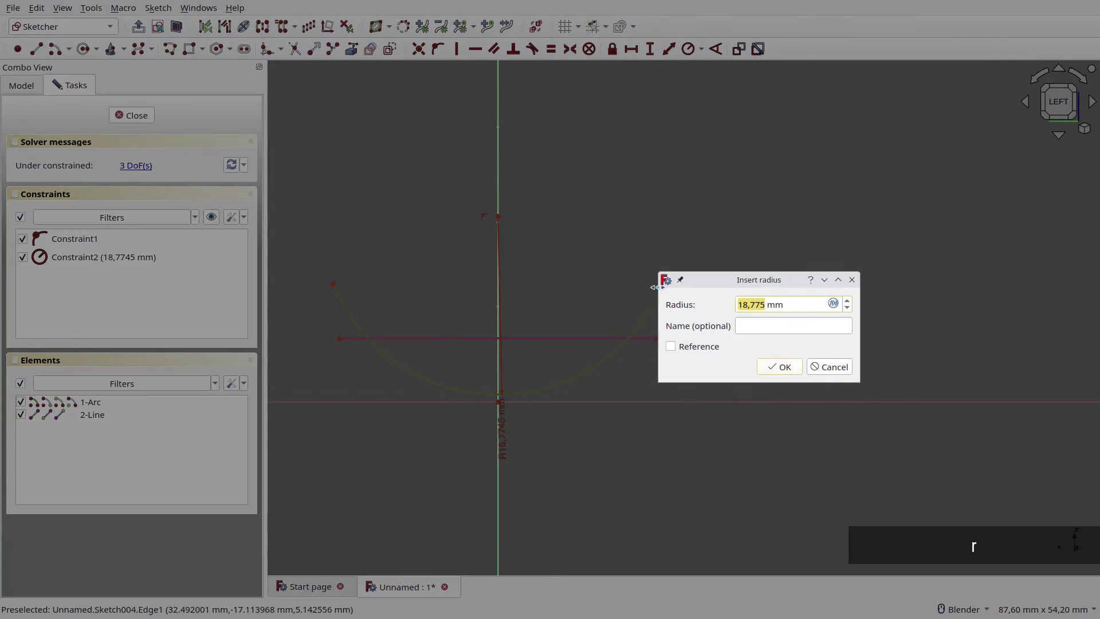
pyautogui.write('30')
pyautogui.press('Return')
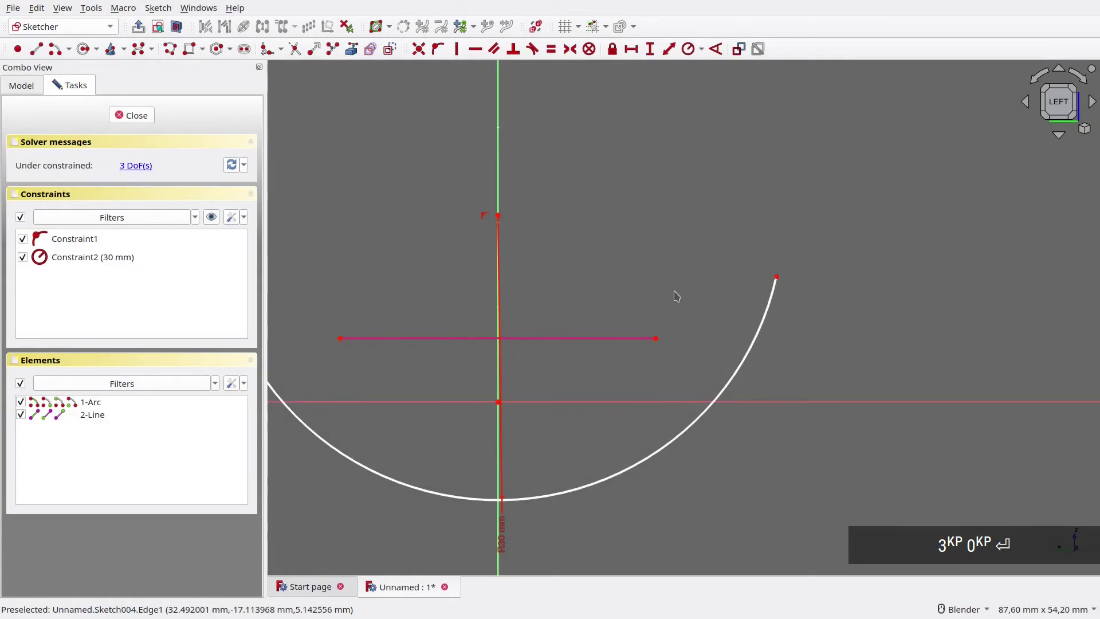
# Constrain the arc to pass through the sketch origin
pyautogui.scroll(-3, 676, 296)
pyautogui.click(633, 400)
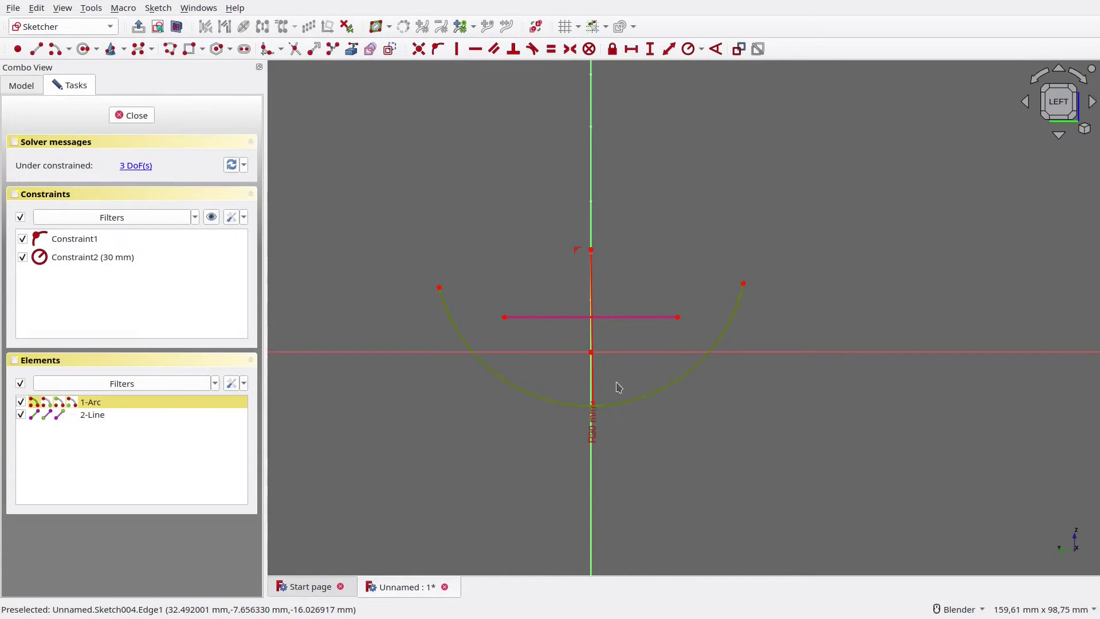
pyautogui.click(591, 353)
pyautogui.press('o')
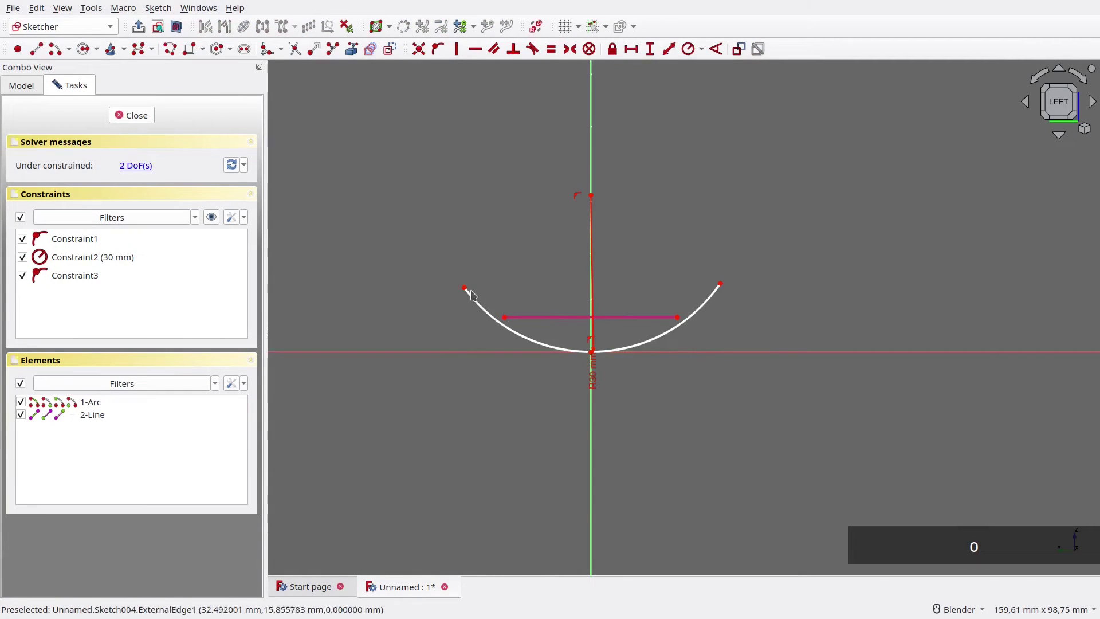
# Constrain the two endpoints of the section-a arc to be horizontally level with each other
pyautogui.scroll(3, 469, 294)
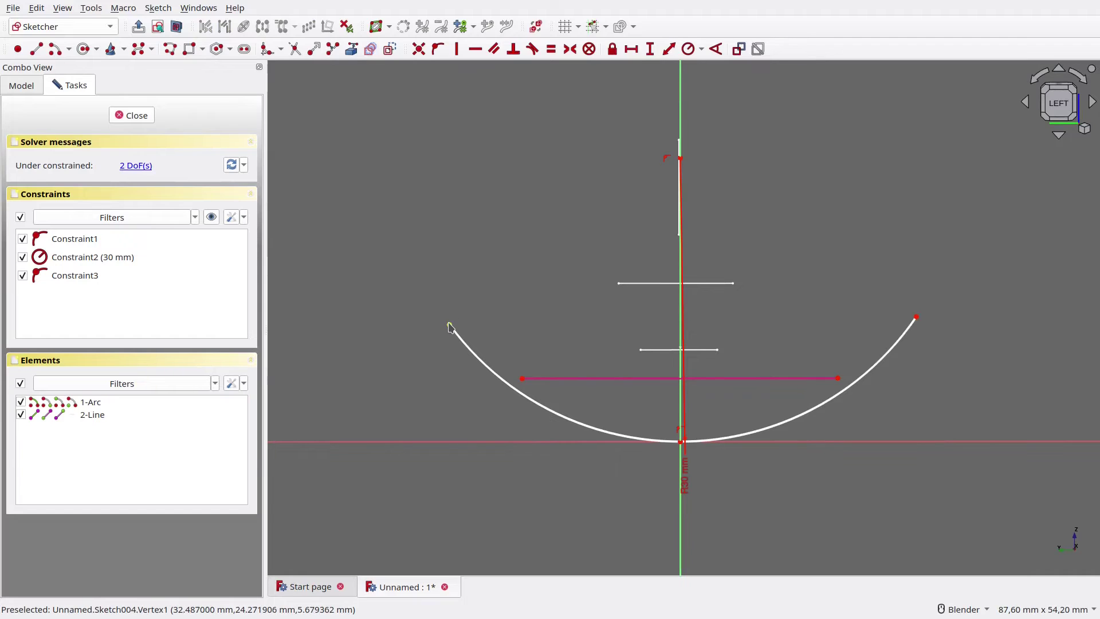
pyautogui.click(450, 326)
pyautogui.click(915, 318)
pyautogui.press('h')
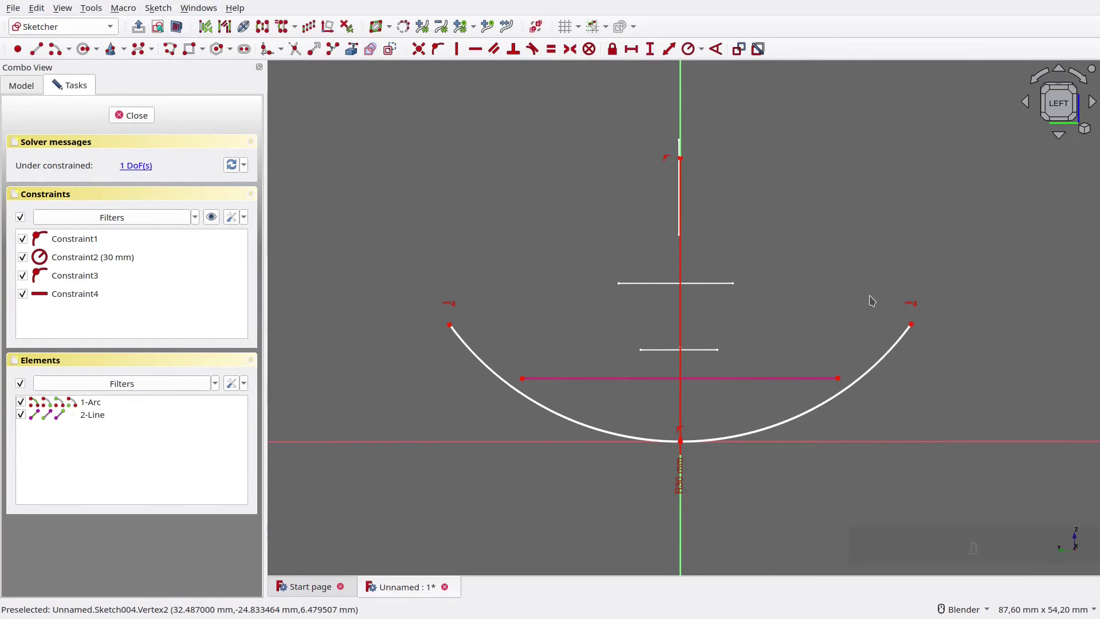
# Shorten the arc and constrain its endpoint vertically to the end of the linked width line, then finish editing section-a
pyautogui.click(1059, 103)
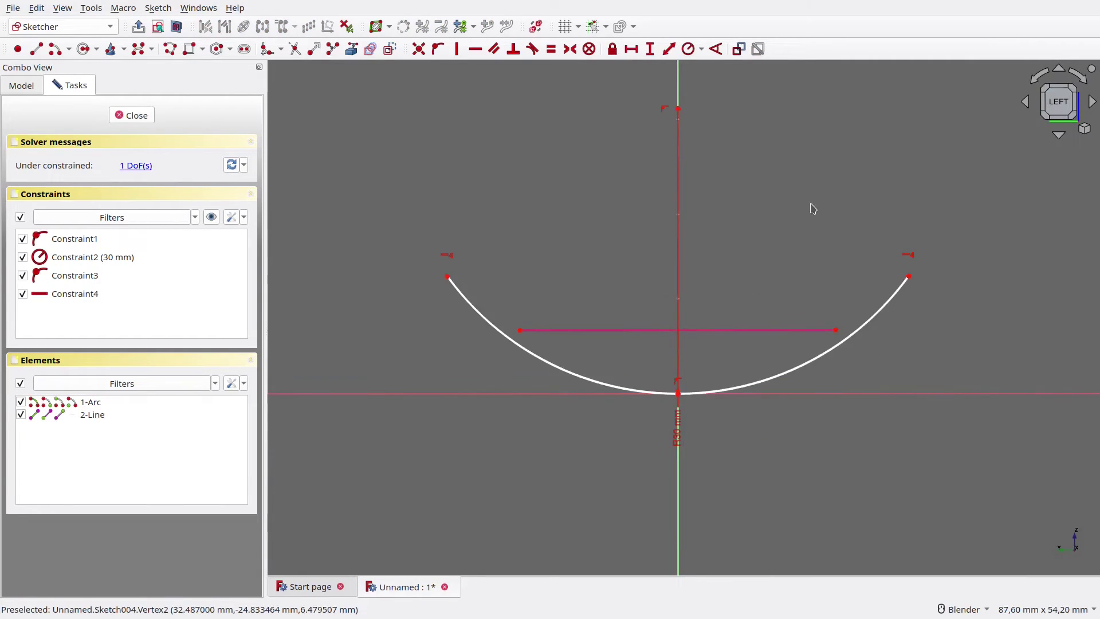
pyautogui.moveTo(447, 280); pyautogui.dragTo(525, 351)
pyautogui.click(526, 351)
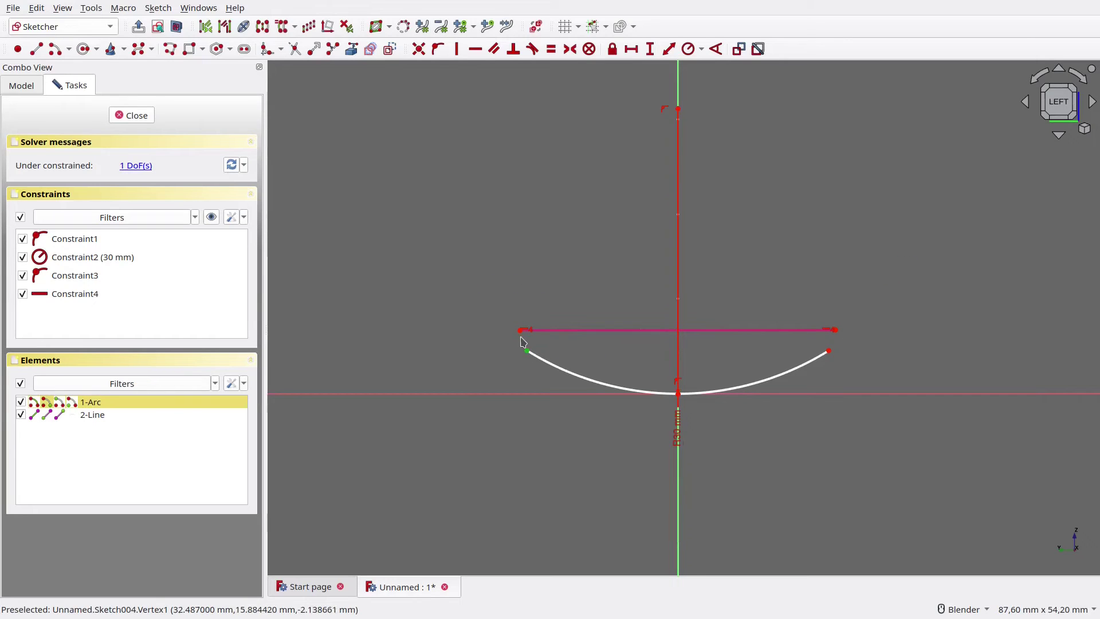
pyautogui.click(520, 330)
pyautogui.press('v')
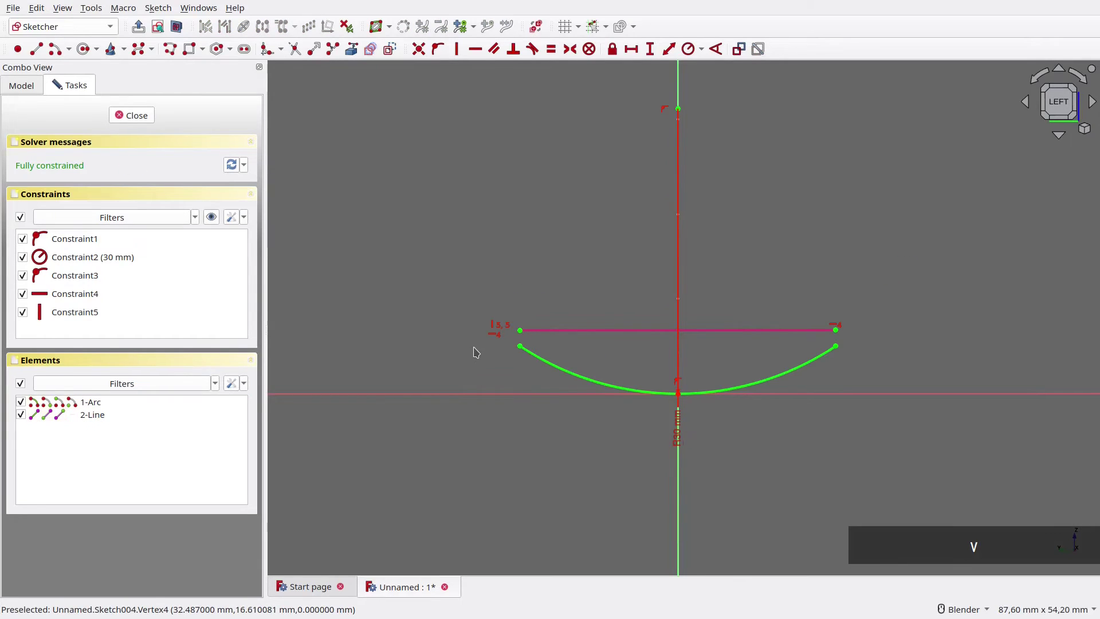
pyautogui.click(150, 117)
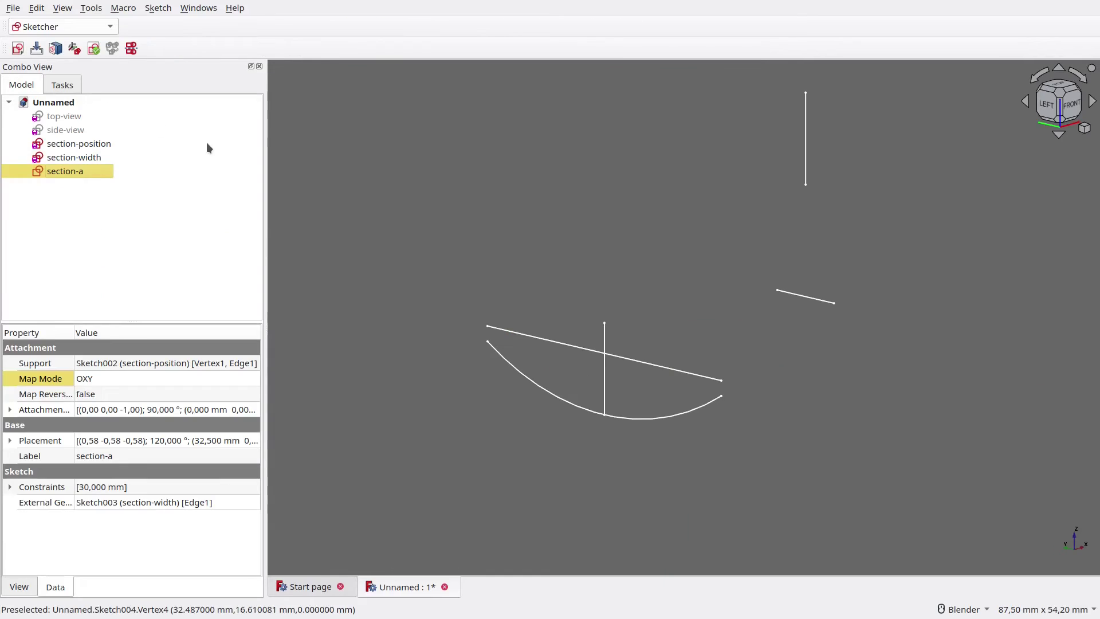
# Create a sketch attached by Align O-X-Y to the lower endpoint and edge of the second section-position line, and close it empty
pyautogui.click(450, 269)
pyautogui.keyDown('shift'); pyautogui.moveTo(626, 196); pyautogui.dragTo(542, 317, button='middle'); pyautogui.keyUp('shift')
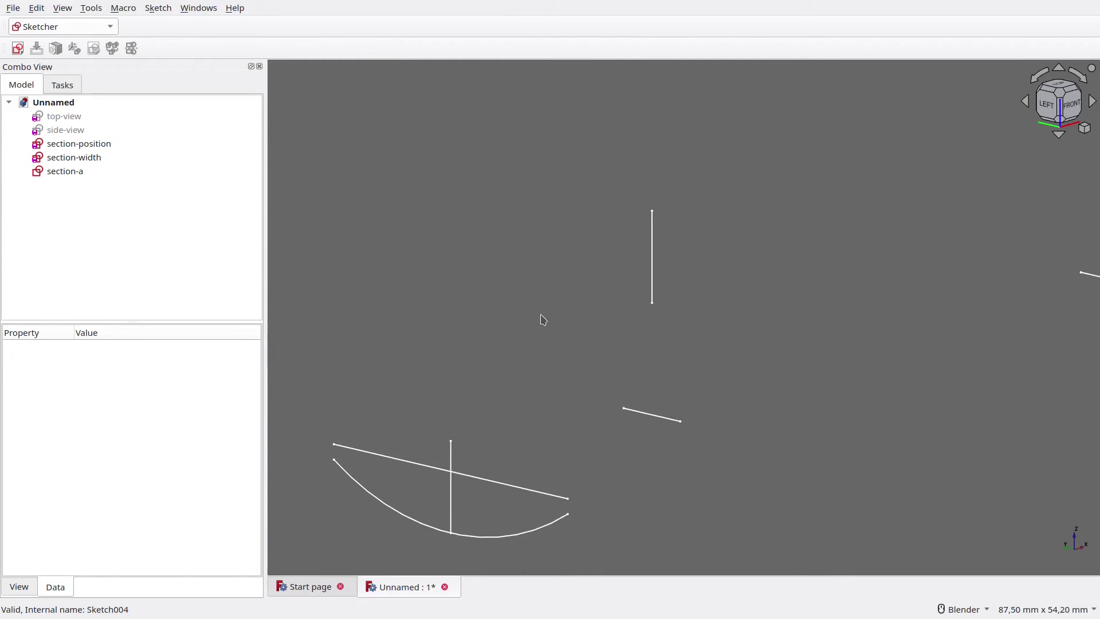
pyautogui.scroll(1, 655, 315)
pyautogui.click(656, 299)
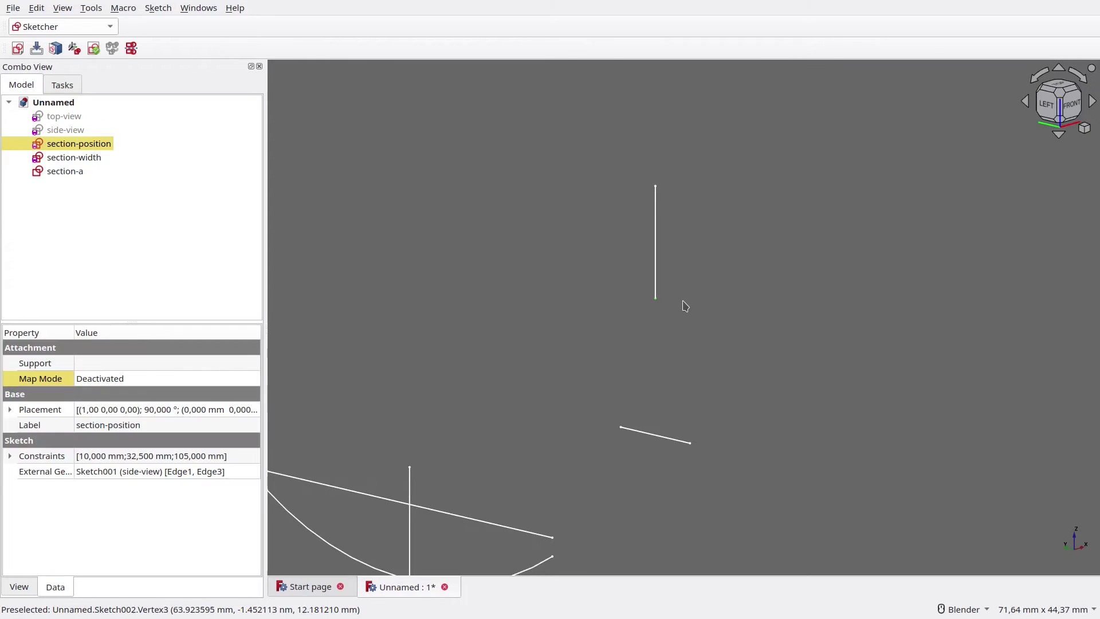
pyautogui.click(655, 259)
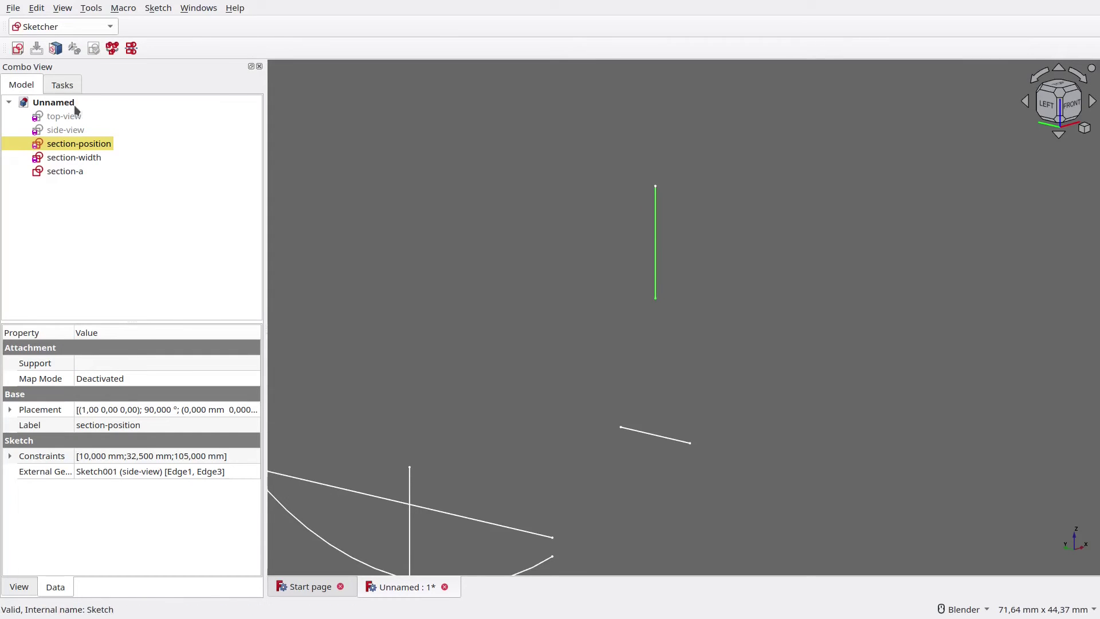
pyautogui.click(24, 52)
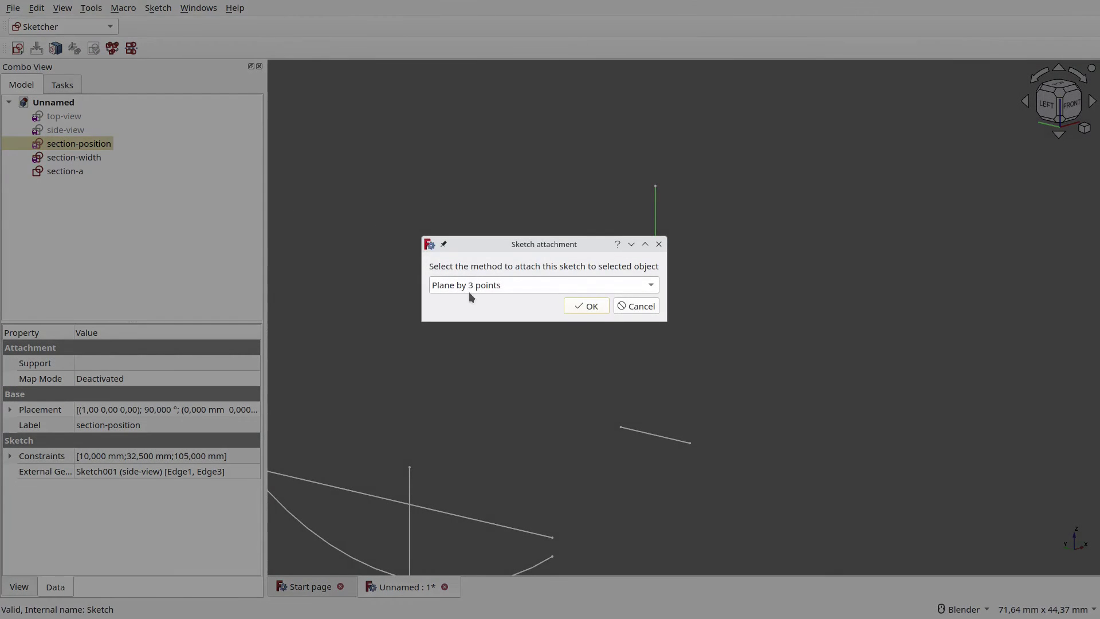
pyautogui.click(468, 291)
pyautogui.click(452, 371)
pyautogui.click(575, 311)
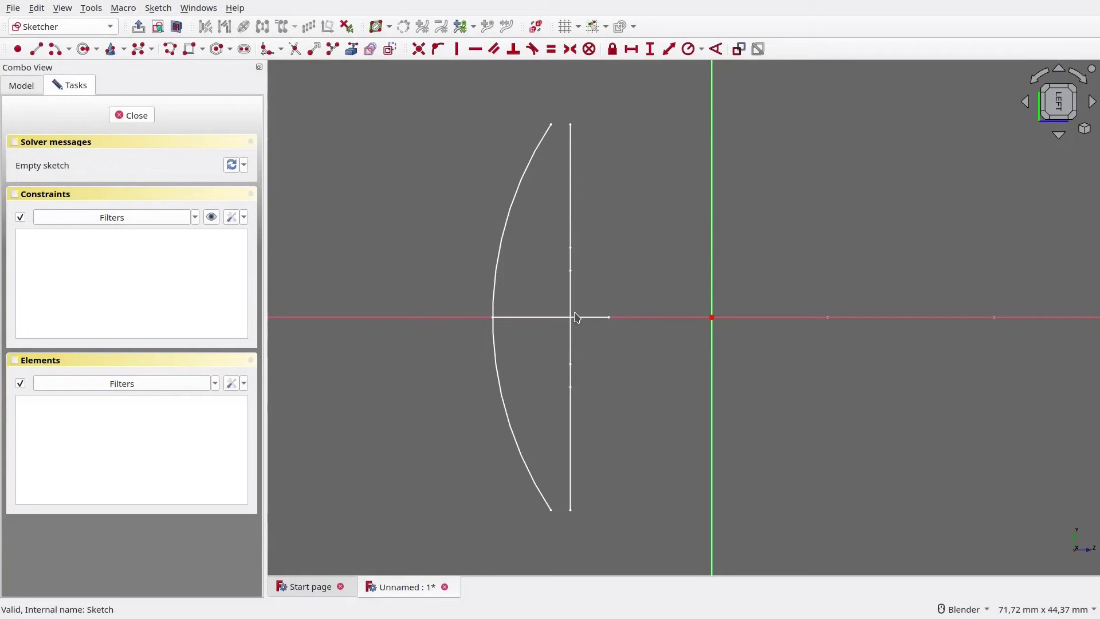
pyautogui.click(115, 119)
# Set the new sketch's attachment offset around the z-axis to -90° and accept it
pyautogui.click(253, 380)
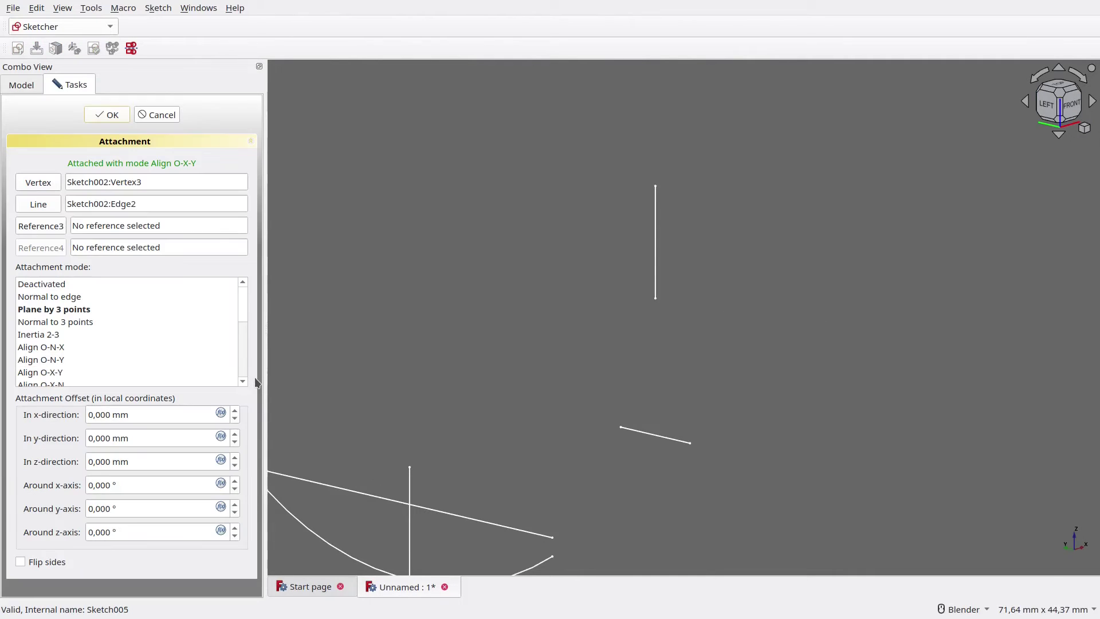
pyautogui.doubleClick(143, 527)
pyautogui.write('-90')
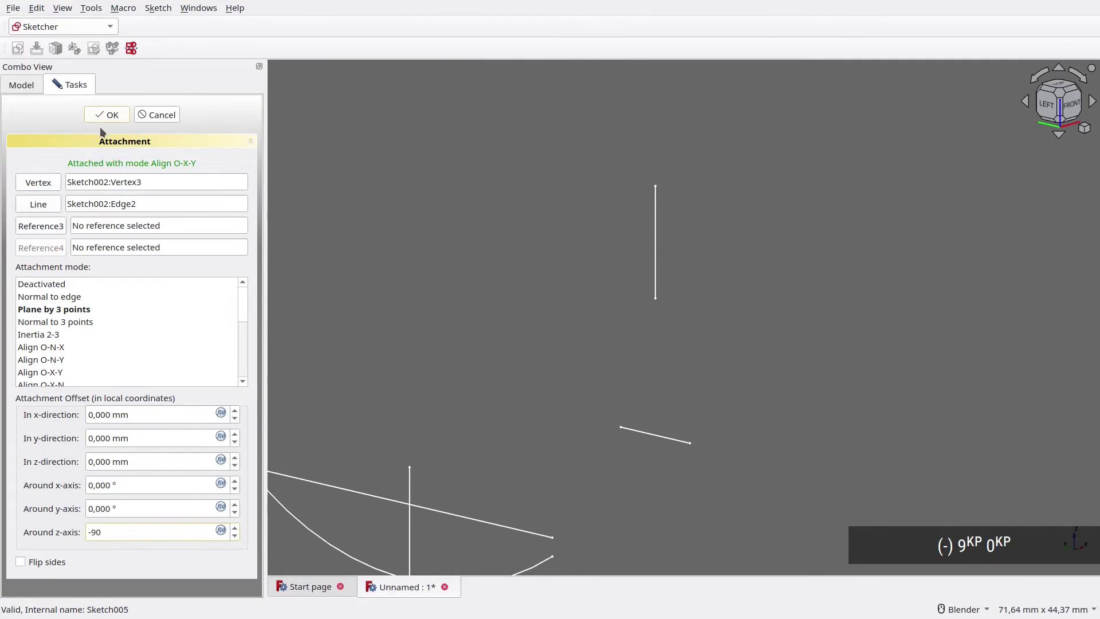
pyautogui.click(104, 115)
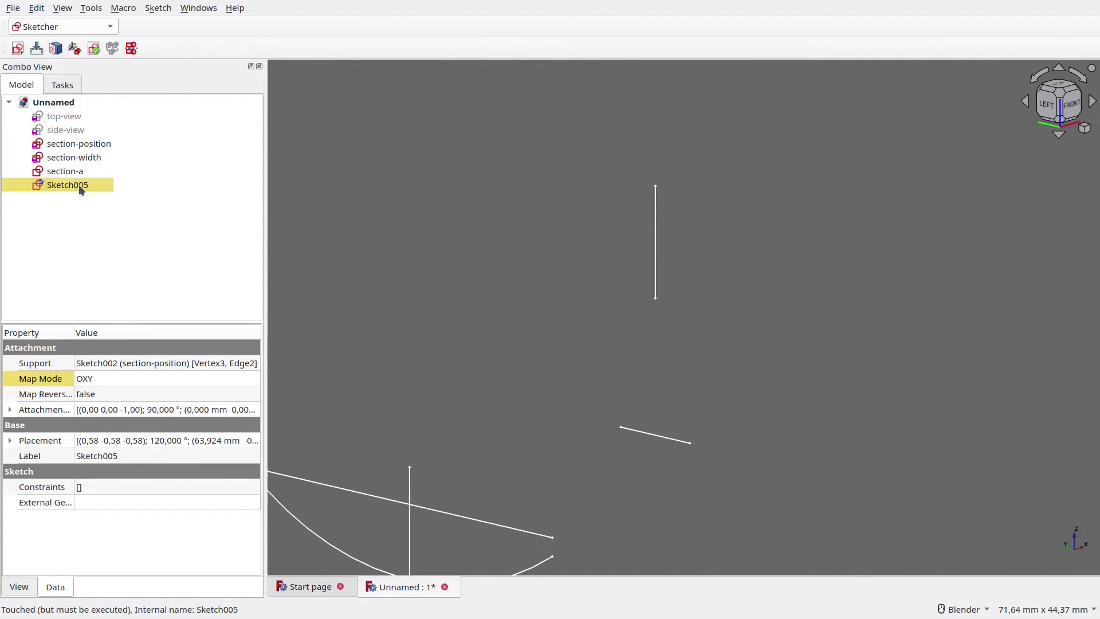
# Rename the new sketch as section-b
pyautogui.press('F2')
pyautogui.write('sectio')
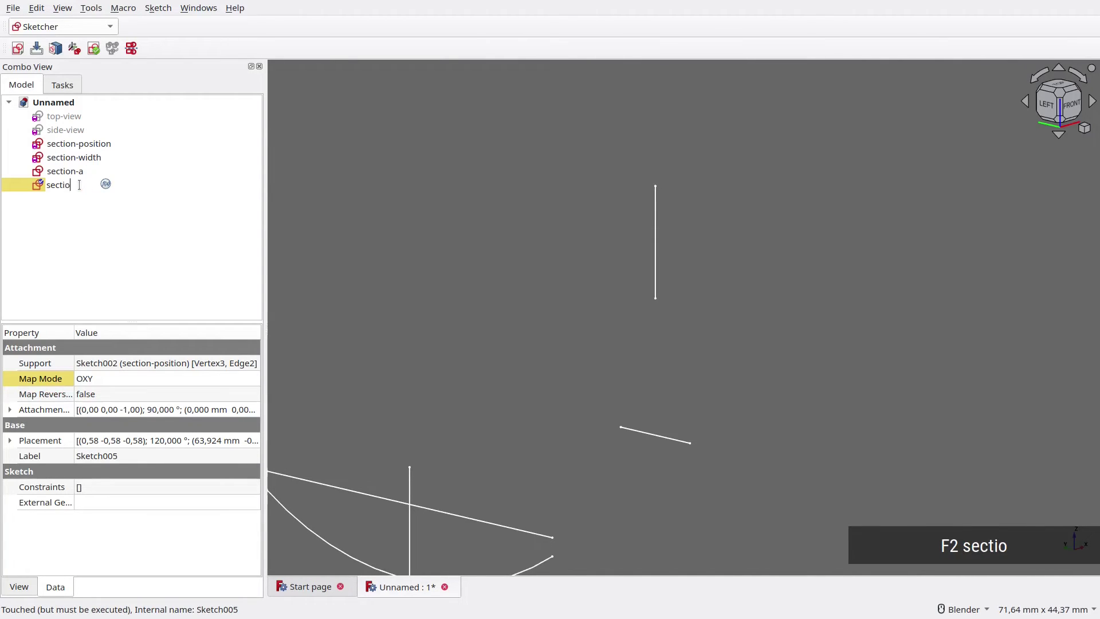
pyautogui.write('n-b')
pyautogui.press('Return')
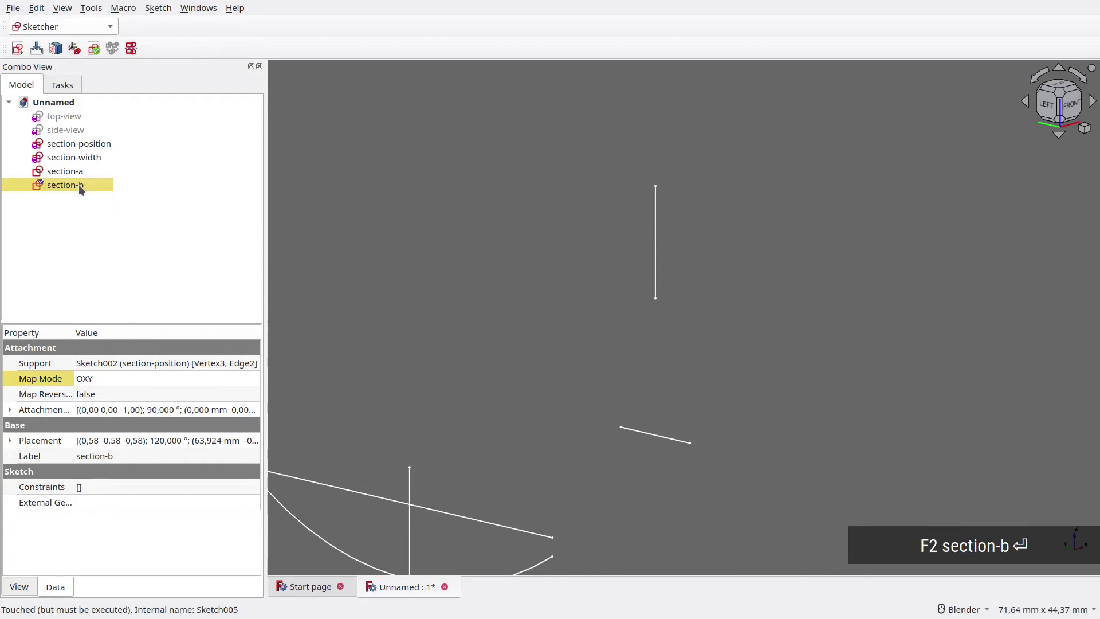
# Open section-b for editing and link the short width line nearest the bowl as external geometry
pyautogui.doubleClick(78, 185)
pyautogui.moveTo(298, 189); pyautogui.dragTo(398, 223, button='middle')
pyautogui.press('g')
pyautogui.press('r')
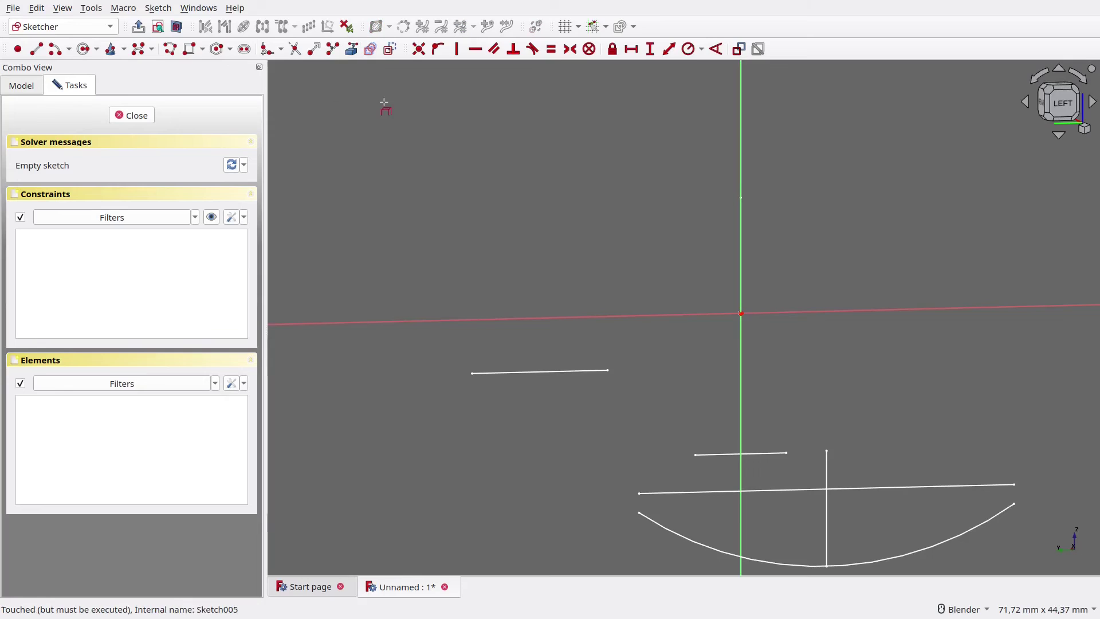
pyautogui.click(713, 453)
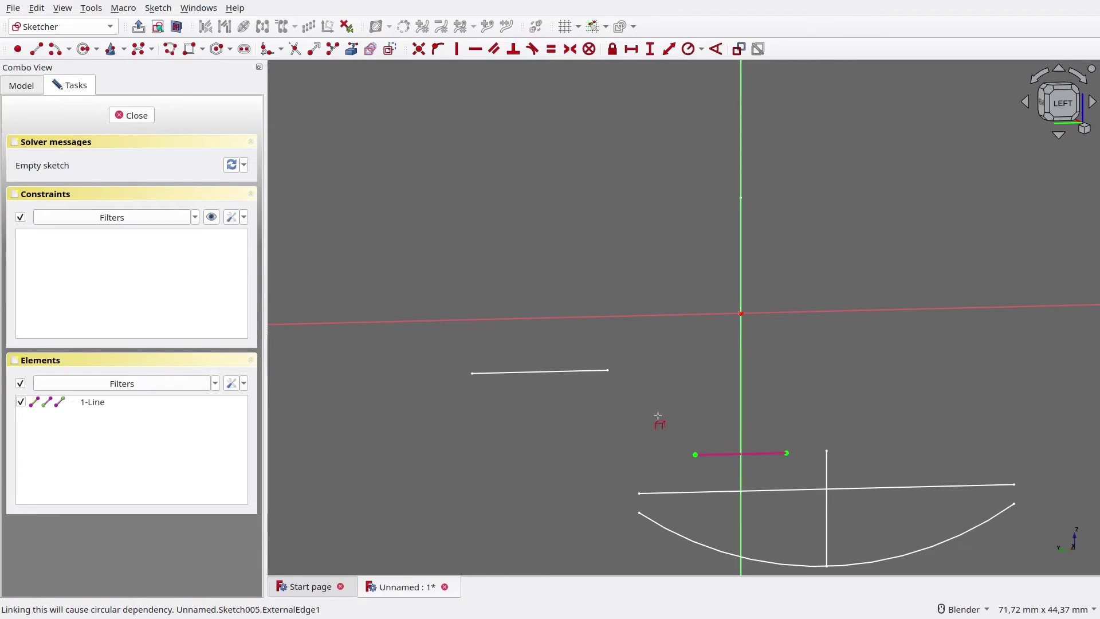
pyautogui.click(1060, 103)
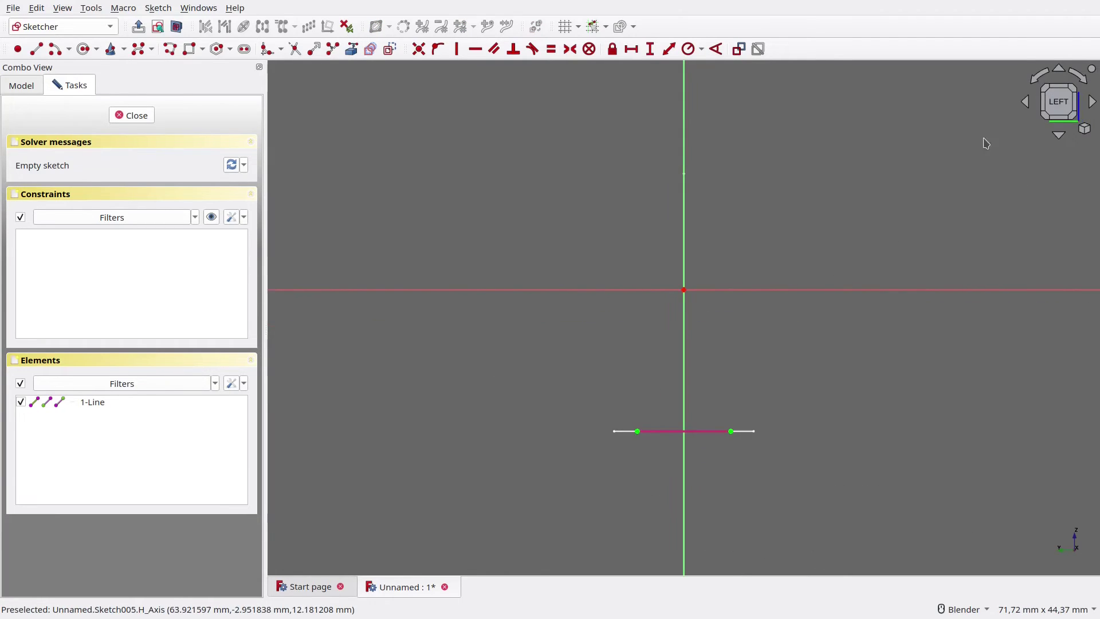
# Draw an upward-opening arc with a radius of about 5 mm, centred on the vertical axis above the sketch origin
pyautogui.scroll(1, 837, 297)
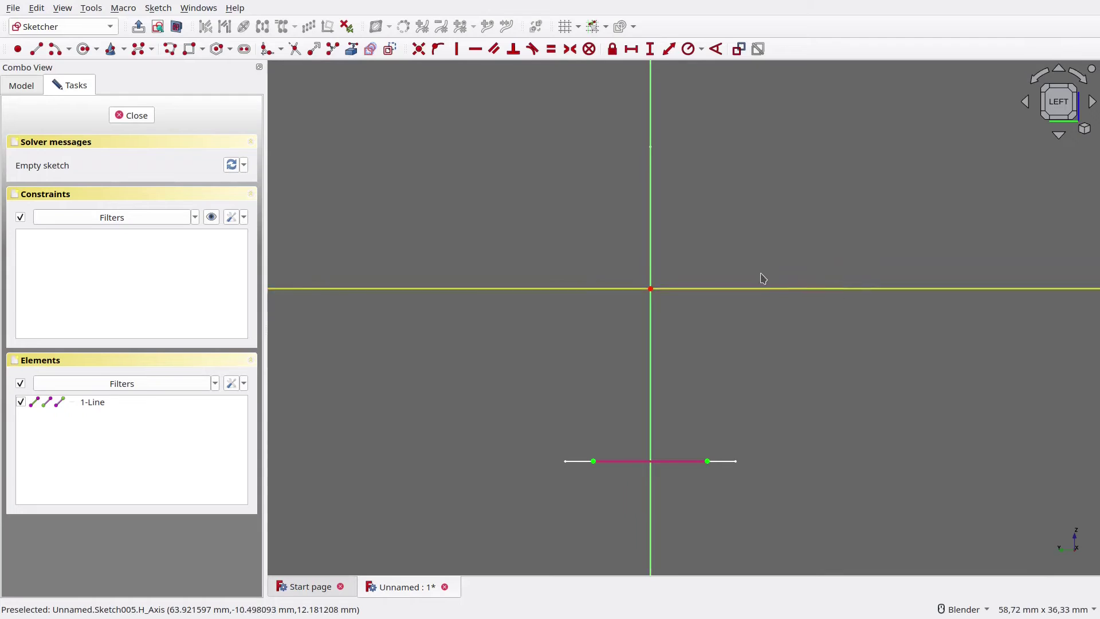
pyautogui.click(55, 49)
pyautogui.click(650, 160)
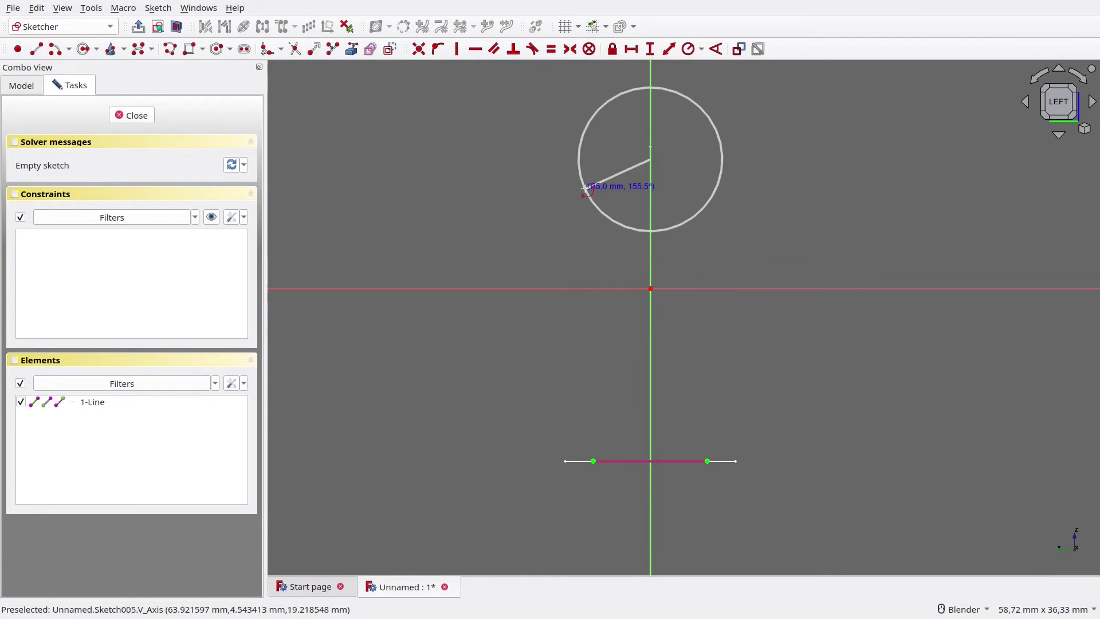
pyautogui.click(588, 198)
pyautogui.click(719, 187)
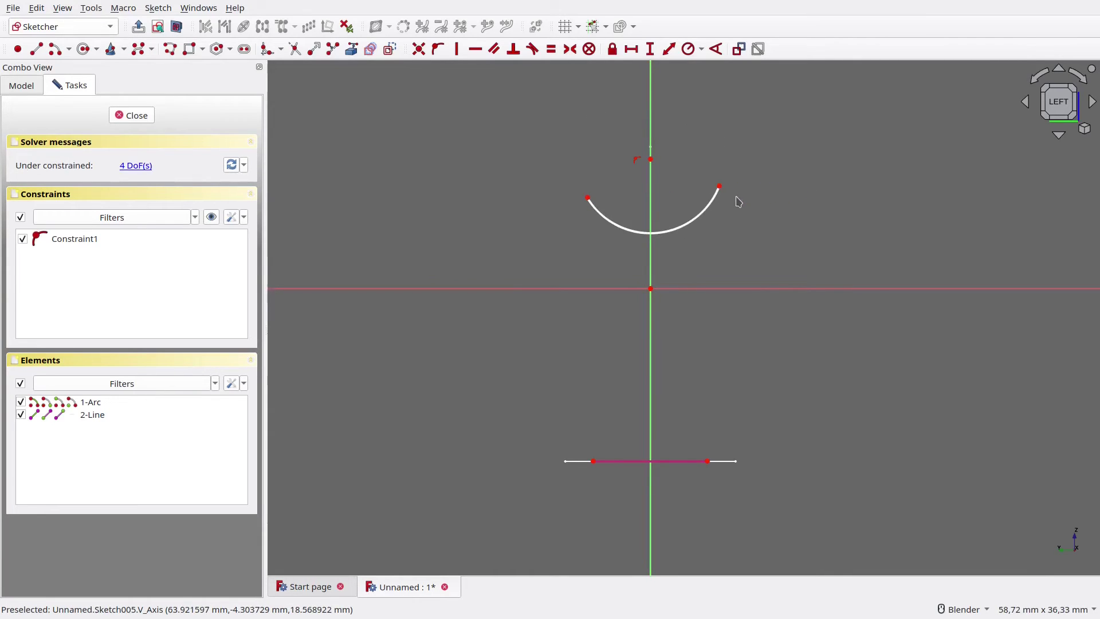
# Constrain the arc's endpoints to be horizontally level and its radius to 10 mm
pyautogui.click(719, 187)
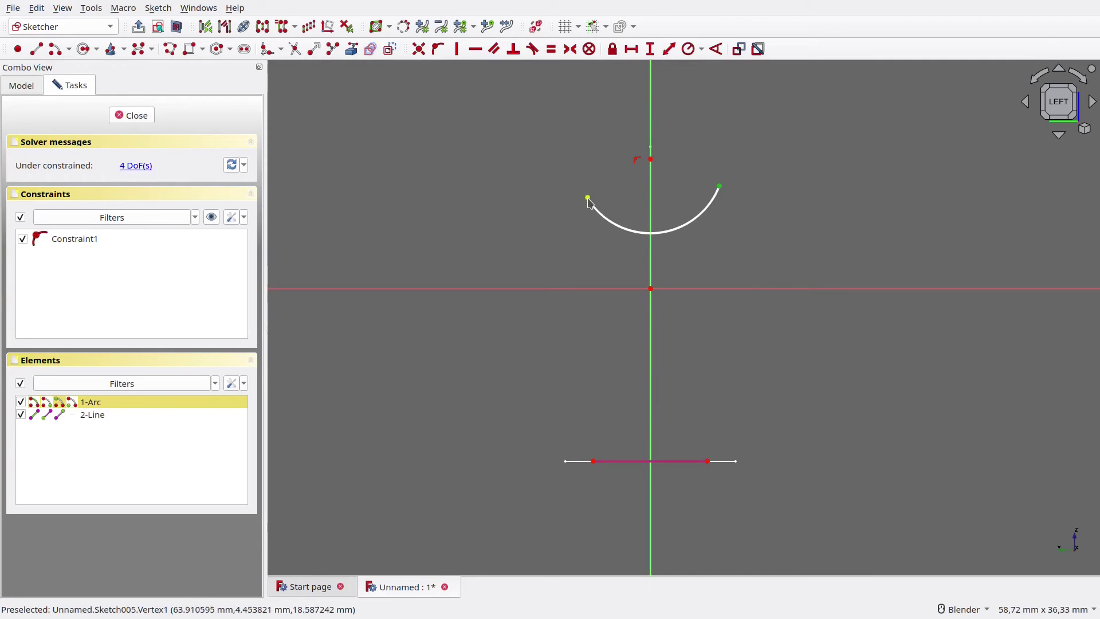
pyautogui.press('h')
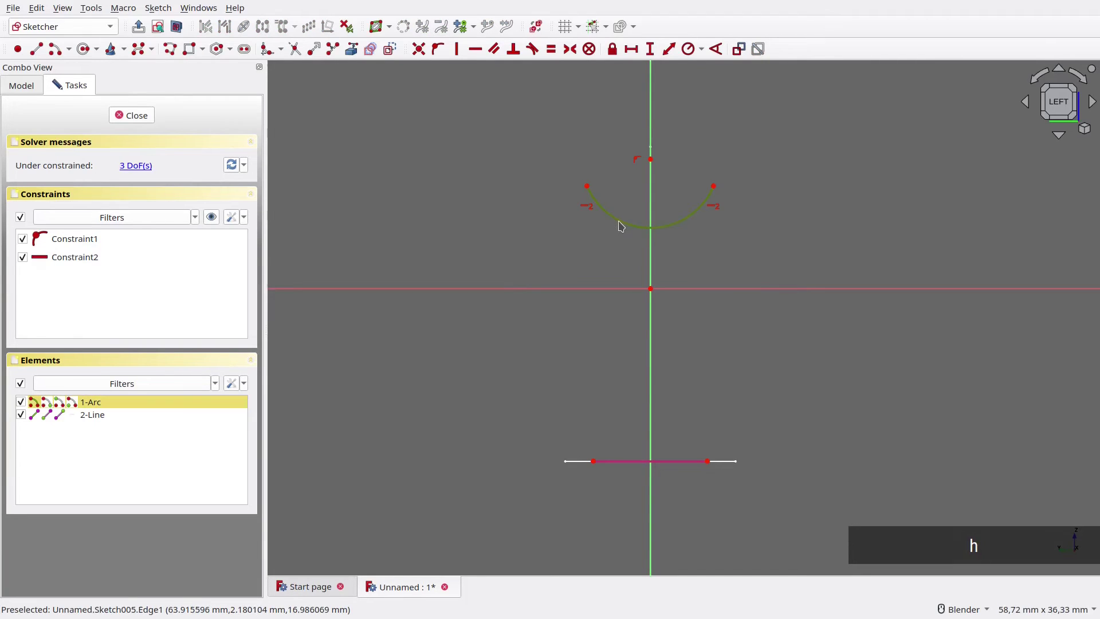
pyautogui.write('kr')
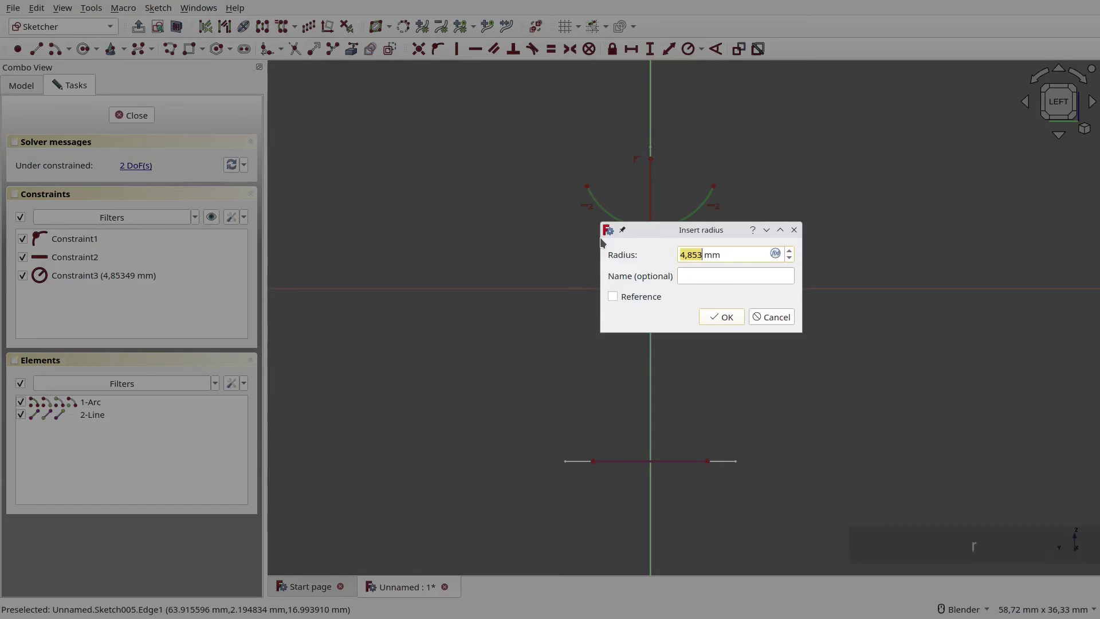
pyautogui.write('10')
pyautogui.press('Return')
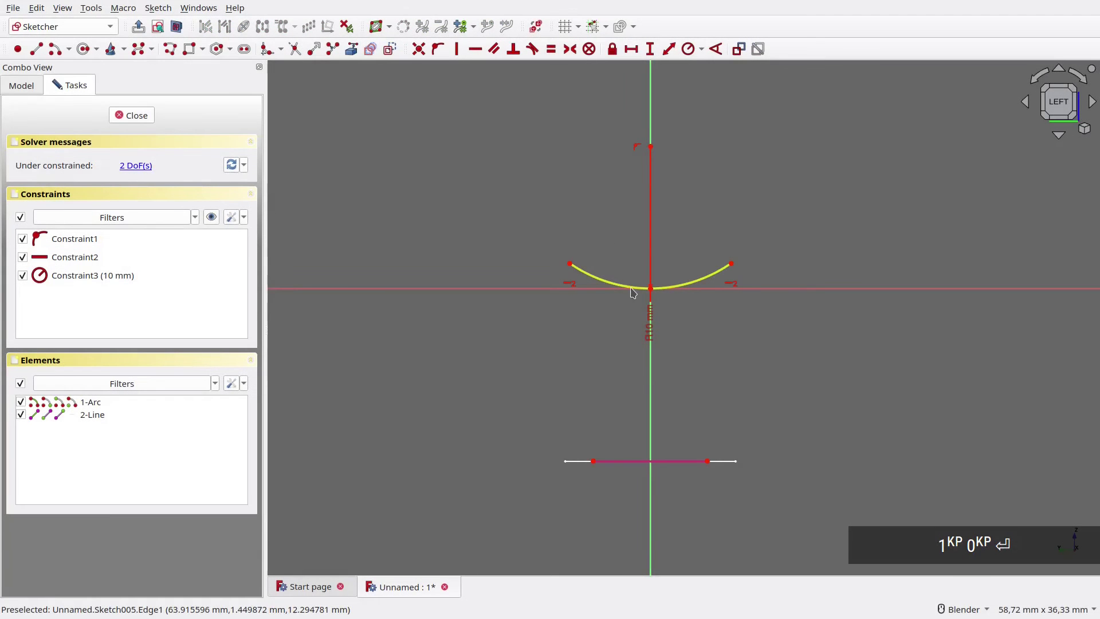
# Move the radius dimension off the vertical axis and constrain the arc to pass through the sketch origin
pyautogui.moveTo(649, 297); pyautogui.dragTo(614, 328)
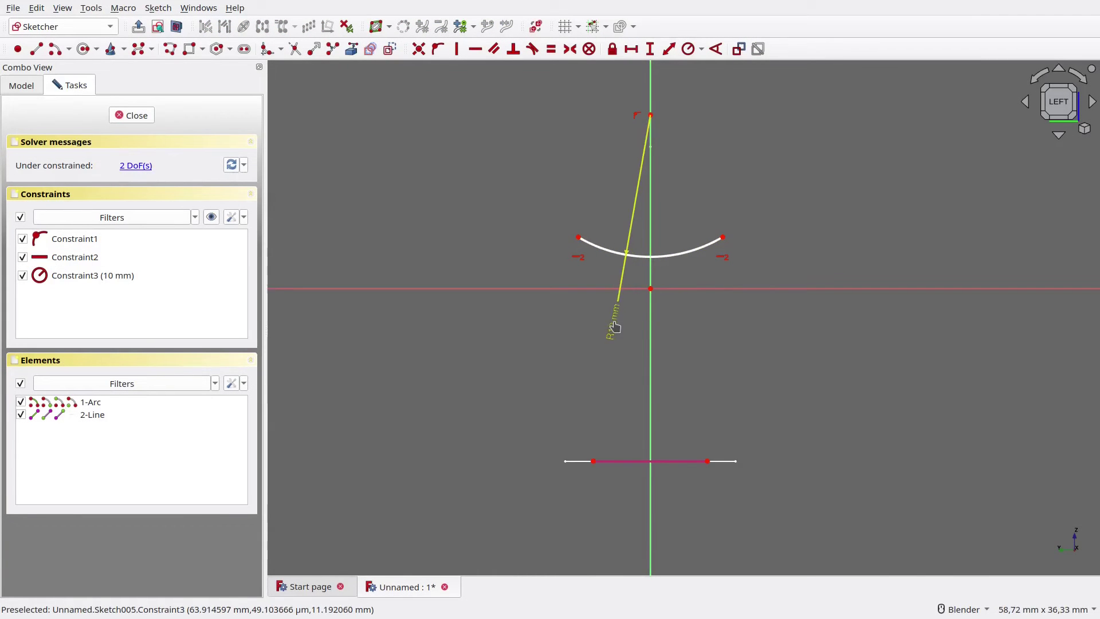
pyautogui.click(642, 259)
pyautogui.click(650, 288)
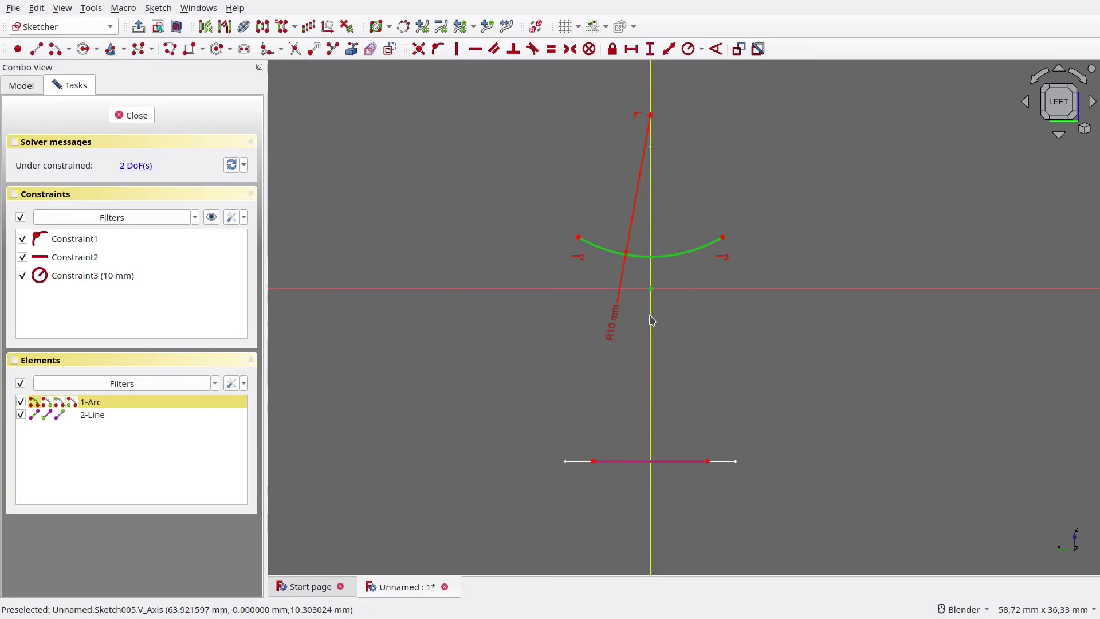
pyautogui.press('o')
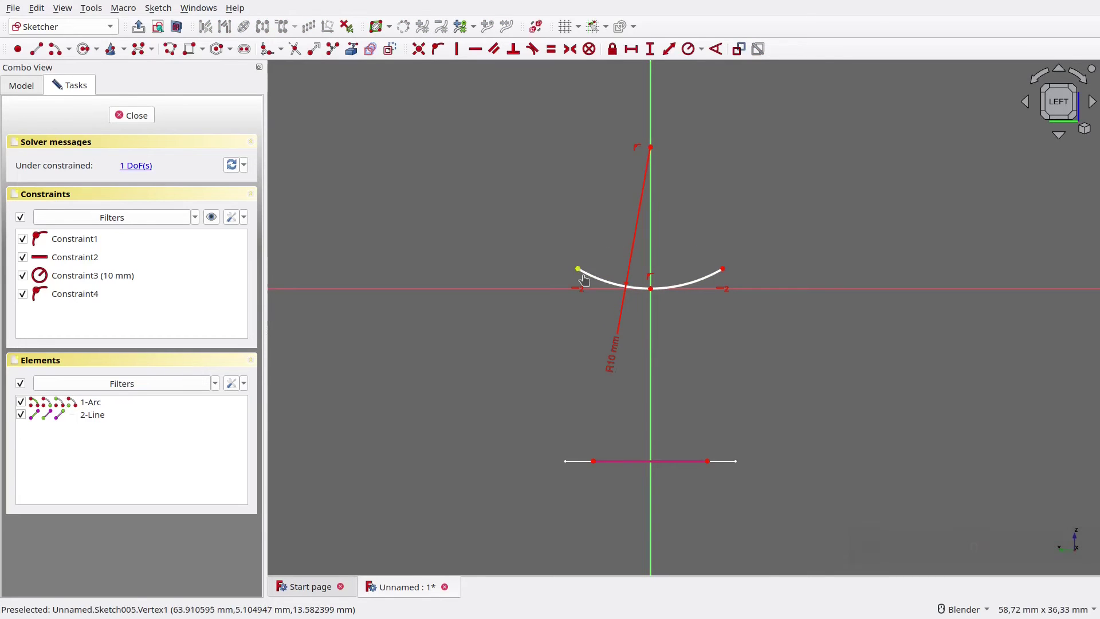
# Shorten the arc and constrain its endpoint vertically to the end of the linked width line, then finish editing section-b
pyautogui.moveTo(577, 269); pyautogui.dragTo(607, 284)
pyautogui.click(606, 282)
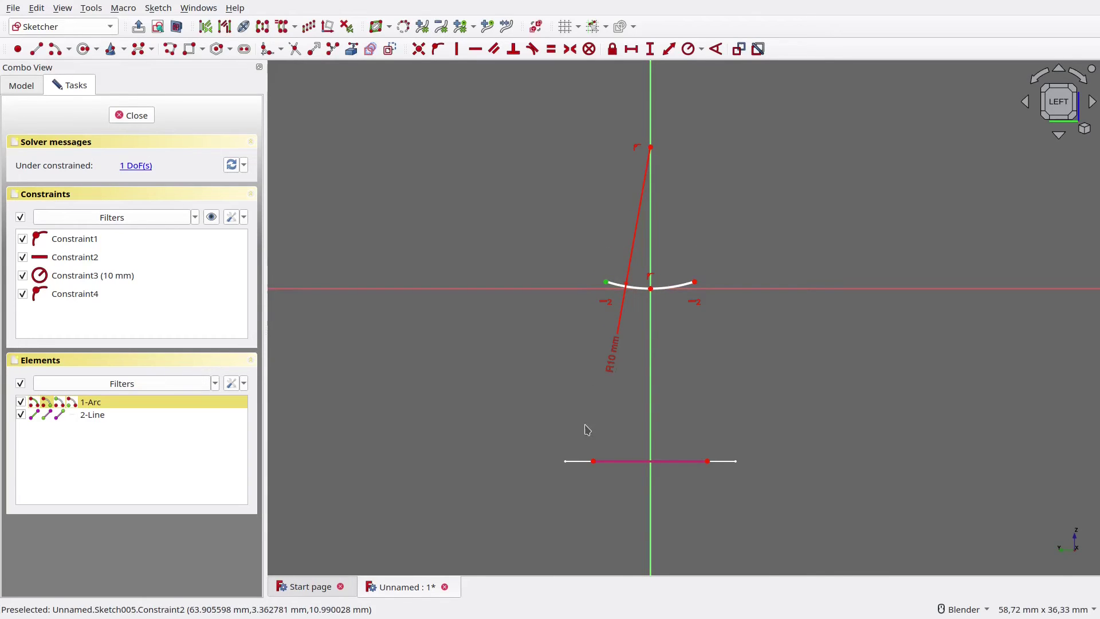
pyautogui.click(593, 461)
pyautogui.press('v')
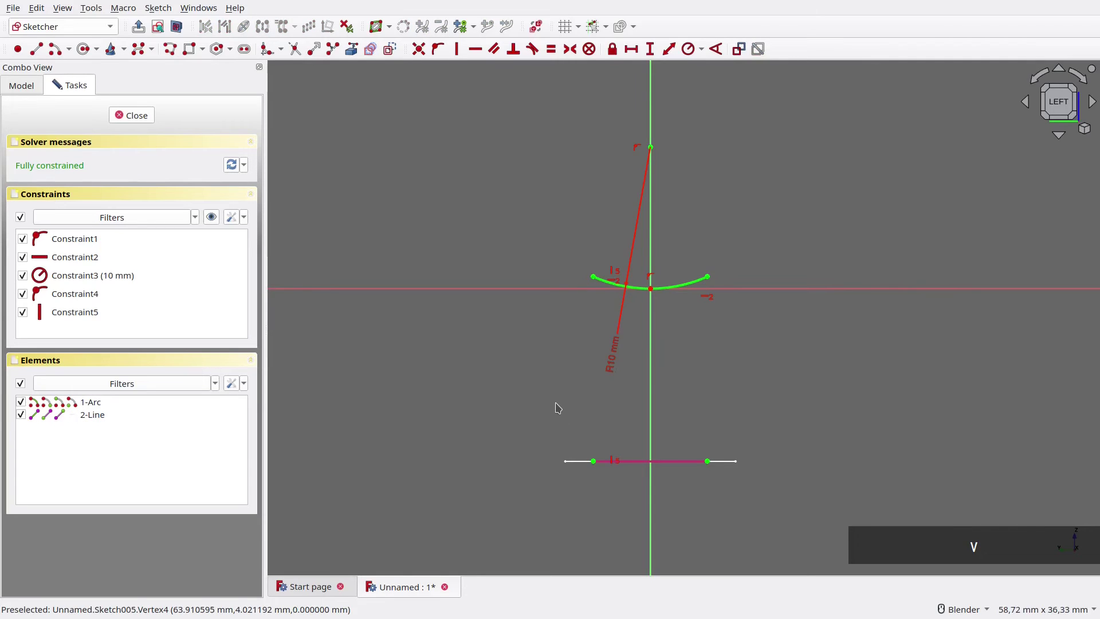
pyautogui.click(133, 116)
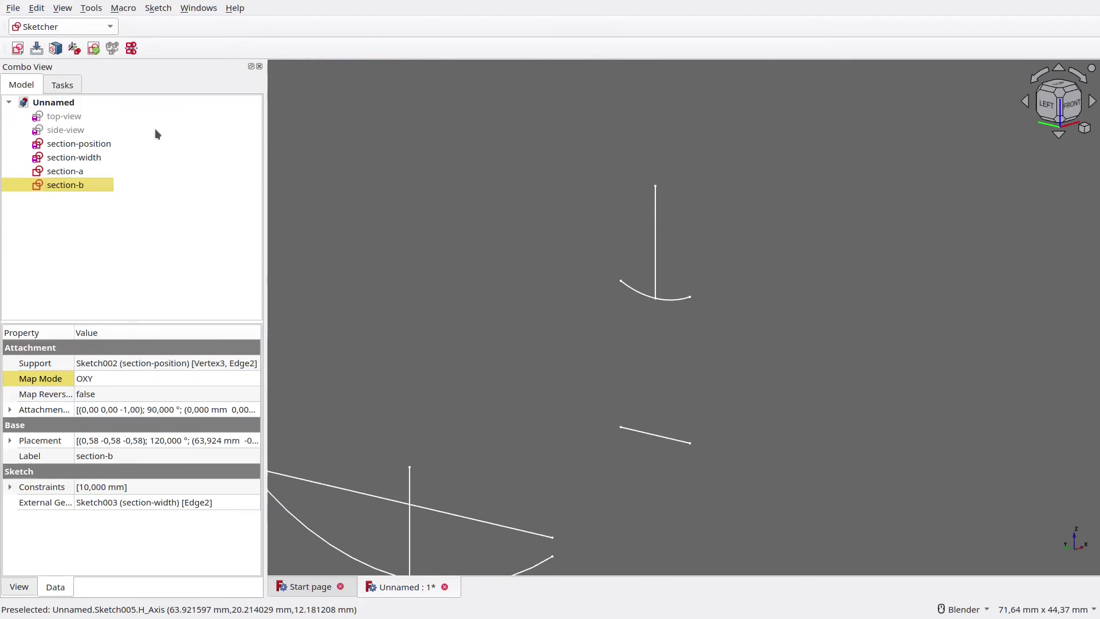
# Create a sketch attached to the lower endpoint and line of the third section-position segment using Align O-X-Y, and close it while empty
pyautogui.scroll(-3, 495, 304)
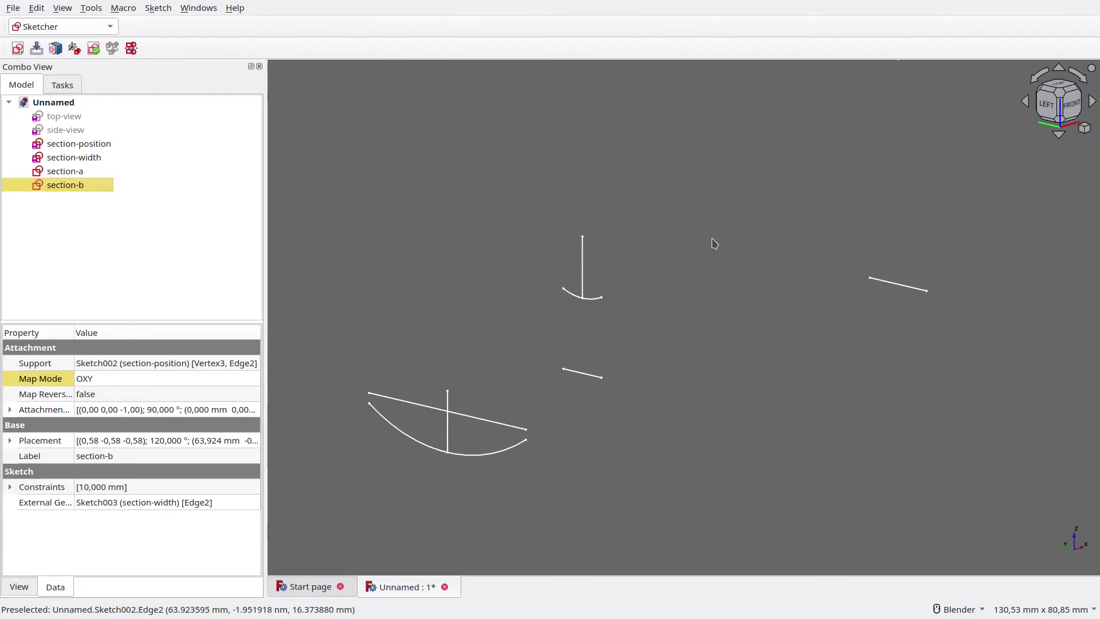
pyautogui.keyDown('shift'); pyautogui.moveTo(712, 242); pyautogui.dragTo(527, 432, button='middle'); pyautogui.keyUp('shift')
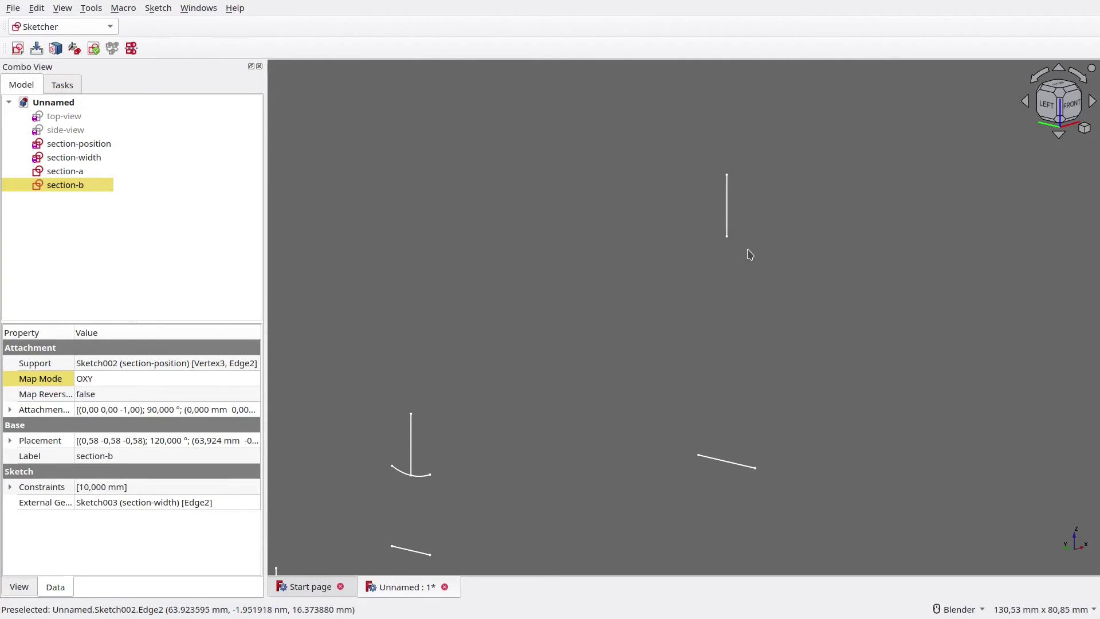
pyautogui.scroll(3, 739, 245)
pyautogui.click(717, 235)
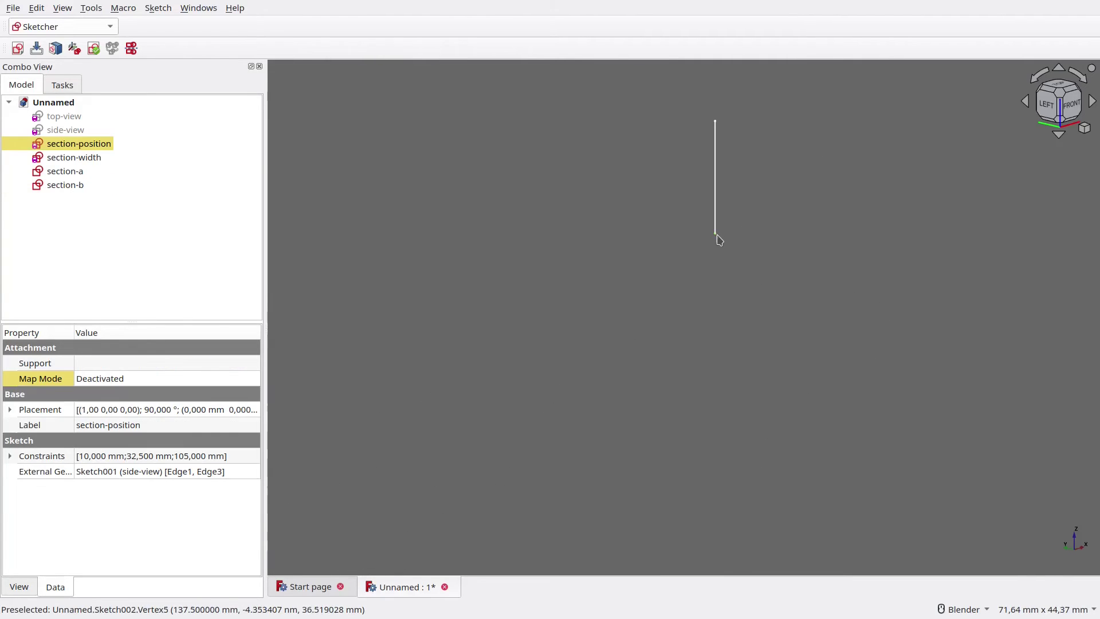
pyautogui.click(715, 201)
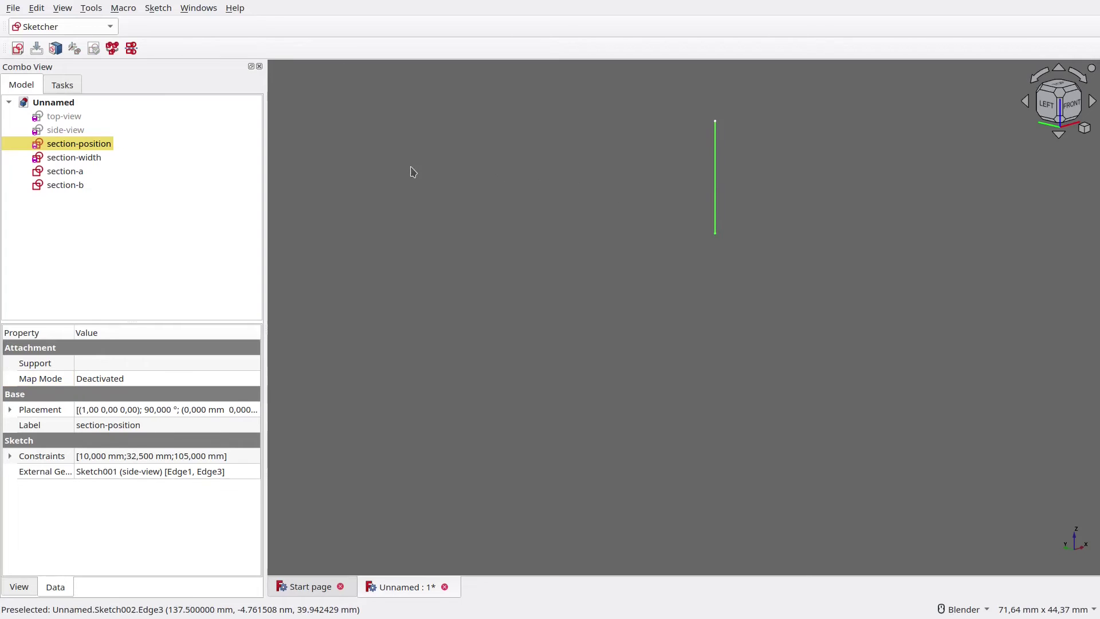
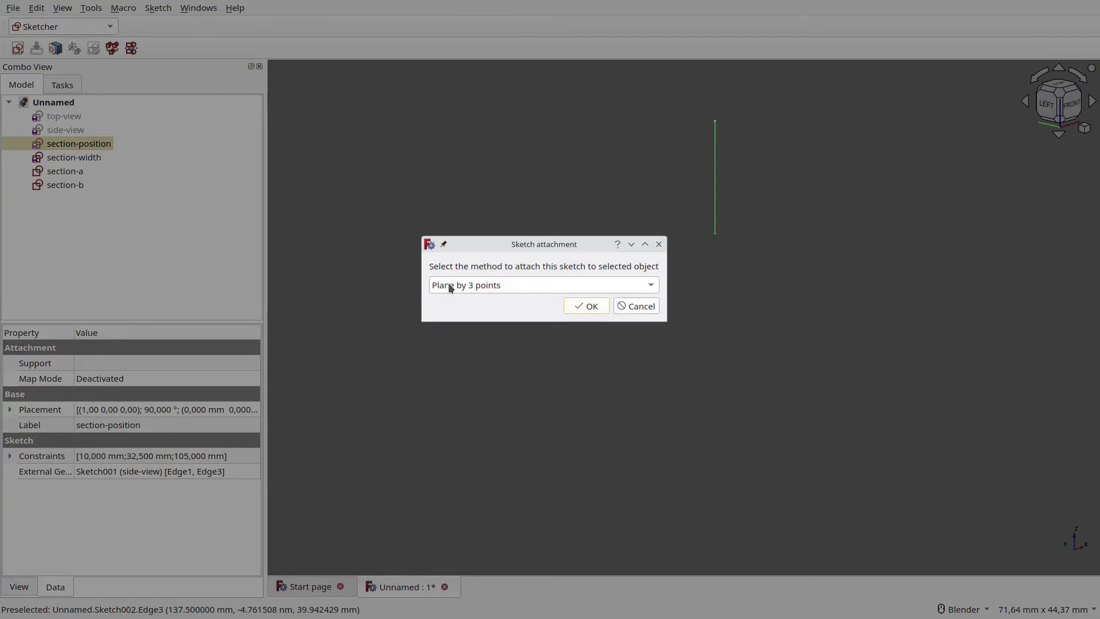
pyautogui.click(450, 285)
pyautogui.click(483, 370)
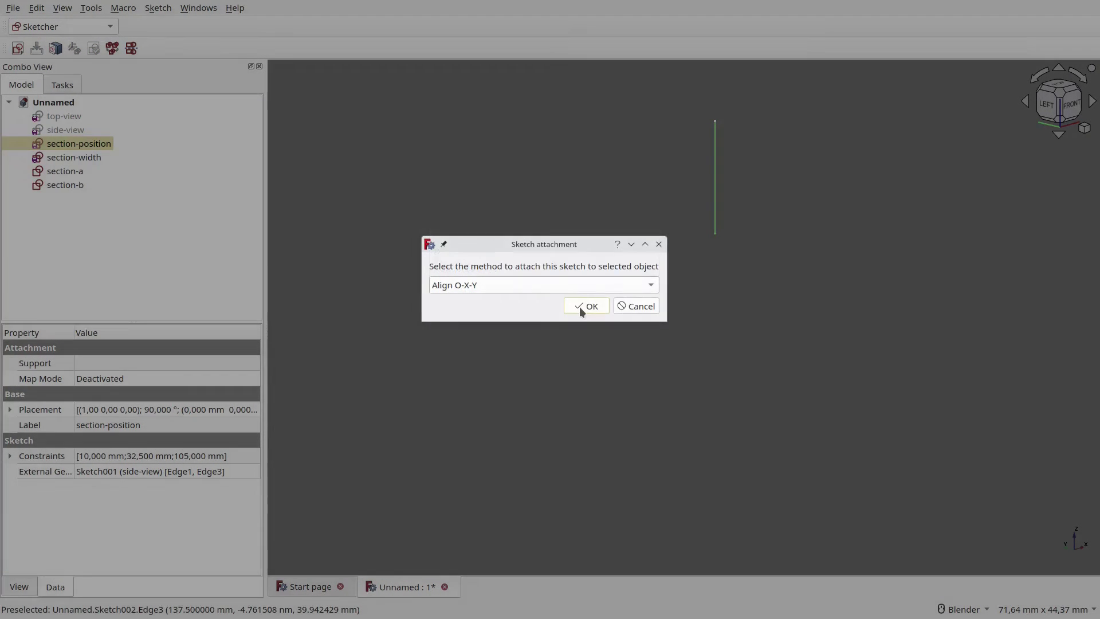
pyautogui.click(584, 306)
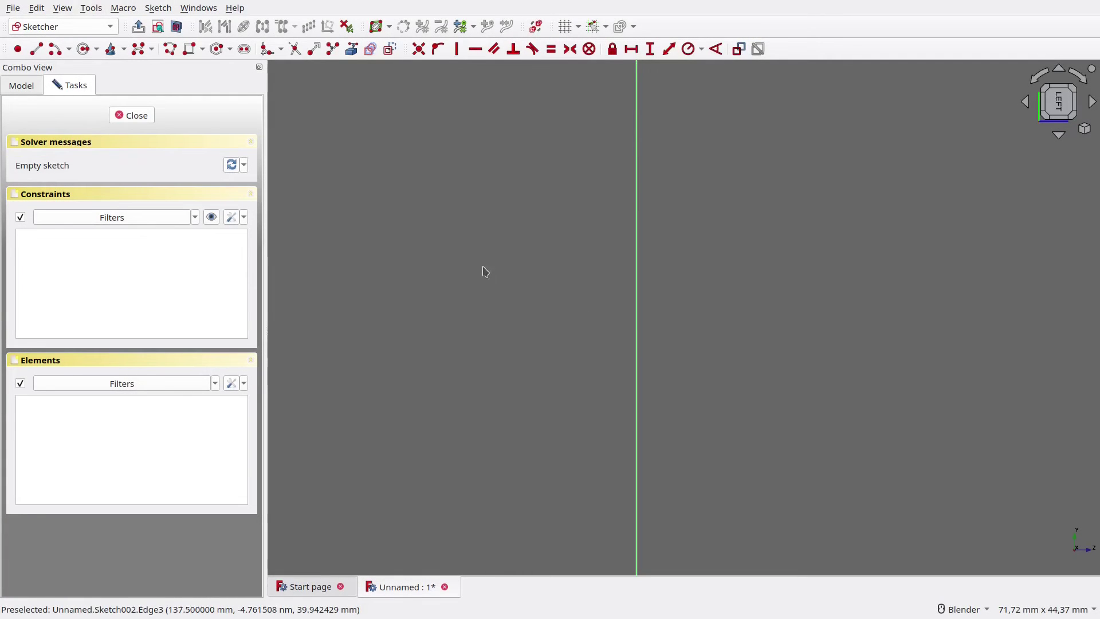
pyautogui.click(132, 116)
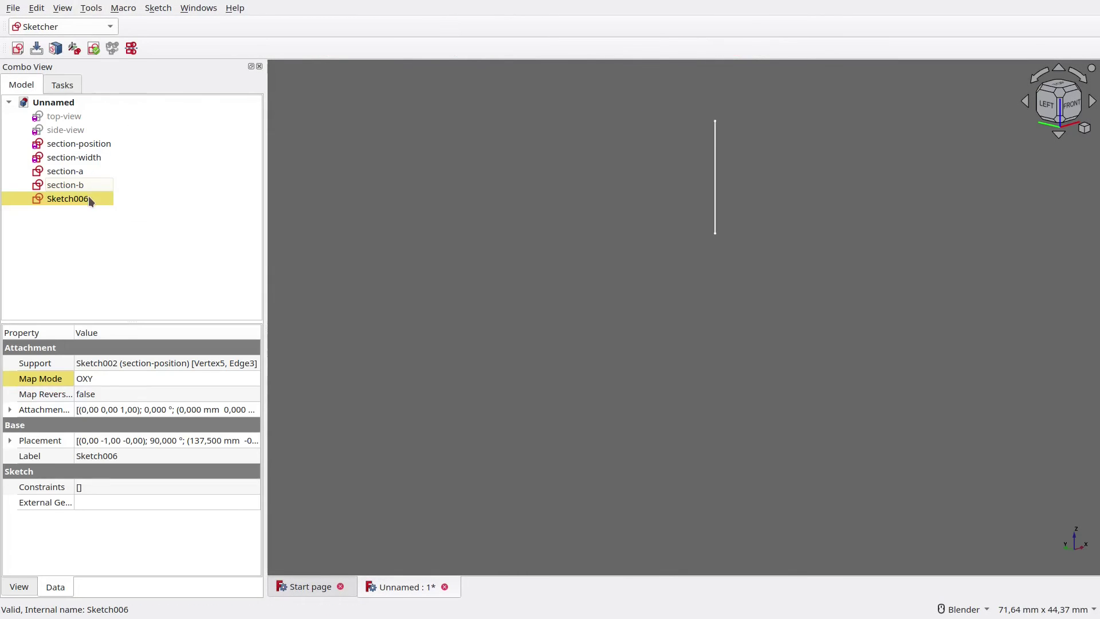
# Set the new sketch's attachment rotation around the z-axis to -90° and rename the sketch section-c
pyautogui.click(254, 376)
pyautogui.click(255, 377)
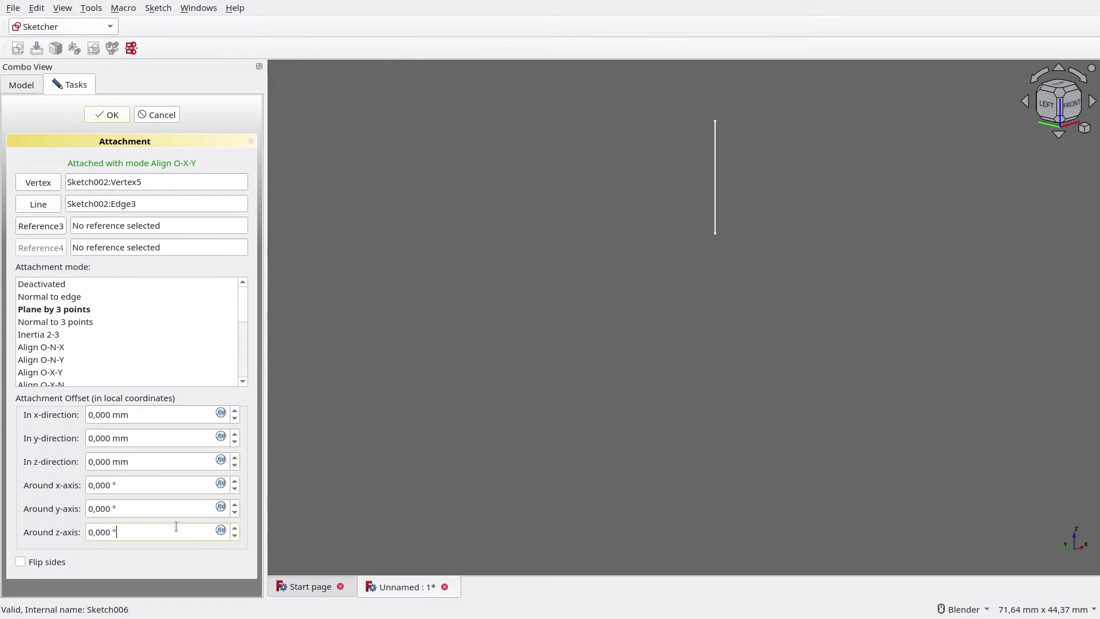
pyautogui.write('-90')
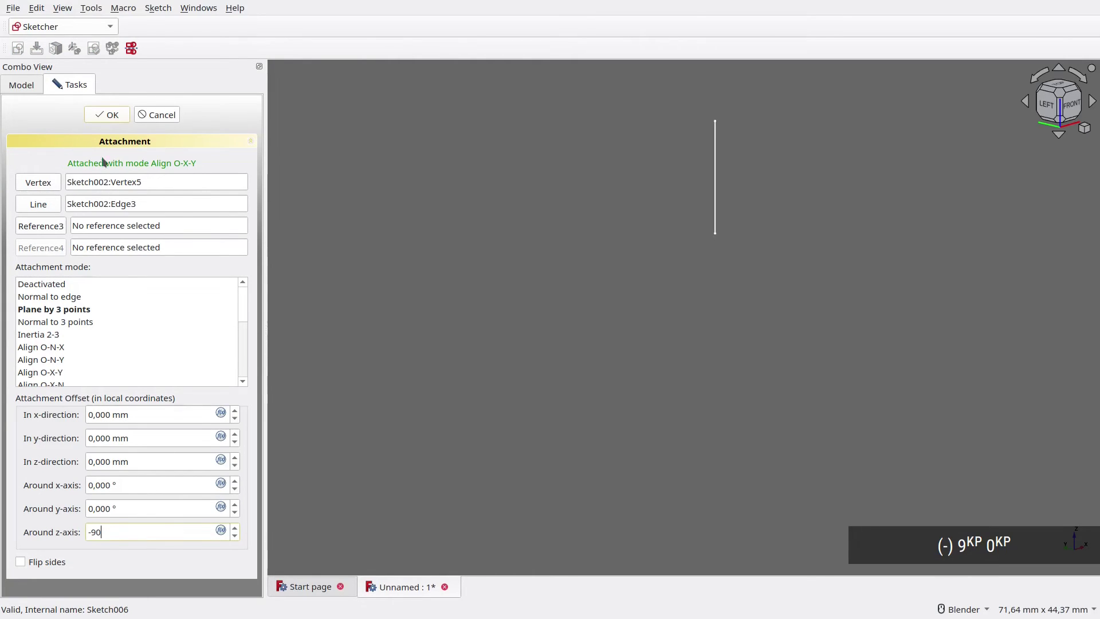
pyautogui.click(106, 120)
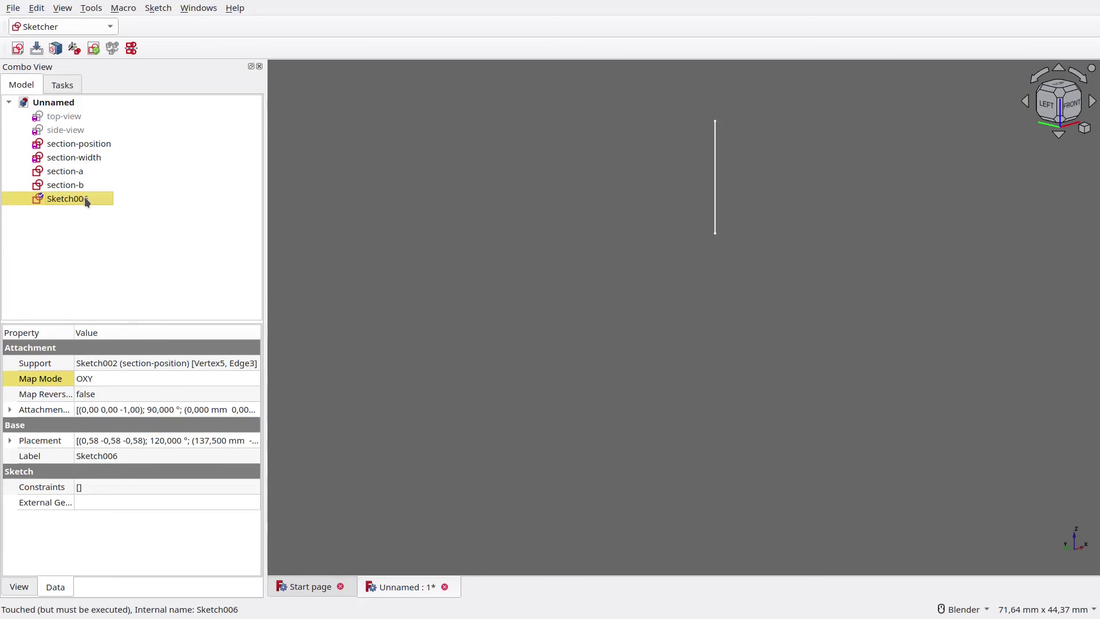
pyautogui.press('F2')
pyautogui.write('sectio')
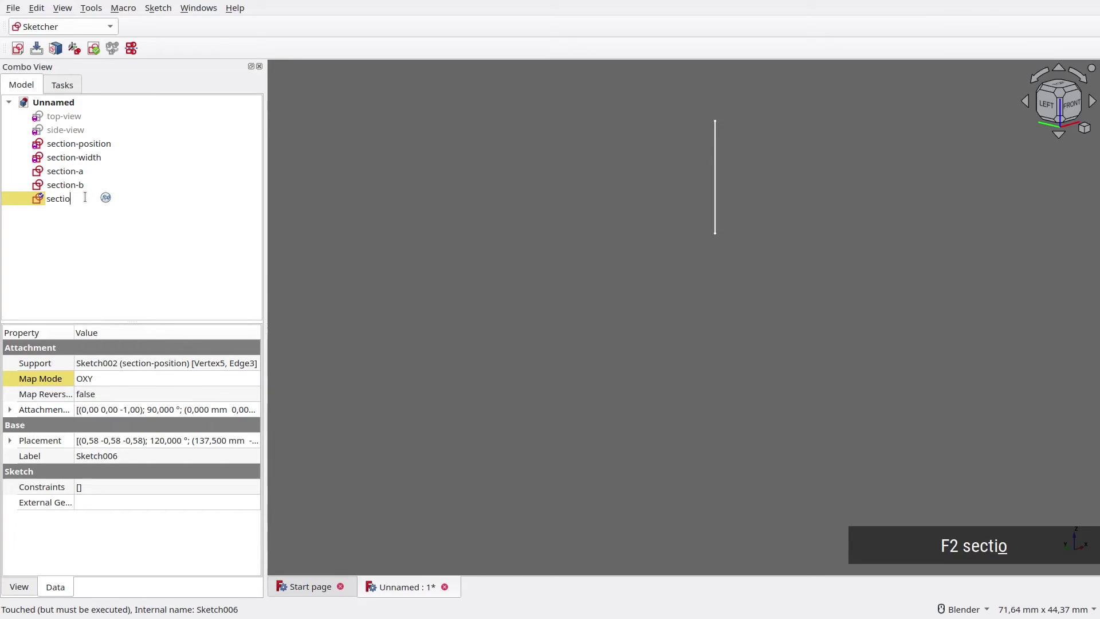
pyautogui.write('n-c')
pyautogui.press('Return')
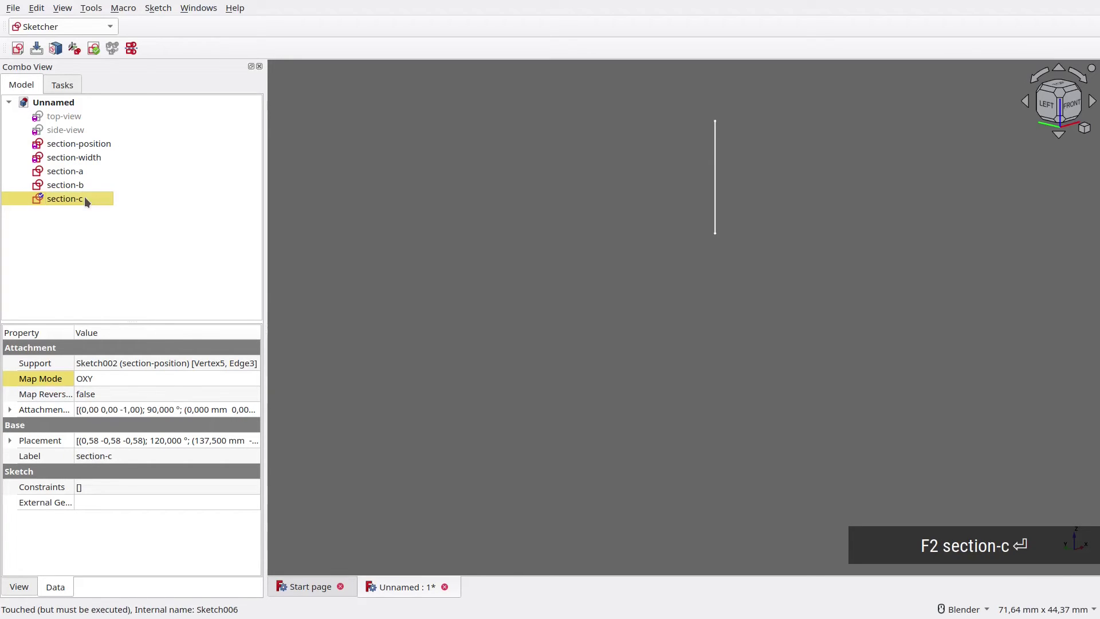
# Open section-c for editing and link the handle-end width line from section-width as external geometry
pyautogui.doubleClick(84, 197)
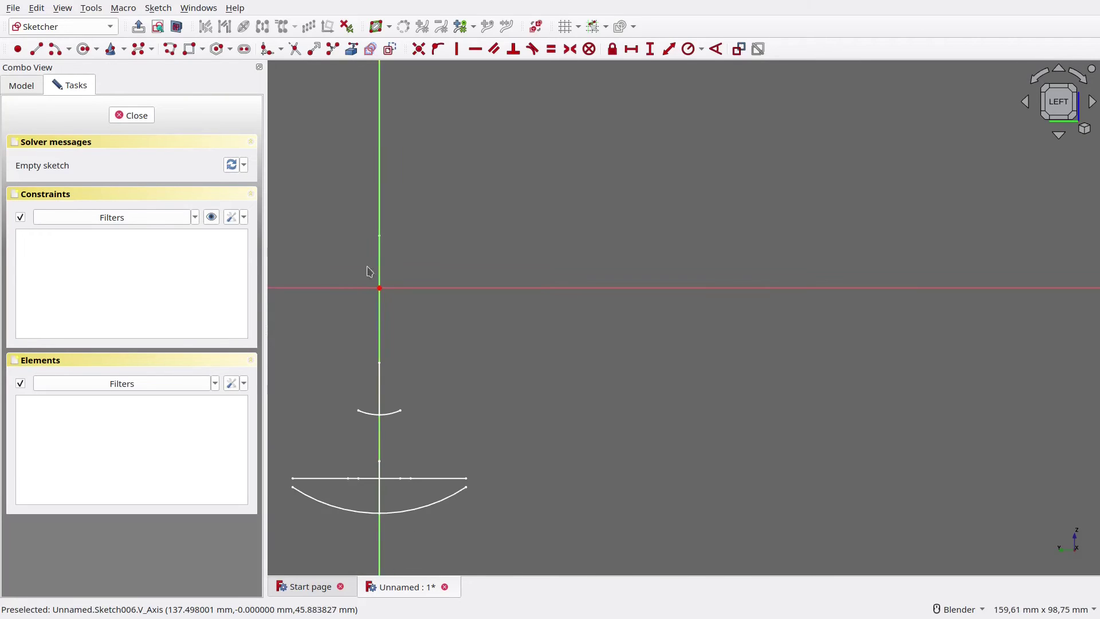
pyautogui.keyDown('shift'); pyautogui.moveTo(363, 410); pyautogui.dragTo(467, 388, button='middle'); pyautogui.keyUp('shift')
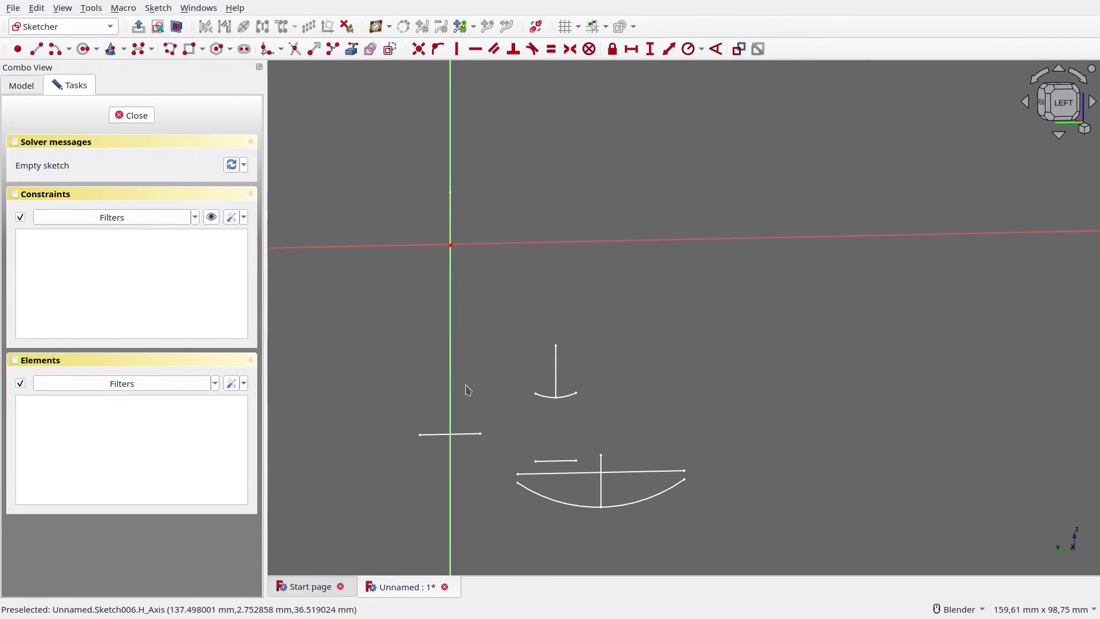
pyautogui.click(351, 49)
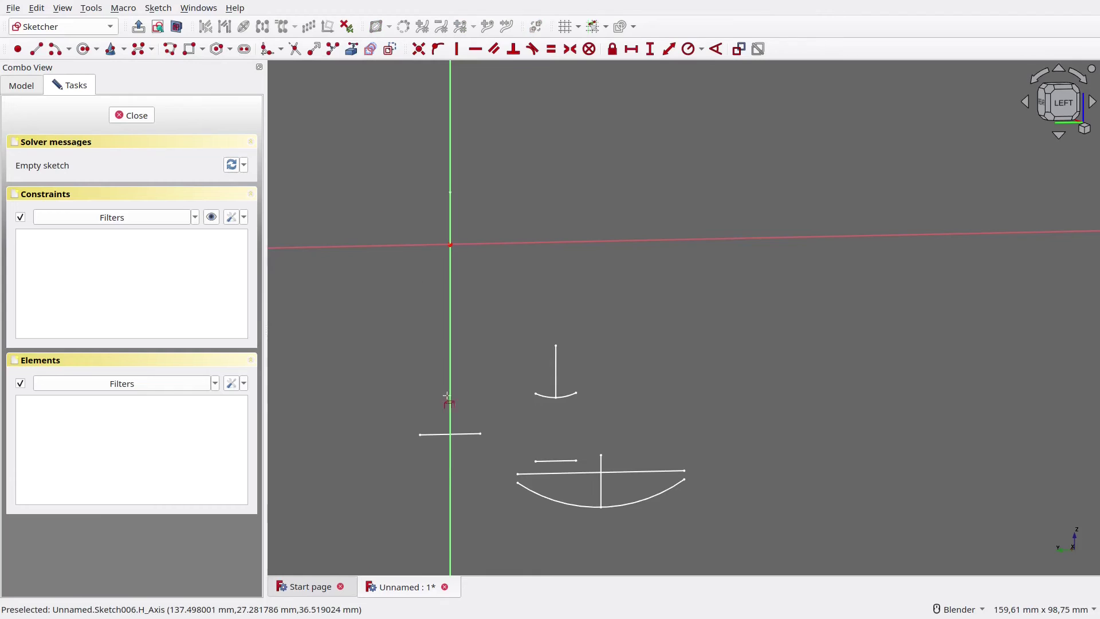
pyautogui.click(444, 433)
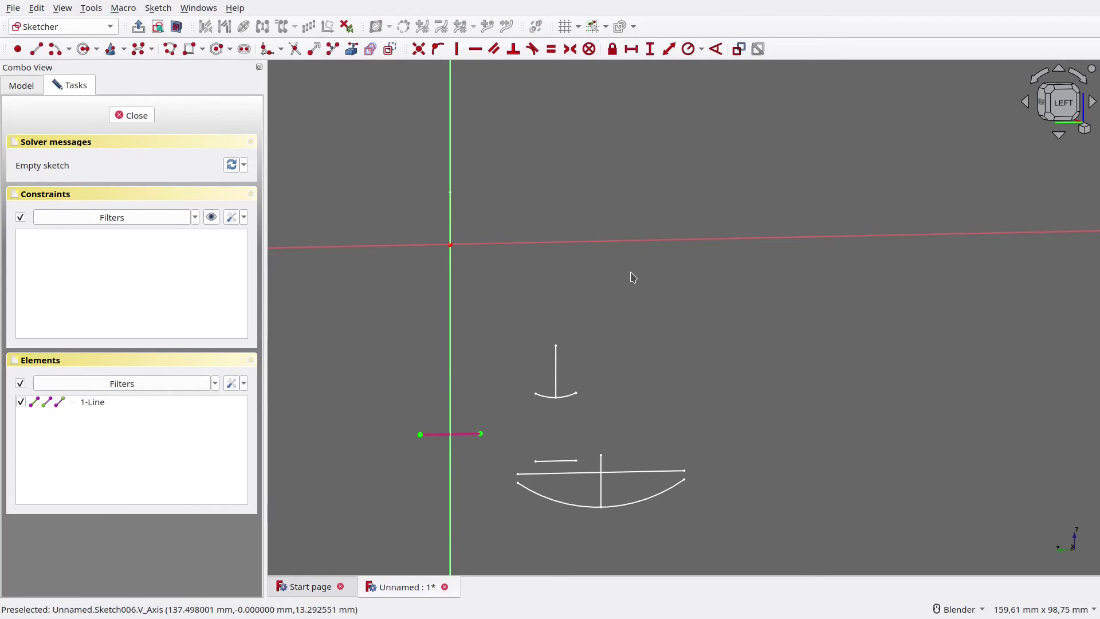
# Draw an upward-opening arc with a radius of about 8.3 mm, centred on the vertical axis above the sketch origin
pyautogui.click(1050, 107)
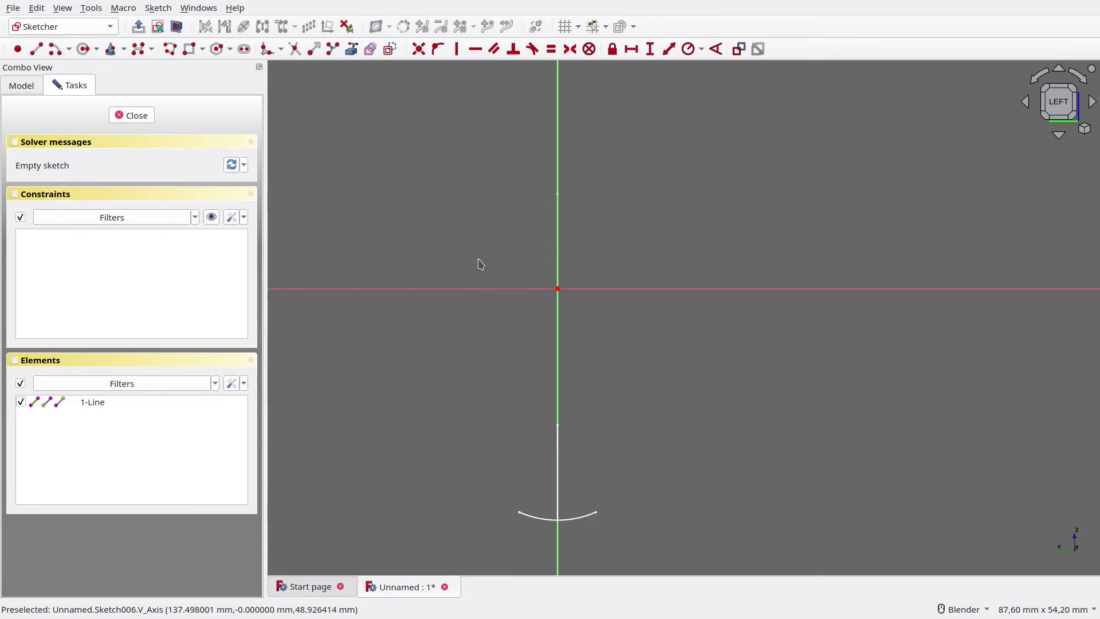
pyautogui.click(558, 172)
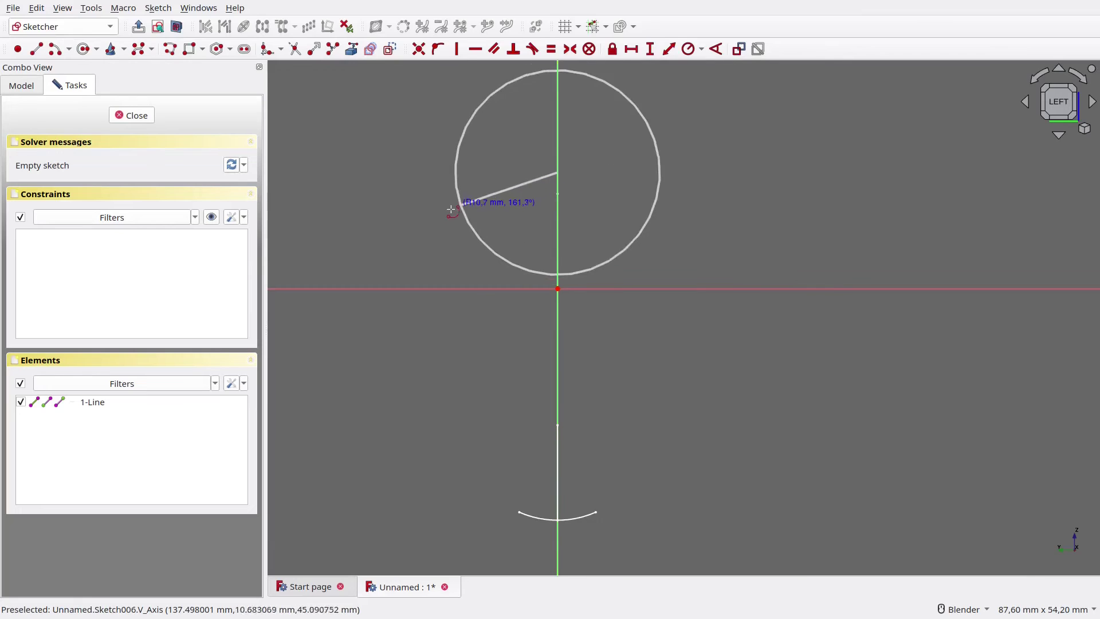
pyautogui.click(481, 194)
pyautogui.click(642, 201)
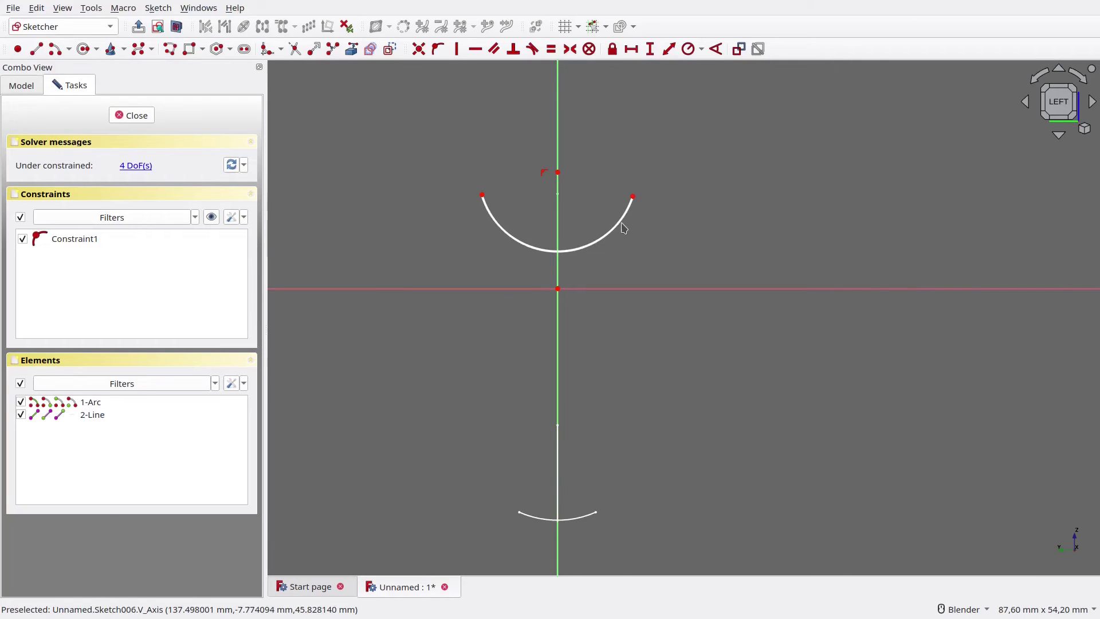
# Set the arc's radius to 40 mm, move it up near the sketch origin and constrain it to pass through that point
pyautogui.click(623, 226)
pyautogui.write('r40')
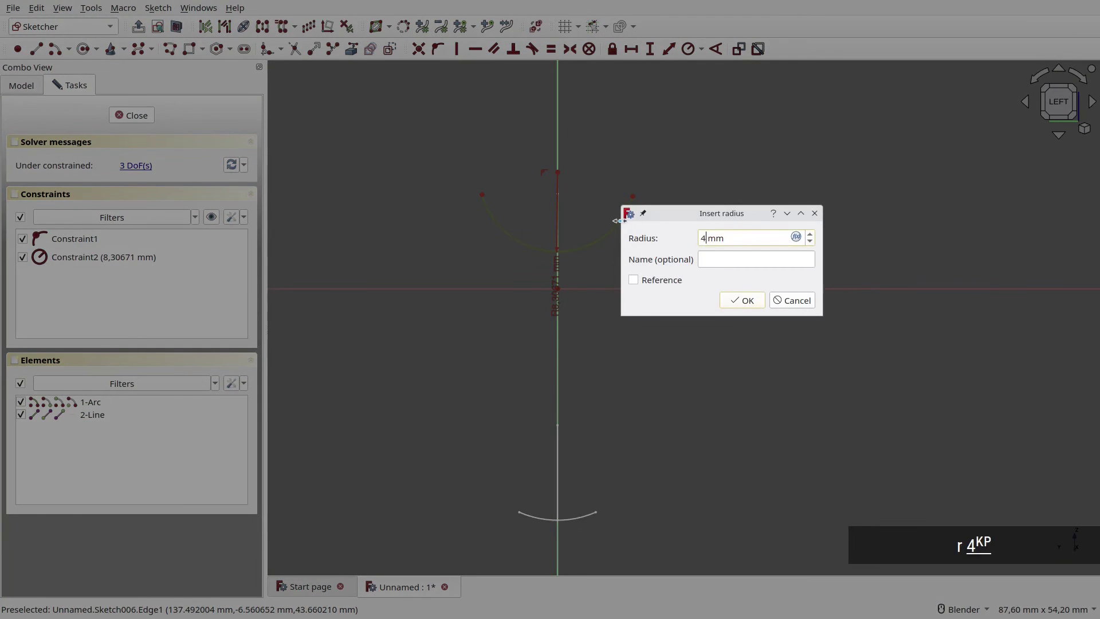
pyautogui.press('Return')
pyautogui.scroll(-2, 667, 253)
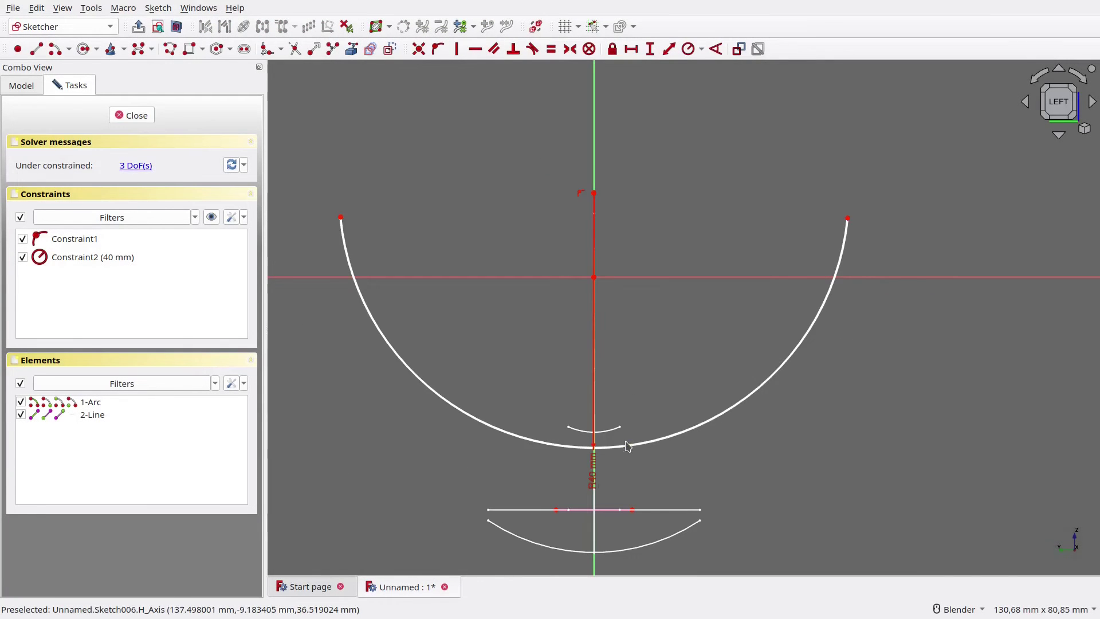
pyautogui.moveTo(632, 444); pyautogui.dragTo(614, 264)
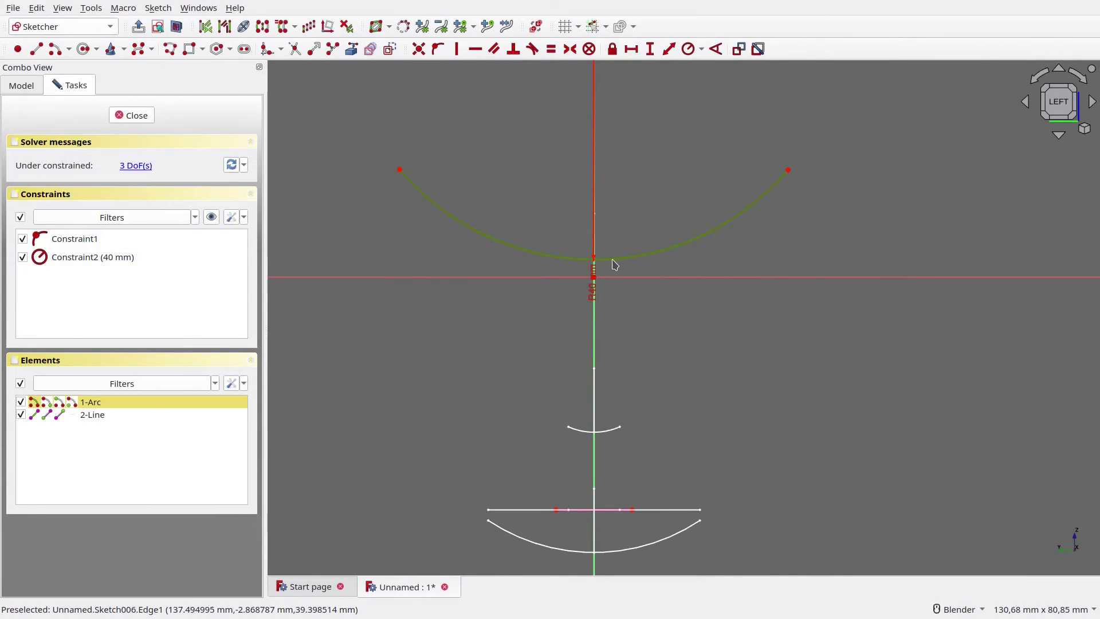
pyautogui.scroll(2, 548, 278)
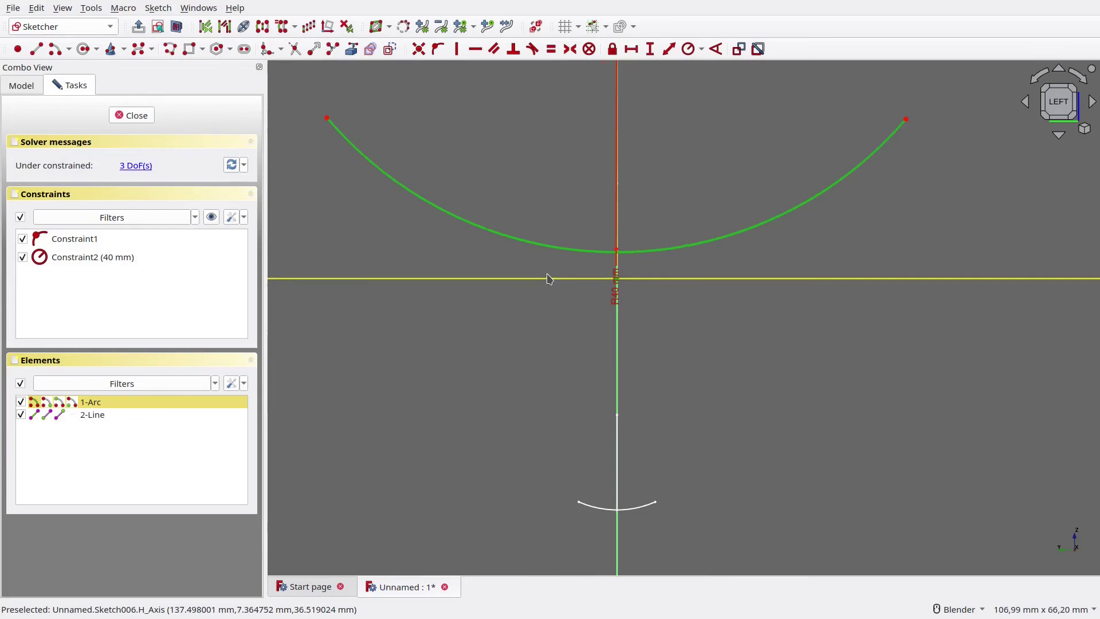
pyautogui.click(548, 278)
pyautogui.press('o')
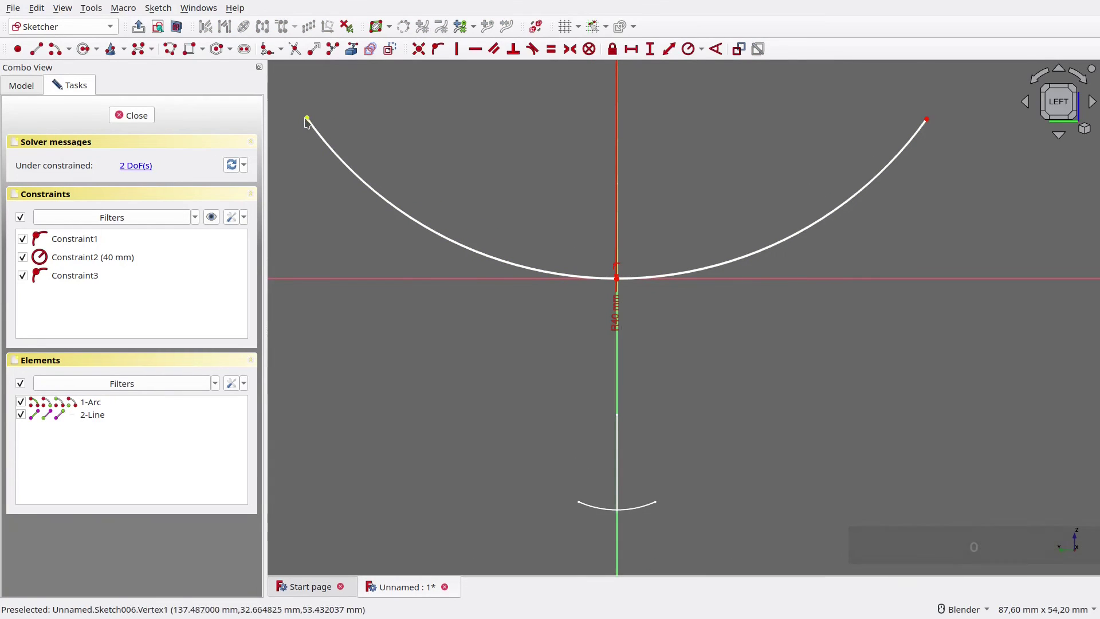
# Constrain the arc's endpoints to be horizontally level and shorten the arc to a small span around the origin
pyautogui.click(926, 119)
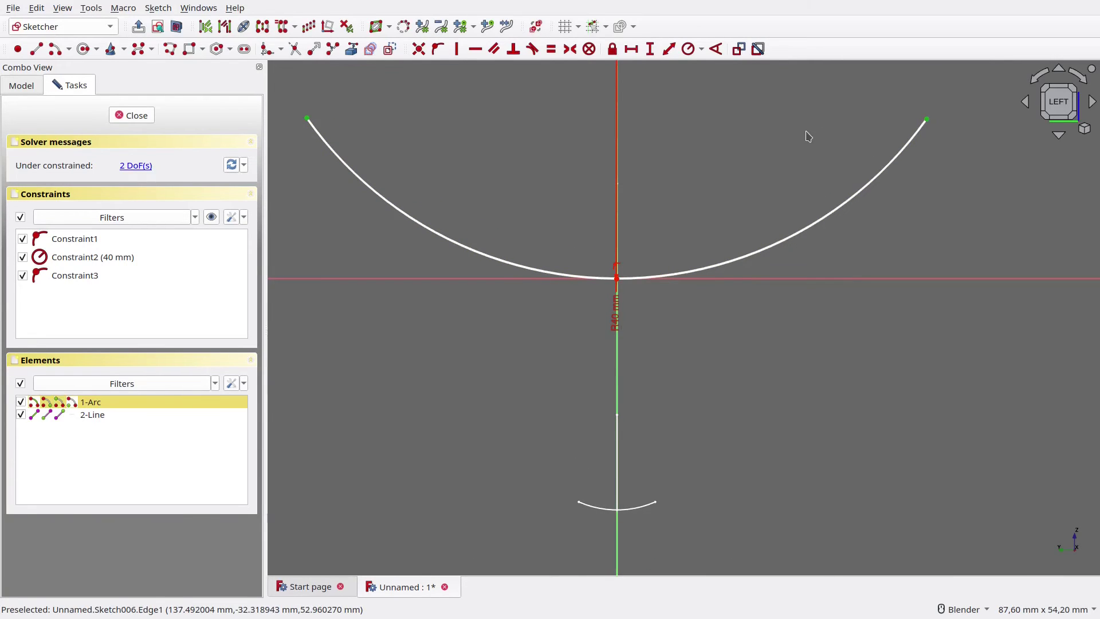
pyautogui.press('h')
pyautogui.moveTo(307, 119); pyautogui.dragTo(589, 281)
# Constrain the arc's endpoint vertically to the end of the linked width line and finish editing section-c
pyautogui.scroll(-2, 528, 341)
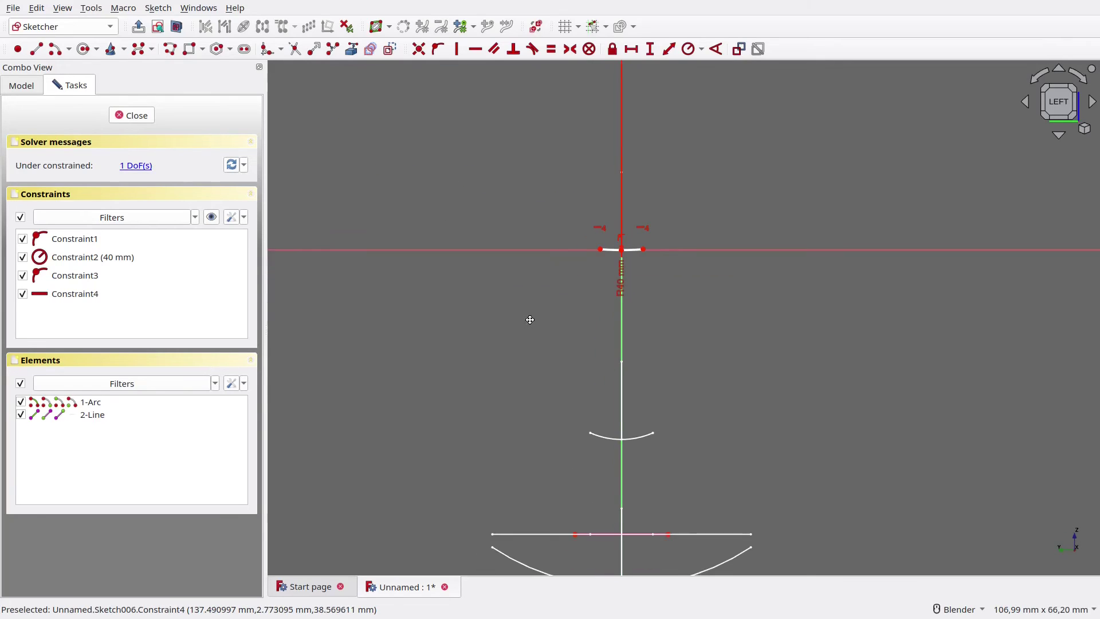
pyautogui.click(574, 535)
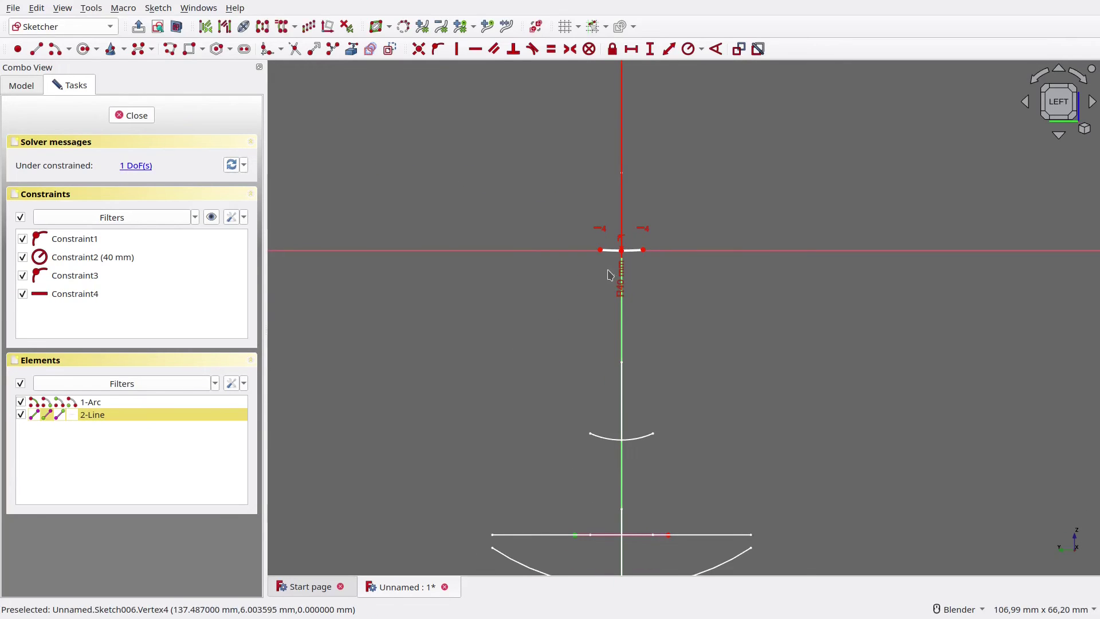
pyautogui.click(600, 254)
pyautogui.press('v')
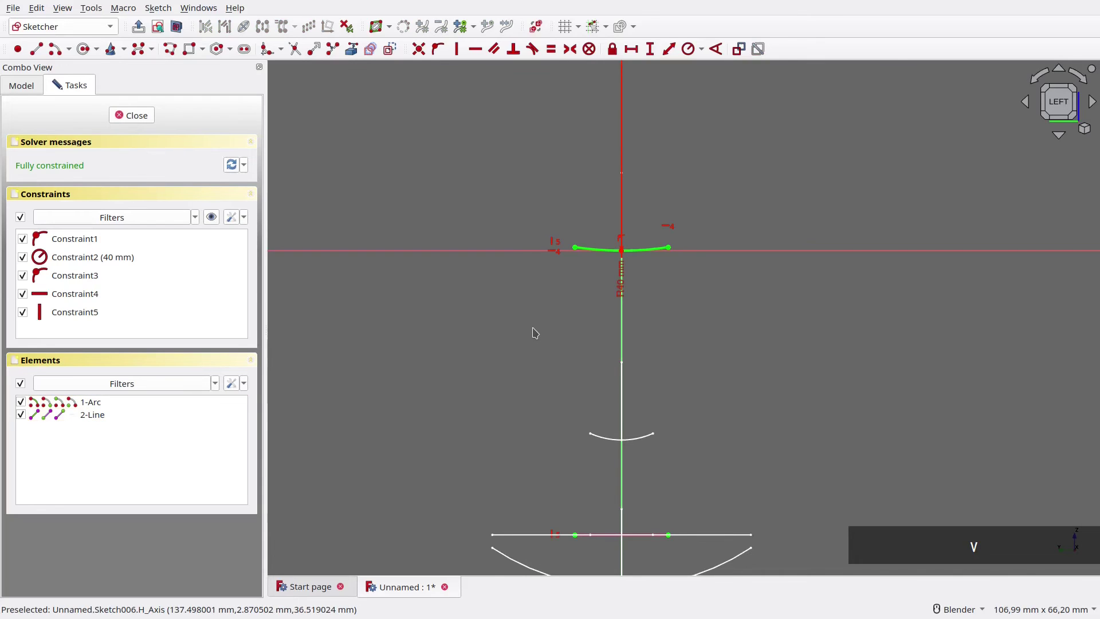
pyautogui.click(143, 116)
# Hide the section-width and section-position sketches and show the side-view sketch together with the three section arcs
pyautogui.press('v')
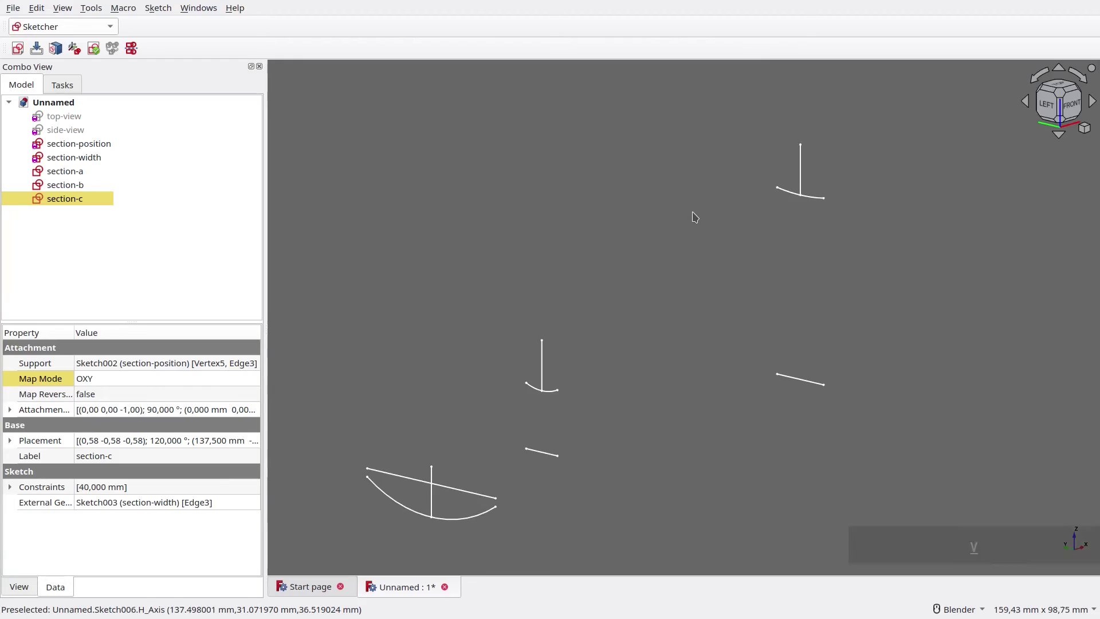
pyautogui.press('f')
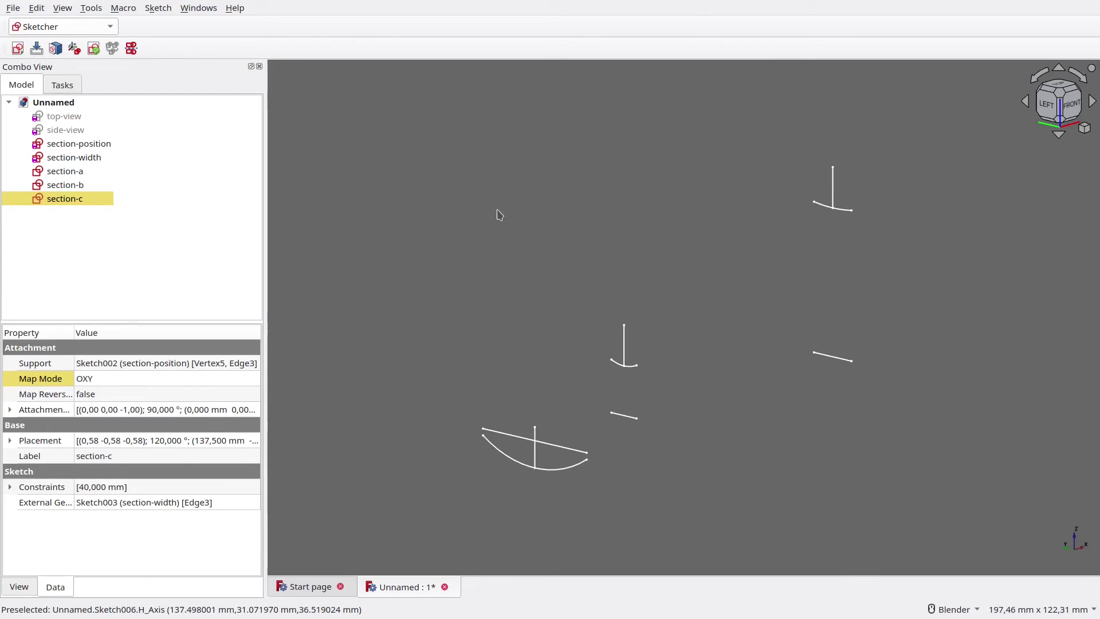
pyautogui.click(92, 157)
pyautogui.press('space')
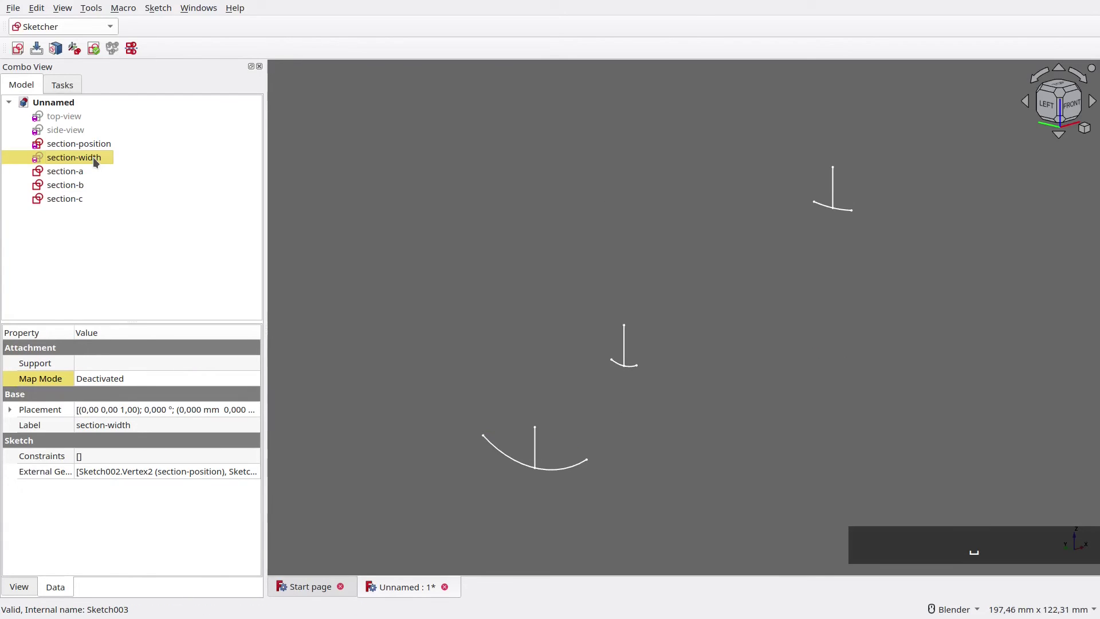
pyautogui.click(86, 147)
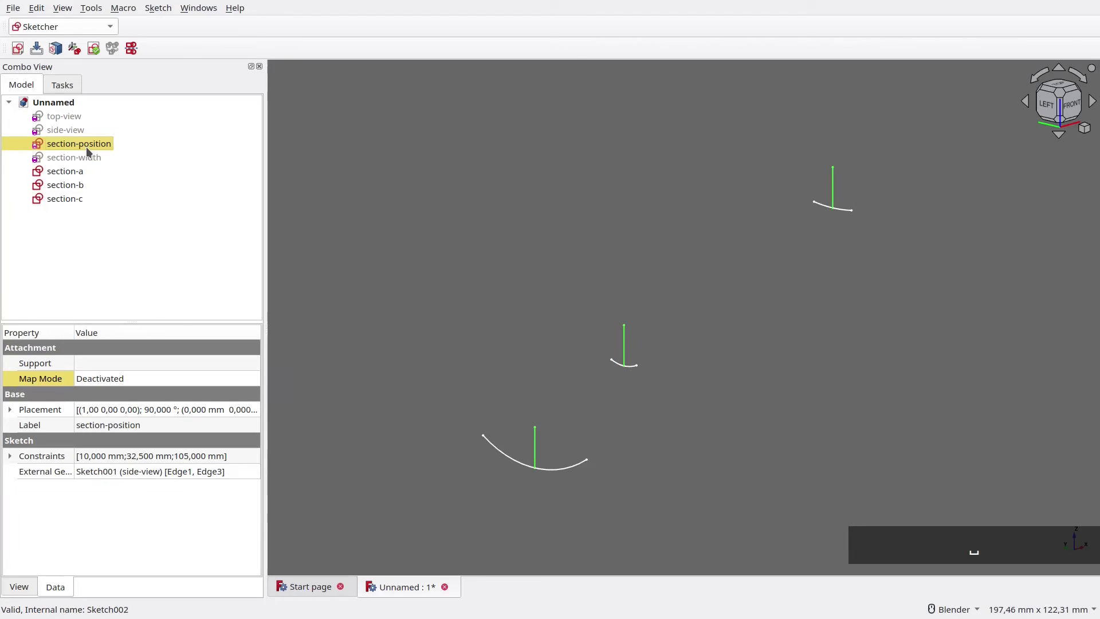
pyautogui.press('space')
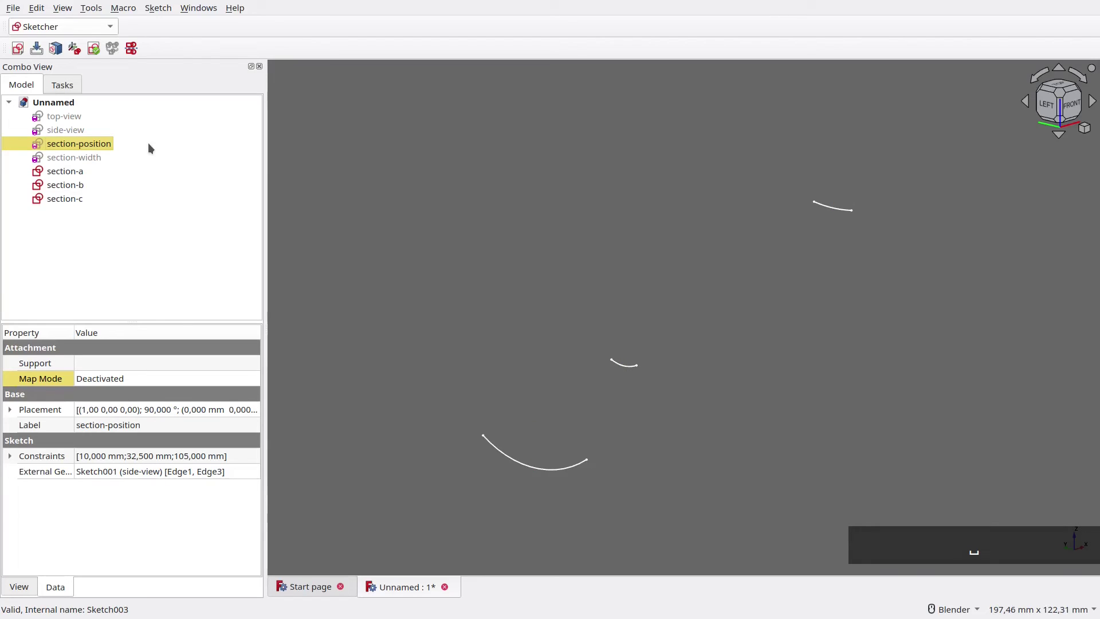
pyautogui.click(81, 129)
pyautogui.press('space')
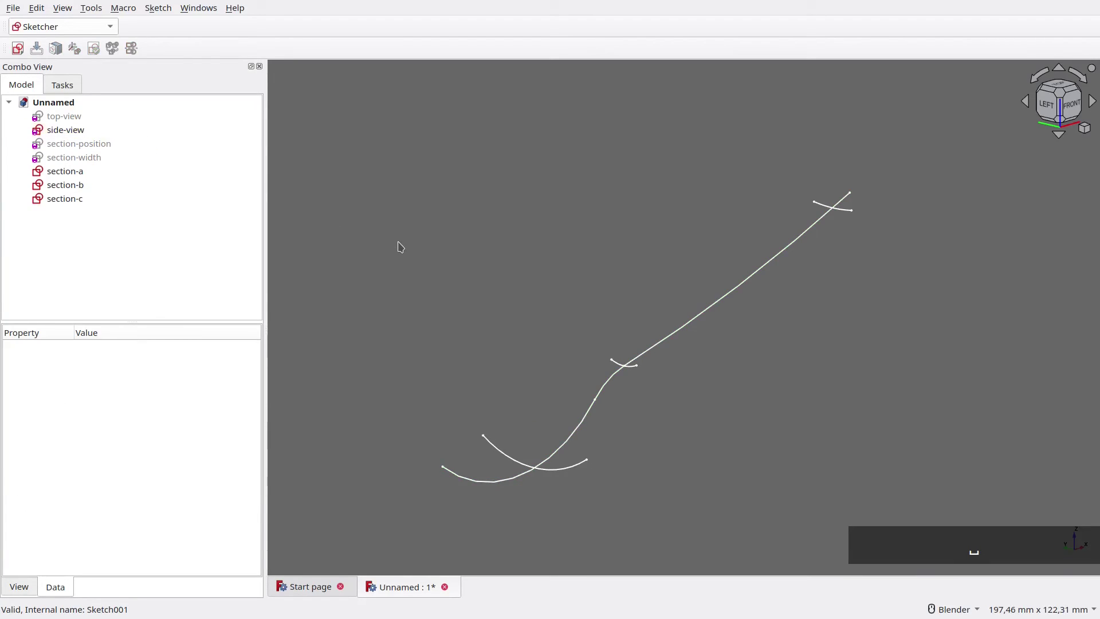
# Switch to the Part workbench and sweep section-a along the front bowl edge of the side-view sketch
pyautogui.click(400, 246)
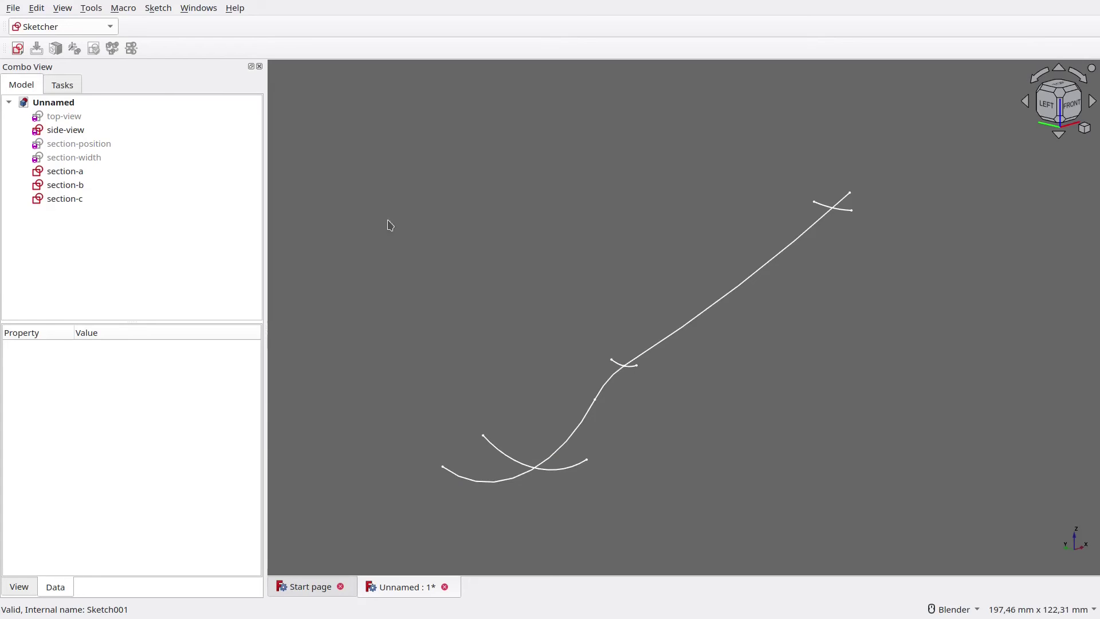
pyautogui.click(87, 26)
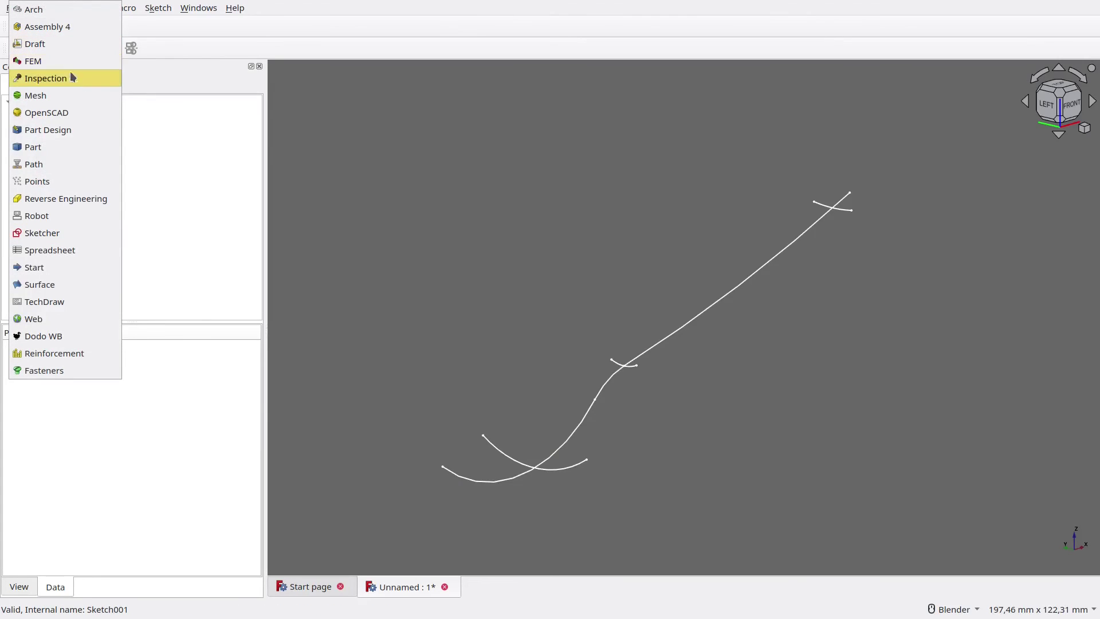
pyautogui.click(63, 146)
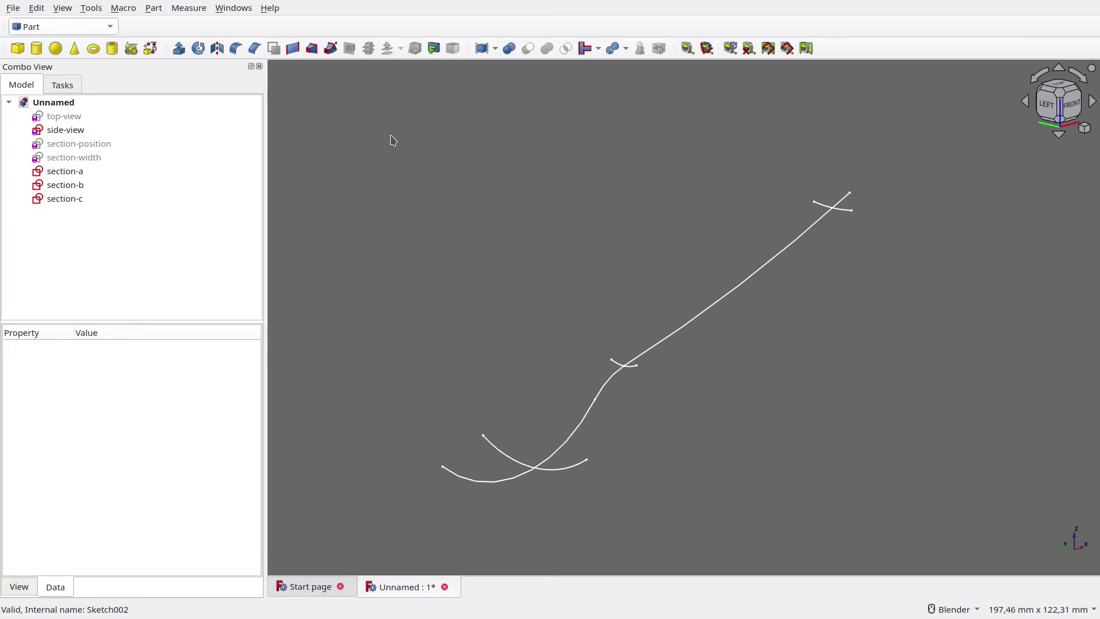
pyautogui.click(331, 49)
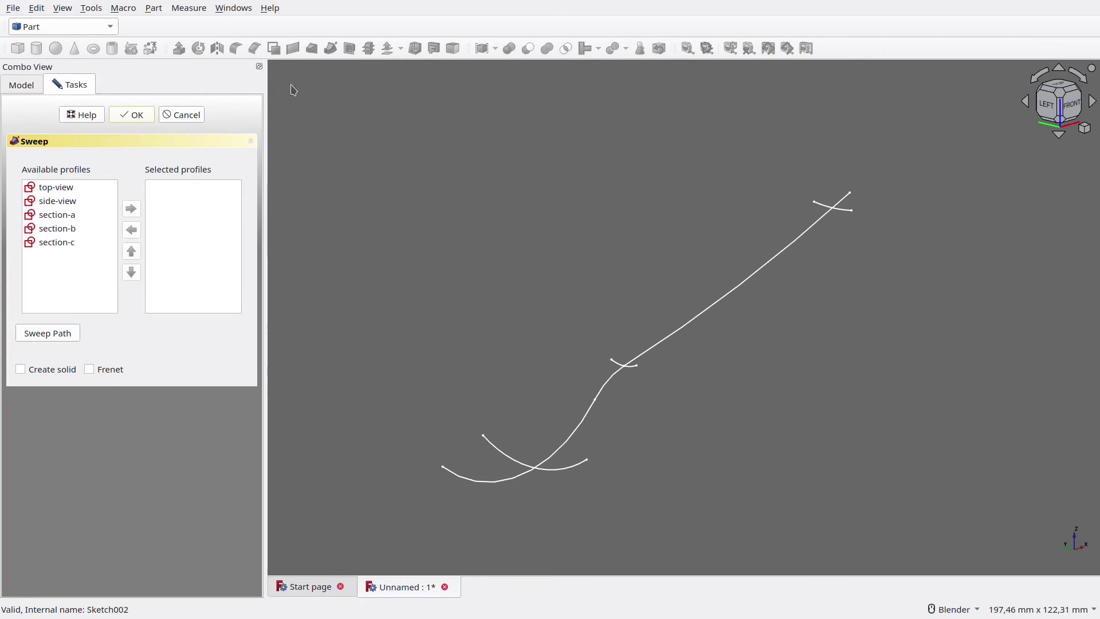
pyautogui.click(43, 217)
pyautogui.click(133, 209)
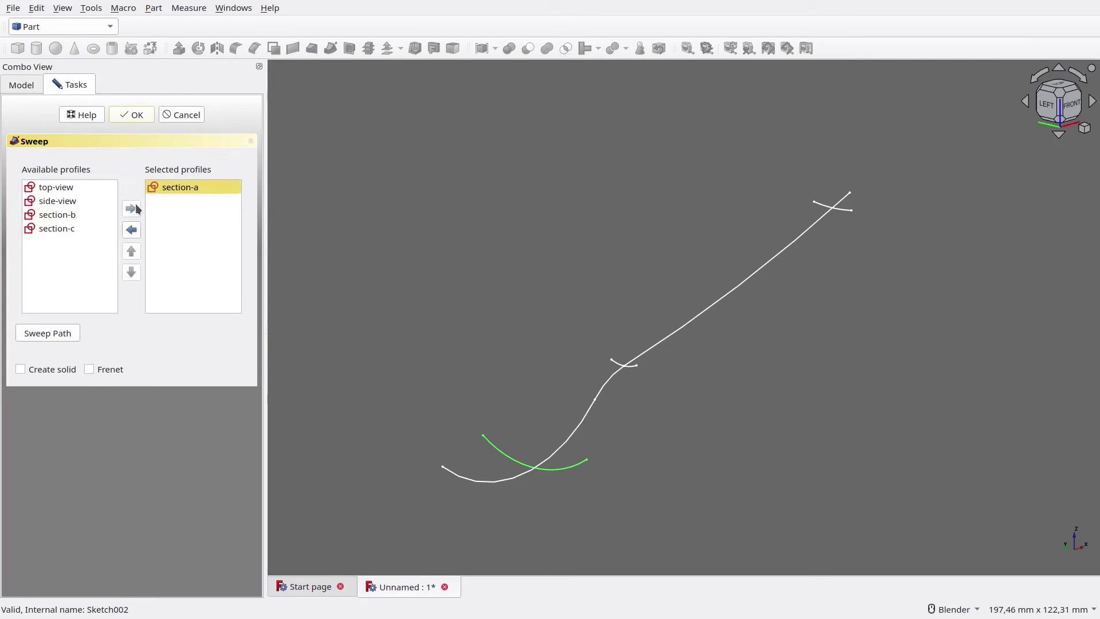
pyautogui.click(50, 334)
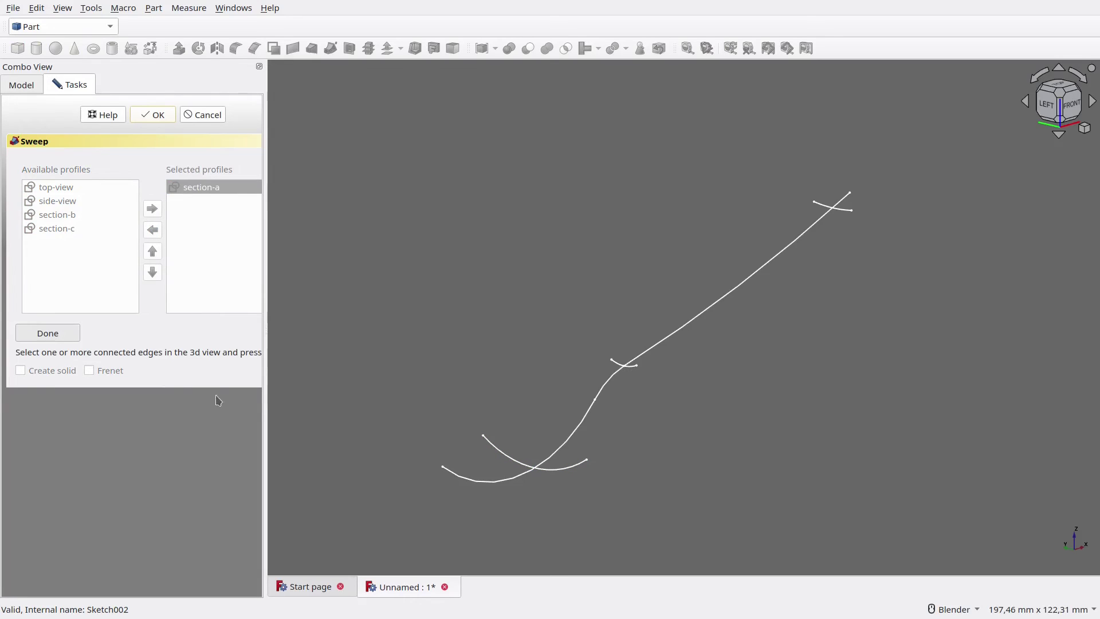
pyautogui.click(487, 481)
pyautogui.click(60, 333)
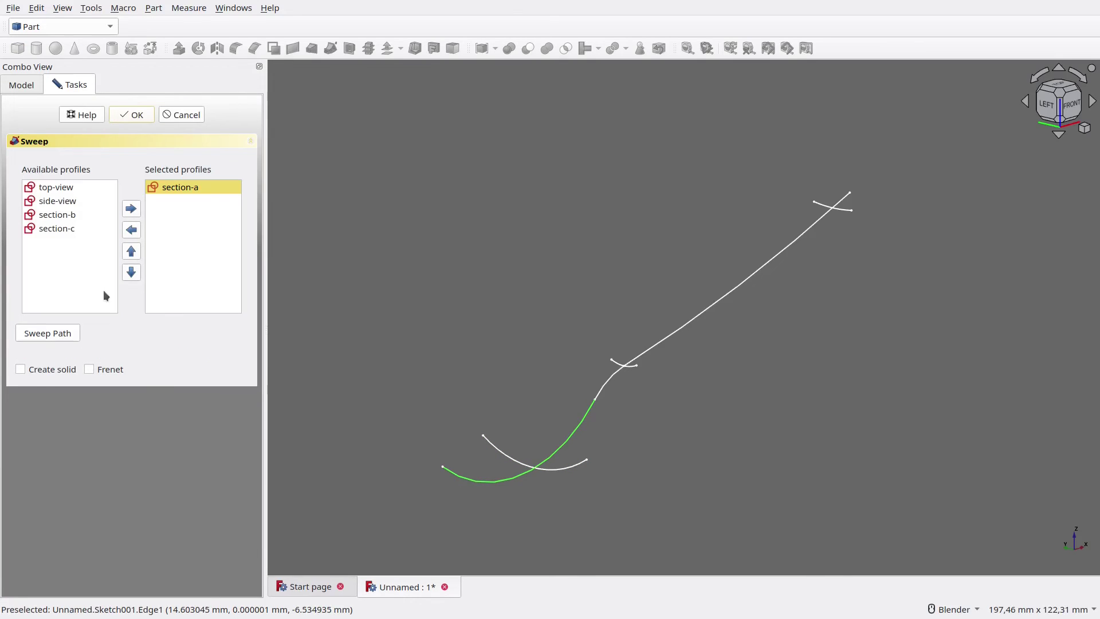
pyautogui.click(133, 115)
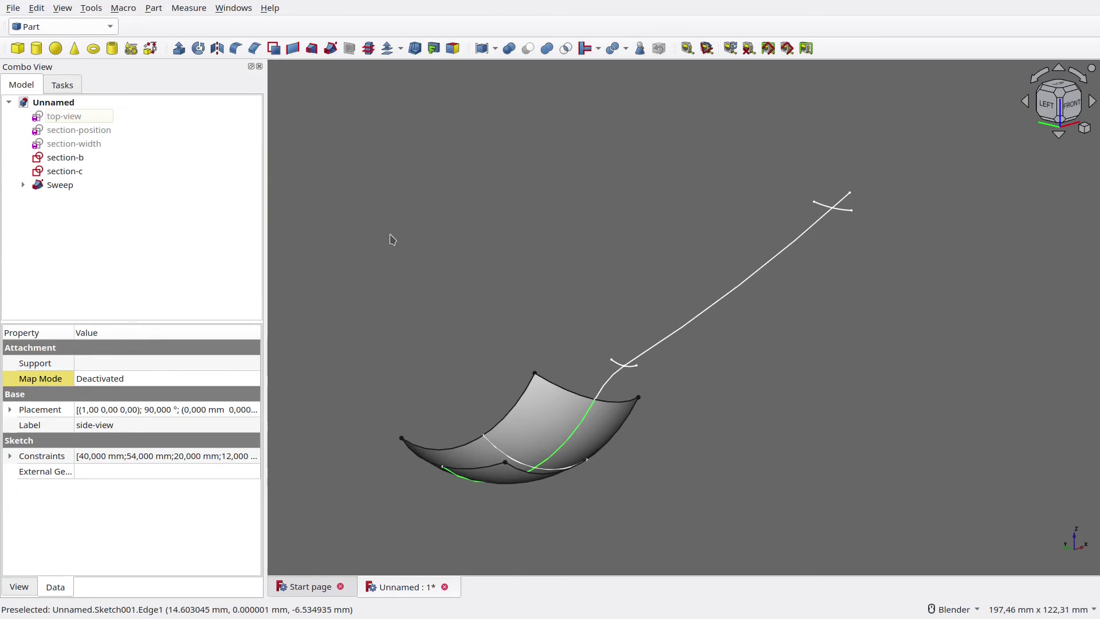
# Rename the new bowl sweep as front-sweep
pyautogui.moveTo(392, 239)
pyautogui.mouseDown(button='middle')
pyautogui.moveTo(388, 290)
pyautogui.moveTo(380, 246)
pyautogui.moveTo(382, 255)
pyautogui.mouseUp(button='middle')
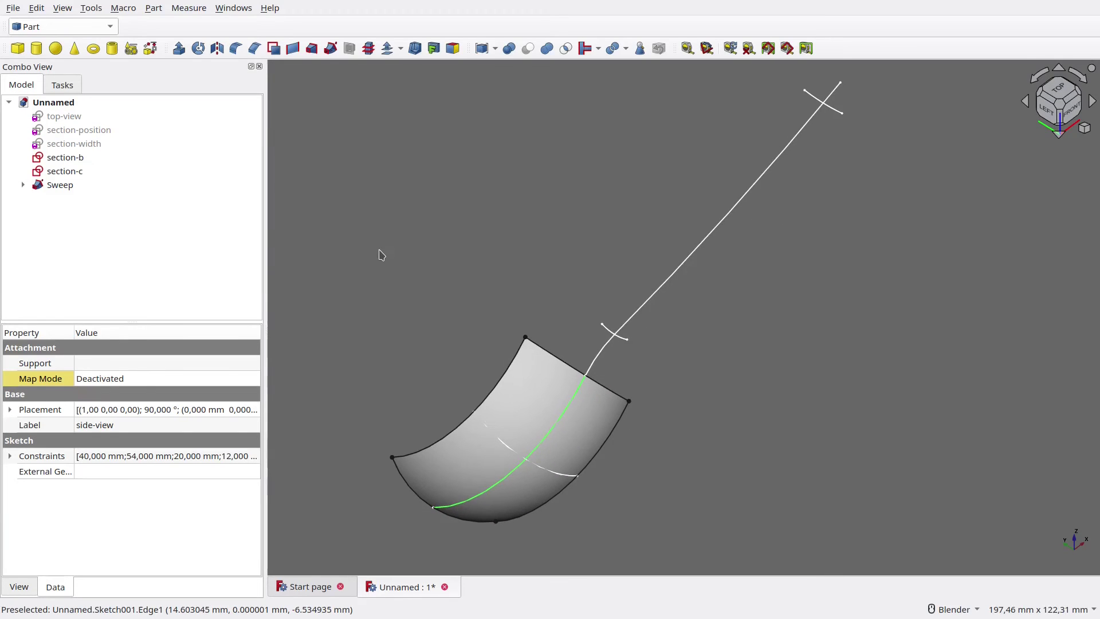
pyautogui.click(57, 184)
pyautogui.press('F2')
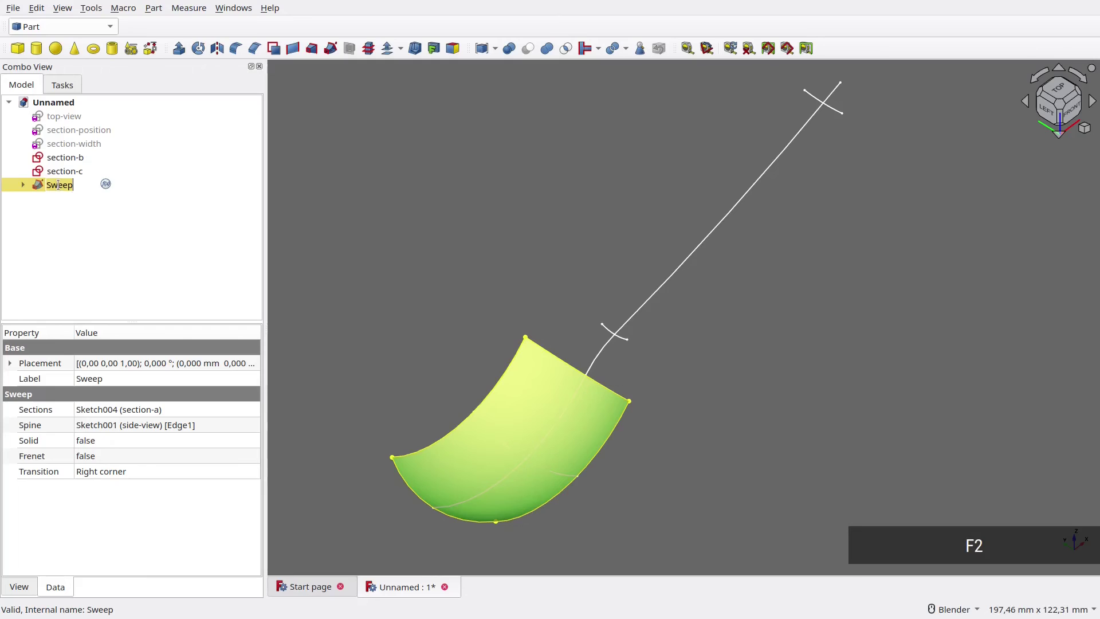
pyautogui.write('front-sweep')
pyautogui.press('Return')
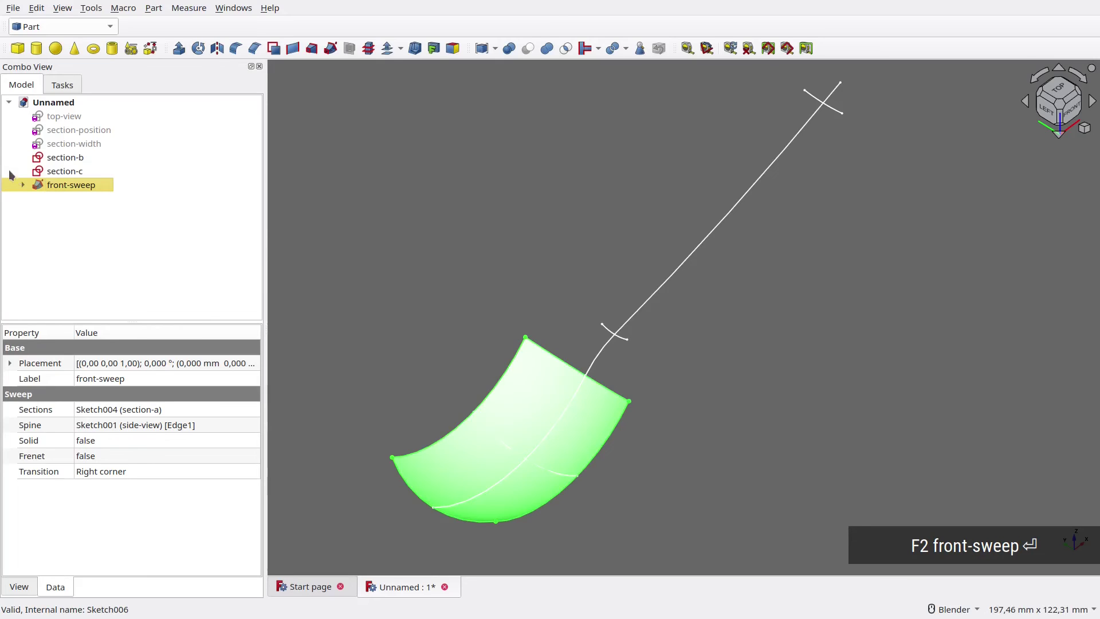
pyautogui.click(324, 184)
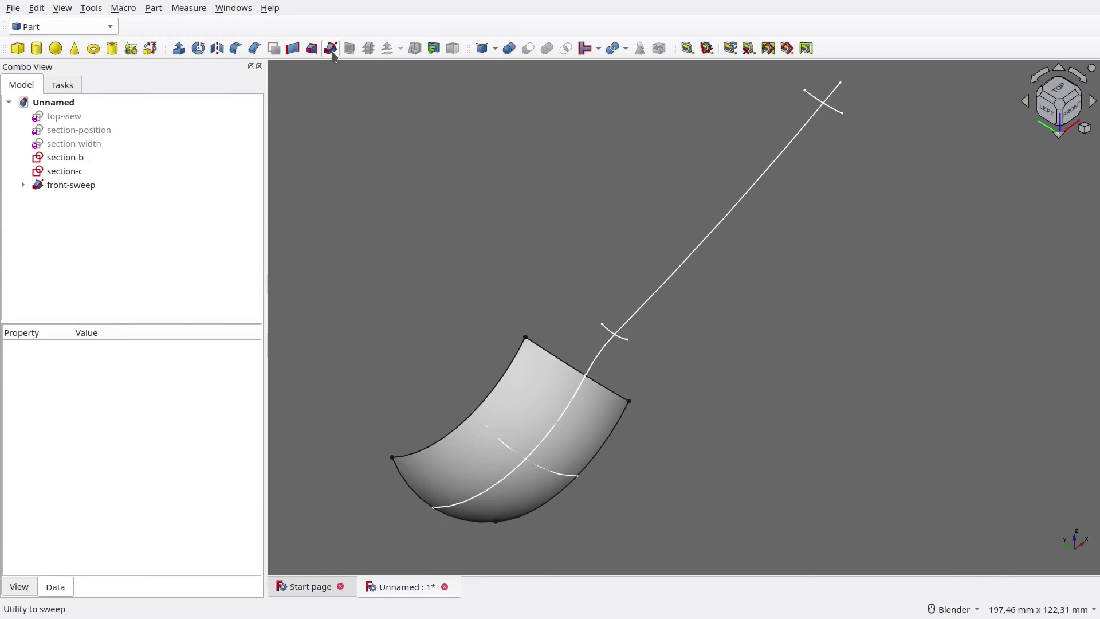
# Sweep the section-b and section-c profiles along the long handle edge of the side-view sketch
pyautogui.click(331, 50)
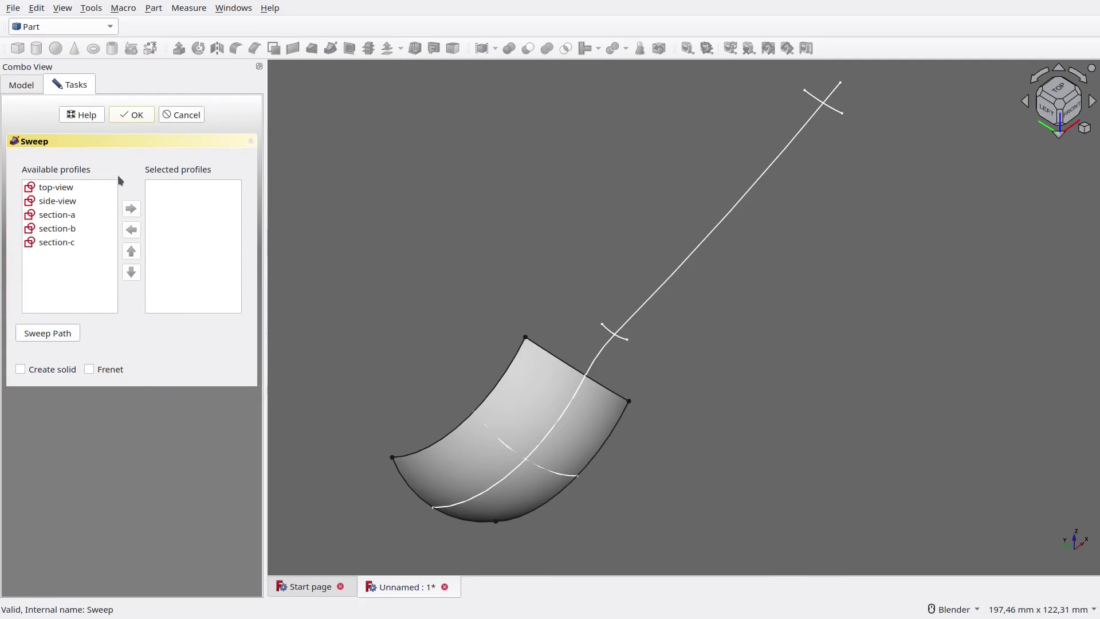
pyautogui.click(73, 229)
pyautogui.click(132, 208)
pyautogui.click(68, 232)
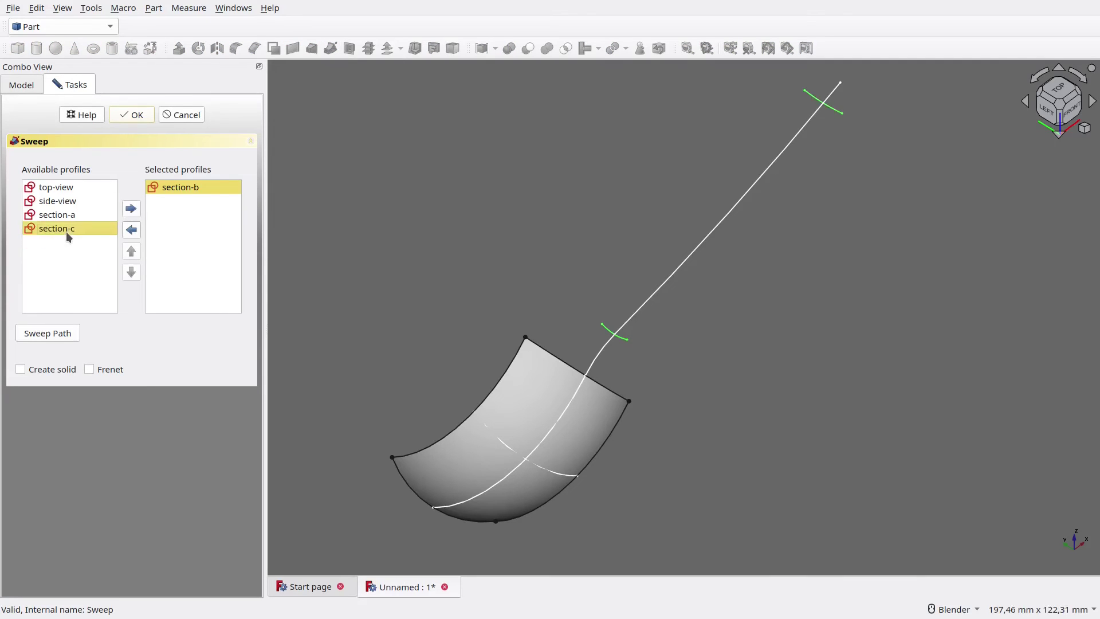
pyautogui.click(131, 210)
pyautogui.click(65, 334)
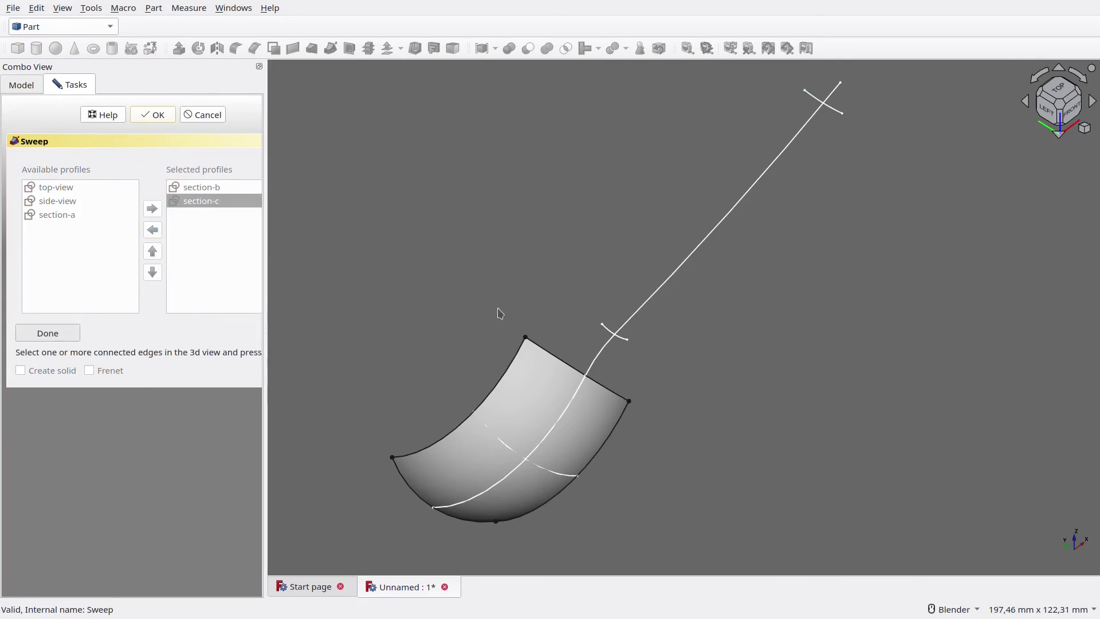
pyautogui.click(654, 295)
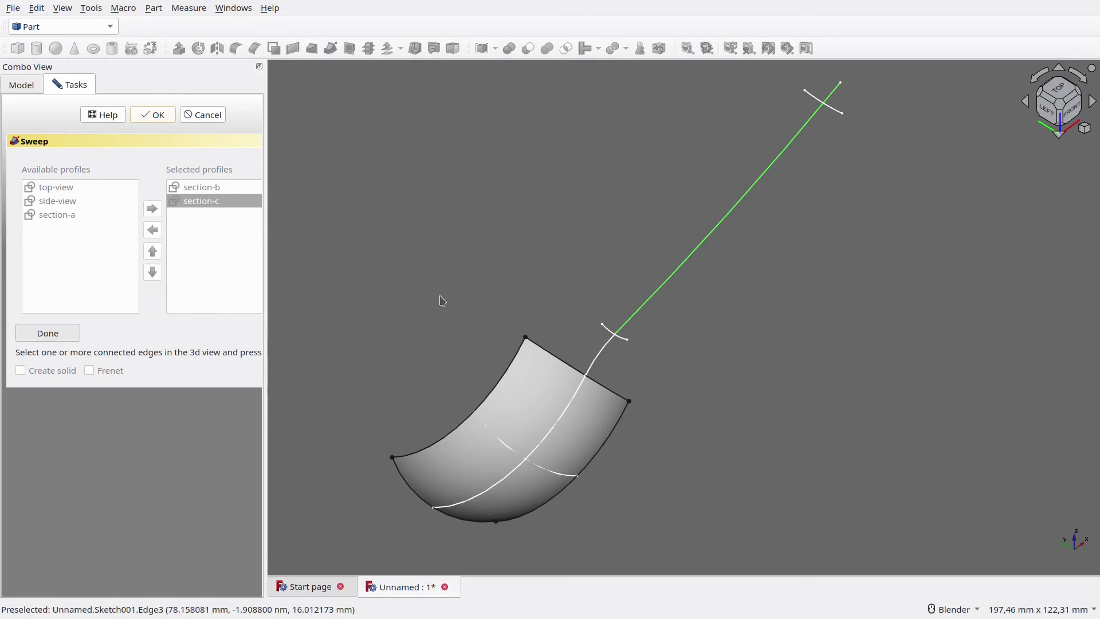
pyautogui.click(65, 340)
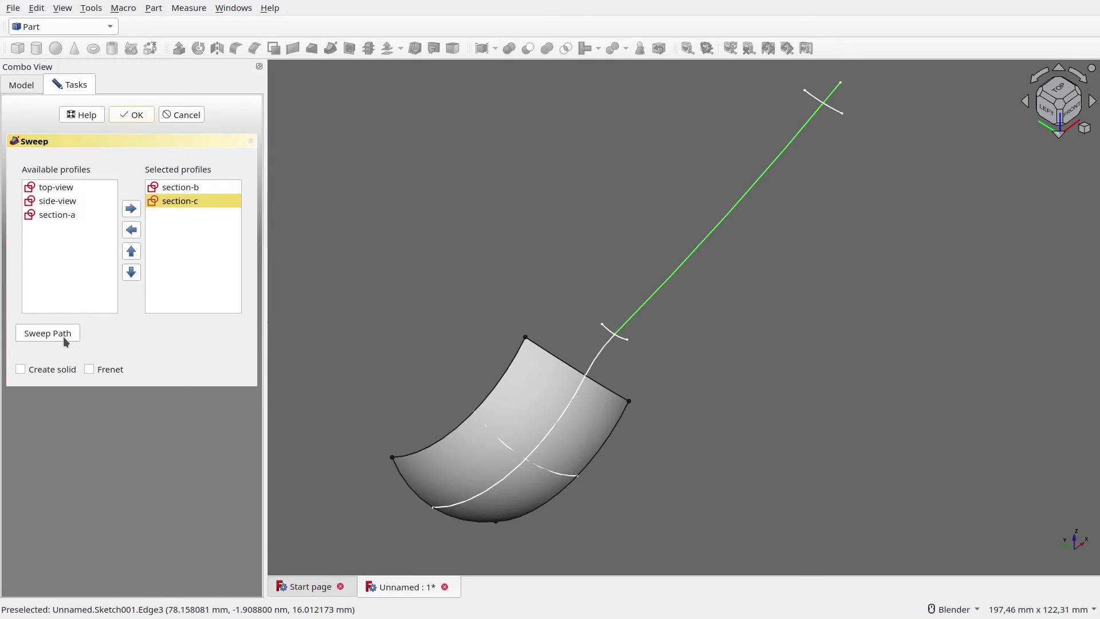
pyautogui.click(136, 115)
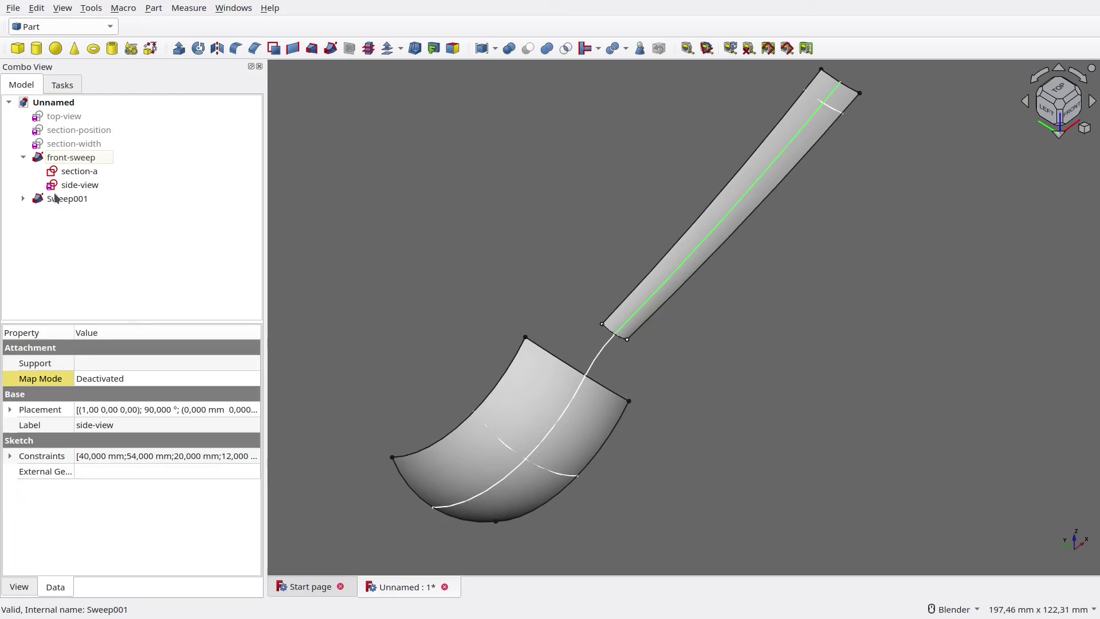
# Rename the new handle sweep as handle-sweep
pyautogui.click(23, 198)
pyautogui.click(52, 201)
pyautogui.press('F2')
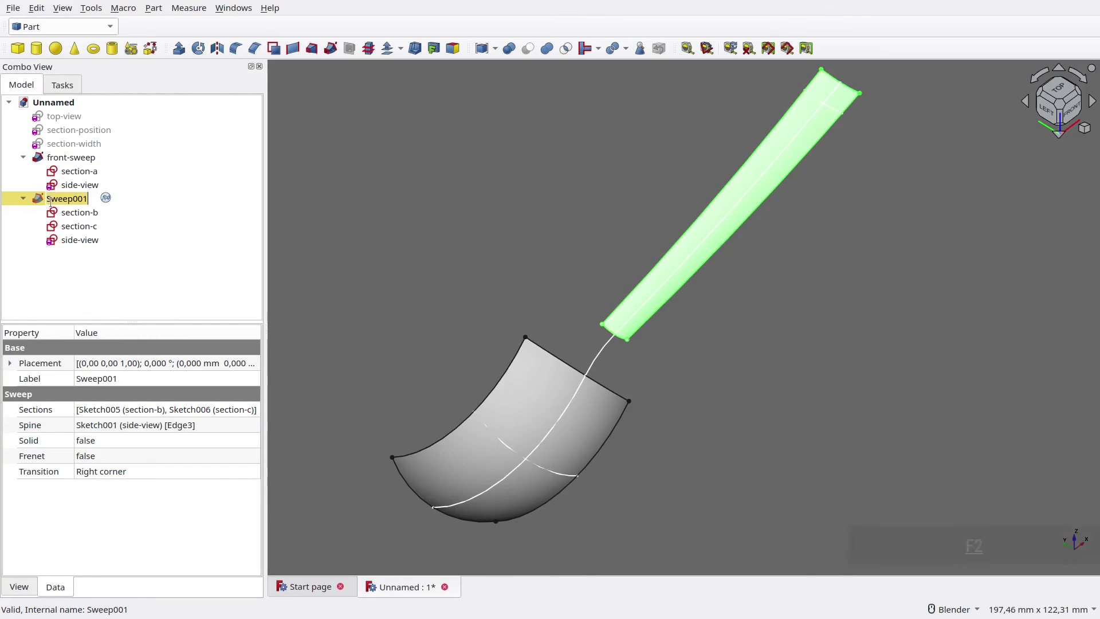
pyautogui.write('handle-sweep')
pyautogui.press('Return')
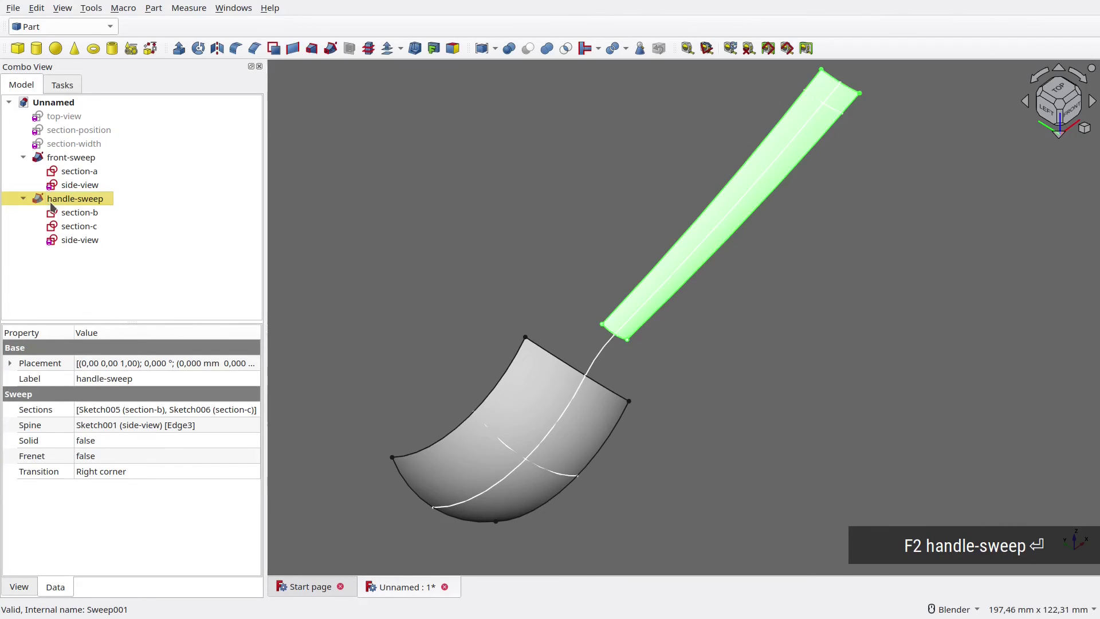
pyautogui.click(386, 227)
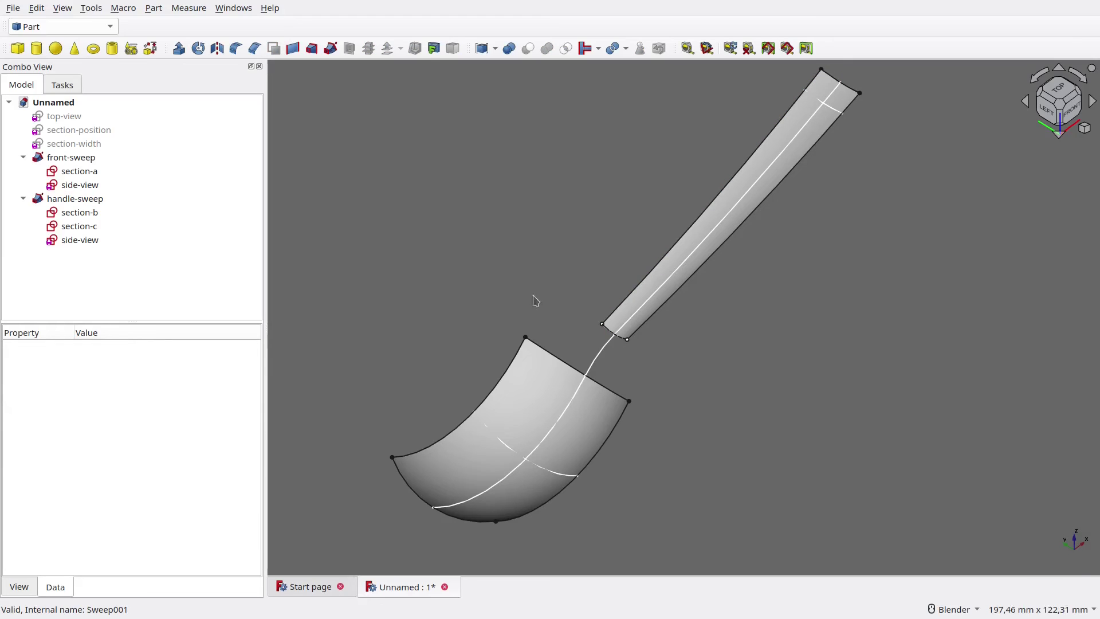
pyautogui.click(550, 353)
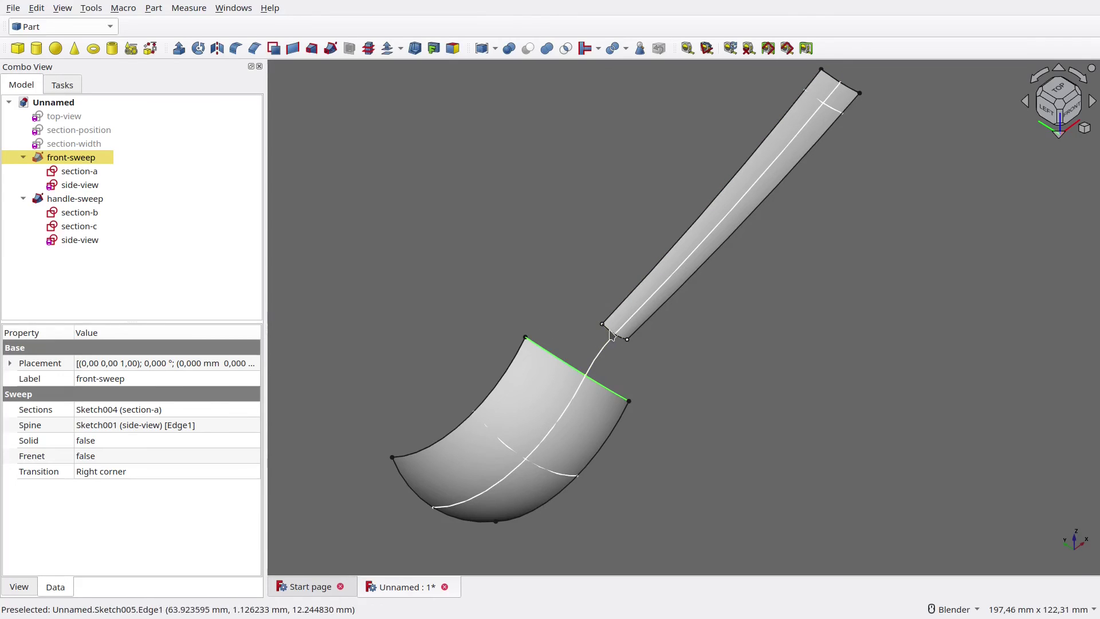
pyautogui.click(609, 335)
pyautogui.click(550, 330)
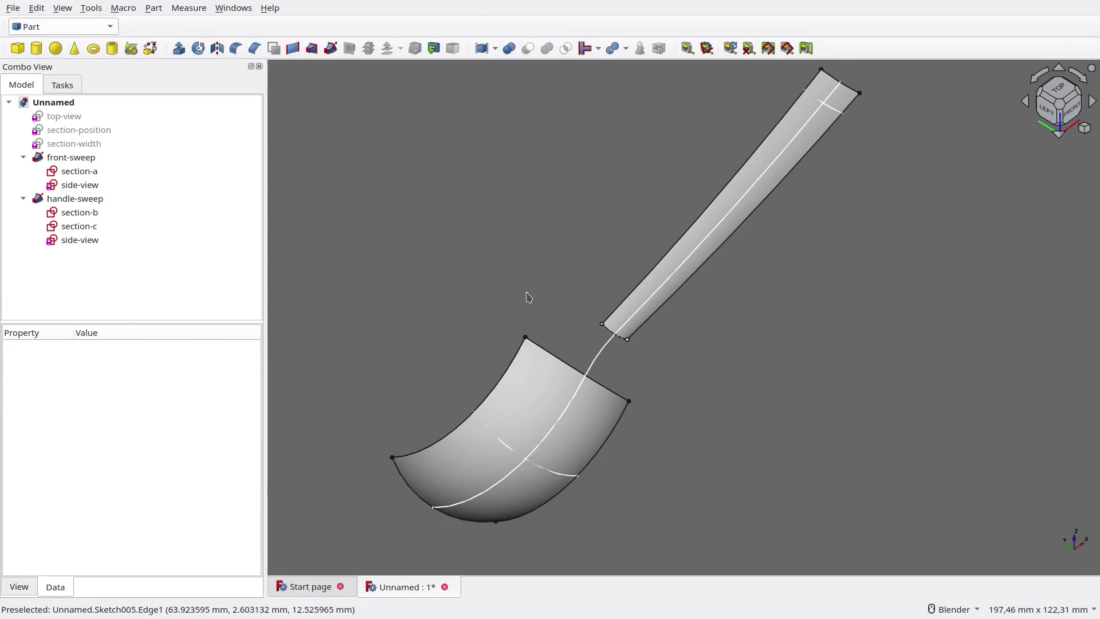
# Create a wire from the end edge of front-sweep that faces the handle, using the shape builder's Wire from edges option
pyautogui.click(150, 48)
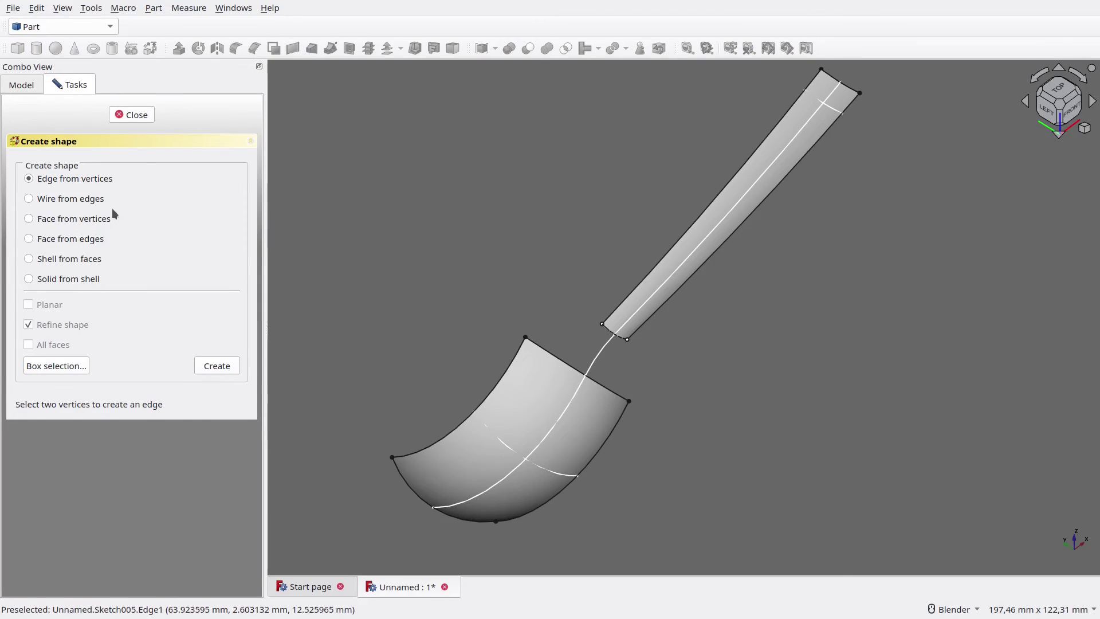
pyautogui.click(90, 199)
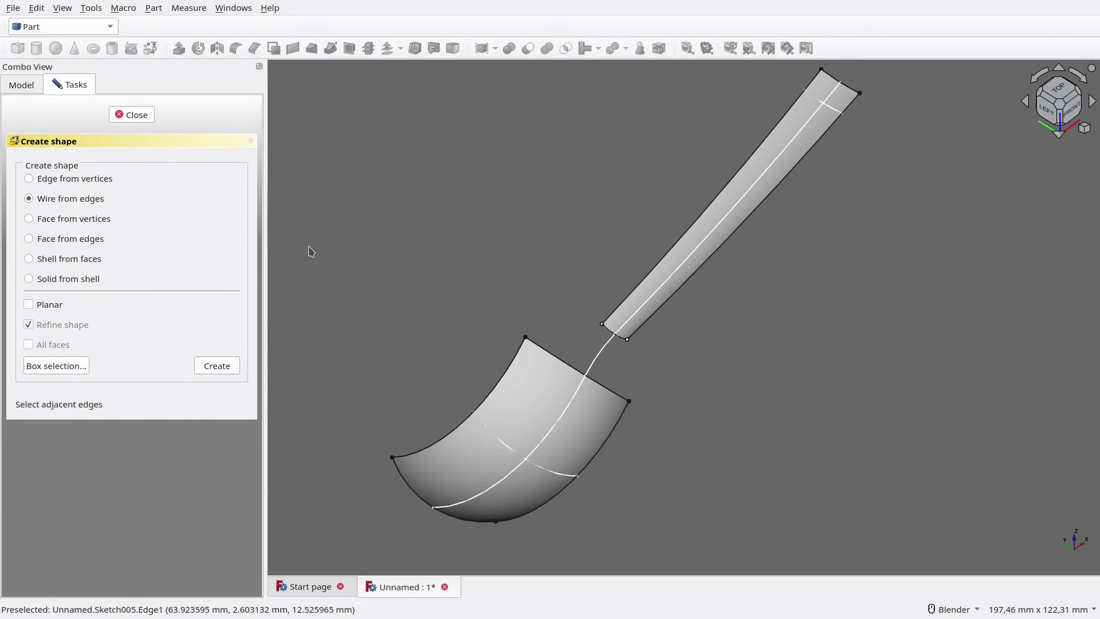
pyautogui.click(538, 345)
pyautogui.click(229, 367)
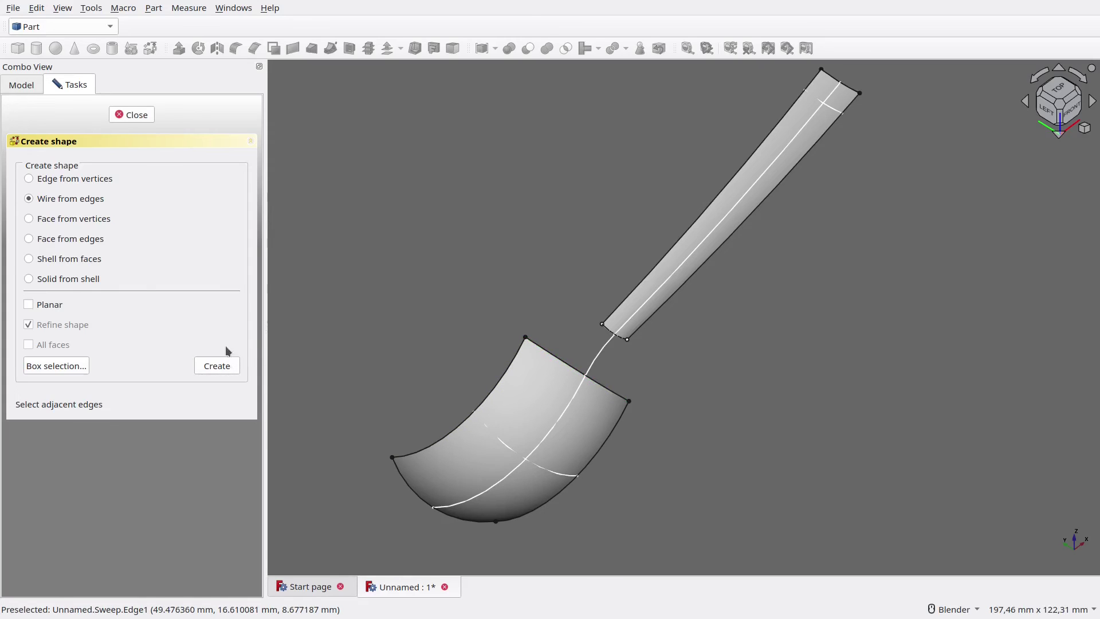
pyautogui.click(134, 117)
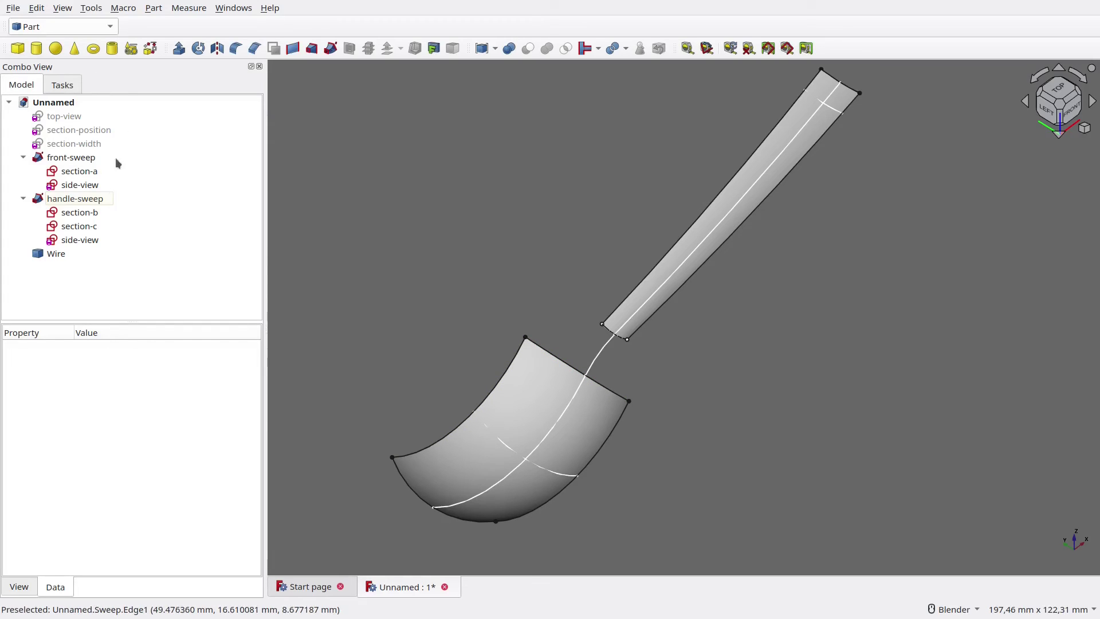
# Rename the new wire as section-neck
pyautogui.click(56, 252)
pyautogui.press('F2')
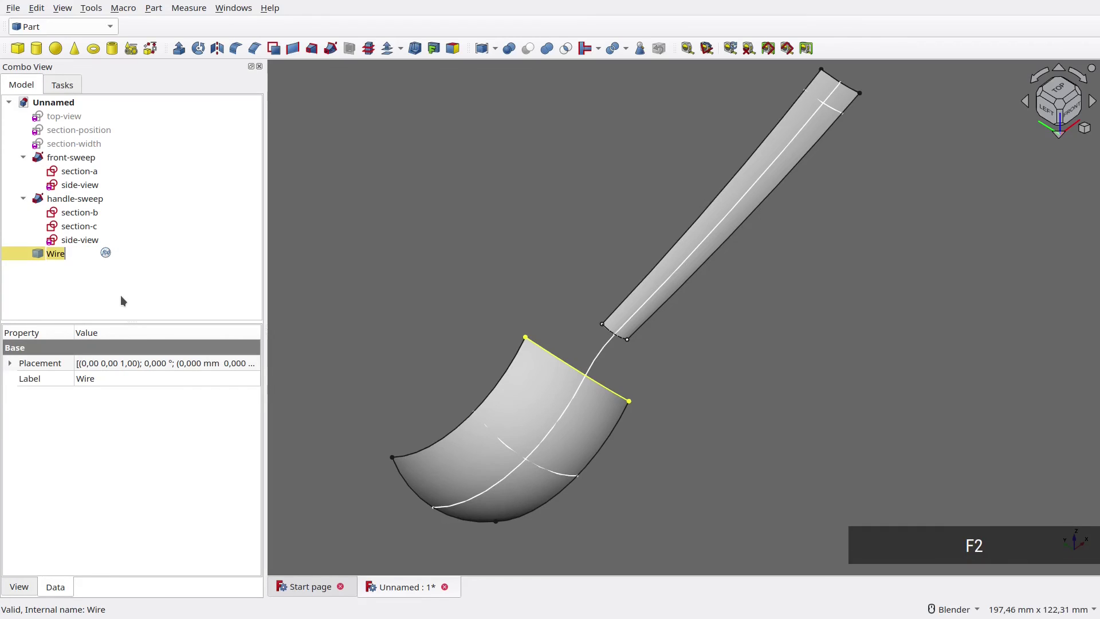
pyautogui.write('section-neck')
pyautogui.press('Return')
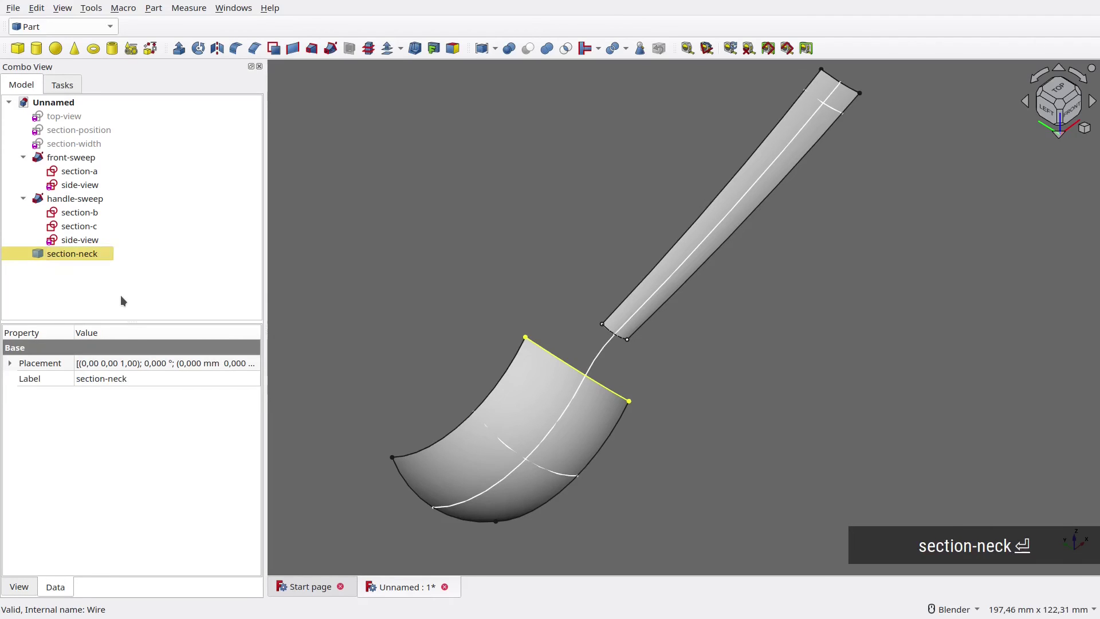
pyautogui.click(120, 294)
# Sweep the section-neck and section-b profiles along the short side-view edge that bridges the bowl and handle
pyautogui.click(330, 48)
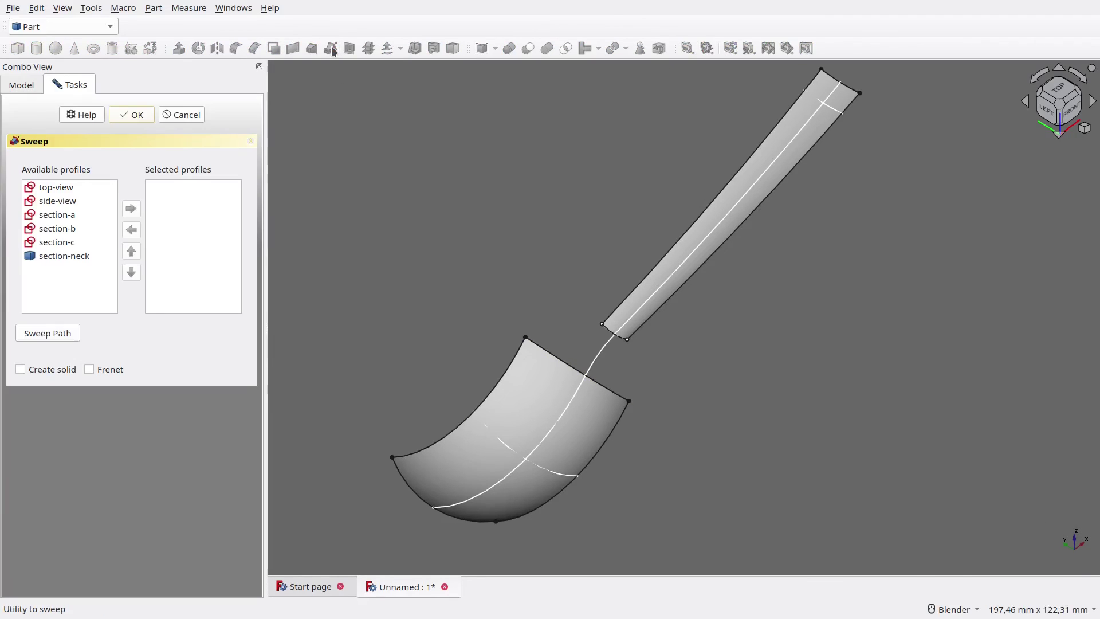
pyautogui.click(94, 254)
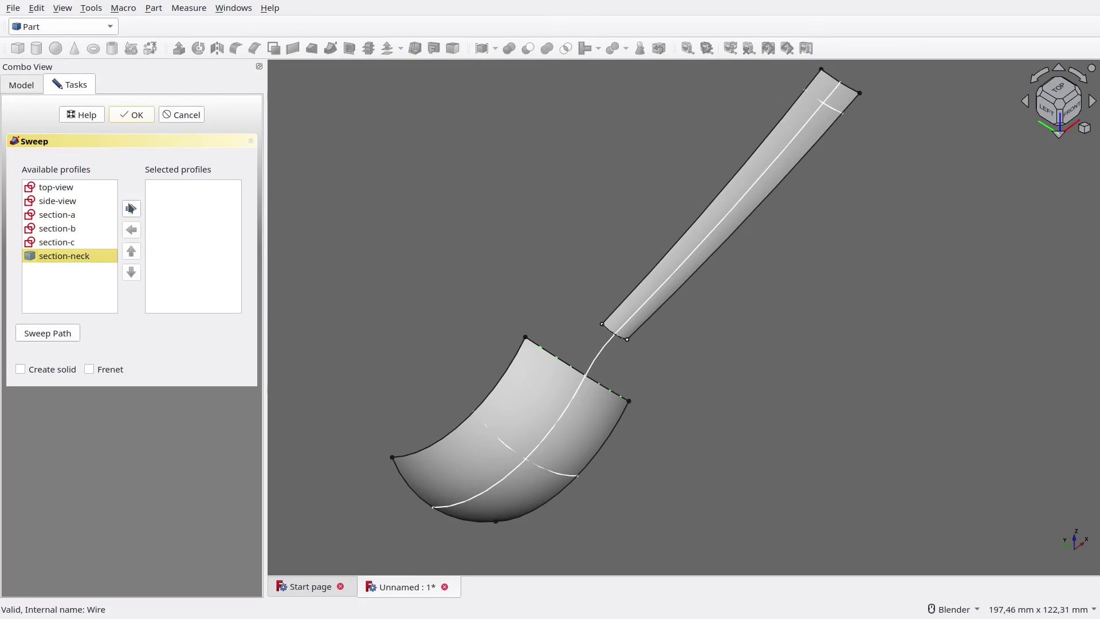
pyautogui.click(132, 208)
pyautogui.click(71, 229)
pyautogui.click(131, 208)
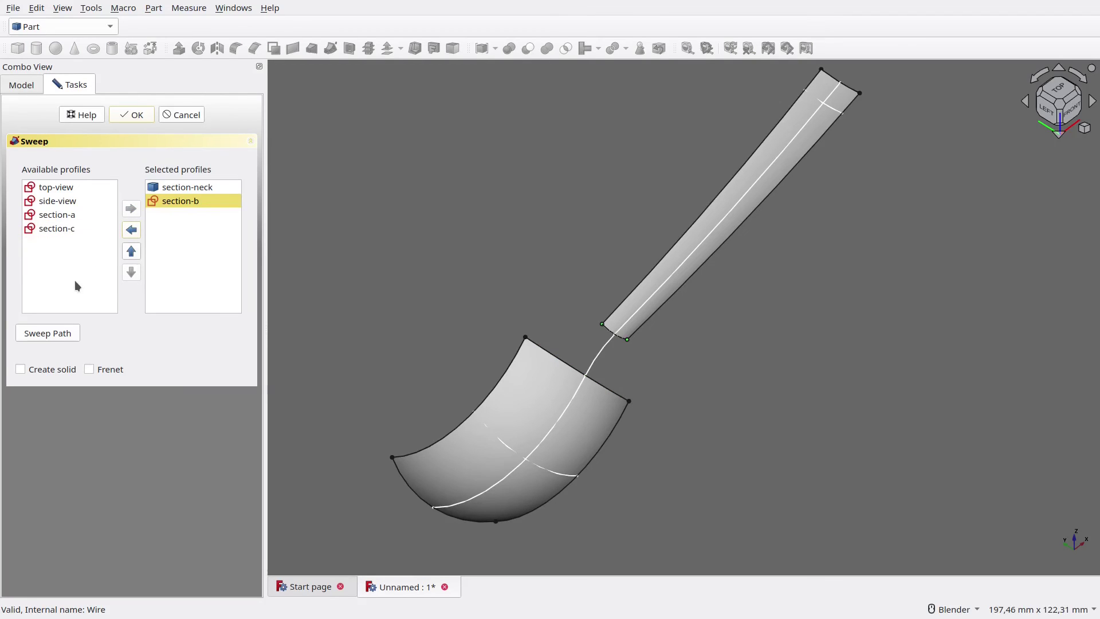
pyautogui.click(64, 334)
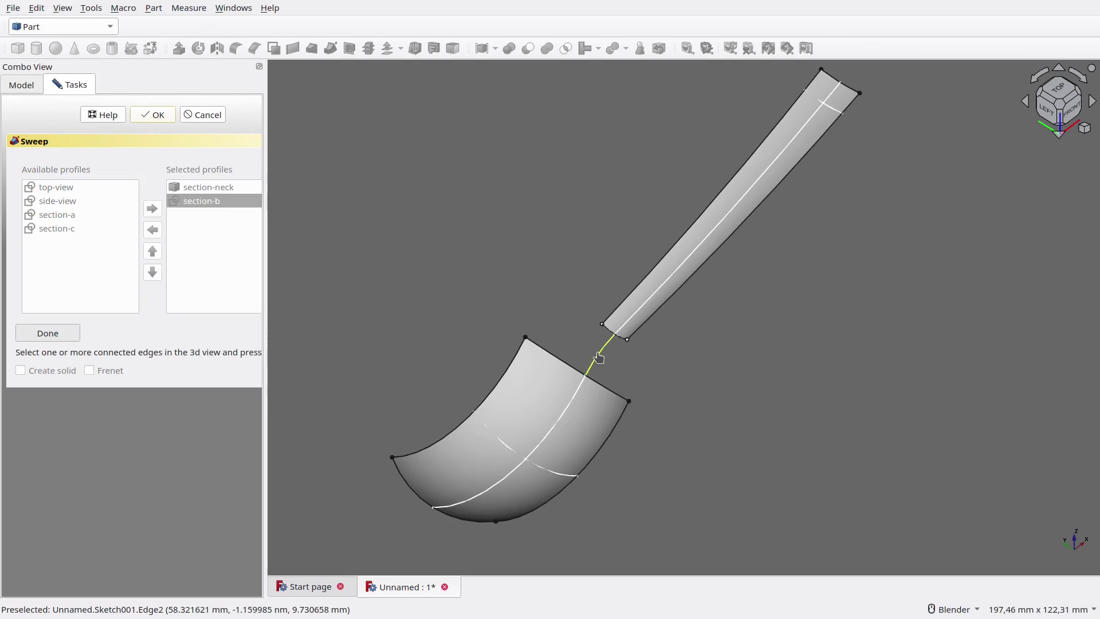
pyautogui.click(598, 358)
pyautogui.click(75, 338)
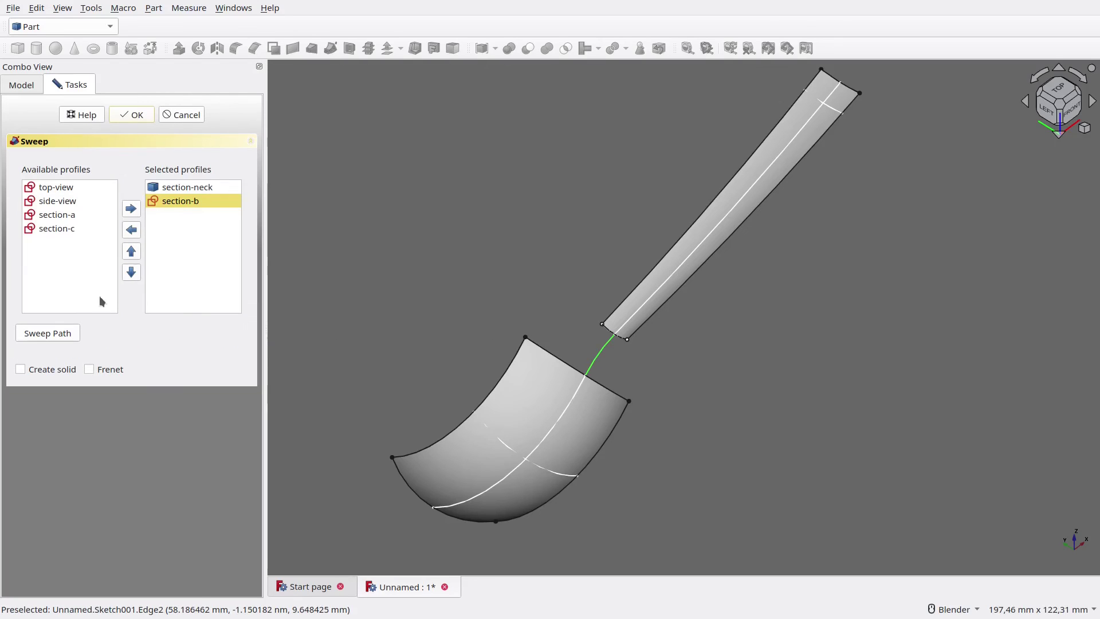
pyautogui.click(137, 115)
pyautogui.click(381, 216)
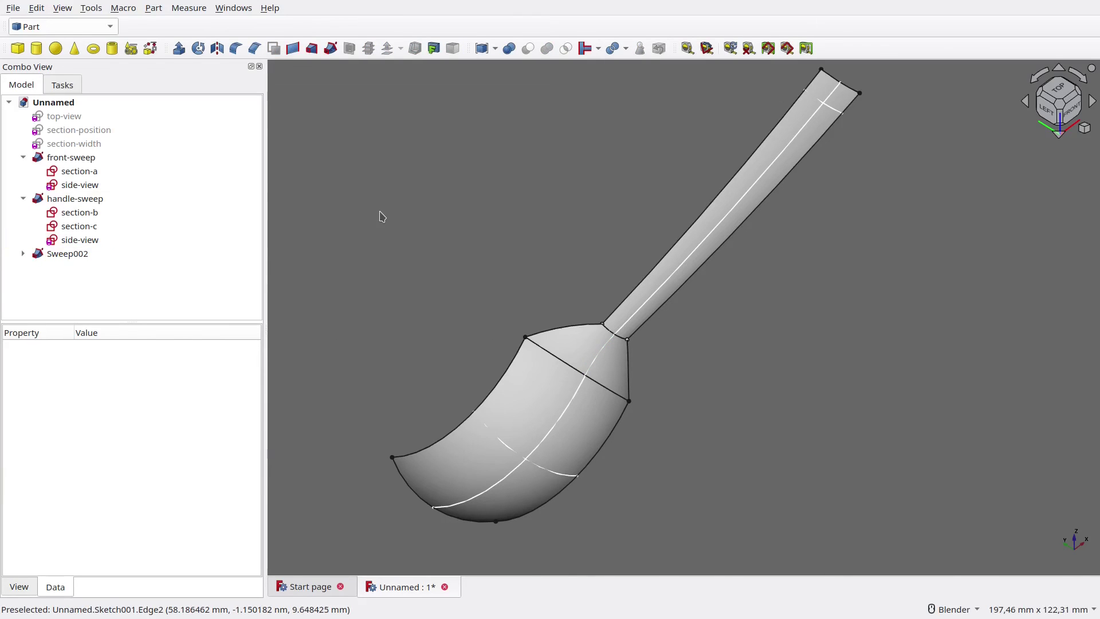
# Rename the new sweep between the bowl and handle as neck-sweep
pyautogui.click(23, 254)
pyautogui.click(45, 259)
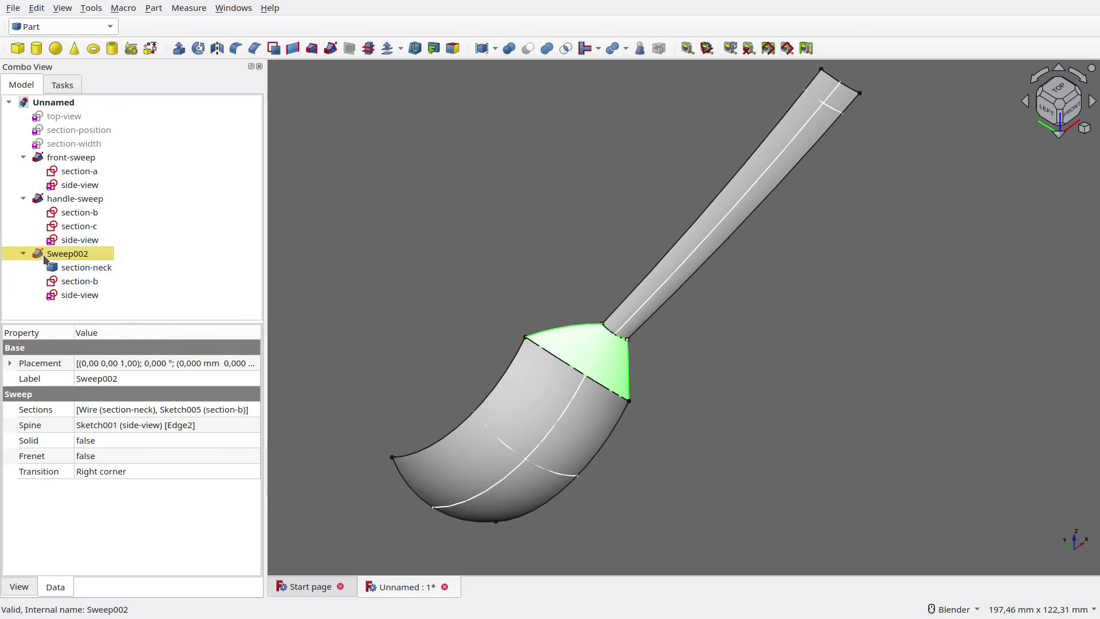
pyautogui.press('F2')
pyautogui.write('neck-sweep')
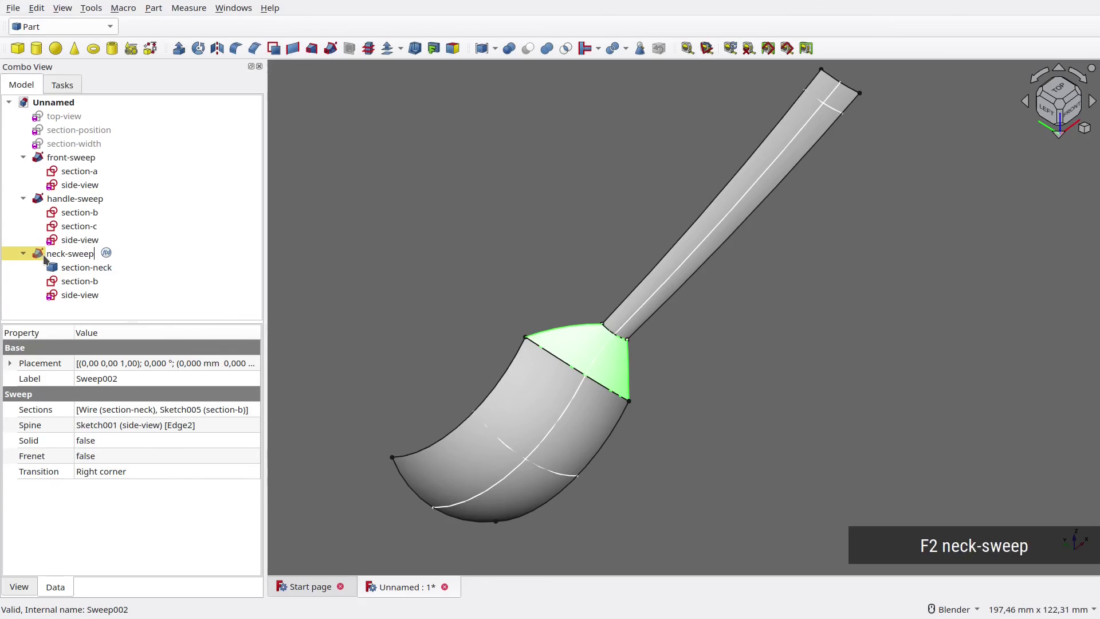
pyautogui.press('Return')
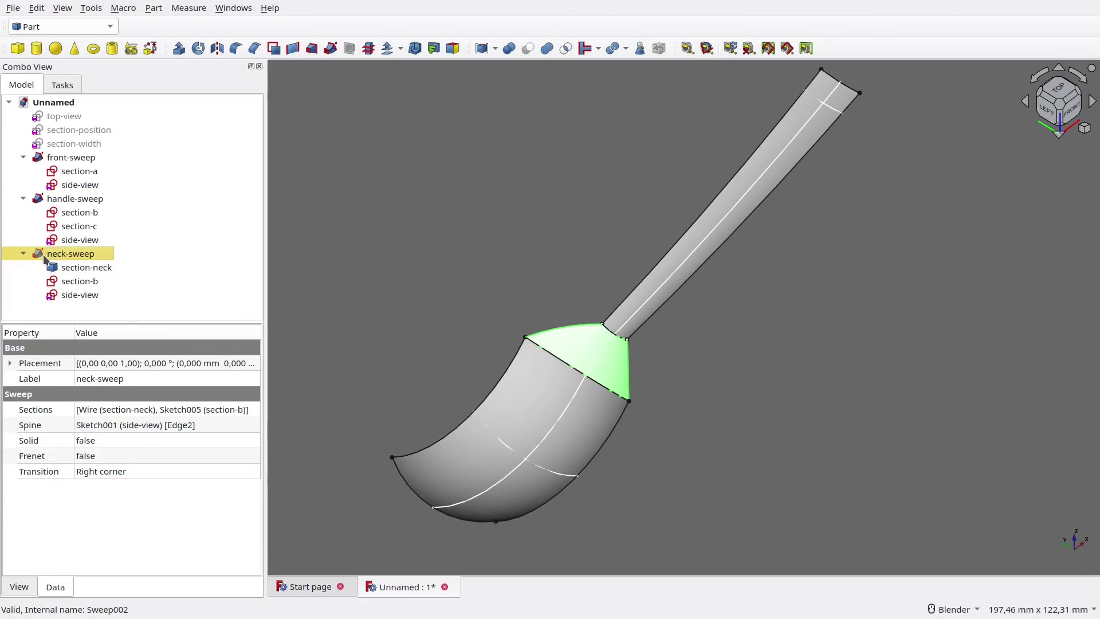
# Hide the side-view curve and the section-a, section-b, section-c and section-neck profiles, and collapse the three sweeps in the model tree
pyautogui.click(83, 296)
pyautogui.press('space')
pyautogui.click(80, 280)
pyautogui.press('space')
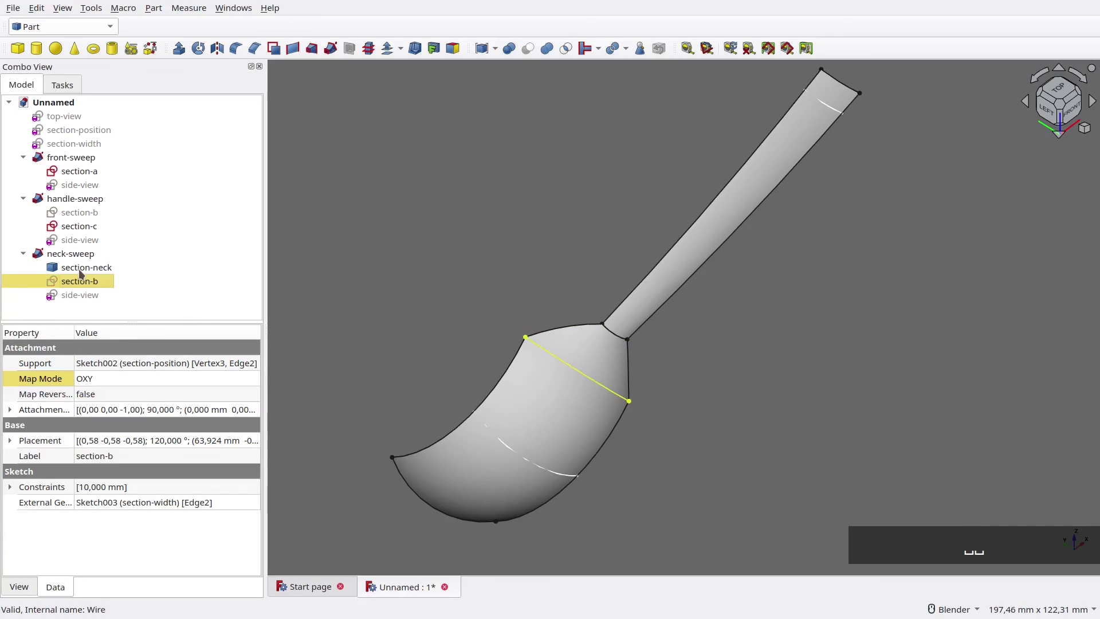
pyautogui.click(86, 267)
pyautogui.press('space')
pyautogui.click(90, 228)
pyautogui.click(80, 171)
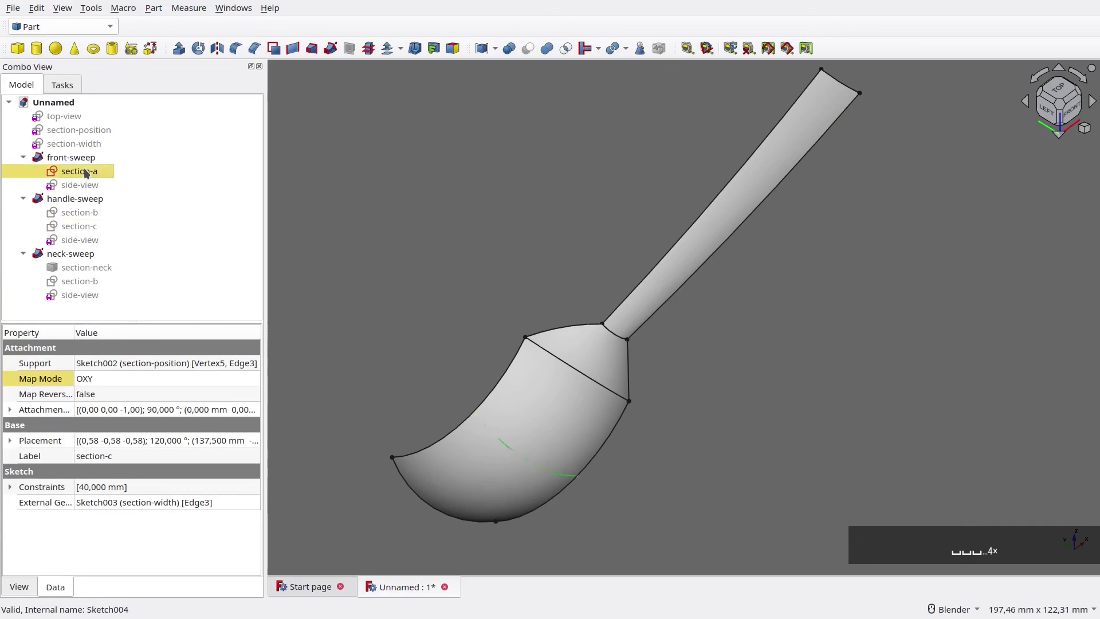
pyautogui.click(24, 159)
pyautogui.click(23, 170)
pyautogui.click(24, 184)
pyautogui.click(324, 187)
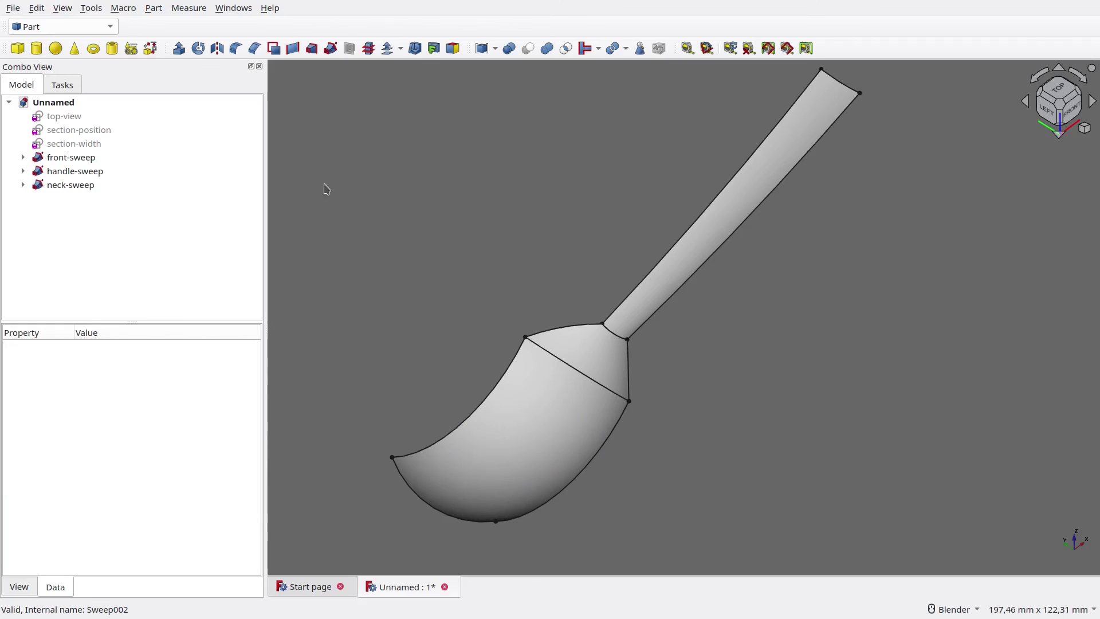
# Fuse front-sweep, handle-sweep and neck-sweep into one shape with a Boolean union
pyautogui.click(95, 160)
pyautogui.keyDown('shift'); pyautogui.click(83, 185); pyautogui.keyUp('shift')
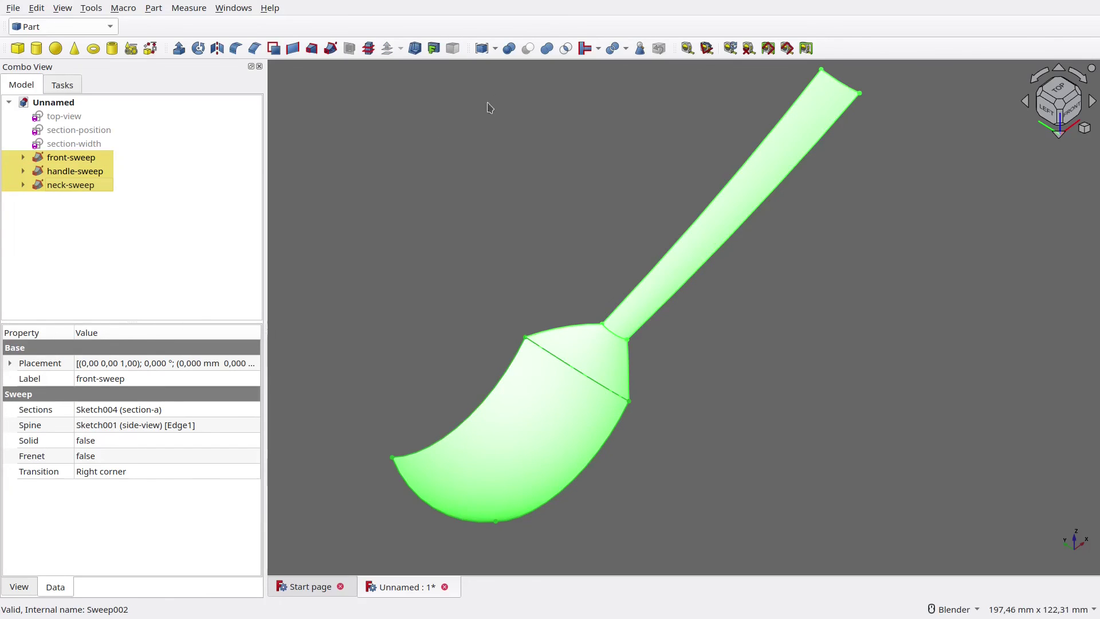
pyautogui.click(547, 49)
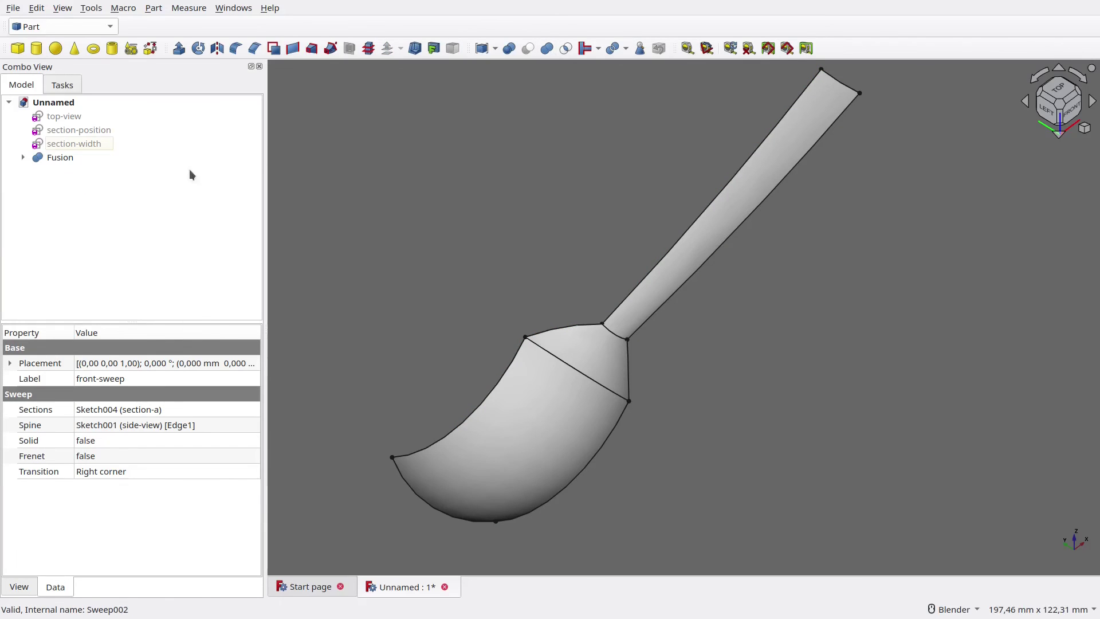
# Rename the fused shape as sweep-fusion
pyautogui.click(73, 160)
pyautogui.press('F2')
pyautogui.write('swe')
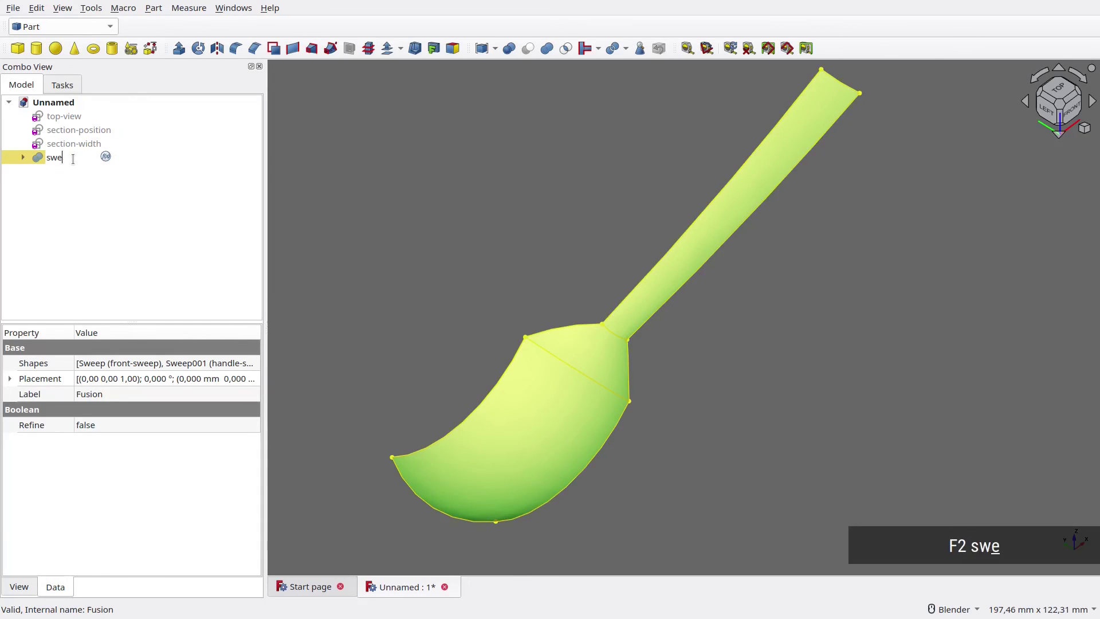
pyautogui.write('ep-fusion')
pyautogui.press('Return')
pyautogui.click(507, 230)
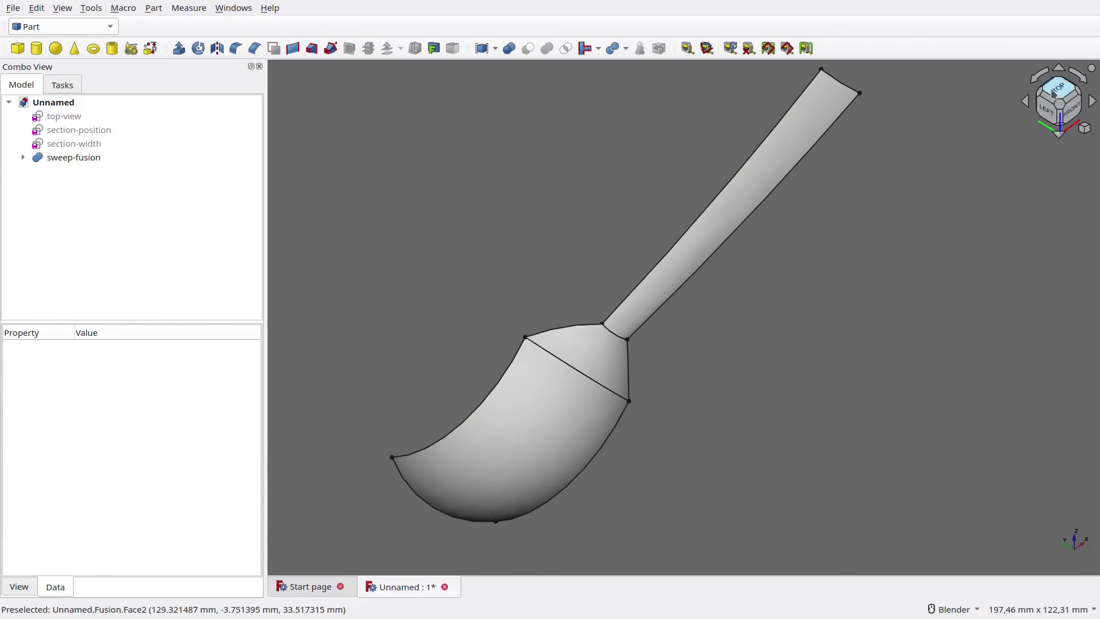
# Show the top-view sketch and extrude it as a solid 80 mm along its normal in the reversed direction, through the spoon surface
pyautogui.click(1061, 107)
pyautogui.press('v')
pyautogui.press('f')
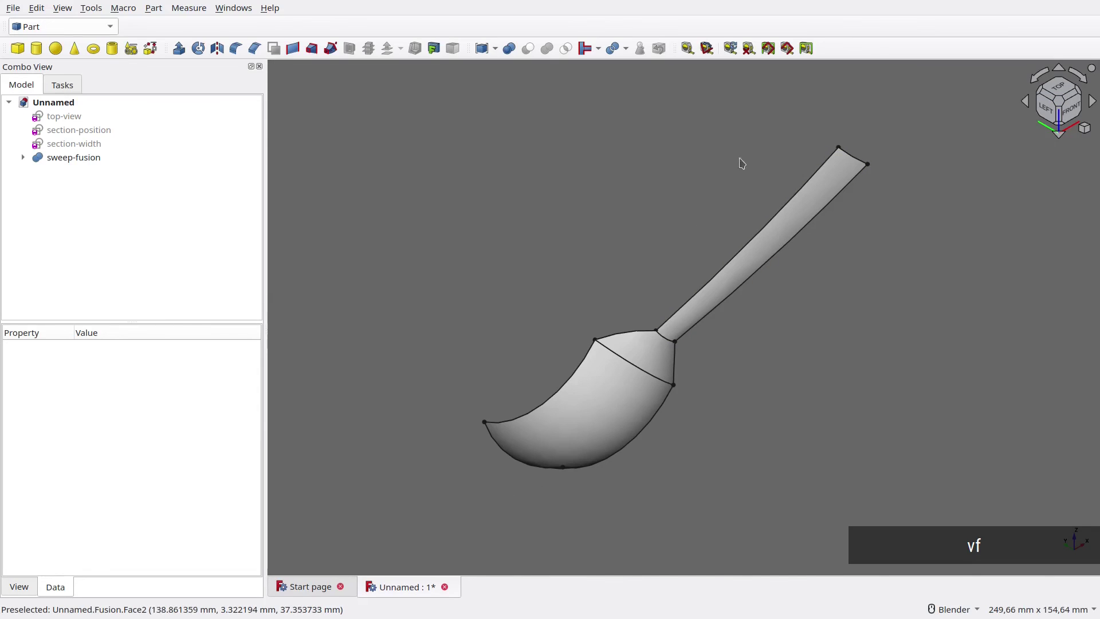
pyautogui.click(75, 115)
pyautogui.press('space')
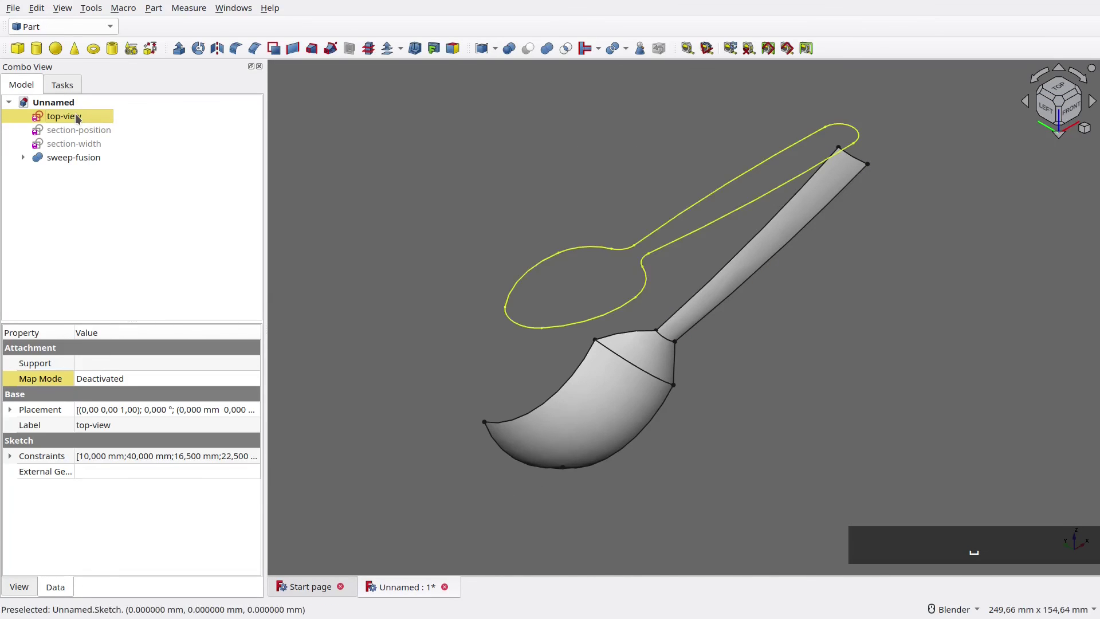
pyautogui.click(179, 48)
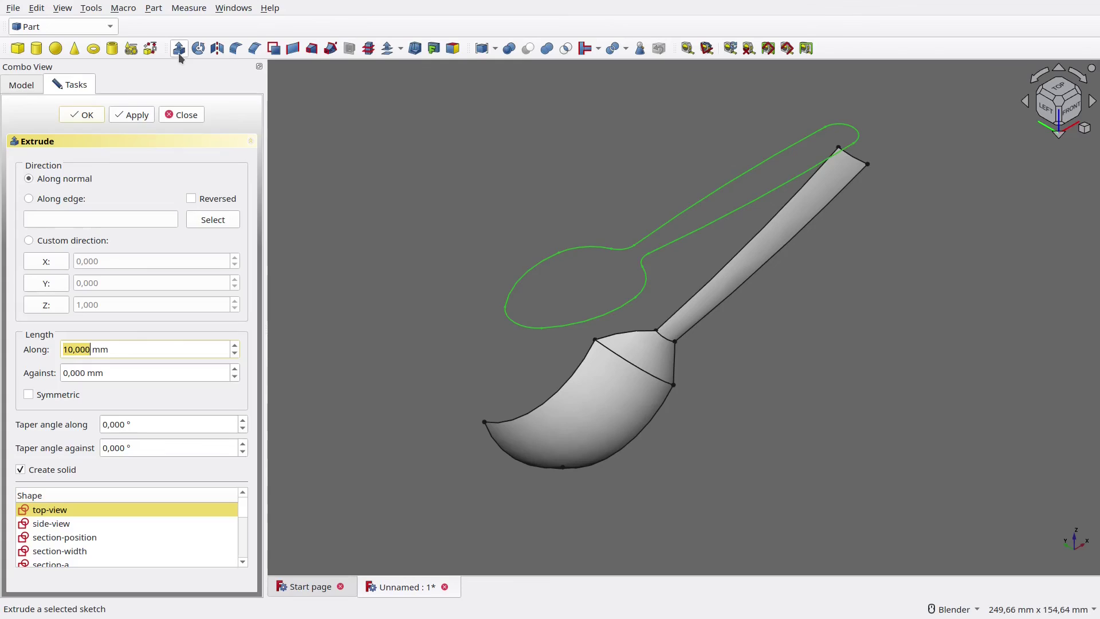
pyautogui.tripleClick(87, 348)
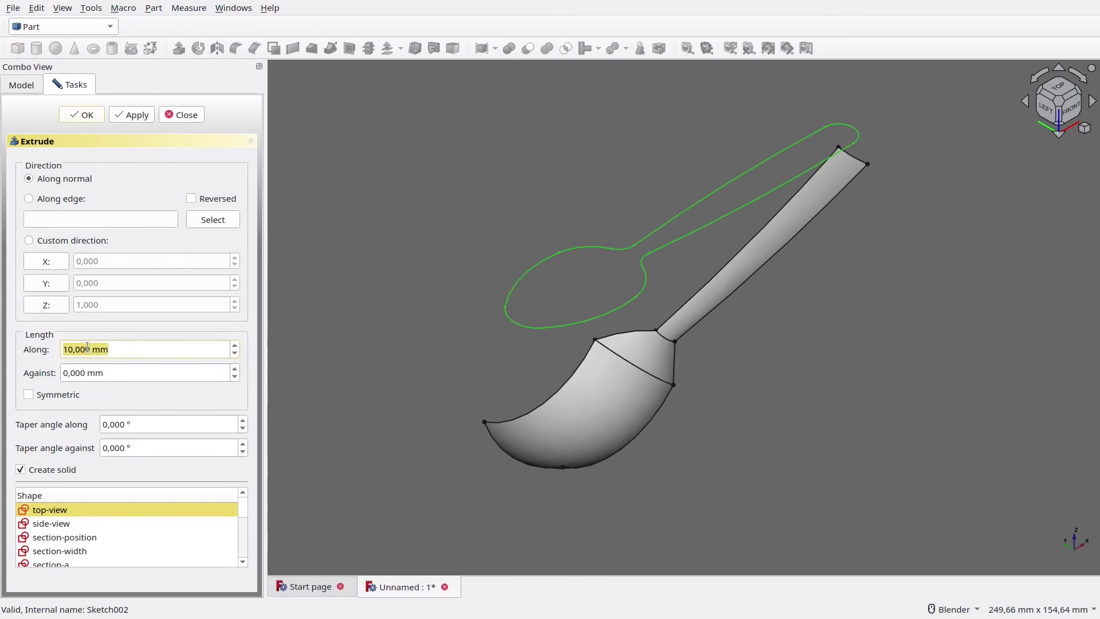
pyautogui.write('80')
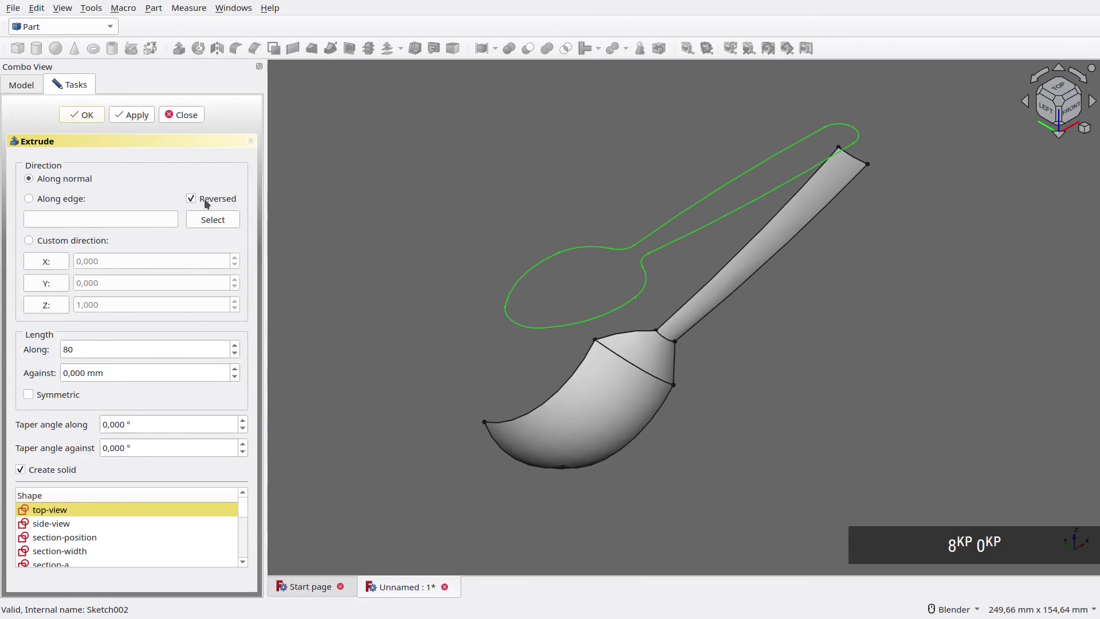
pyautogui.click(100, 117)
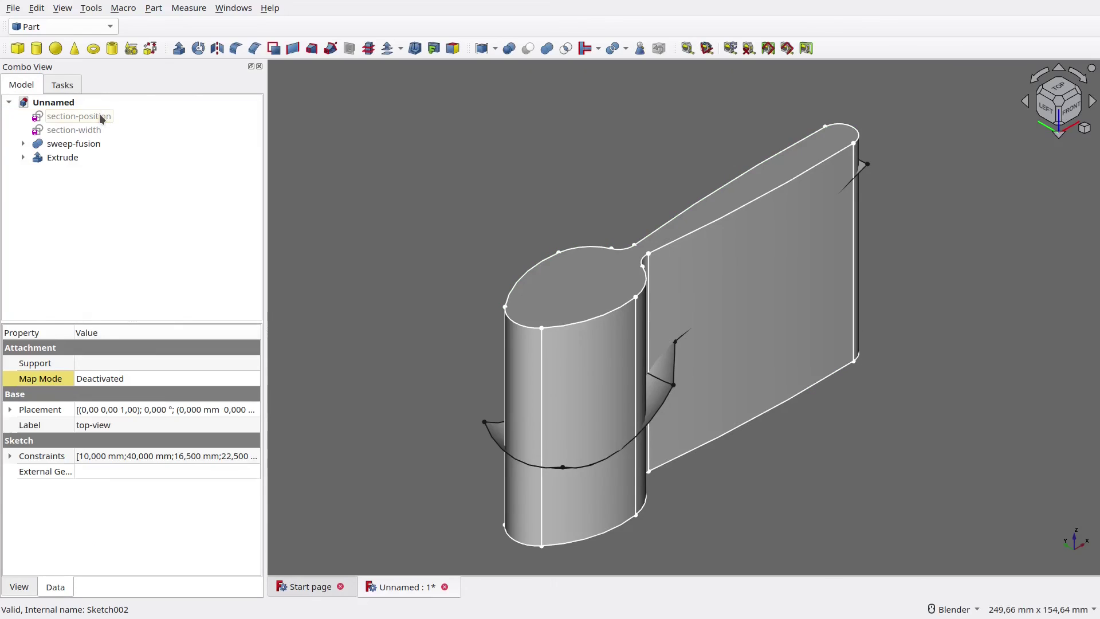
pyautogui.click(388, 225)
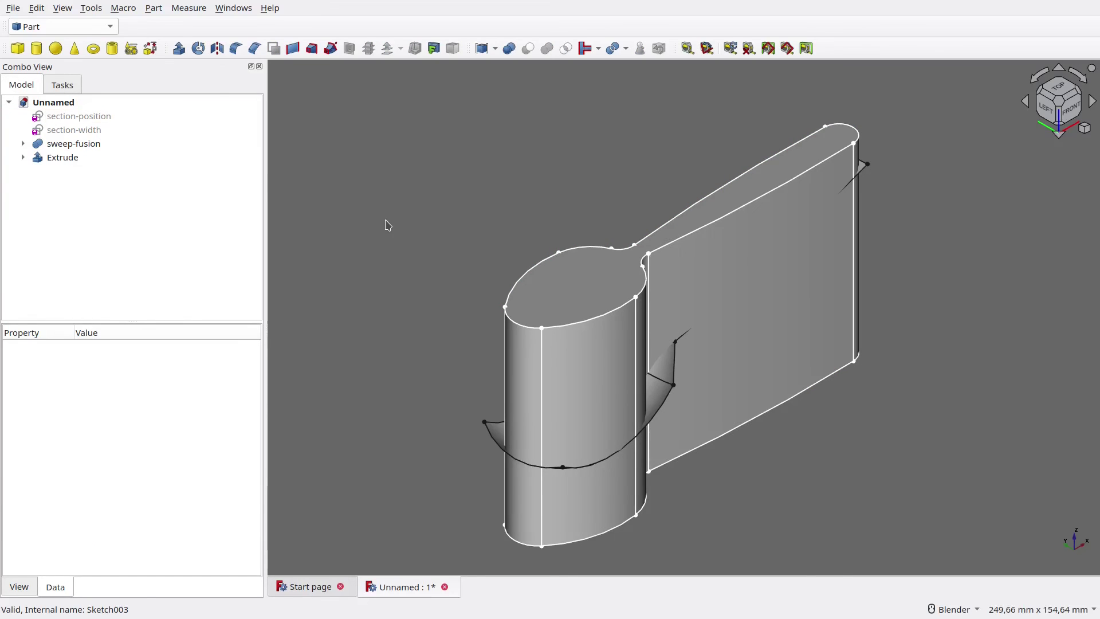
# Rename the extrusion of the top-view outline as top-pad
pyautogui.click(83, 159)
pyautogui.press('F2')
pyautogui.write('top')
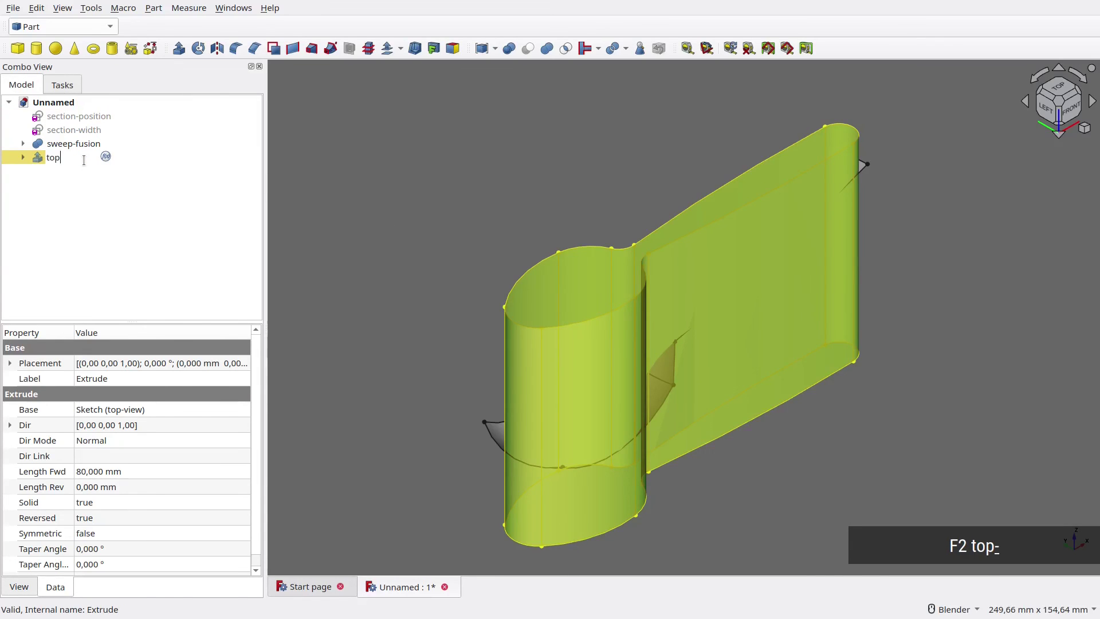
pyautogui.write('-pad')
pyautogui.press('Return')
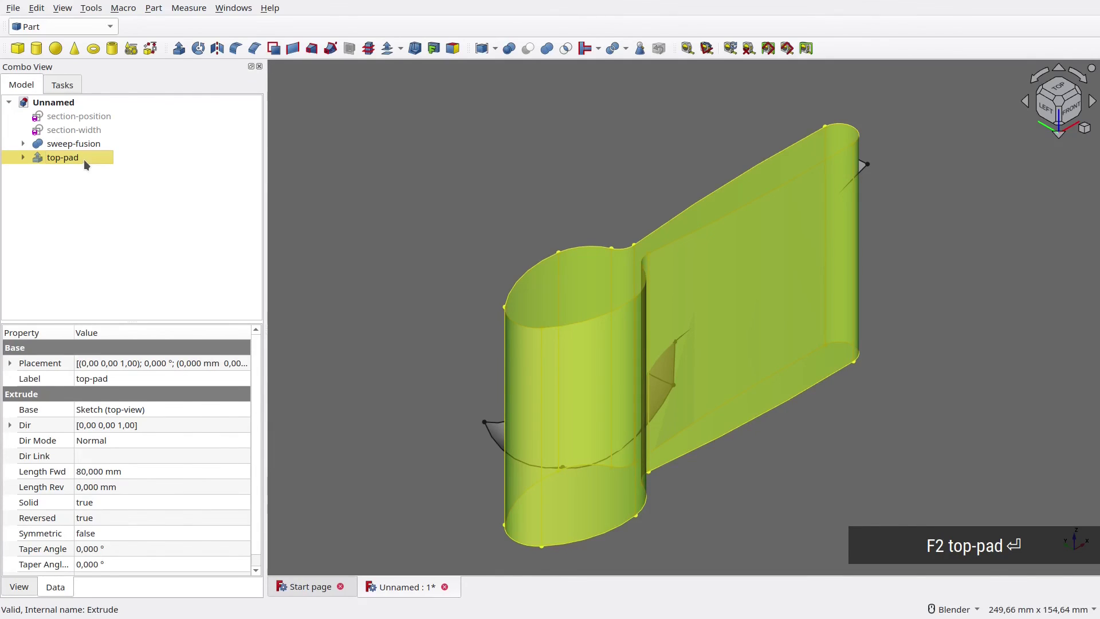